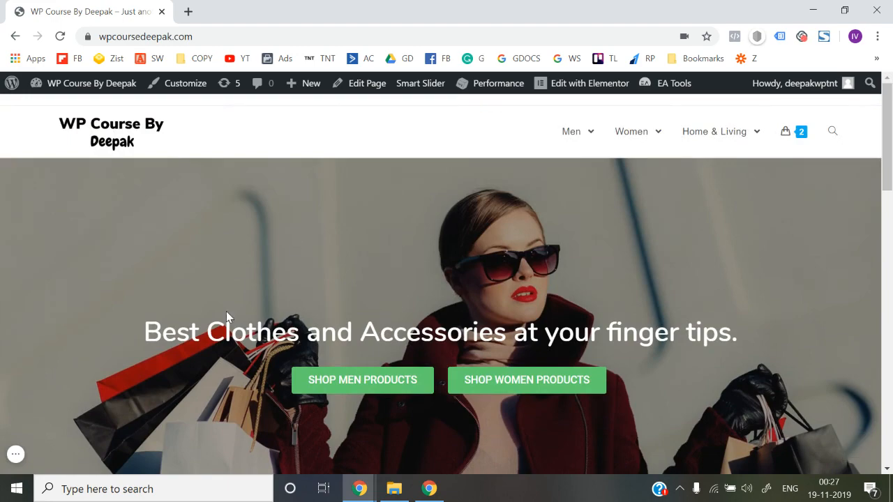
# Review the store's home page and the Men category page from top to bottom, then return to the home page
pyautogui.scroll(-4, 406, 277)
pyautogui.scroll(-3, 223, 259)
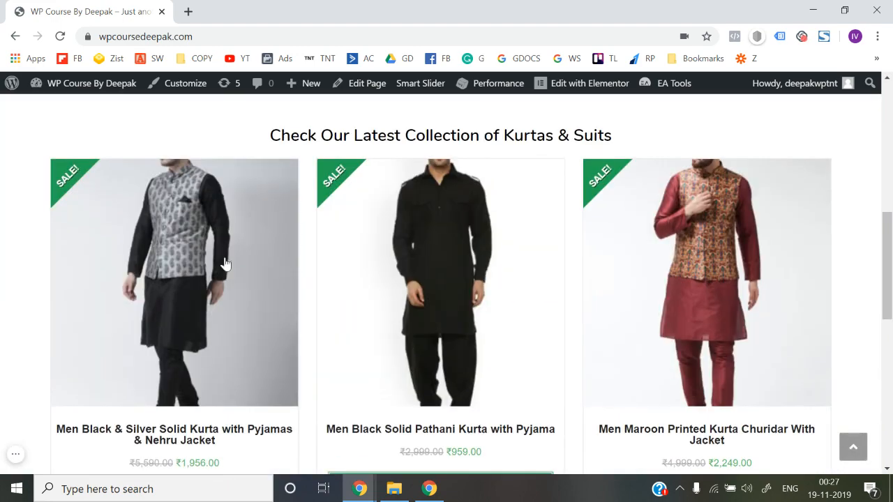
pyautogui.scroll(-8, 423, 256)
pyautogui.scroll(14, 424, 253)
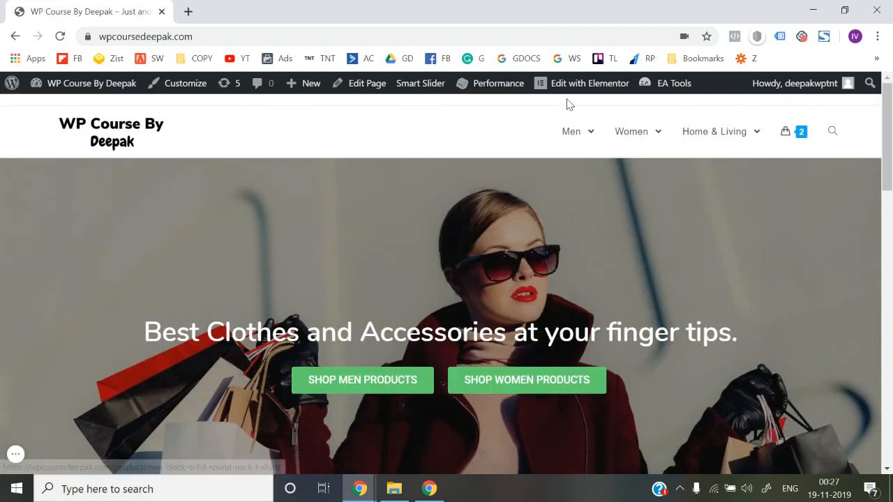
pyautogui.click(569, 144)
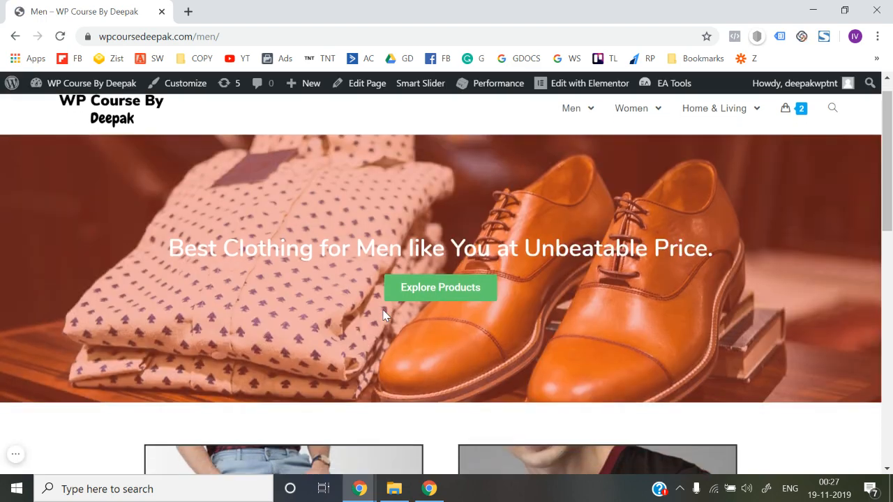
pyautogui.scroll(-9, 382, 315)
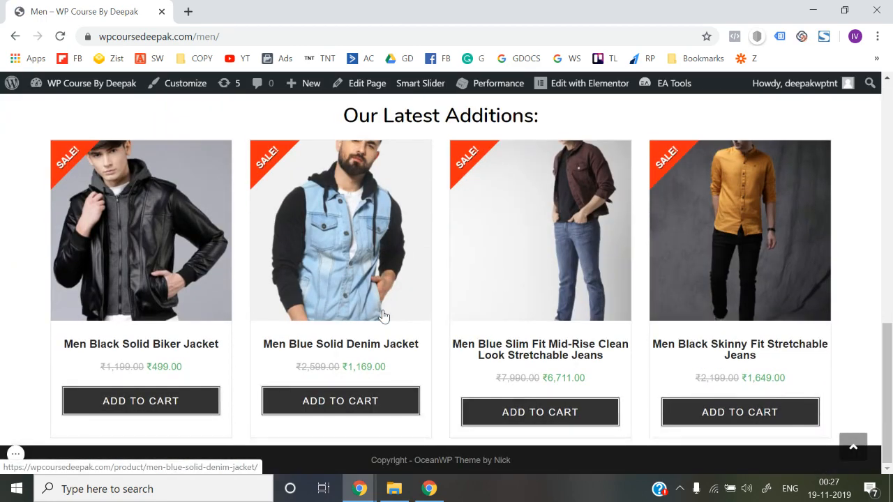
pyautogui.scroll(10, 383, 316)
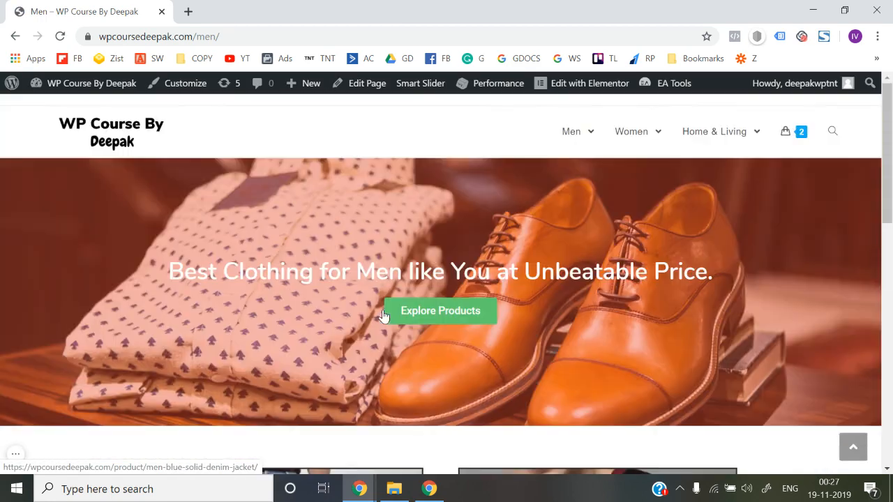
pyautogui.click(105, 138)
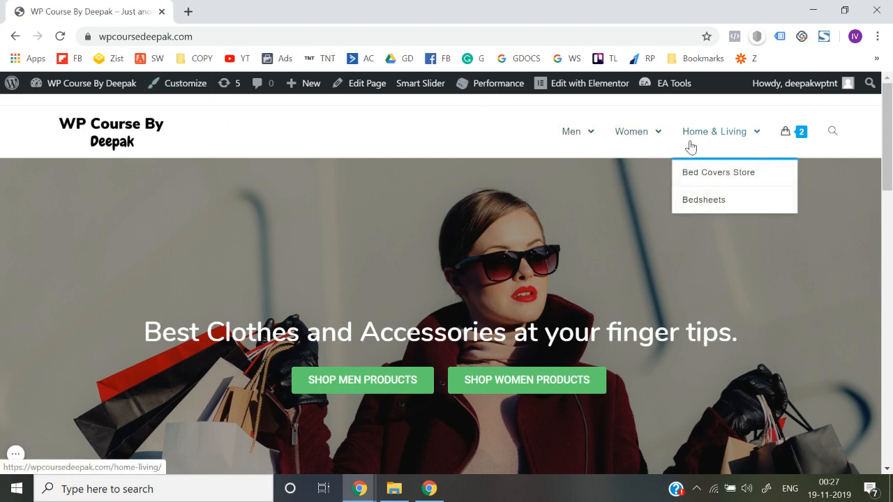
# Open the theme customizer's Main Menu typography settings and set the font family to Nunito
pyautogui.click(174, 85)
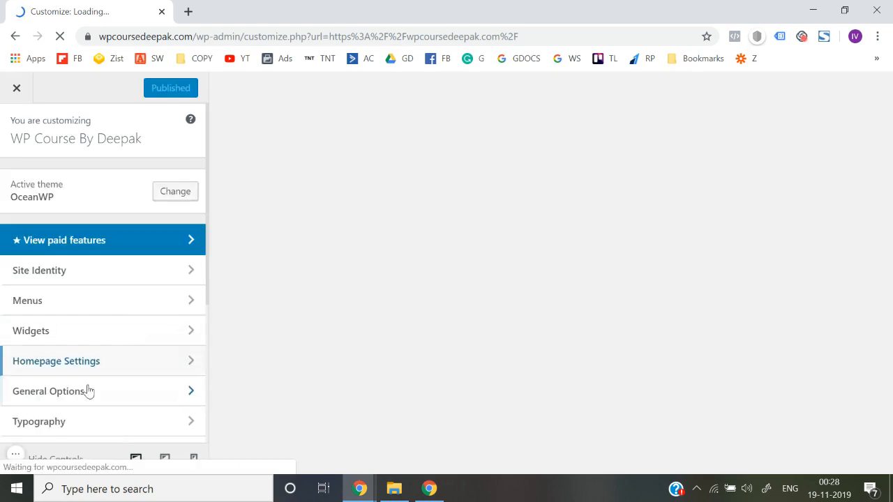
pyautogui.scroll(-1, 86, 388)
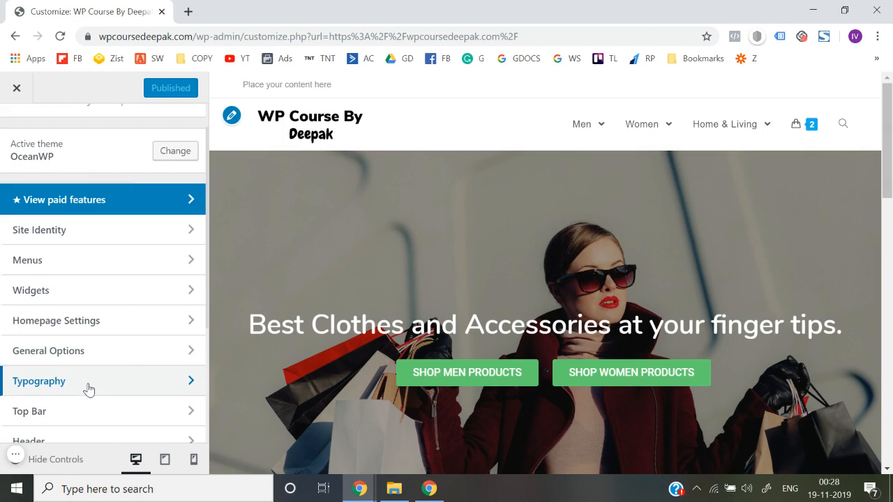
pyautogui.click(88, 389)
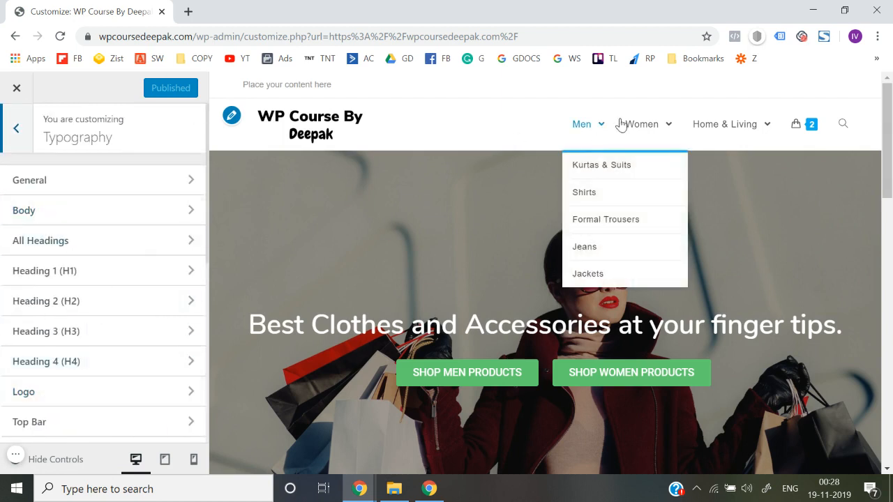
pyautogui.scroll(-1, 83, 364)
pyautogui.scroll(-3, 82, 365)
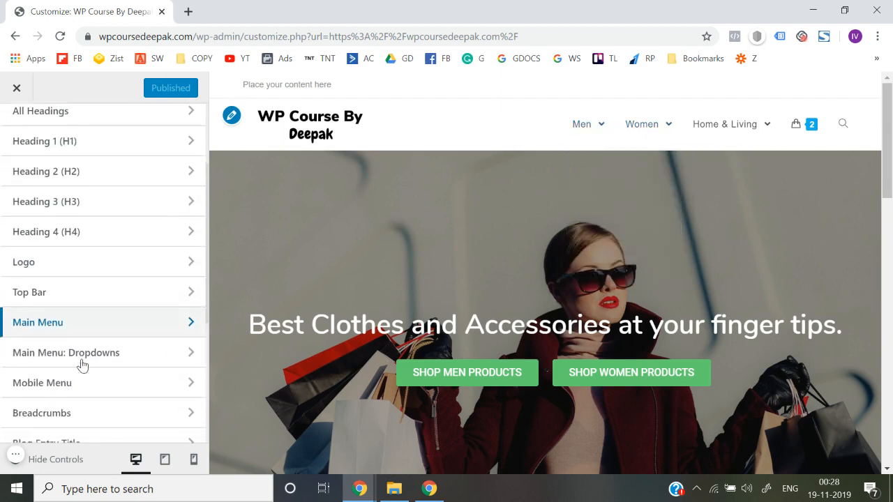
pyautogui.click(100, 325)
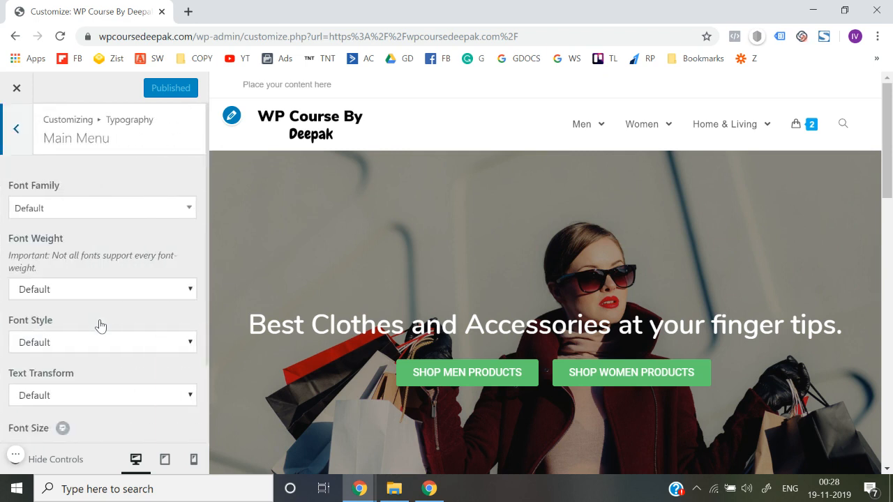
pyautogui.click(113, 213)
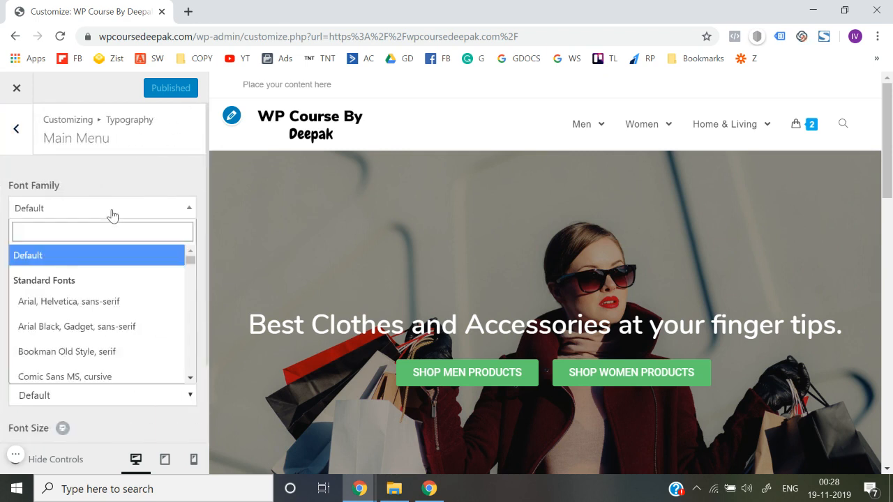
pyautogui.write('nuni')
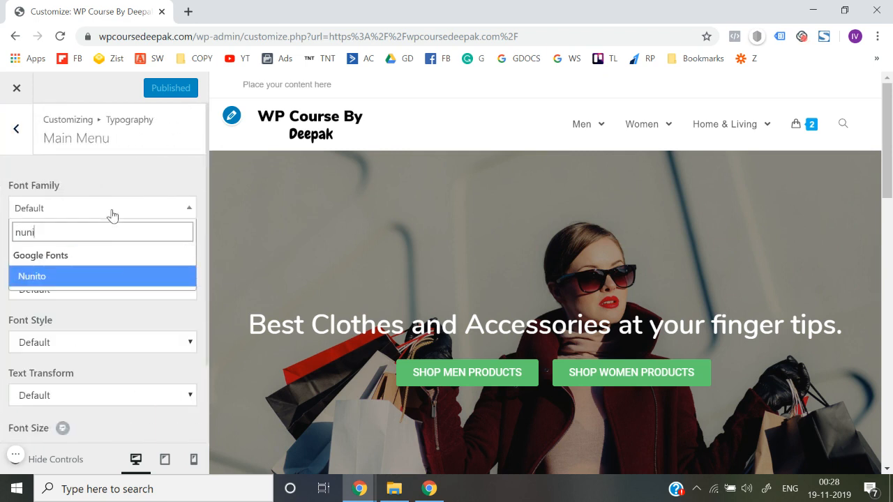
pyautogui.click(50, 279)
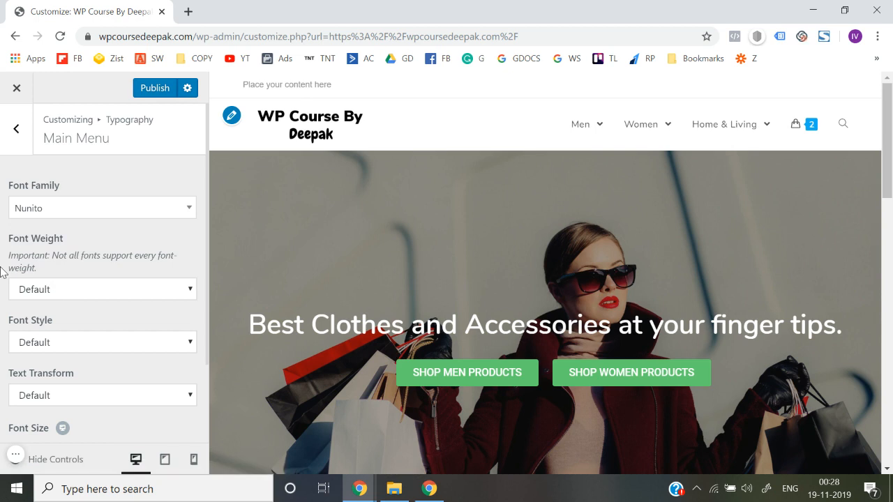
# Set the main menu's font weight to Semibold: 600 after trying Medium: 500
pyautogui.click(63, 295)
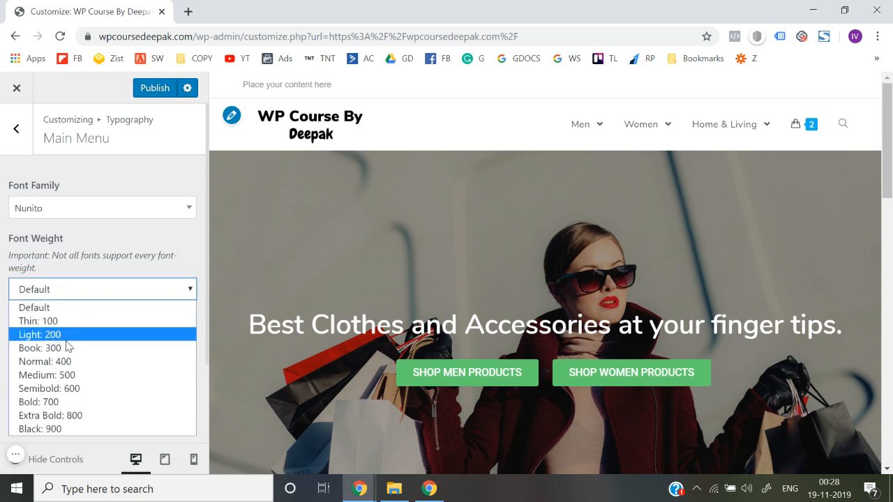
pyautogui.click(75, 377)
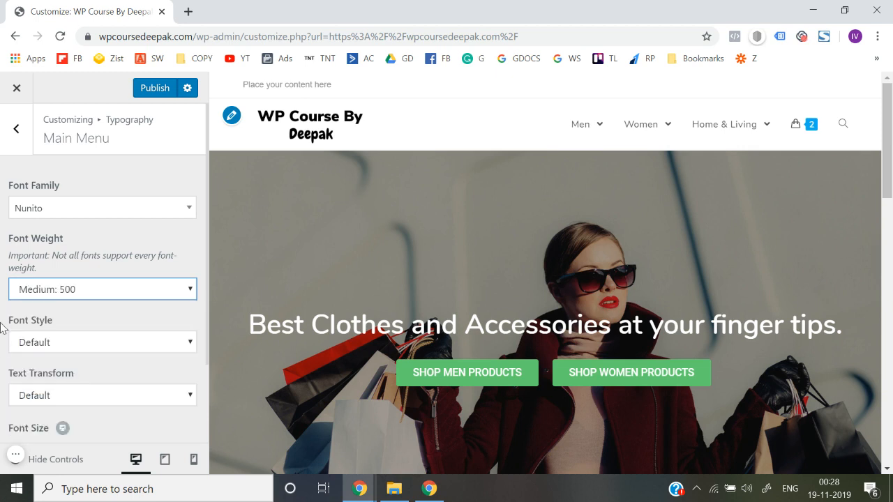
pyautogui.click(104, 289)
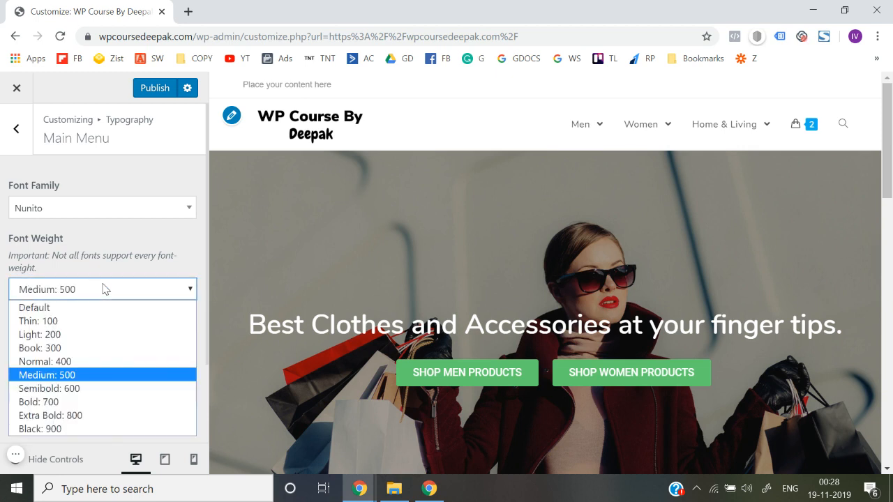
pyautogui.click(65, 395)
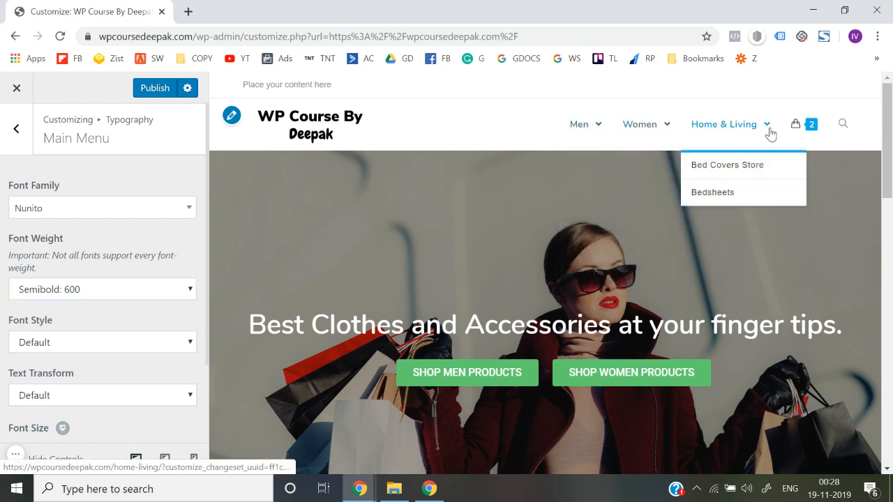
# Check the main menu's Text Transform options without changing them and set its font size to 14px
pyautogui.scroll(-3, 42, 335)
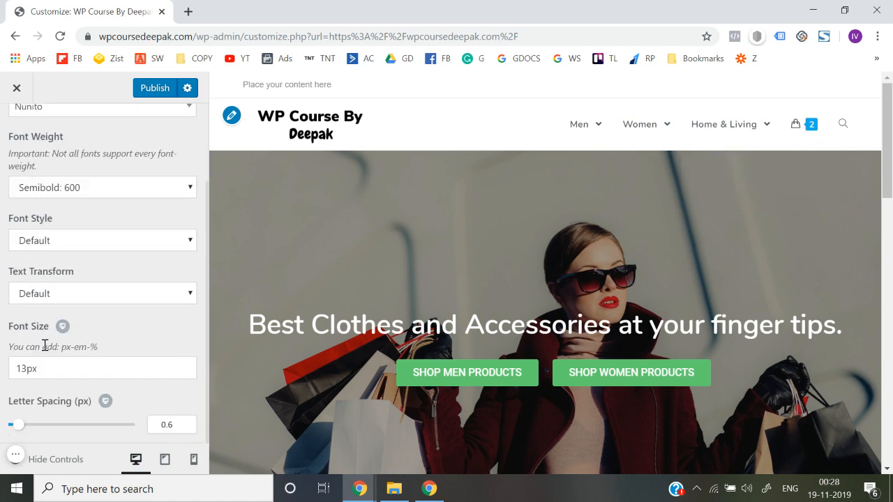
pyautogui.click(90, 298)
pyautogui.click(91, 298)
pyautogui.click(91, 297)
pyautogui.click(91, 299)
pyautogui.click(55, 369)
pyautogui.press('BackSpace')
pyautogui.write('4')
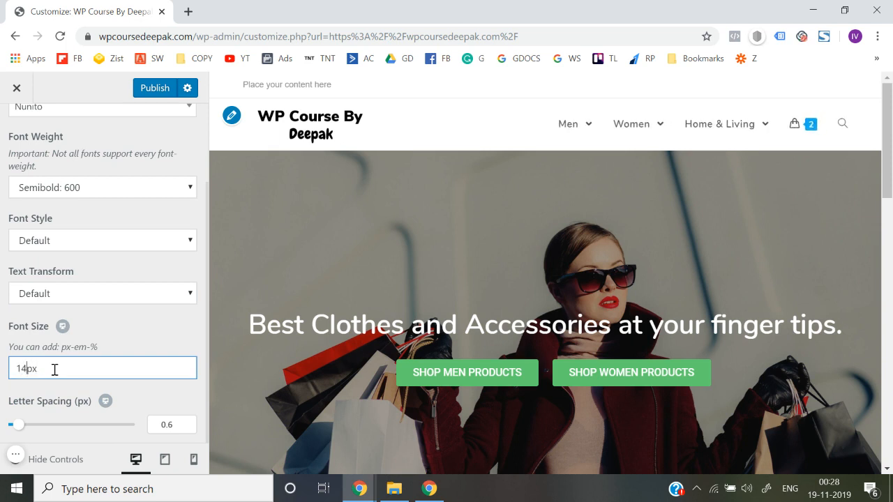
pyautogui.click(2, 312)
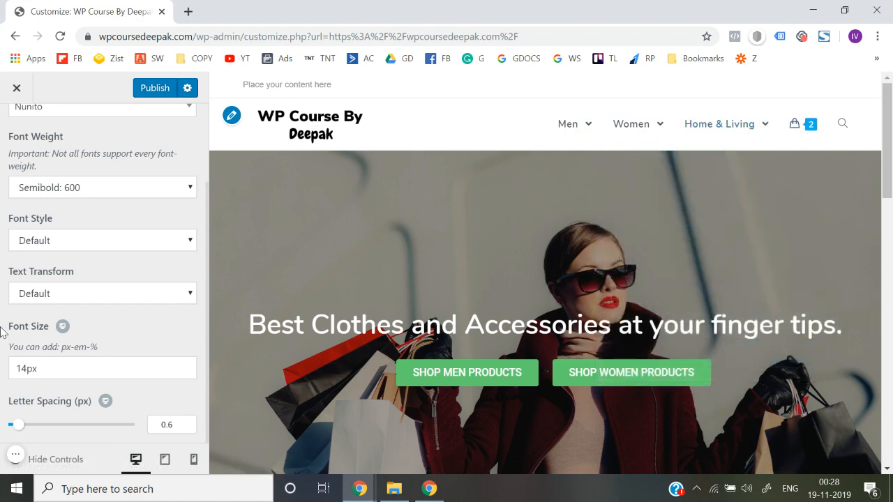
pyautogui.scroll(2, 2, 331)
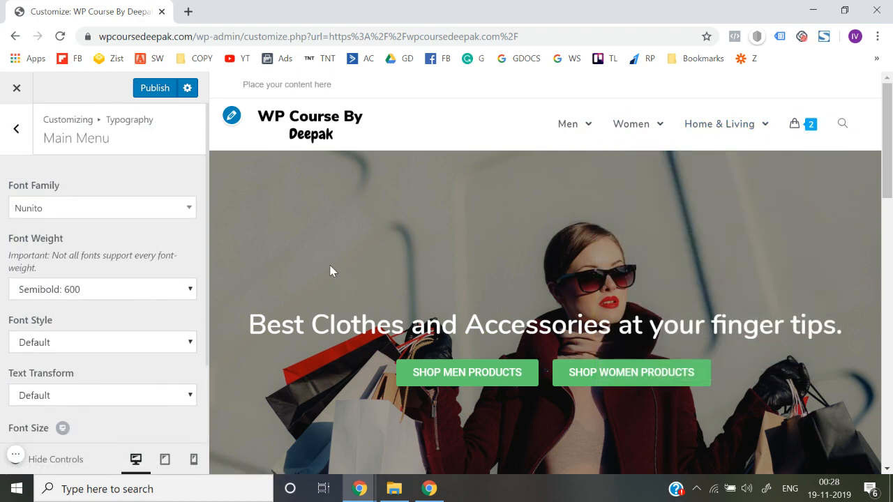
# Set the font size of the main menu dropdowns to 13px in the typography settings and check the dropdowns in the preview
pyautogui.click(16, 128)
pyautogui.scroll(-1, 84, 298)
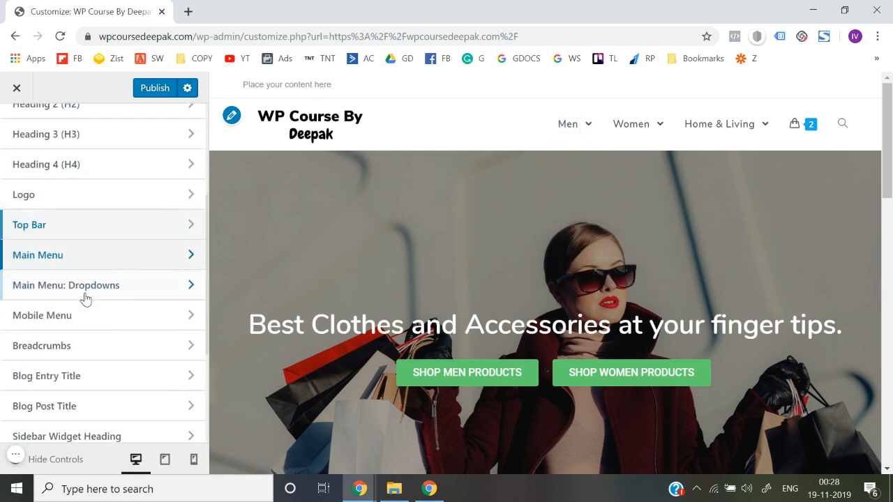
pyautogui.moveTo(597, 138)
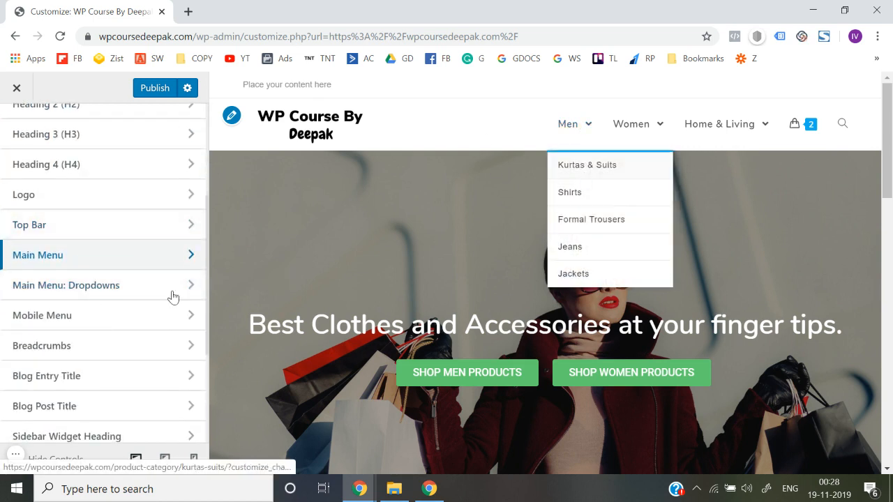
pyautogui.click(91, 285)
pyautogui.scroll(-2, 40, 330)
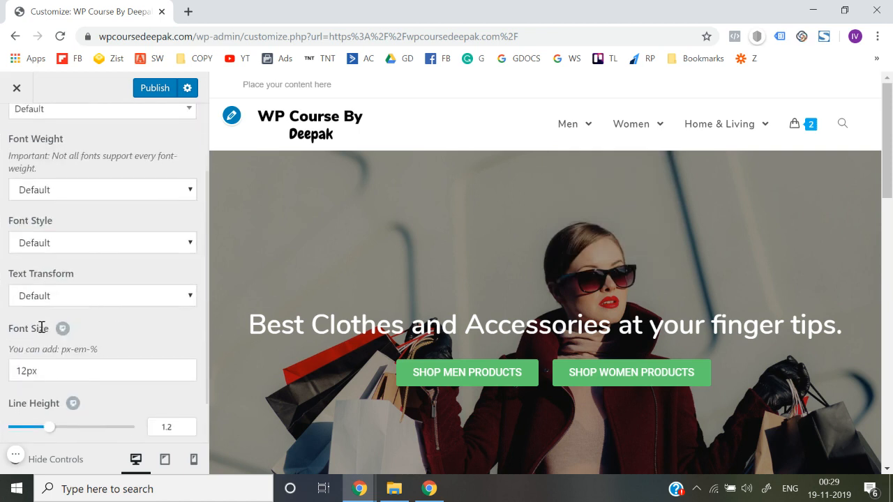
pyautogui.click(24, 313)
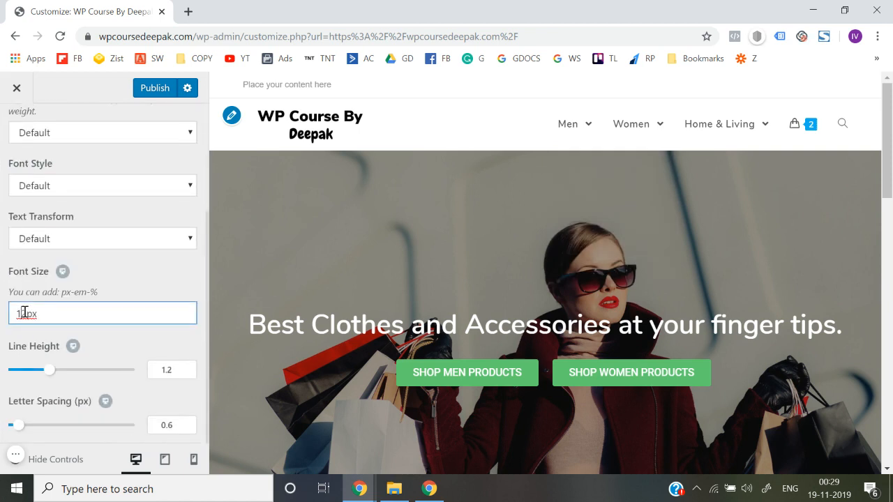
pyautogui.press('BackSpace')
pyautogui.write('3')
pyautogui.moveTo(569, 124)
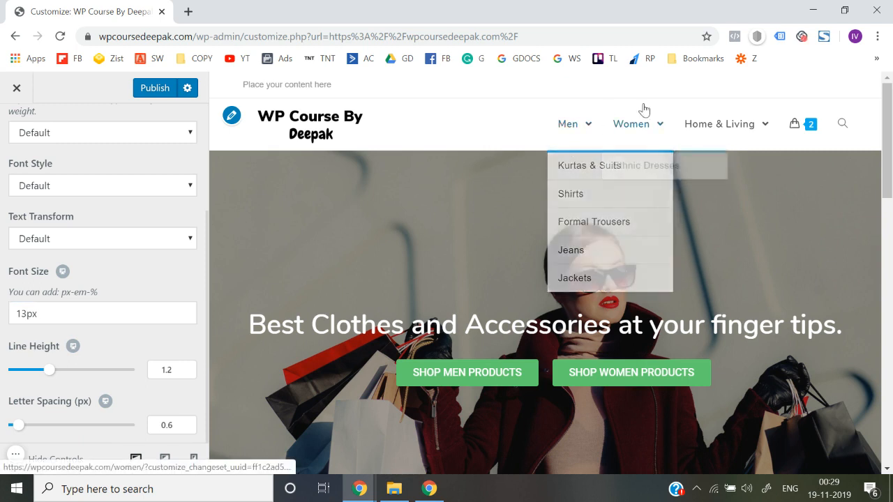
pyautogui.scroll(3, 1, 257)
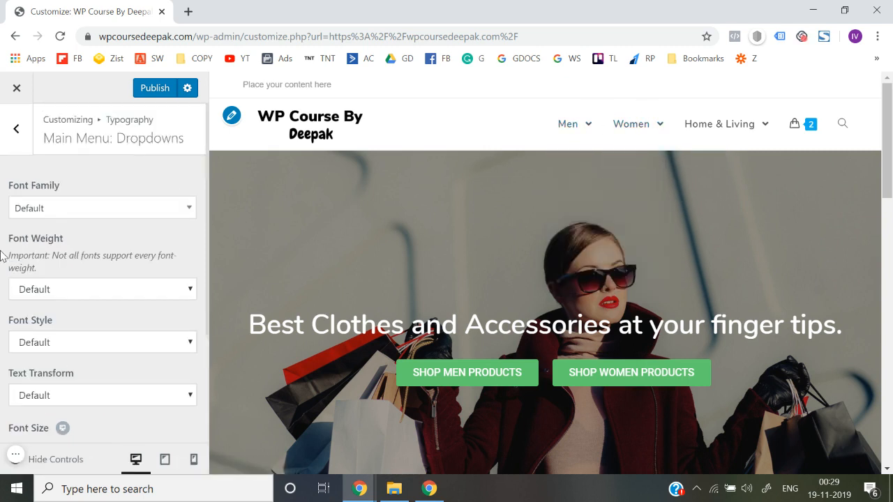
pyautogui.click(13, 129)
pyautogui.scroll(-2, 2, 272)
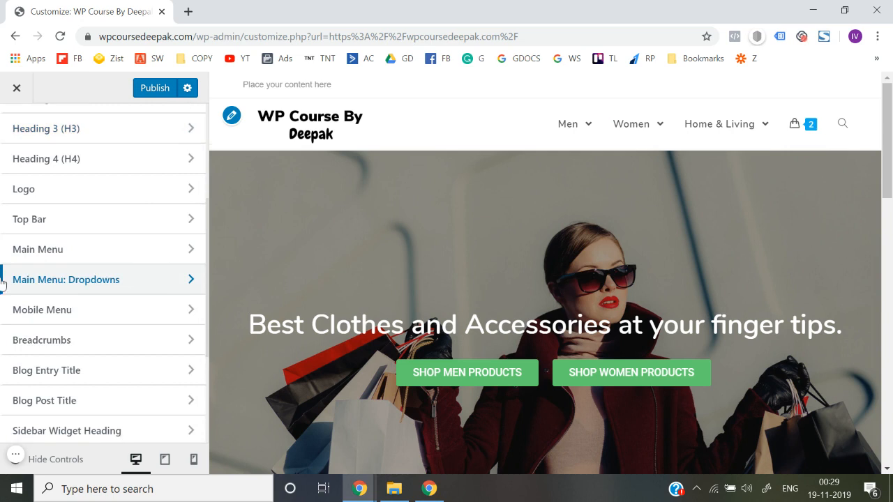
pyautogui.scroll(2, 1, 272)
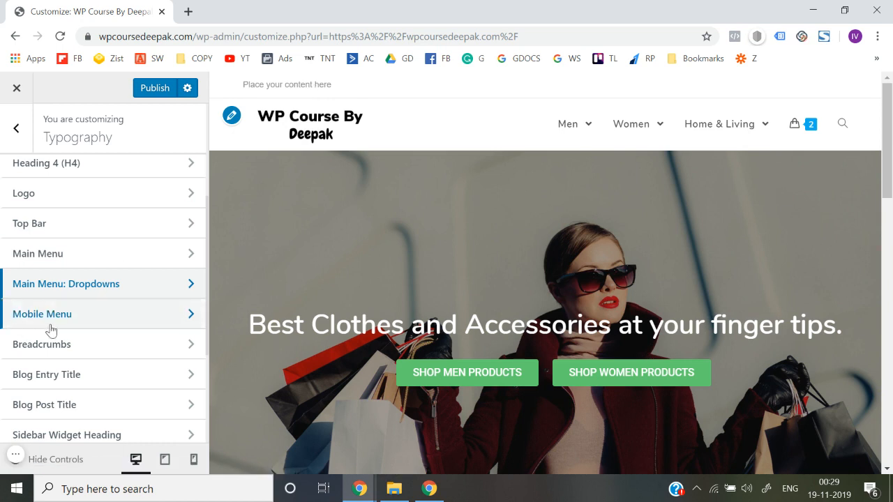
pyautogui.scroll(2, 21, 329)
pyautogui.scroll(-2, 21, 329)
pyautogui.scroll(3, 21, 330)
pyautogui.scroll(2, 51, 331)
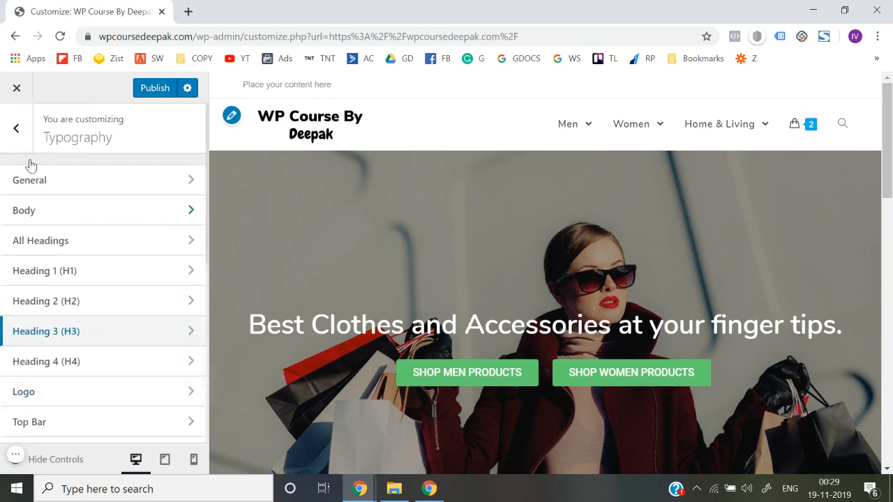
# Leave the Typography settings and review the General options of the theme's Top Bar section
pyautogui.click(16, 128)
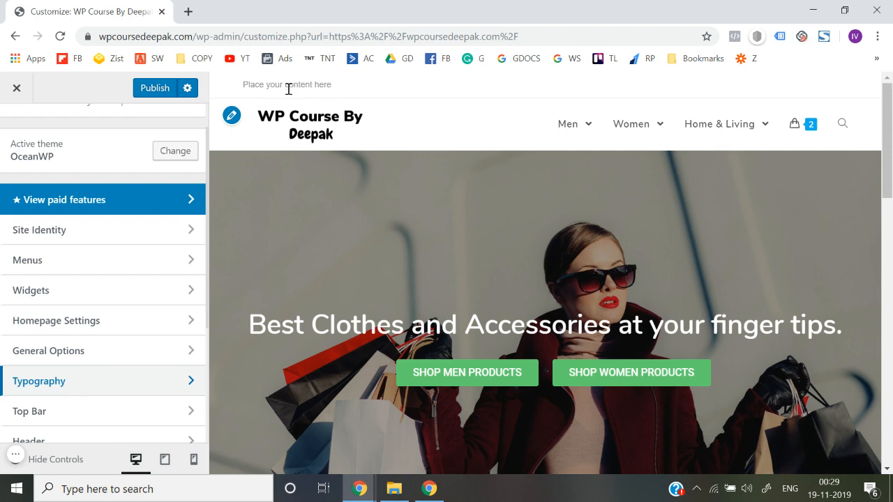
pyautogui.scroll(-3, 109, 293)
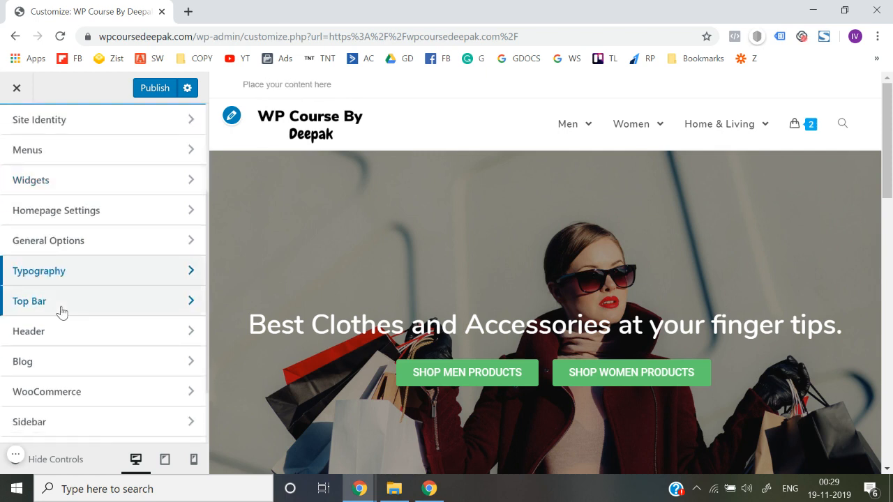
pyautogui.click(61, 310)
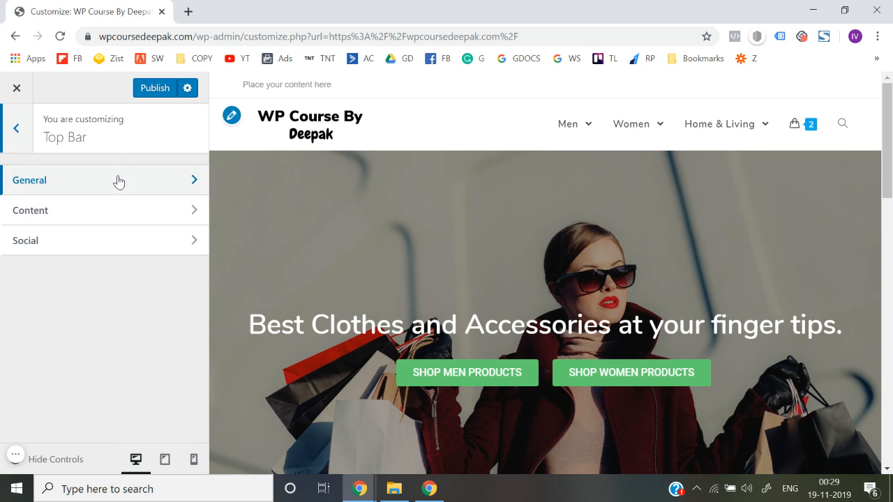
pyautogui.click(118, 182)
pyautogui.scroll(-1, 119, 249)
pyautogui.scroll(1, 119, 248)
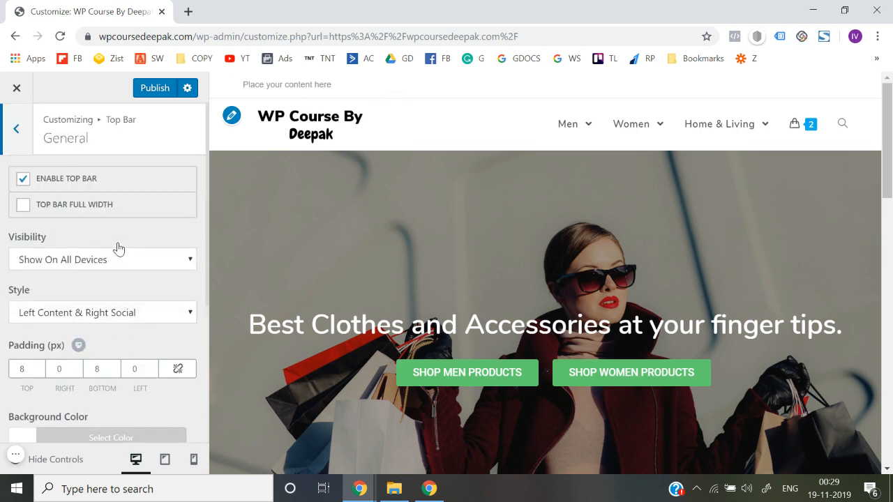
# Review the top bar's Content options, including the available templates, and its Social options
pyautogui.click(17, 133)
pyautogui.click(71, 219)
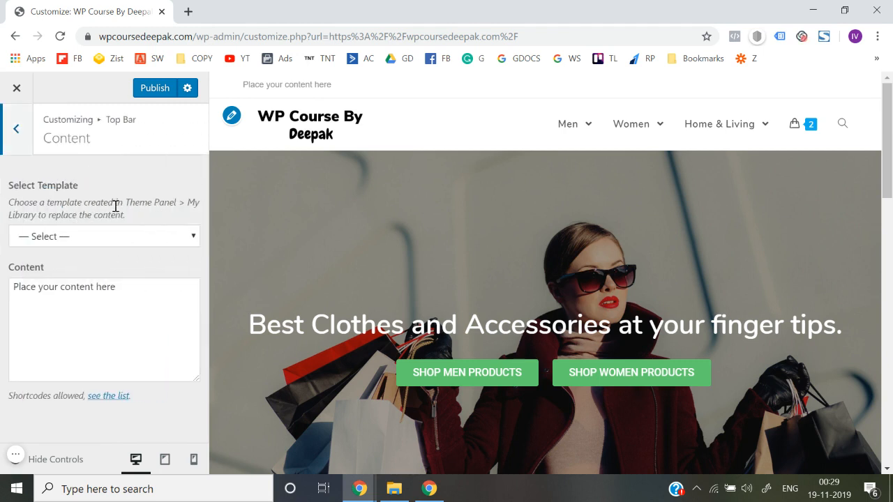
pyautogui.click(138, 243)
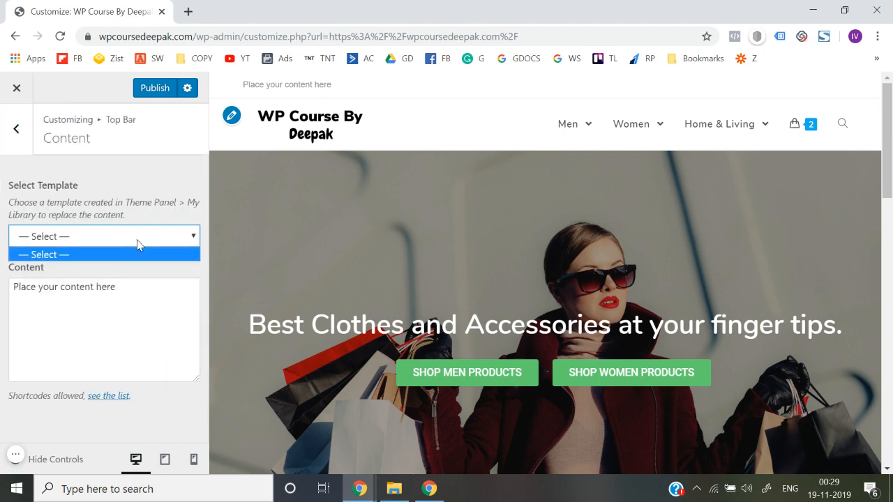
pyautogui.click(2, 282)
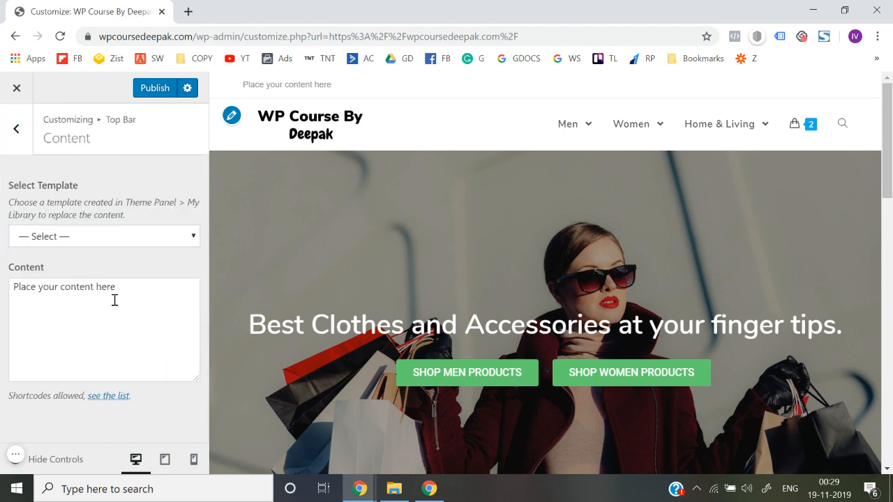
pyautogui.click(17, 127)
pyautogui.click(58, 240)
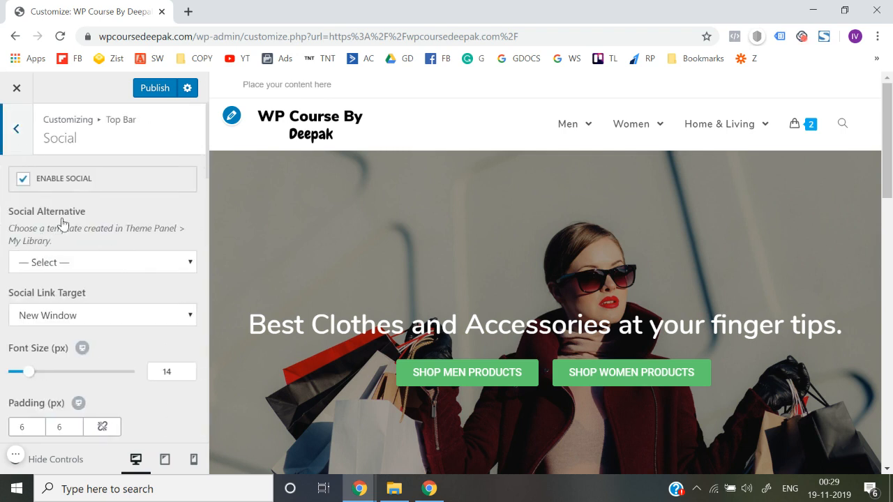
pyautogui.click(16, 124)
pyautogui.click(16, 130)
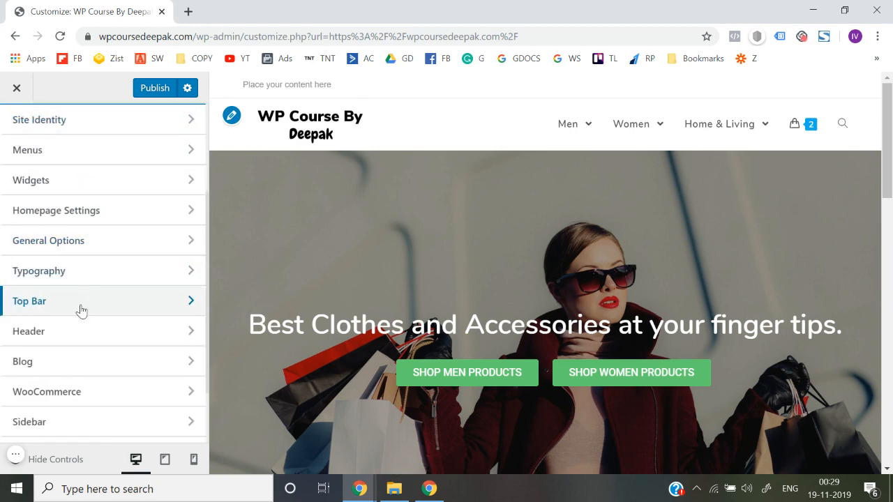
# Disable the top bar in its General settings, check the main menu dropdowns in the preview, and publish the changes
pyautogui.click(79, 307)
pyautogui.click(31, 181)
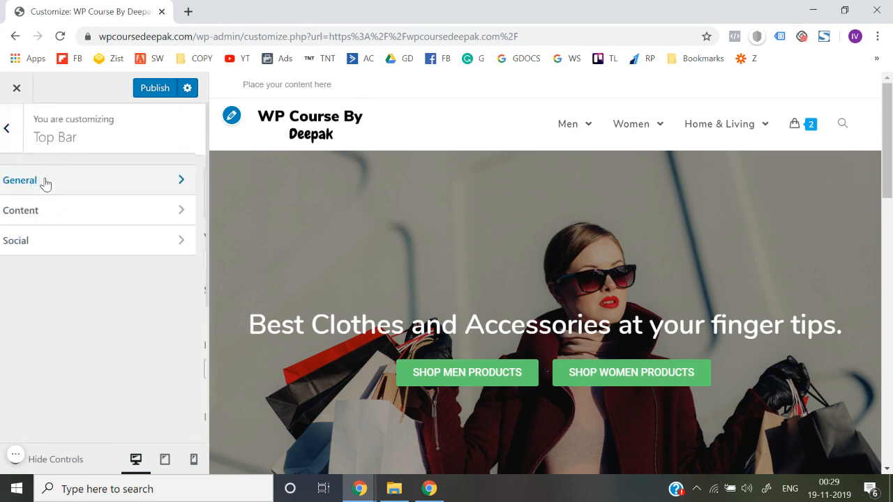
pyautogui.click(23, 179)
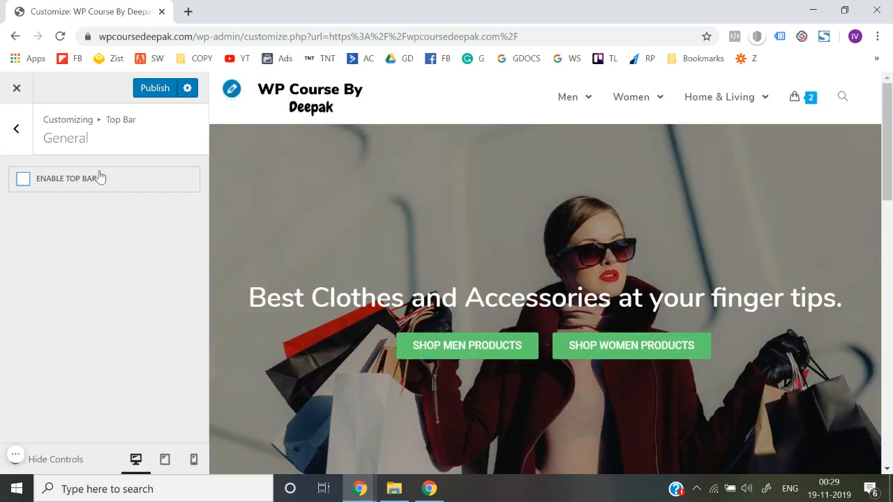
pyautogui.moveTo(574, 100)
pyautogui.moveTo(651, 113)
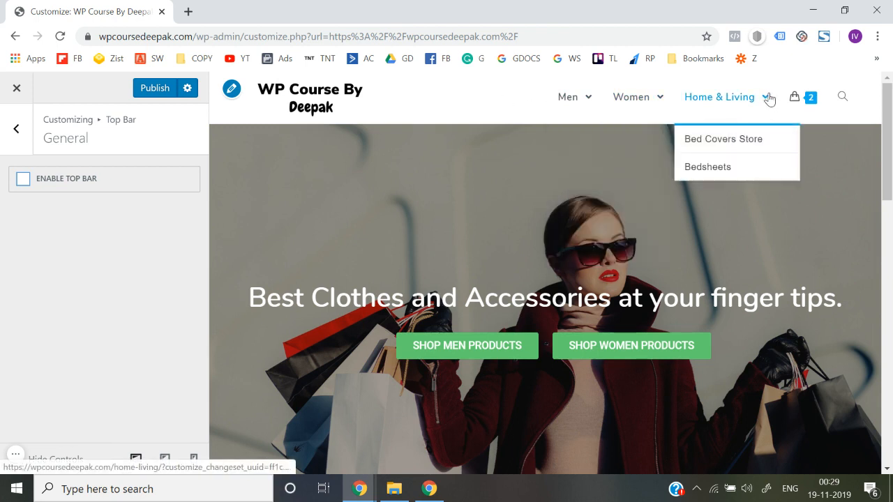
pyautogui.moveTo(771, 114)
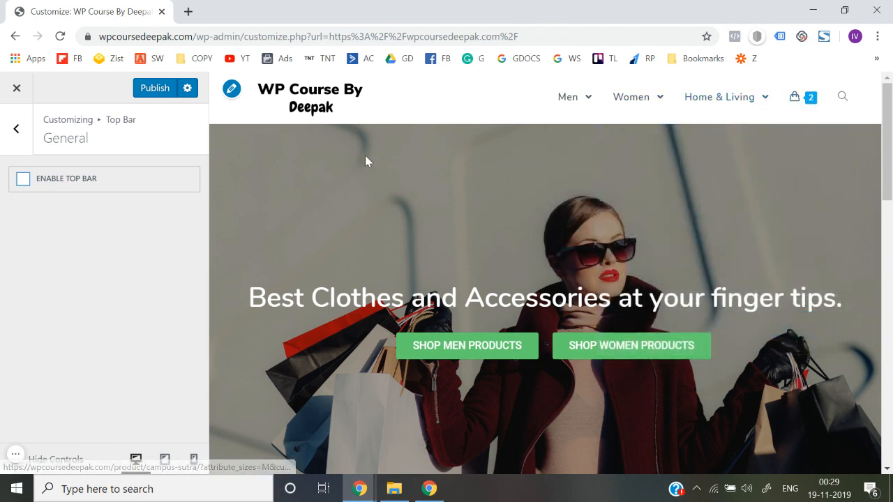
pyautogui.click(145, 93)
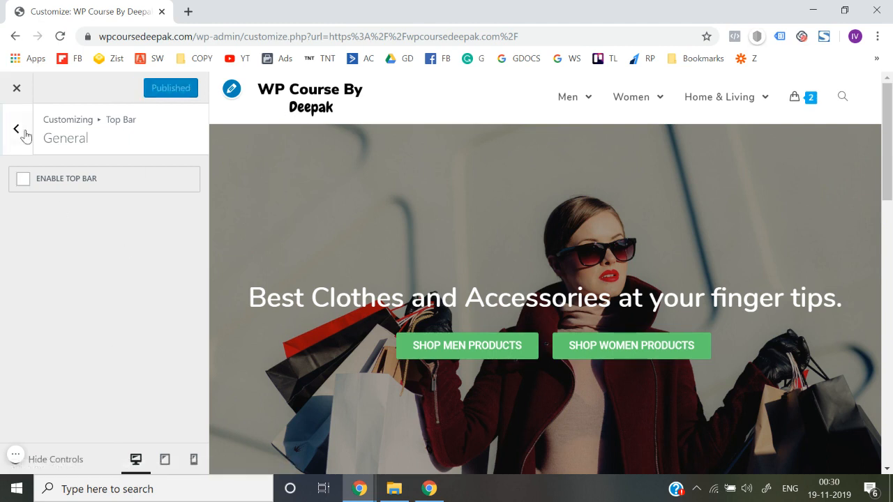
# Close the customizer and review the live homepage from the header down to the footer
pyautogui.click(16, 90)
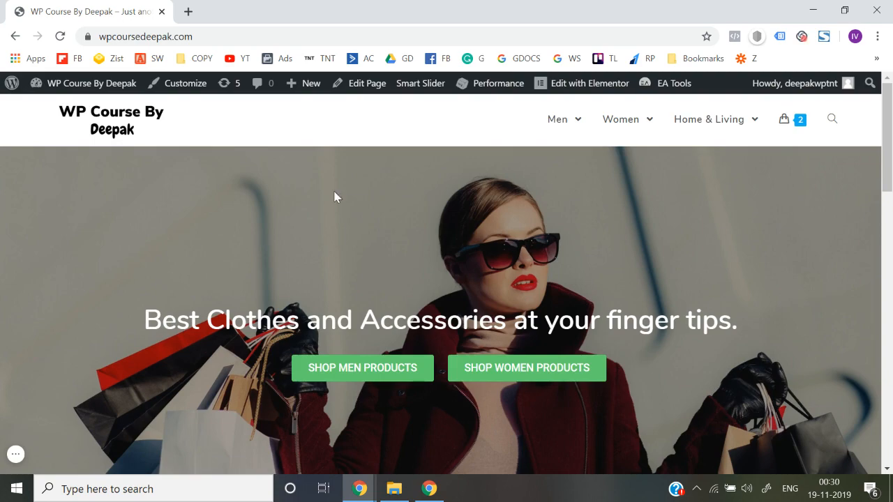
pyautogui.scroll(-10, 499, 258)
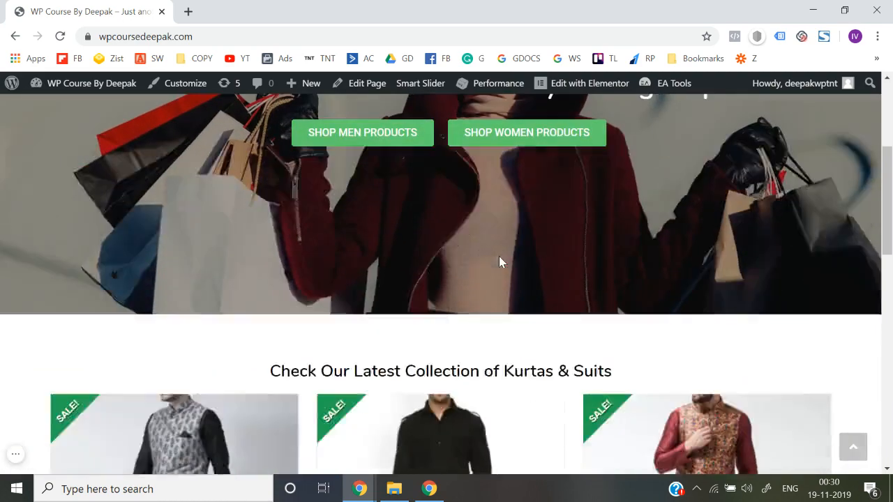
pyautogui.scroll(-3, 499, 262)
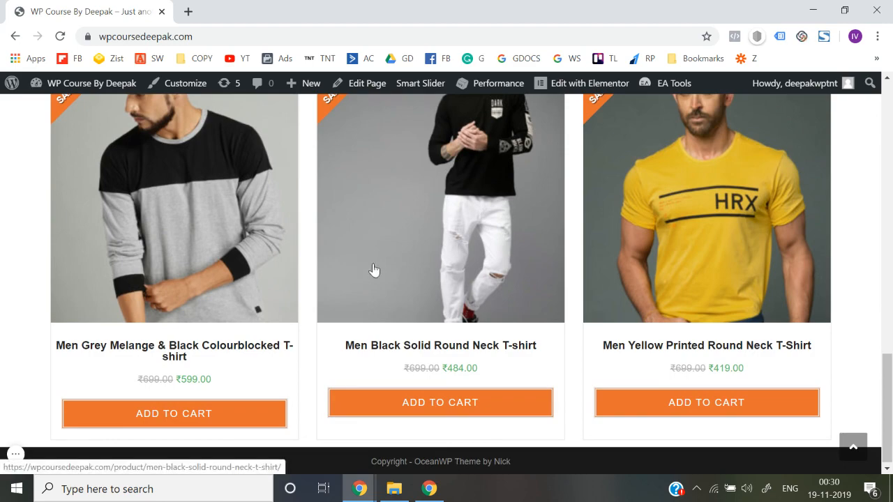
pyautogui.press('Home')
# Reopen the customizer, bring the page footer into the preview and open the Footer Bottom settings
pyautogui.click(185, 84)
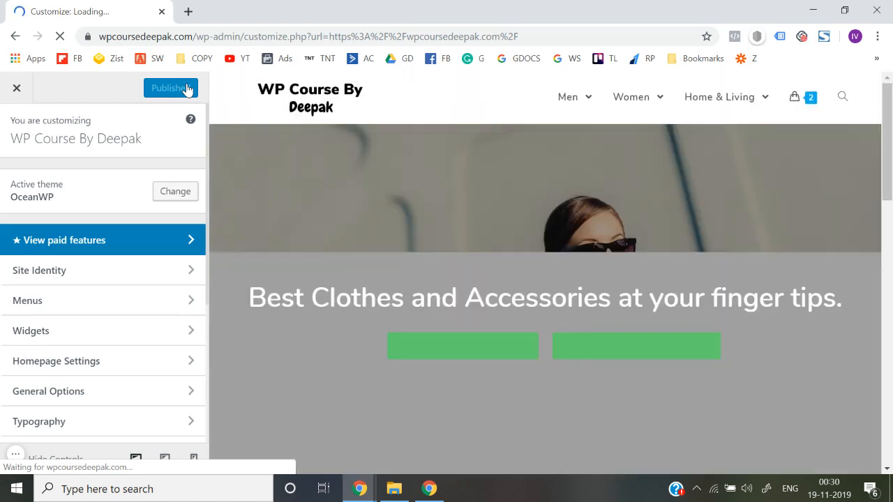
pyautogui.scroll(-15, 479, 251)
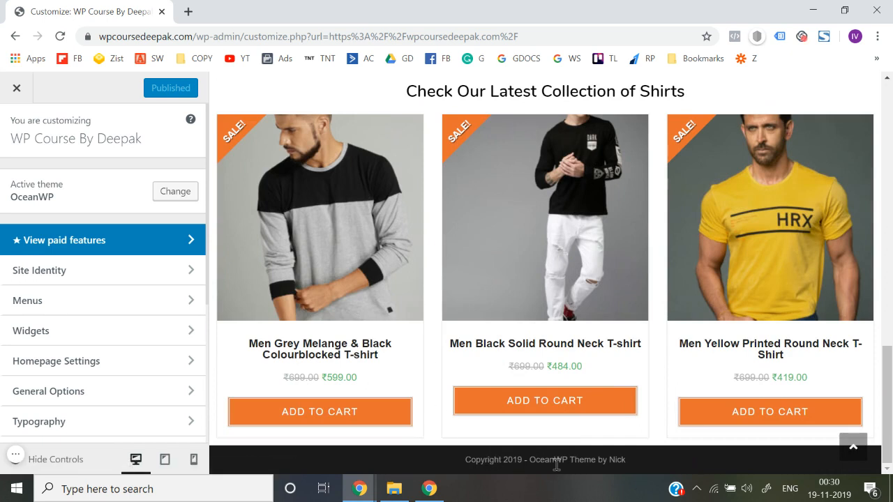
pyautogui.scroll(-3, 60, 360)
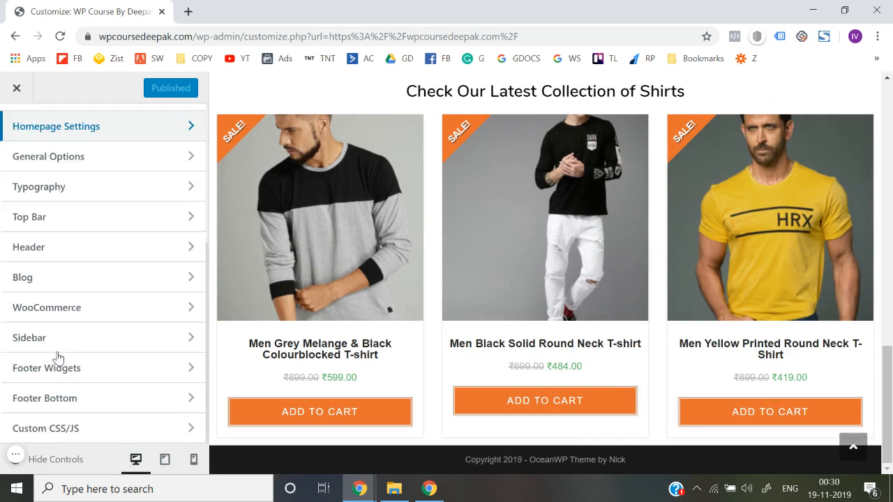
pyautogui.click(80, 400)
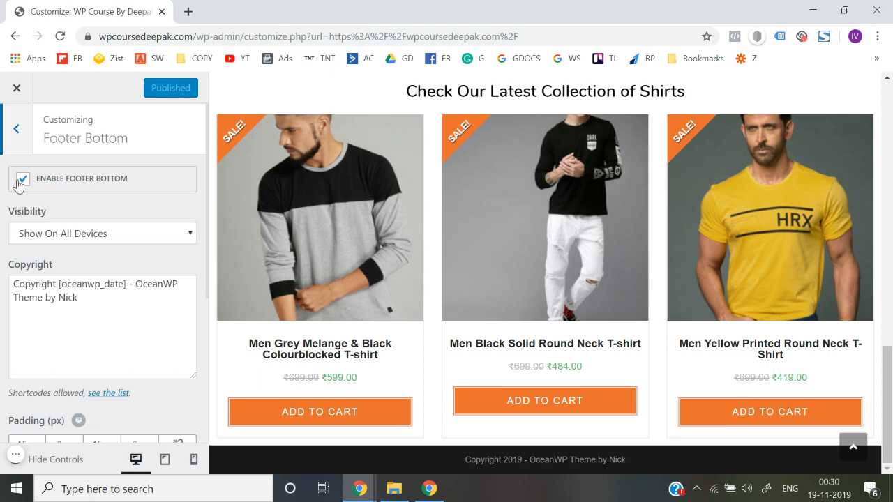
# Replace the theme credit after the date shortcode in the footer's copyright text with the site's title
pyautogui.click(139, 284)
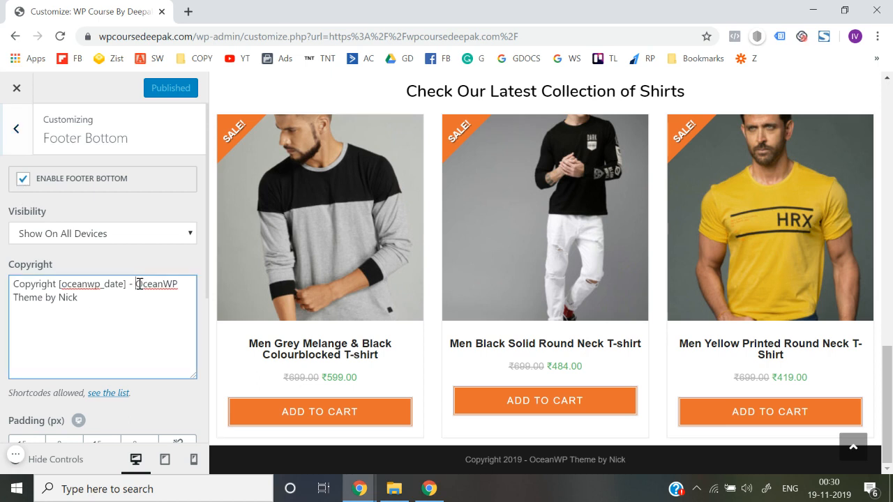
pyautogui.hotkey('ctrl', 'shift', 'End')
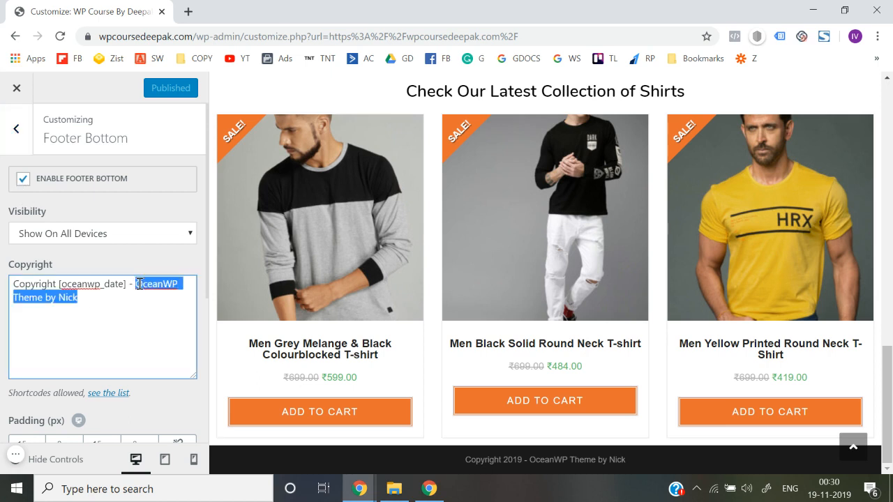
pyautogui.write('W')
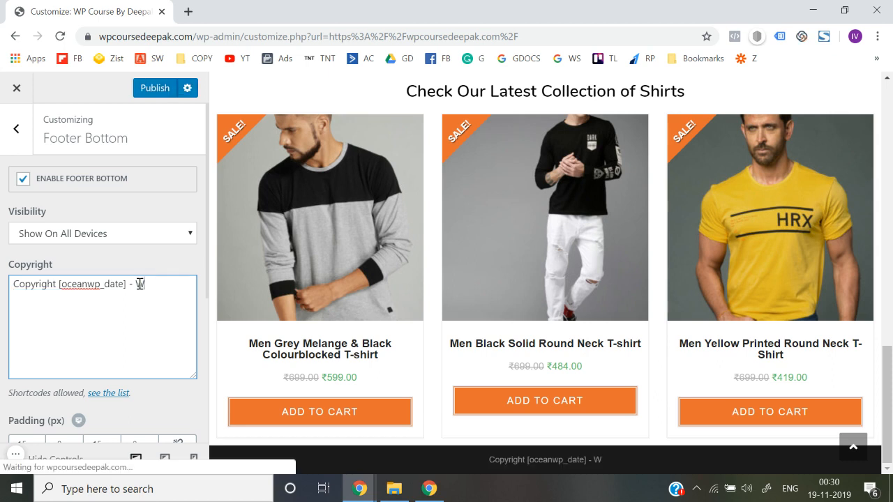
pyautogui.write('P Course ')
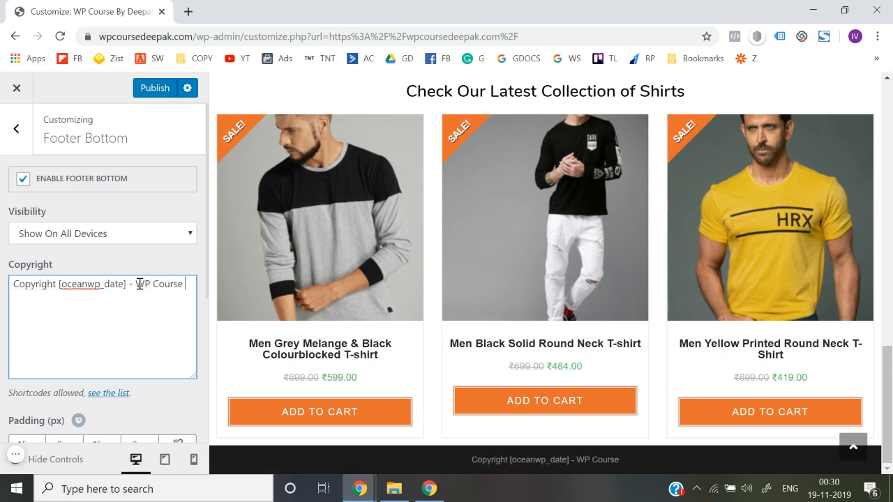
pyautogui.write('By Deepak')
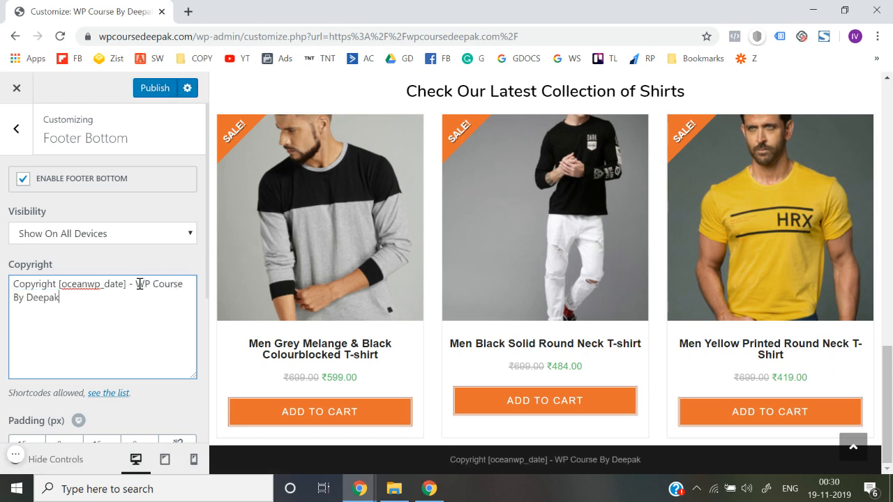
pyautogui.click(1, 325)
# Try a top padding of 21 px for the footer bottom and restore it to 15 px
pyautogui.scroll(-2, 1, 325)
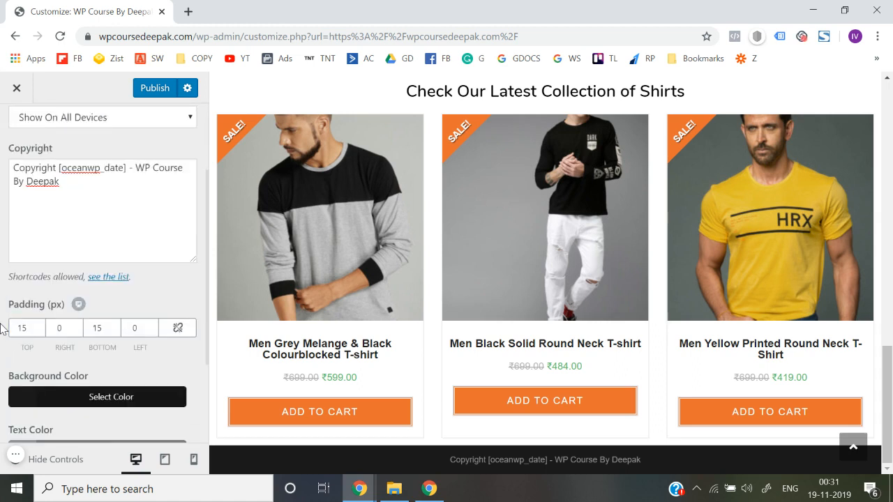
pyautogui.click(40, 325)
pyautogui.click(40, 325)
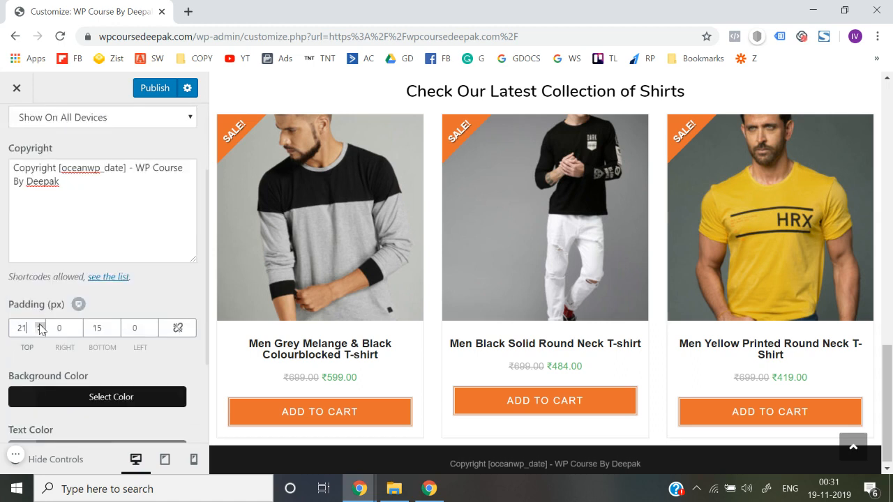
pyautogui.click(40, 332)
pyautogui.click(40, 332)
pyautogui.click(40, 332)
pyautogui.click(40, 332)
pyautogui.click(40, 332)
pyautogui.click(40, 332)
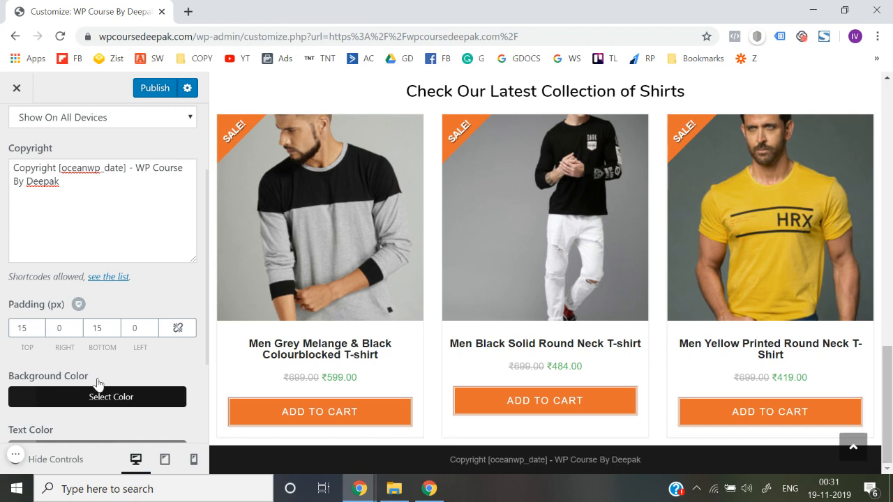
# Set the footer bottom's background color to black after trying green, blue and purple, and publish the changes
pyautogui.scroll(-2, 98, 385)
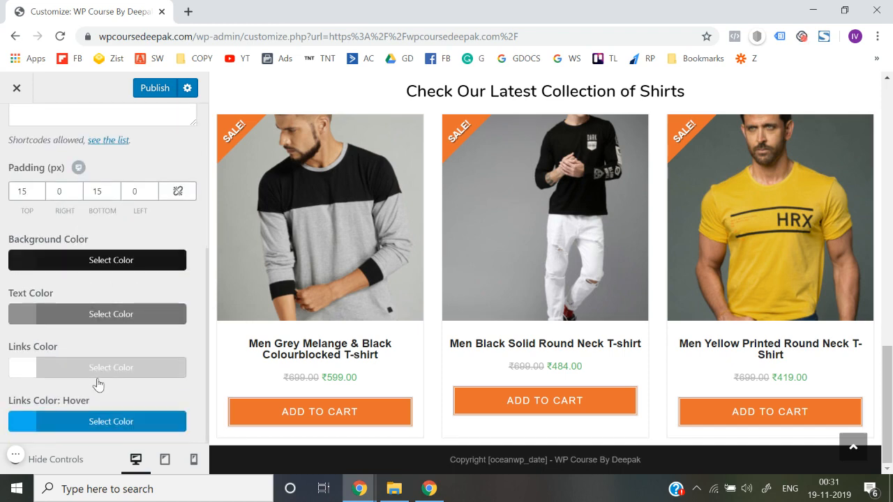
pyautogui.click(101, 262)
pyautogui.scroll(-2, 101, 293)
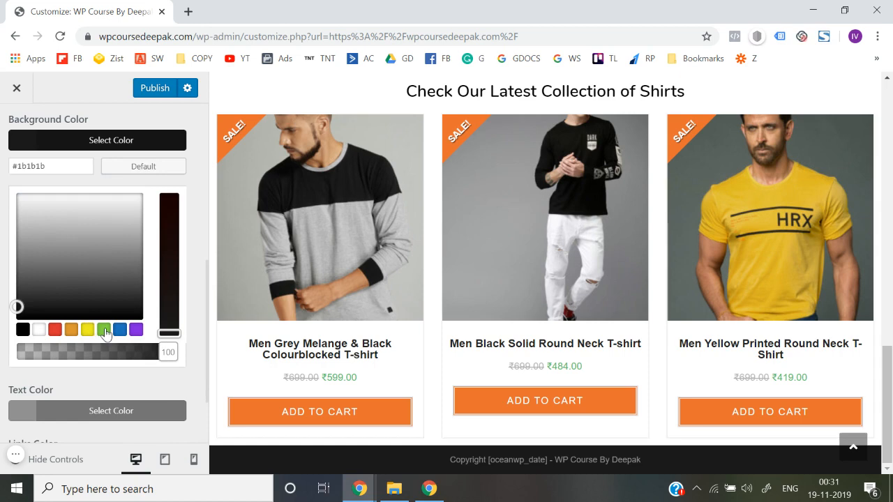
pyautogui.click(103, 329)
pyautogui.click(121, 332)
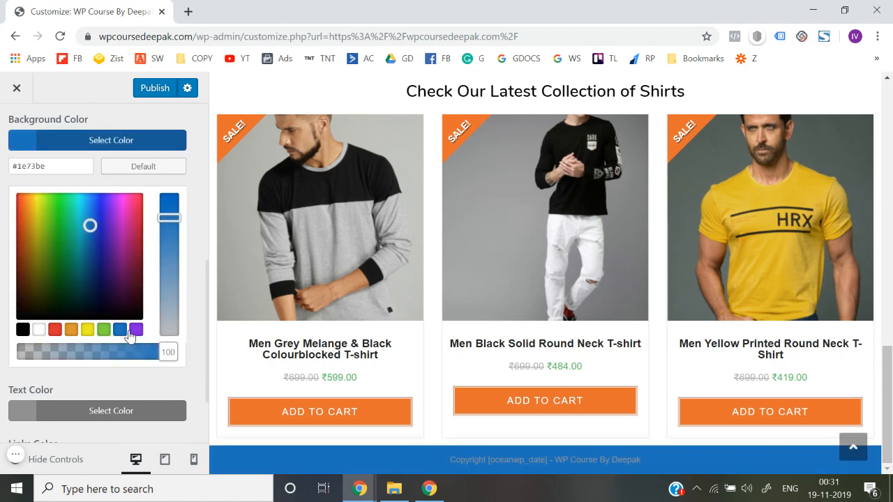
pyautogui.click(135, 331)
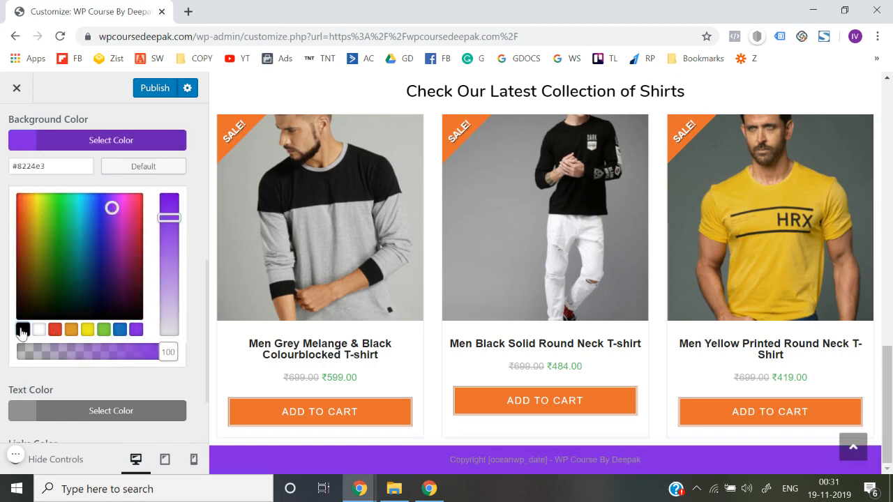
pyautogui.click(23, 329)
pyautogui.click(2, 313)
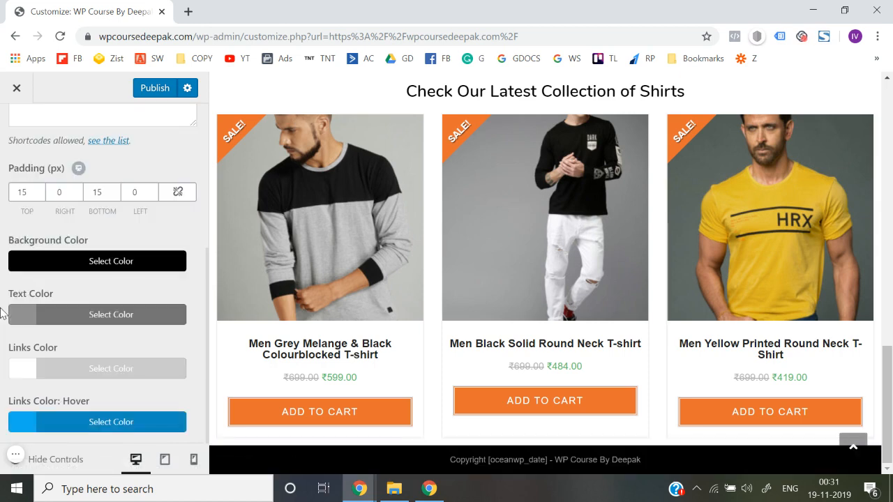
pyautogui.click(158, 89)
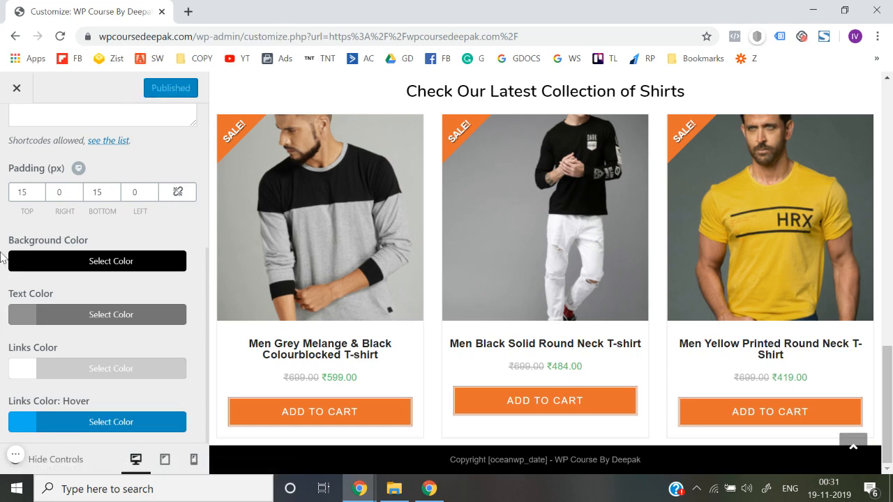
# Leave the customizer and open the Men Black & Silver Solid Kurta product page on the storefront to review its layout
pyautogui.scroll(4, 2, 259)
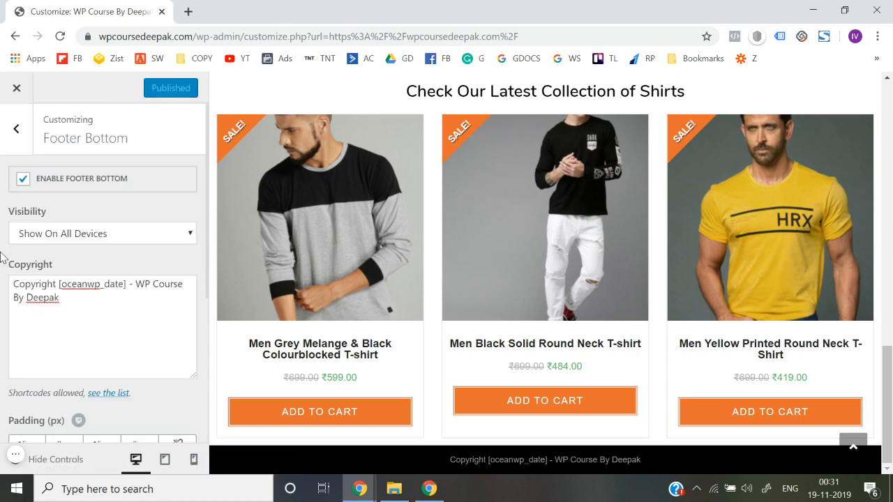
pyautogui.click(17, 92)
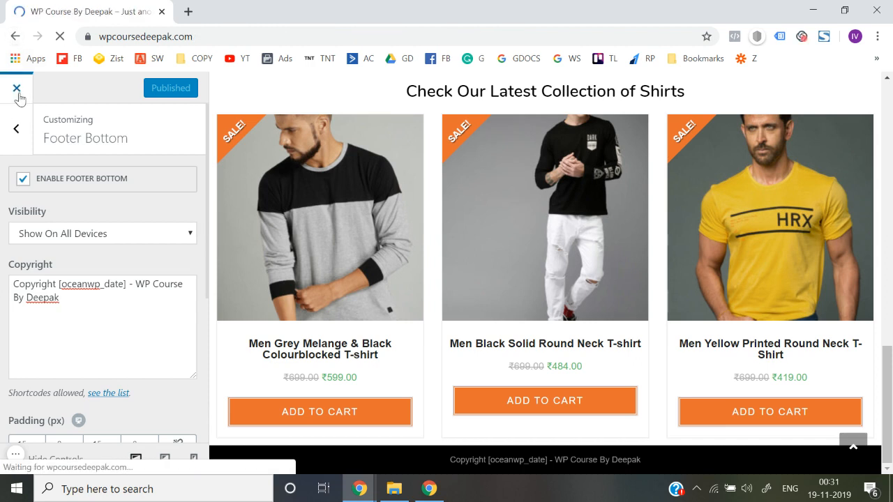
pyautogui.scroll(-10, 222, 338)
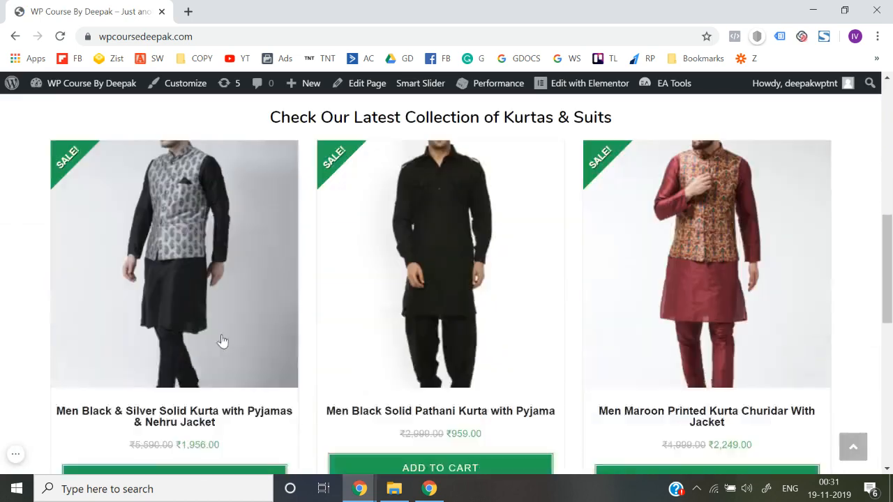
pyautogui.click(184, 204)
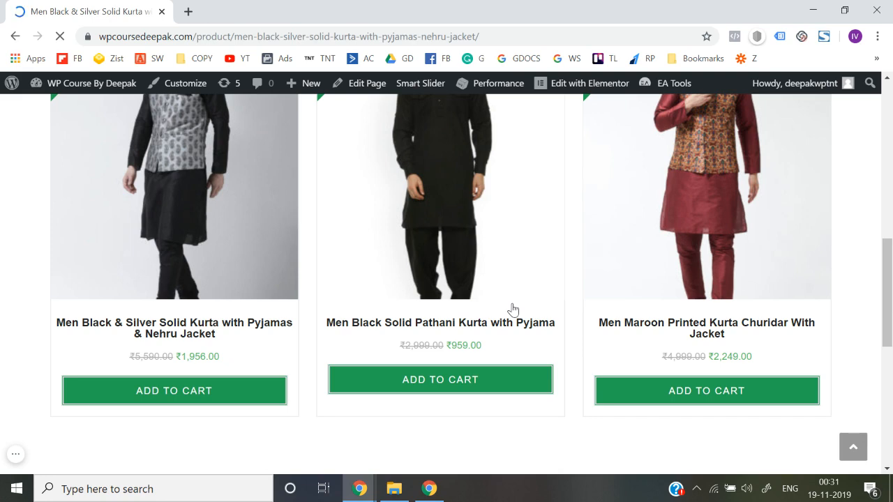
pyautogui.scroll(-5, 514, 309)
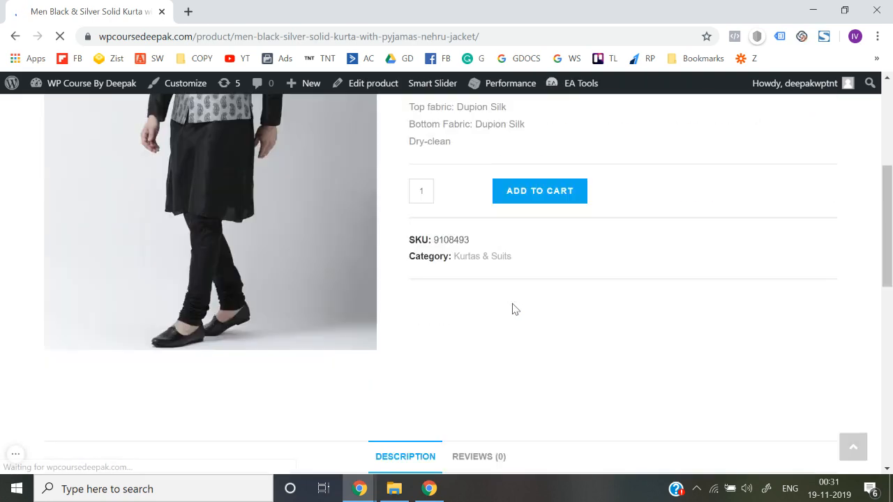
pyautogui.scroll(-3, 381, 351)
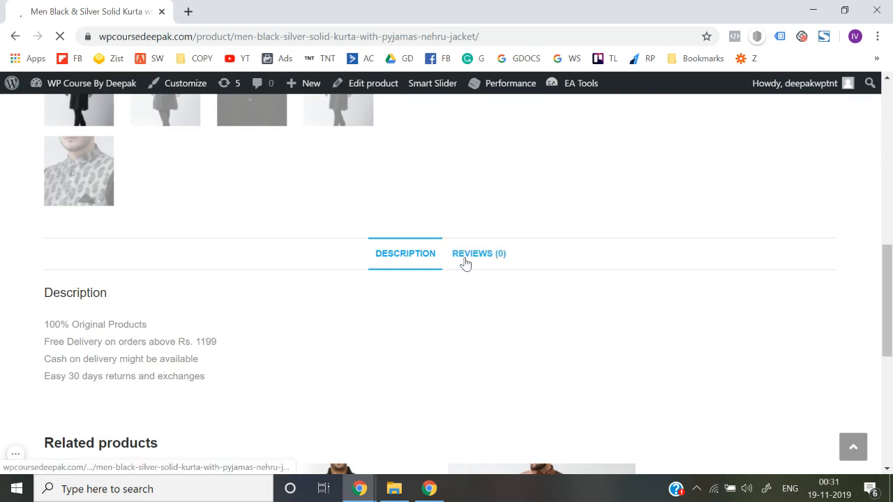
pyautogui.scroll(6, 465, 262)
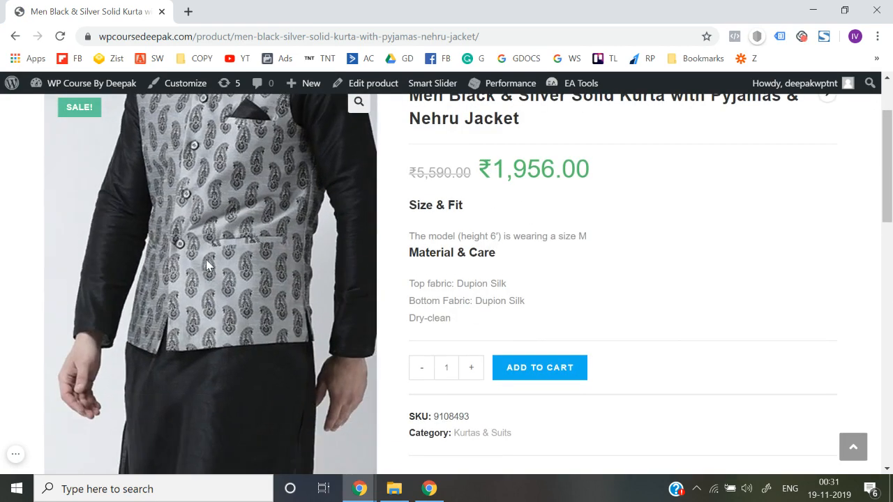
pyautogui.scroll(-3, 105, 335)
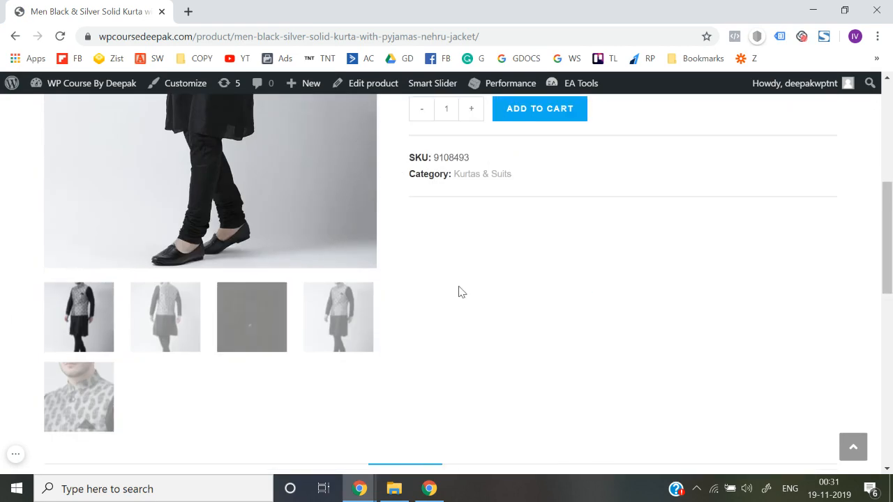
pyautogui.scroll(5, 459, 292)
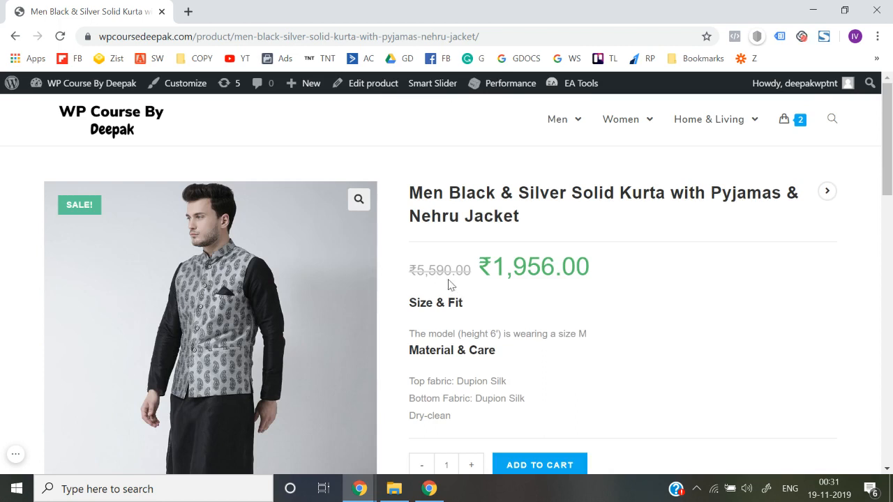
# Reopen the customizer from the product page and open the WooCommerce settings for Single Product
pyautogui.click(179, 83)
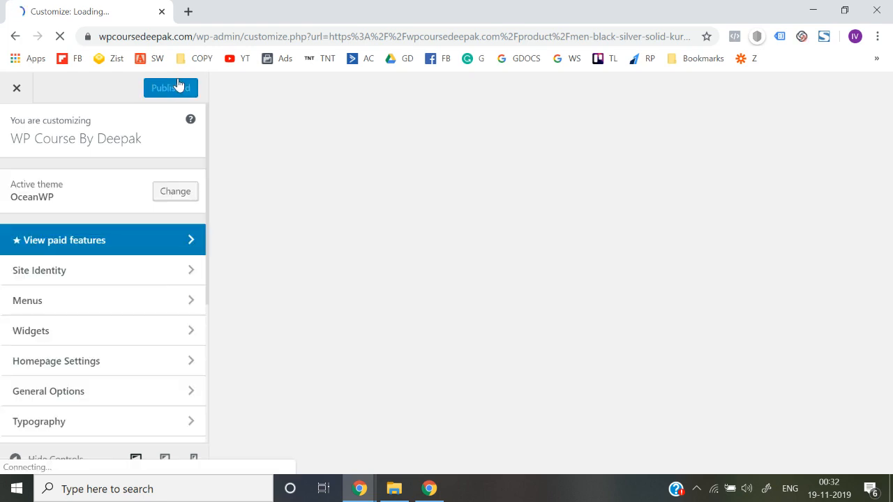
pyautogui.scroll(-2, 140, 272)
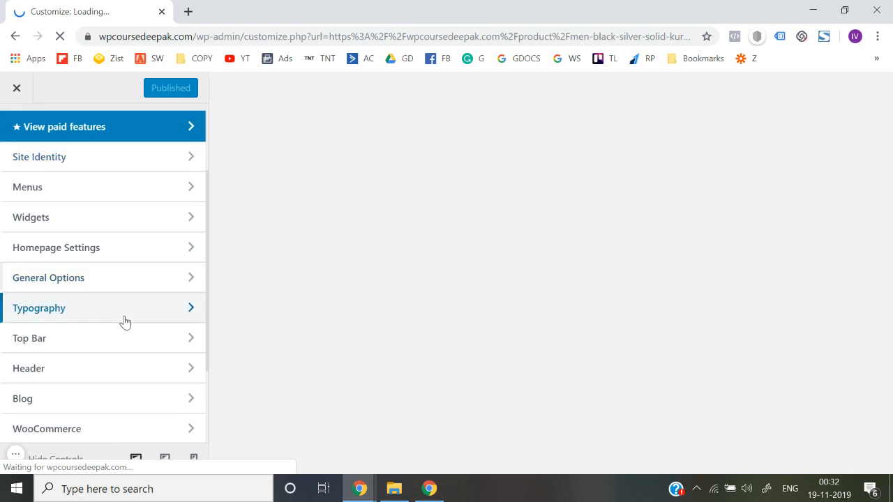
pyautogui.scroll(-2, 124, 321)
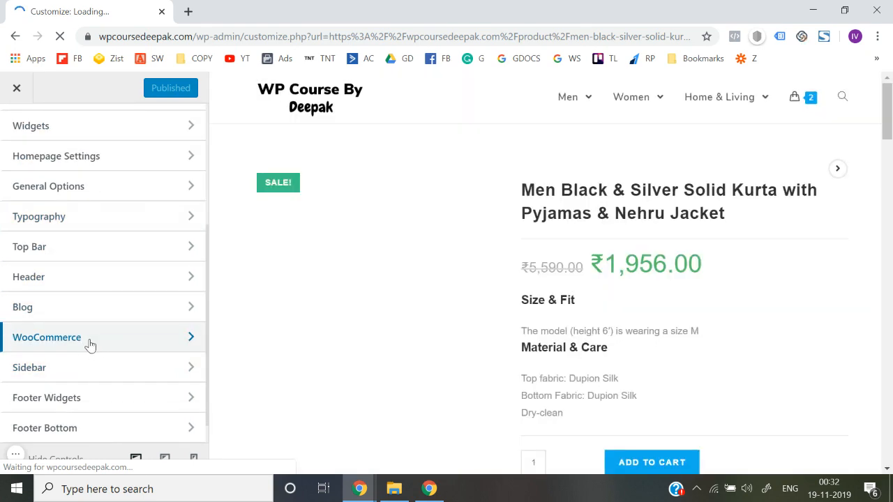
pyautogui.click(102, 345)
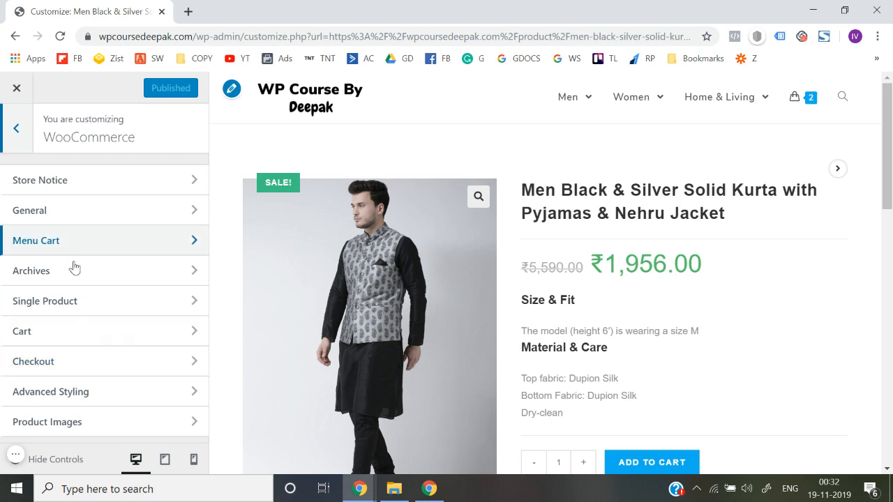
pyautogui.click(87, 313)
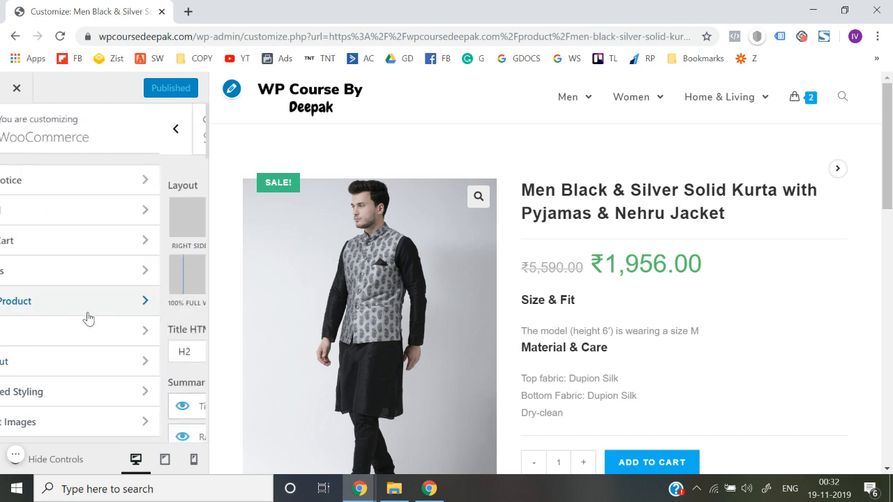
# Set the single product's thumbnails layout to Vertical
pyautogui.scroll(-3, 160, 342)
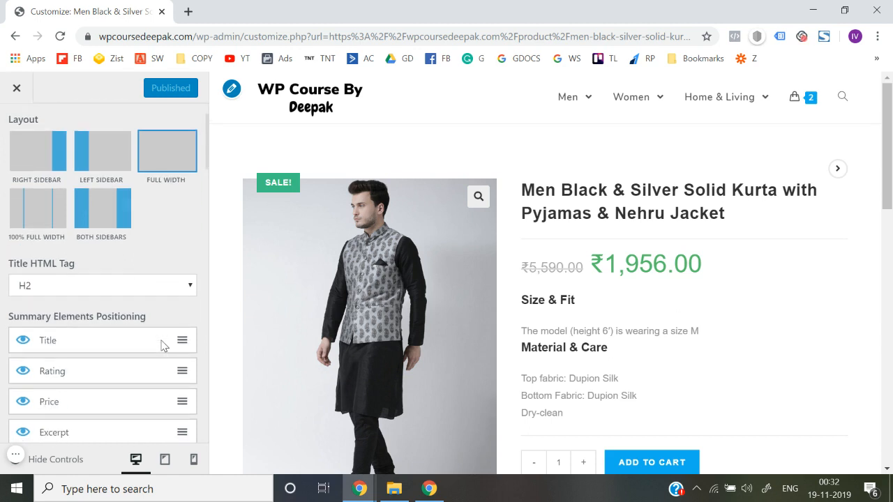
pyautogui.scroll(-1, 493, 351)
pyautogui.scroll(-3, 493, 351)
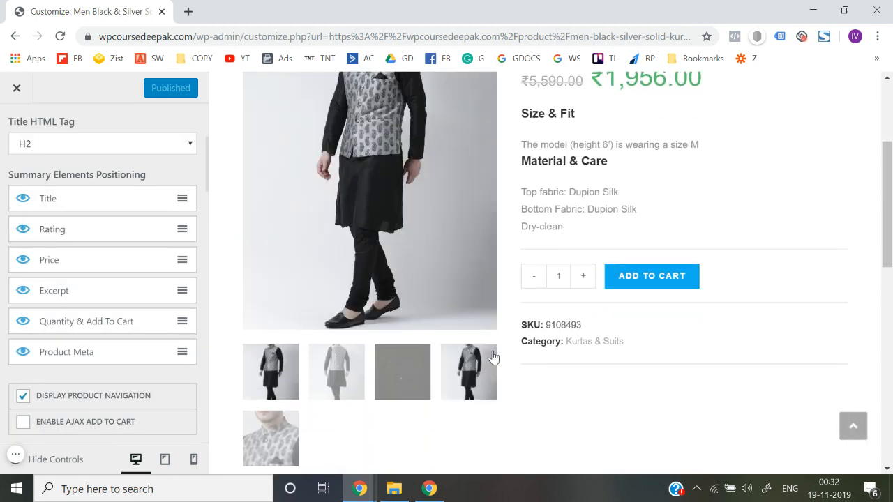
pyautogui.scroll(-1, 131, 405)
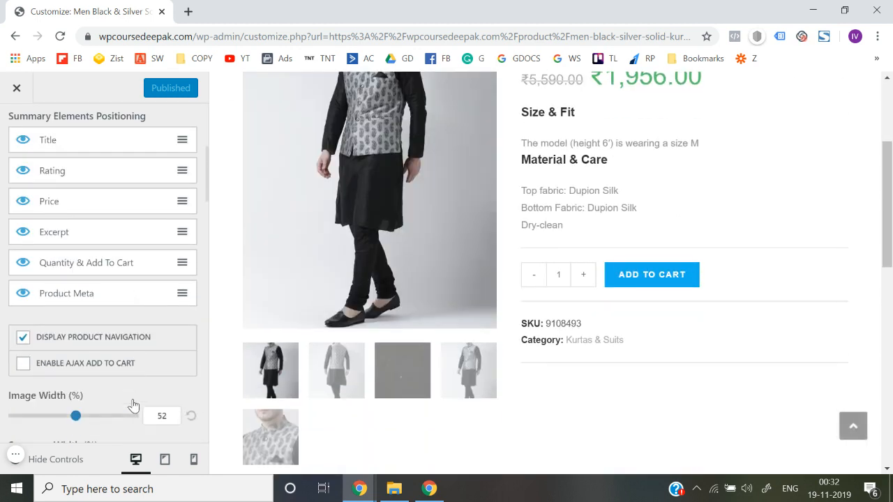
pyautogui.scroll(-1, 132, 405)
pyautogui.scroll(-2, 433, 390)
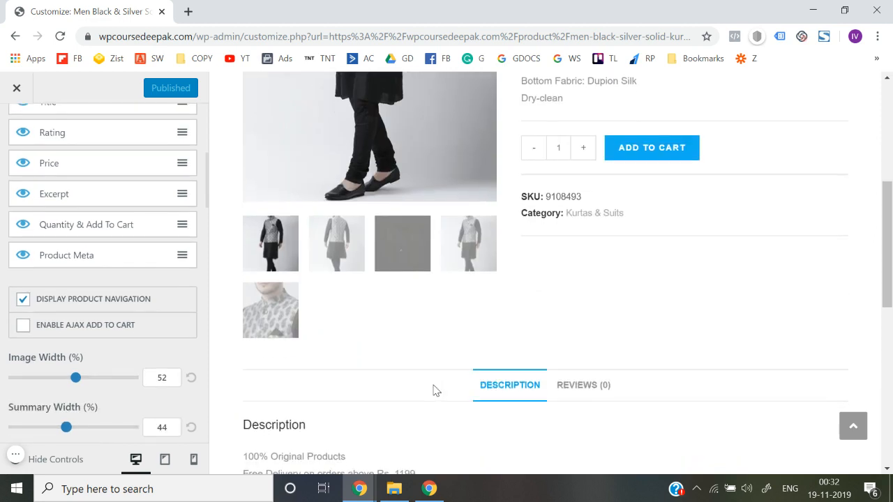
pyautogui.scroll(-2, 110, 360)
pyautogui.scroll(-1, 112, 360)
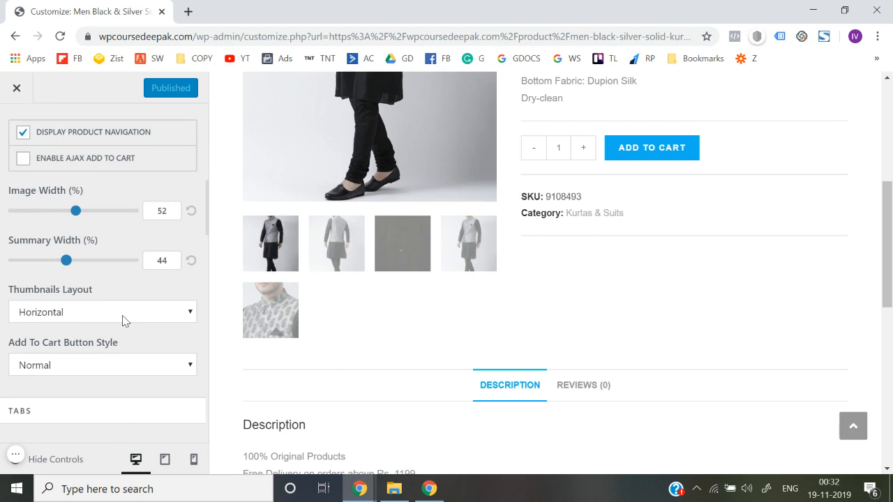
pyautogui.click(123, 320)
pyautogui.click(100, 342)
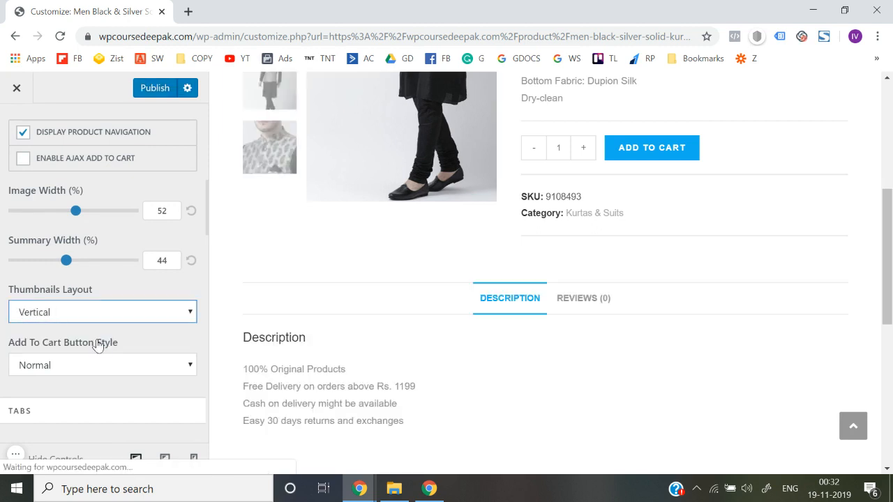
# Check the vertical gallery in the preview by switching the main product image to the second, third and fourth thumbnails
pyautogui.scroll(4, 381, 279)
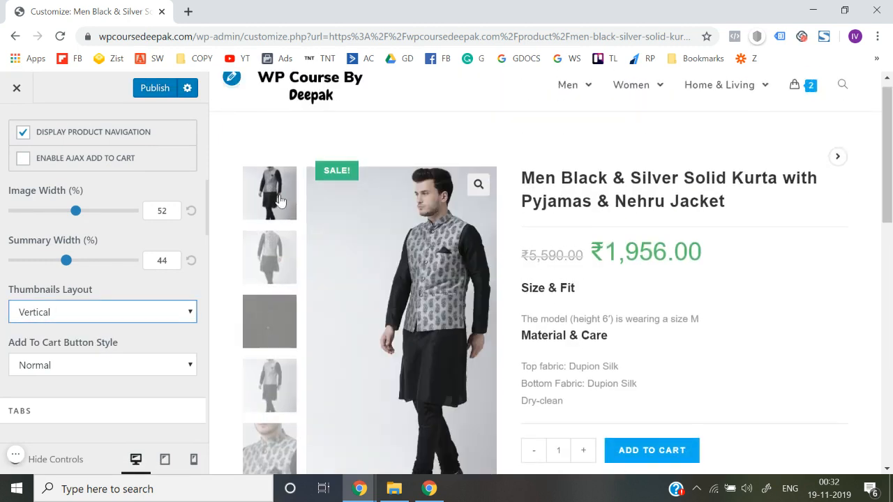
pyautogui.click(275, 247)
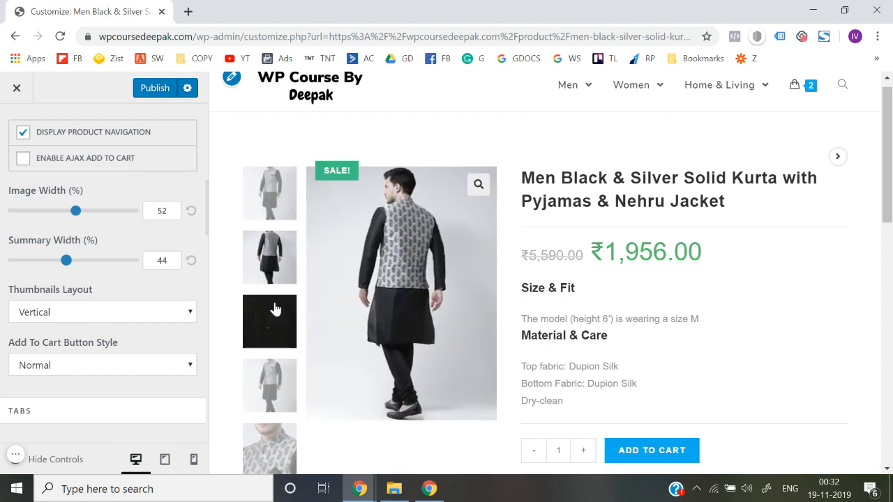
pyautogui.click(276, 309)
pyautogui.click(269, 383)
pyautogui.scroll(-3, 268, 380)
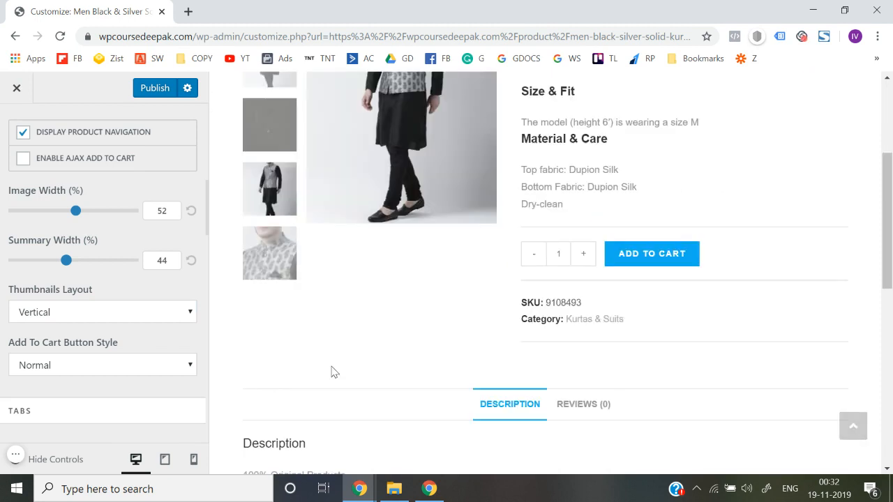
pyautogui.scroll(3, 375, 357)
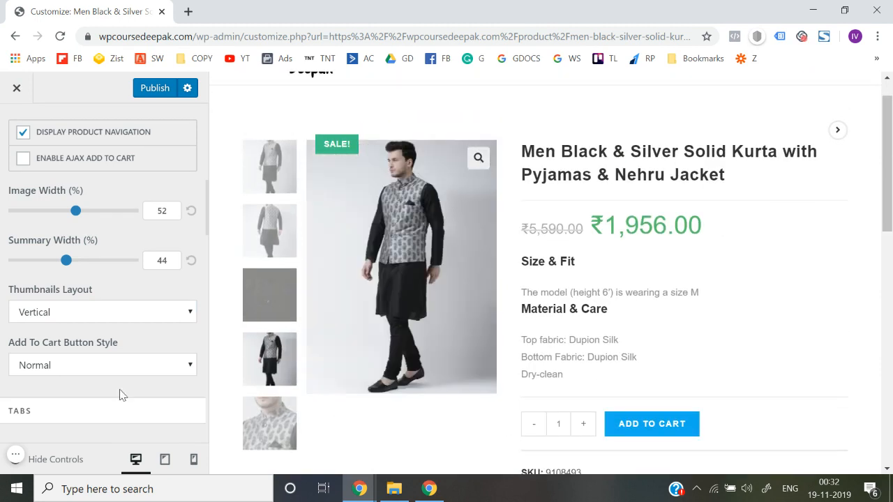
# Set the single product's Add To Cart button style to Big
pyautogui.scroll(-1, 120, 394)
pyautogui.scroll(-1, 279, 318)
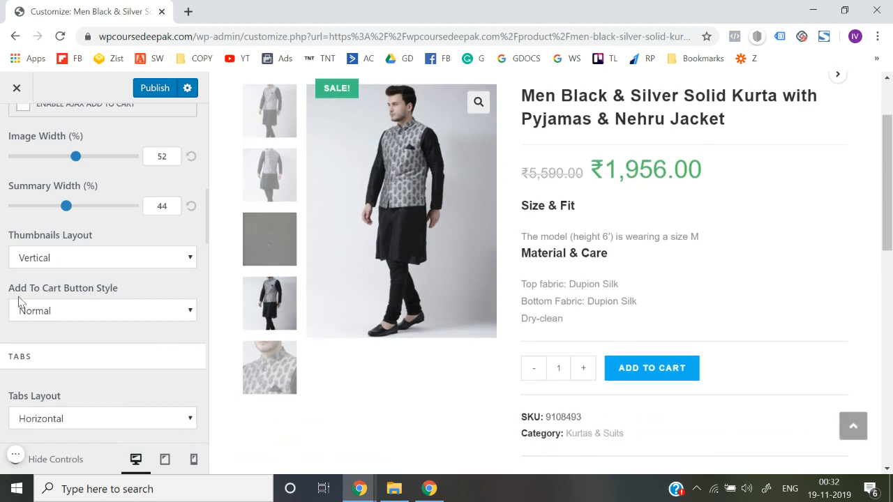
pyautogui.click(92, 314)
pyautogui.click(74, 343)
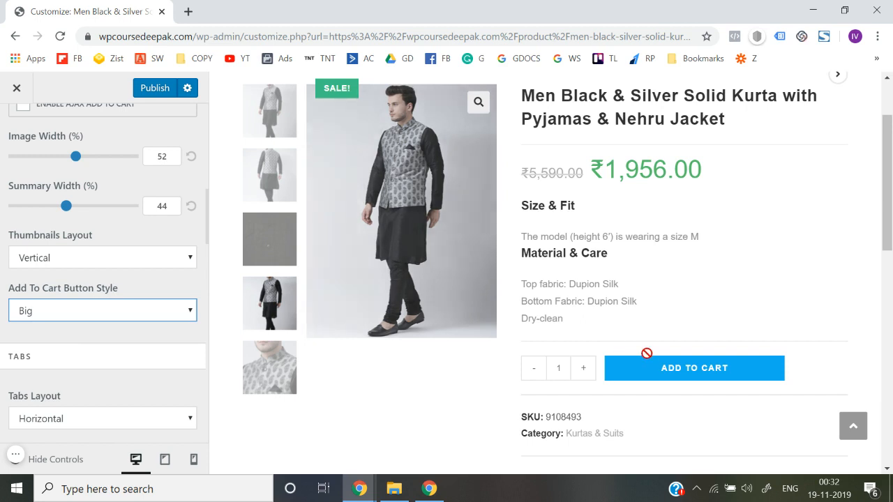
# Set the layout of the product's Description and Reviews tabs to Vertical
pyautogui.scroll(-3, 2, 347)
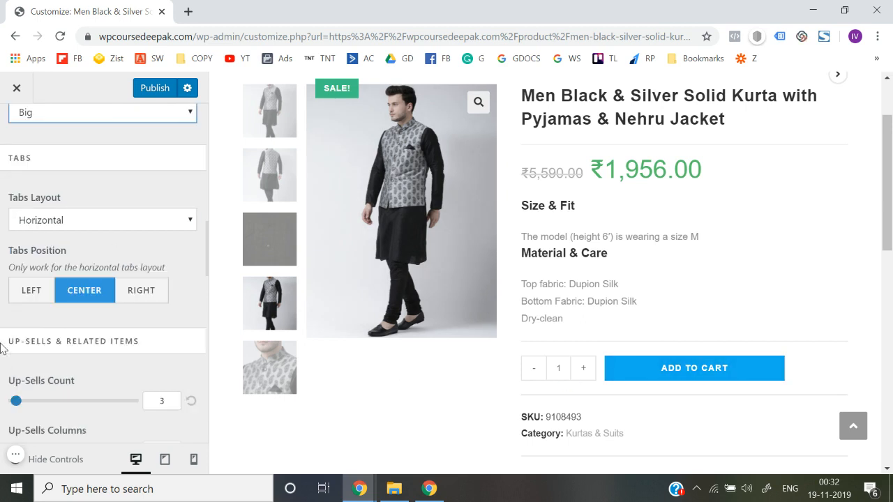
pyautogui.scroll(-4, 438, 398)
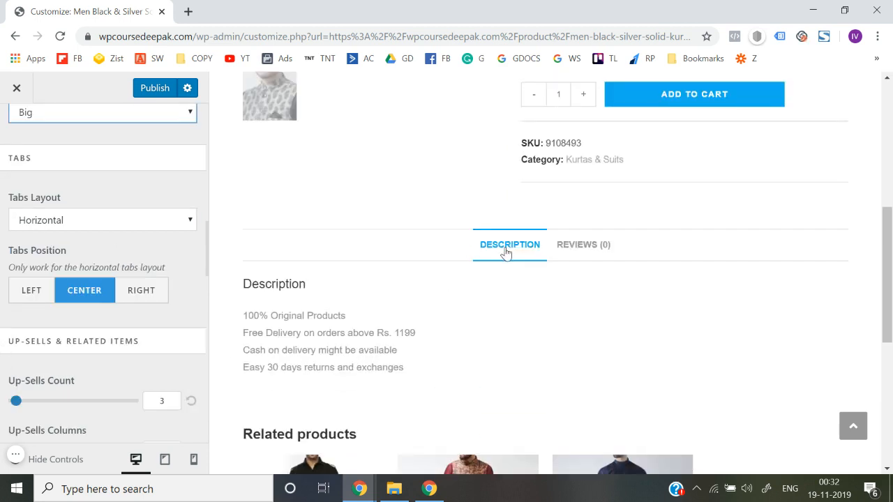
pyautogui.scroll(1, 80, 219)
pyautogui.click(76, 237)
pyautogui.click(59, 276)
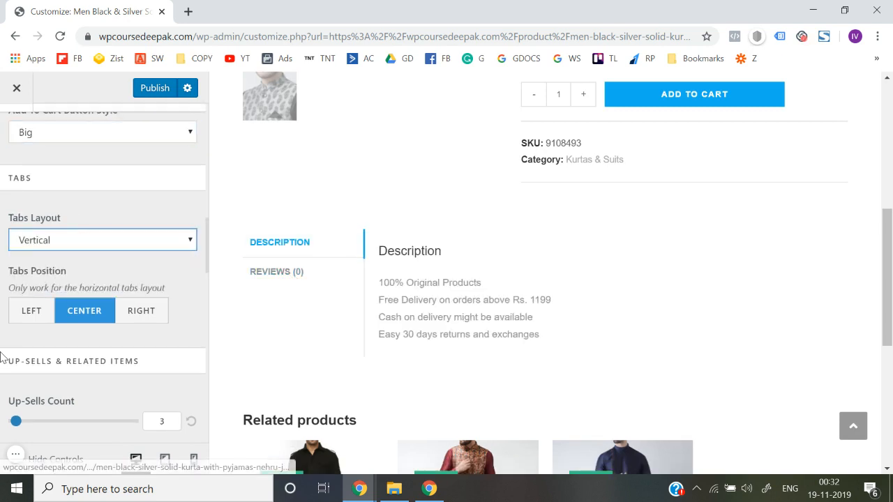
# Review the single product settings and preview, publish the changes and return to the live product page
pyautogui.scroll(-3, 3, 357)
pyautogui.scroll(5, 2, 356)
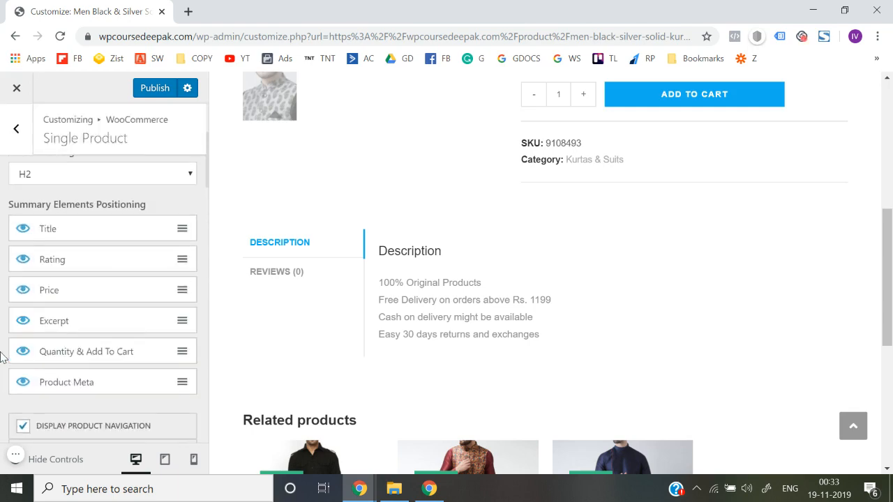
pyautogui.scroll(5, 472, 293)
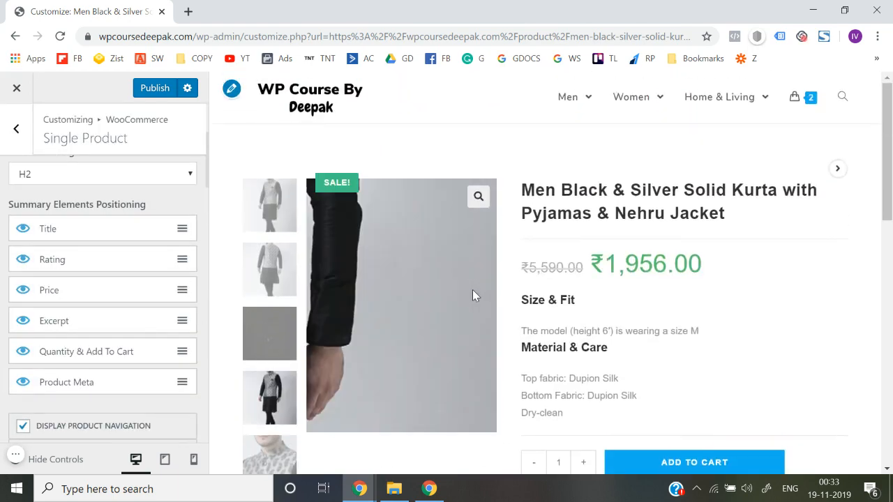
pyautogui.scroll(-2, 660, 340)
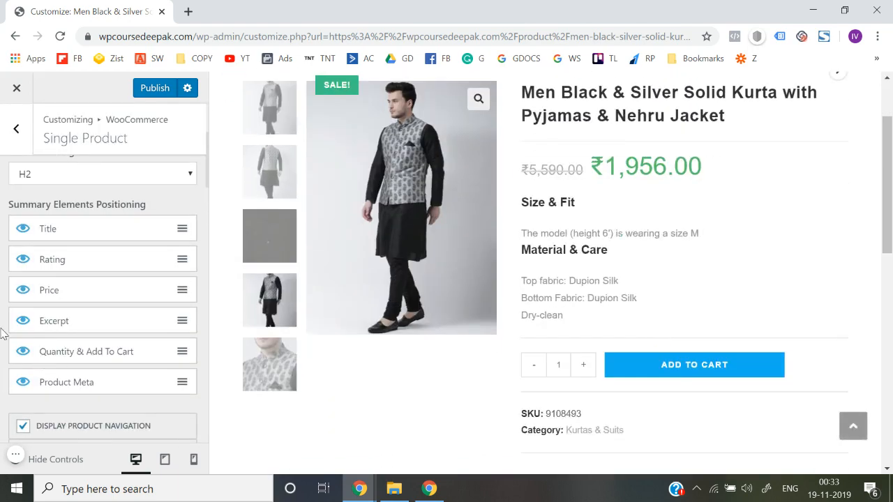
pyautogui.scroll(5, 14, 314)
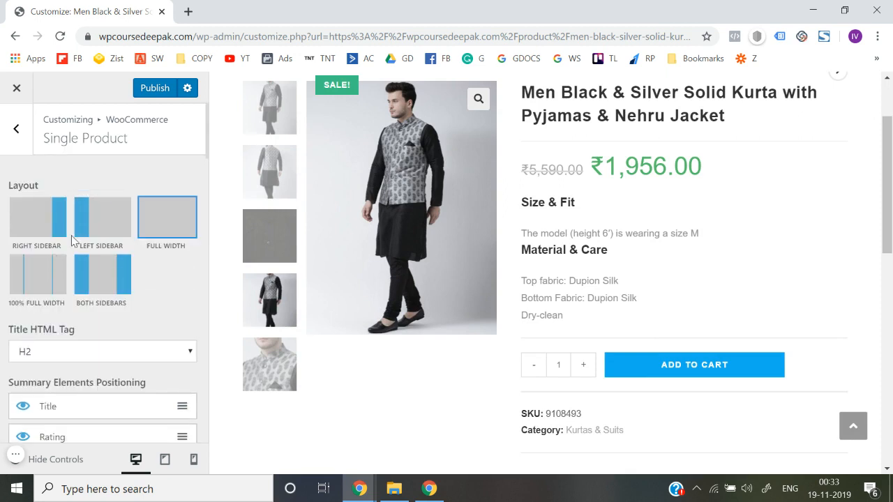
pyautogui.click(156, 96)
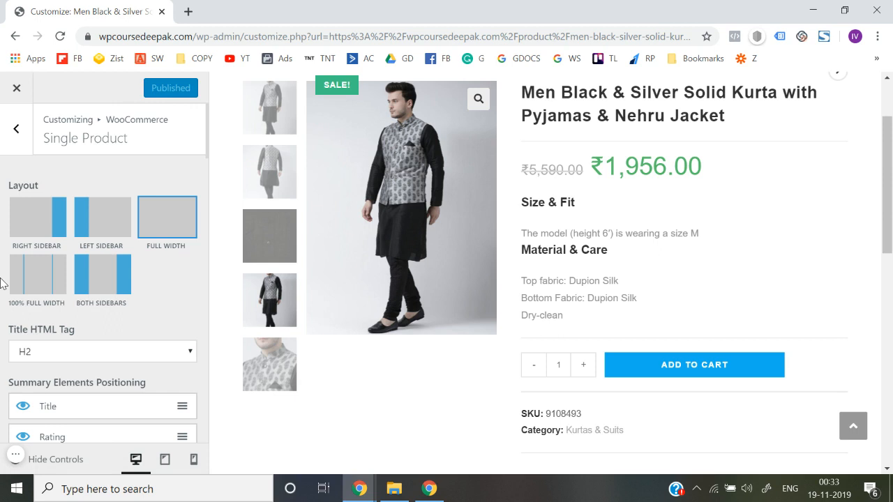
pyautogui.click(18, 92)
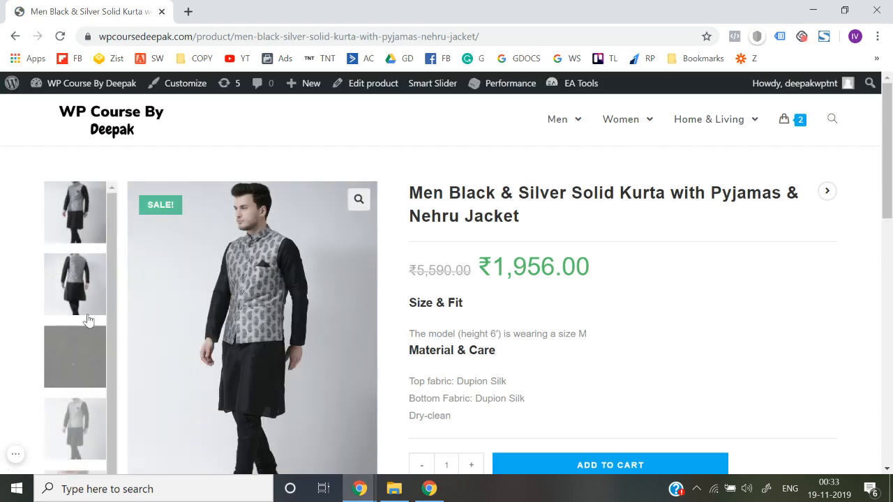
# Look over the Men Black & Silver kurta product page and open the Men Maroon Printed Kurta Churidar With Jacket product
pyautogui.scroll(-1, 88, 320)
pyautogui.scroll(-4, 2, 349)
pyautogui.scroll(4, 236, 213)
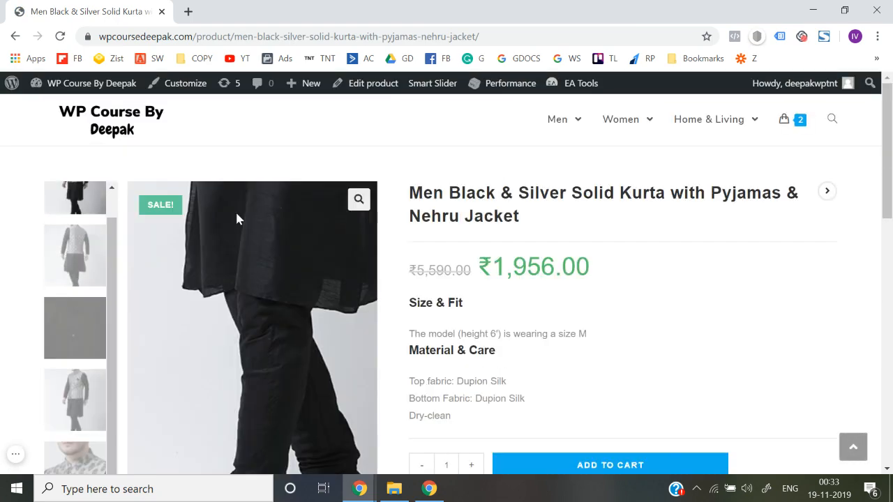
pyautogui.scroll(-10, 236, 219)
pyautogui.scroll(2, 236, 219)
pyautogui.click(149, 282)
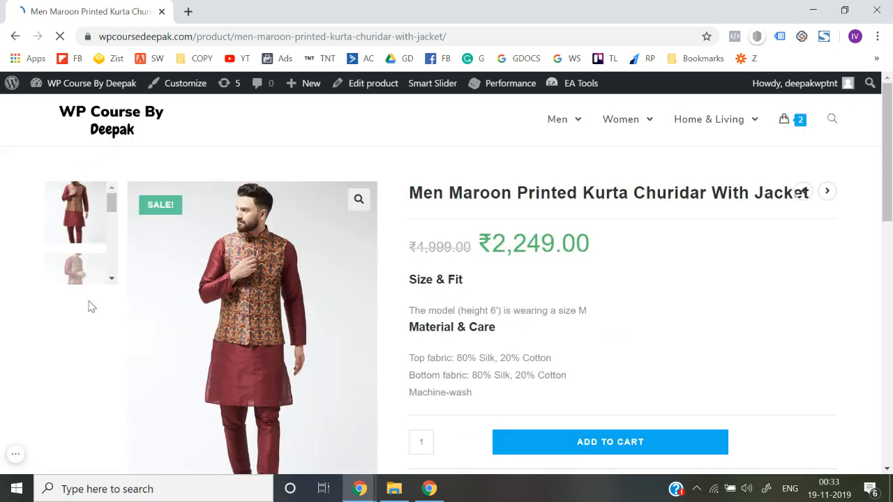
# Examine the maroon kurta product page, including its vertical thumbnail gallery and related products
pyautogui.scroll(-3, 86, 260)
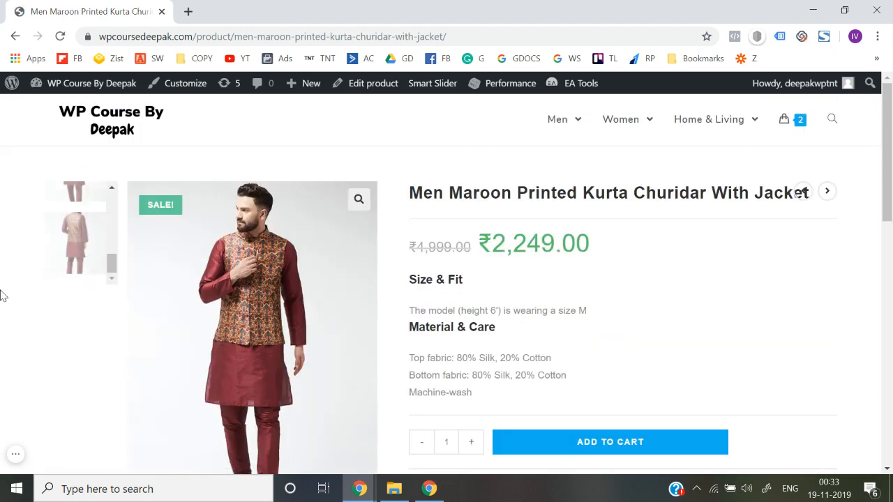
pyautogui.scroll(-4, 219, 314)
pyautogui.scroll(4, 156, 295)
pyautogui.scroll(-4, 87, 240)
pyautogui.scroll(-4, 88, 240)
pyautogui.scroll(8, 88, 239)
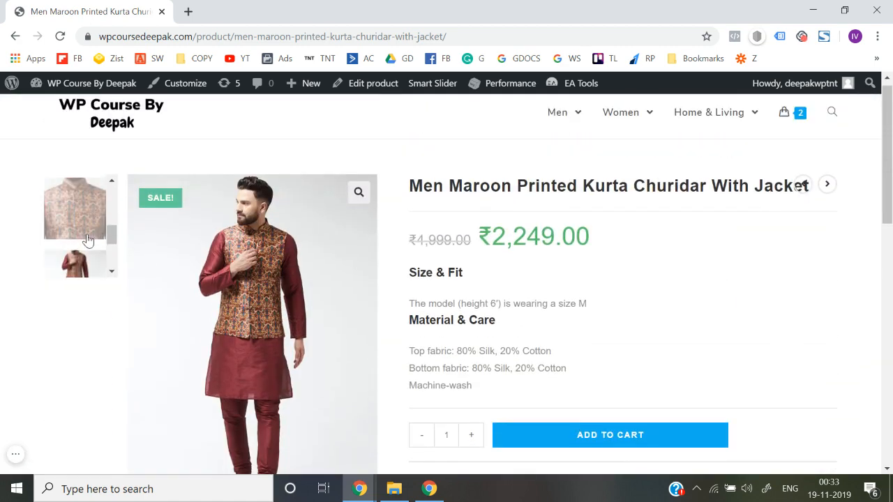
pyautogui.scroll(2, 89, 266)
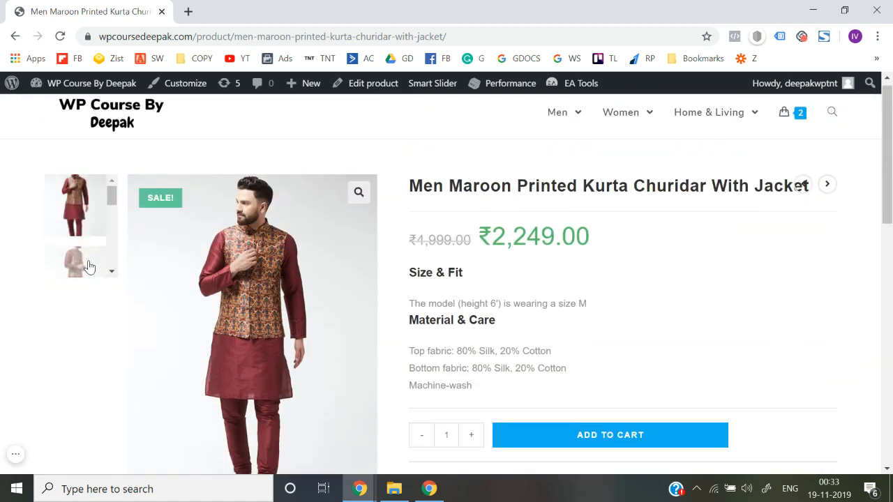
pyautogui.scroll(-10, 526, 315)
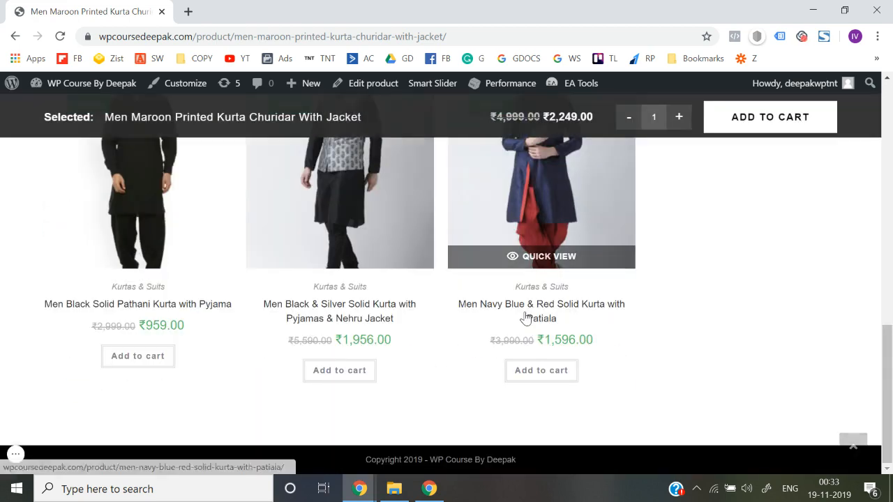
# Add the Men Maroon Printed Kurta Churidar With Jacket to the cart and view the cart
pyautogui.scroll(8, 527, 316)
pyautogui.scroll(-1, 526, 315)
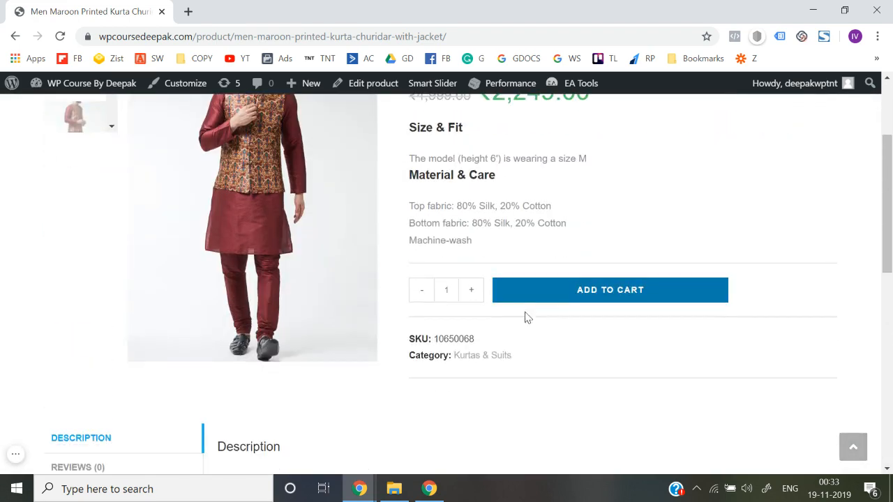
pyautogui.click(565, 308)
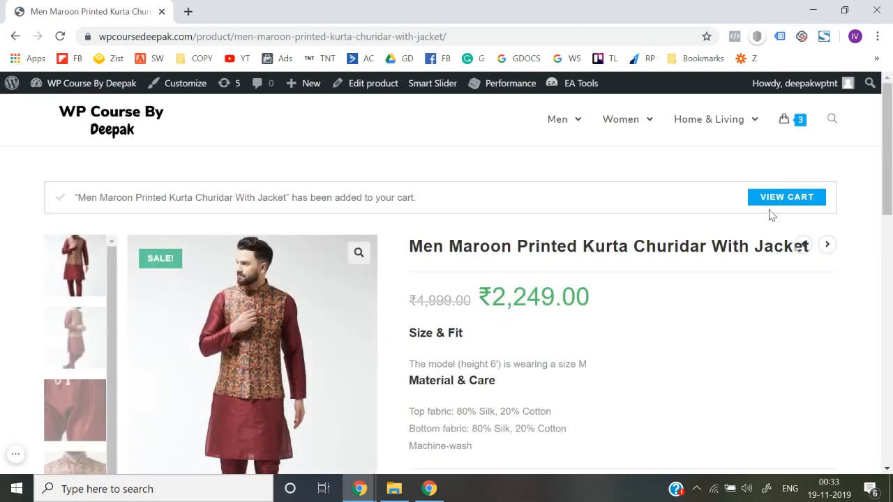
pyautogui.click(789, 209)
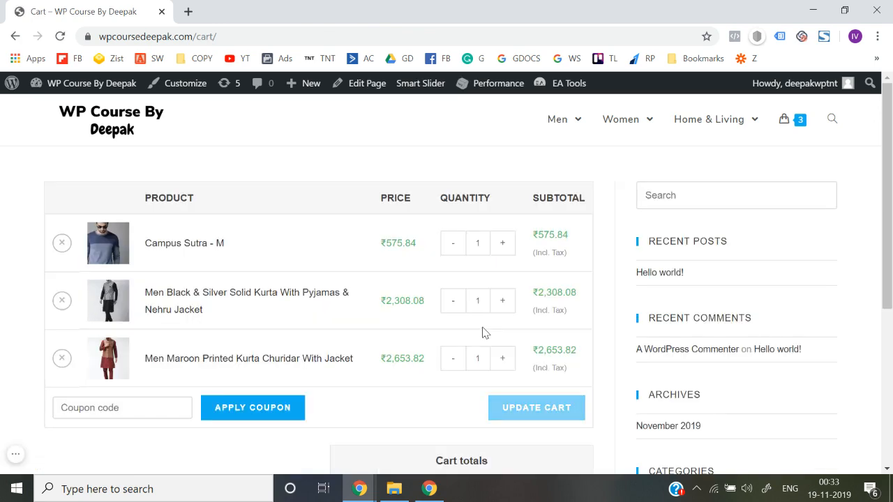
# Examine the cart page's product table, cart totals and widget sidebar
pyautogui.scroll(-5, 697, 349)
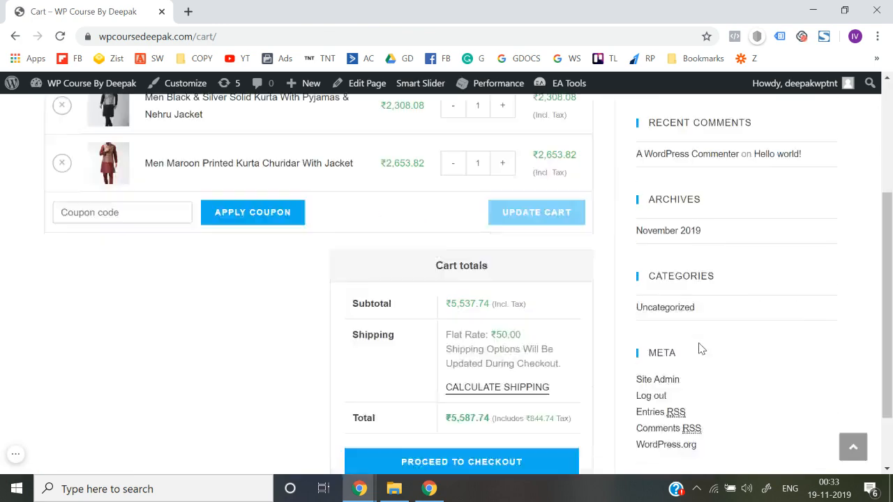
pyautogui.scroll(4, 698, 349)
pyautogui.scroll(1, 701, 348)
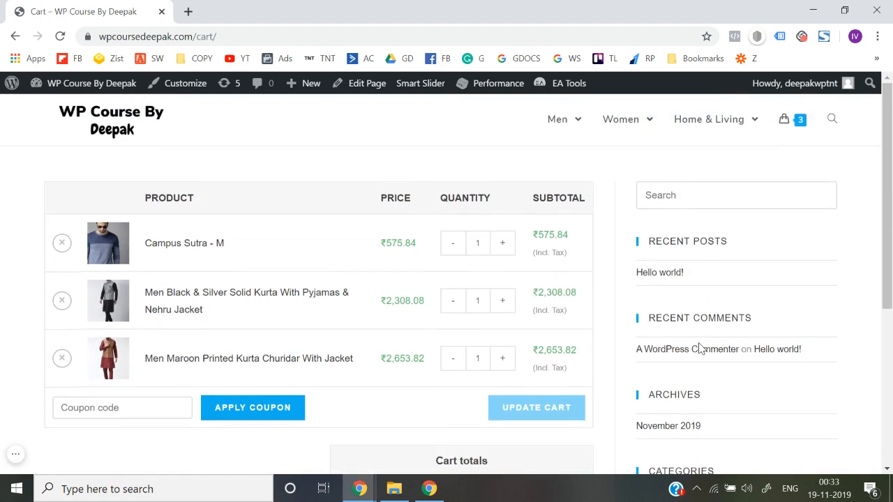
pyautogui.scroll(-4, 691, 323)
pyautogui.scroll(4, 691, 323)
pyautogui.scroll(-3, 504, 251)
pyautogui.scroll(-1, 714, 289)
pyautogui.scroll(5, 714, 289)
# Go to the WordPress dashboard and open the Cart page for editing from the list of all pages
pyautogui.moveTo(87, 85)
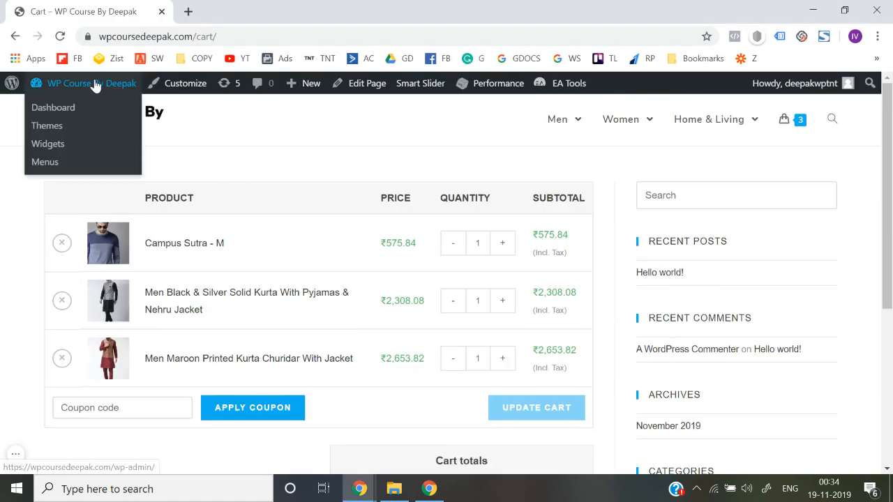
pyautogui.click(60, 115)
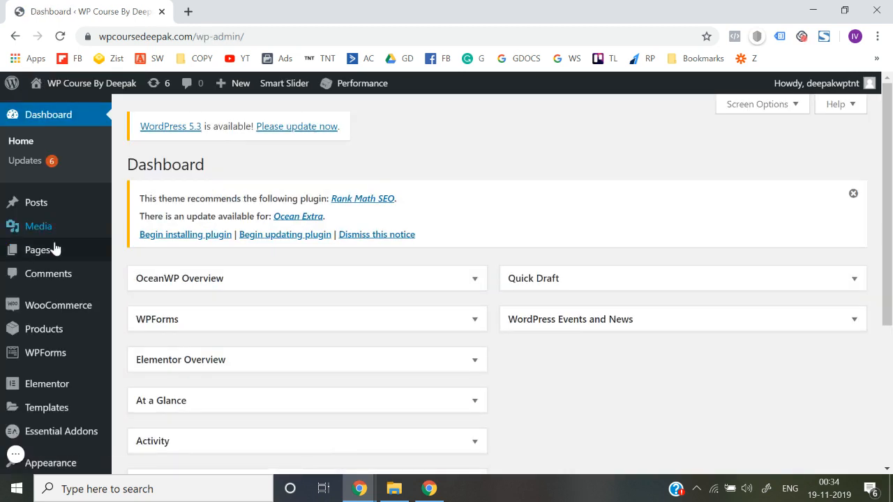
pyautogui.moveTo(38, 258)
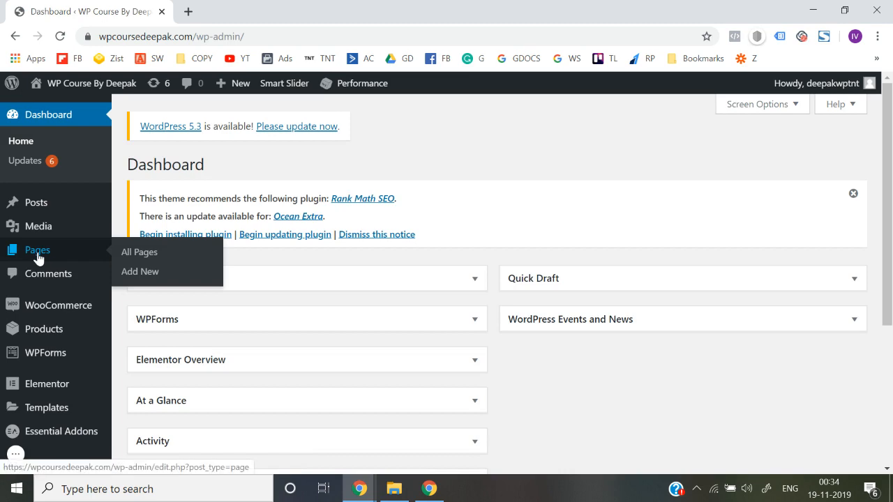
pyautogui.click(140, 257)
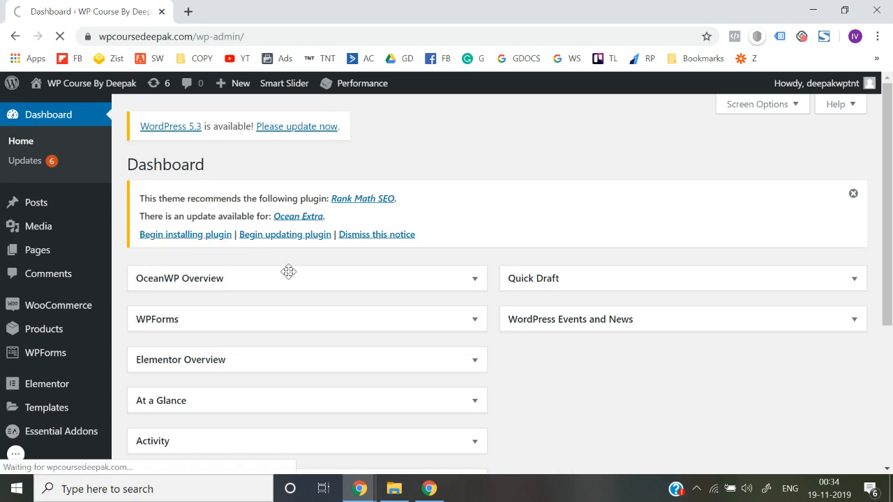
pyautogui.scroll(-3, 289, 271)
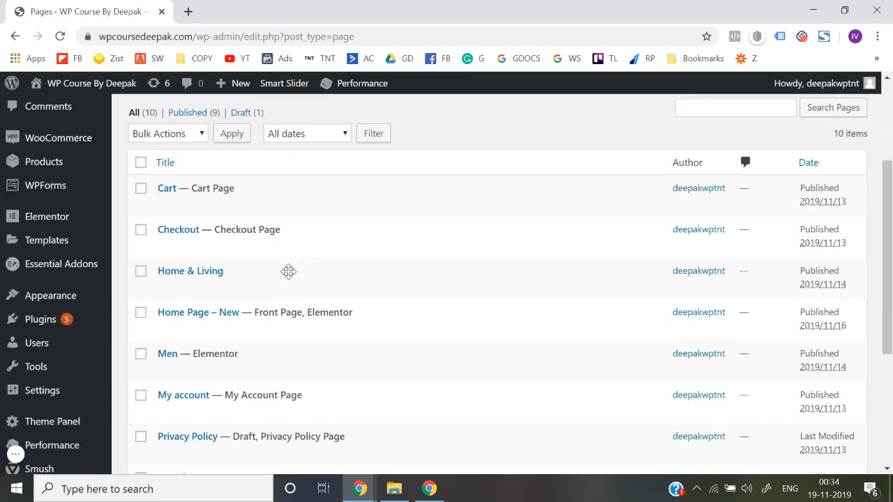
pyautogui.click(164, 181)
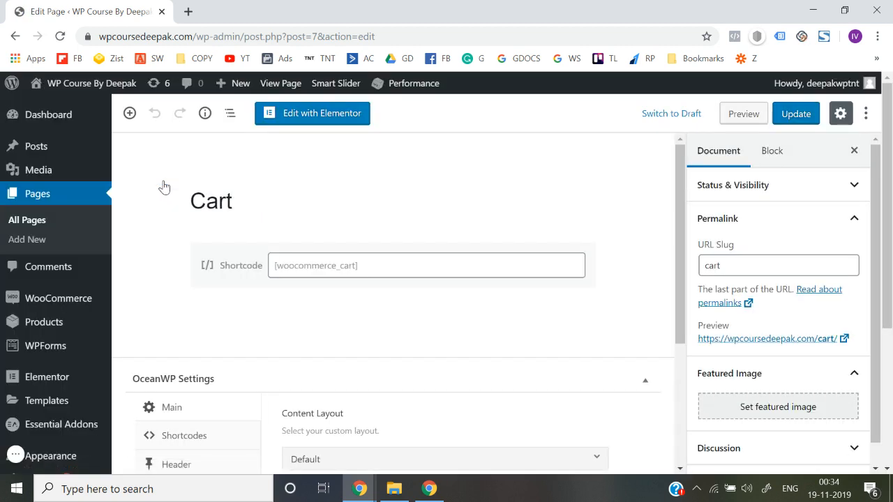
# Set the Cart page's OceanWP content layout to Full Width and update the page
pyautogui.scroll(-2, 168, 324)
pyautogui.scroll(2, 168, 325)
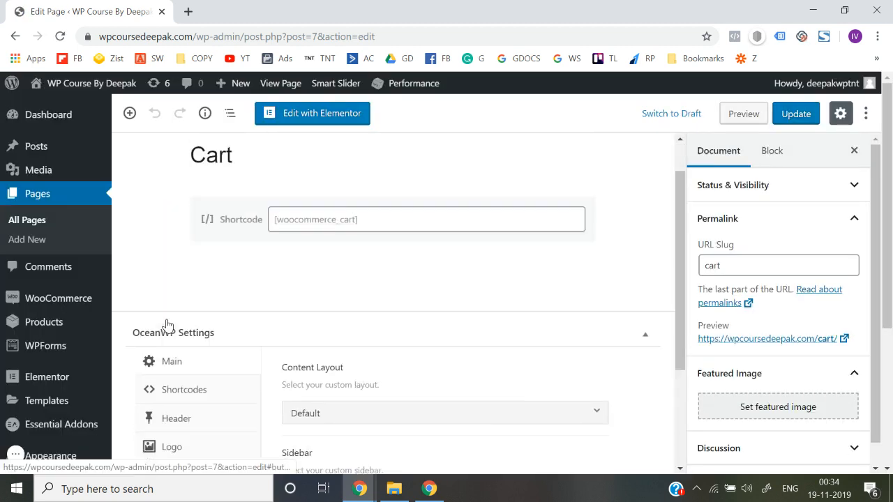
pyautogui.scroll(-3, 167, 325)
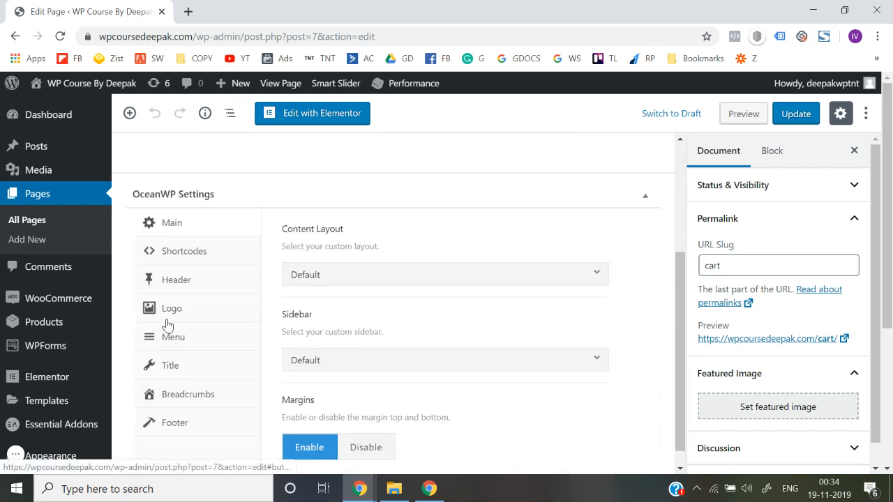
pyautogui.scroll(3, 223, 250)
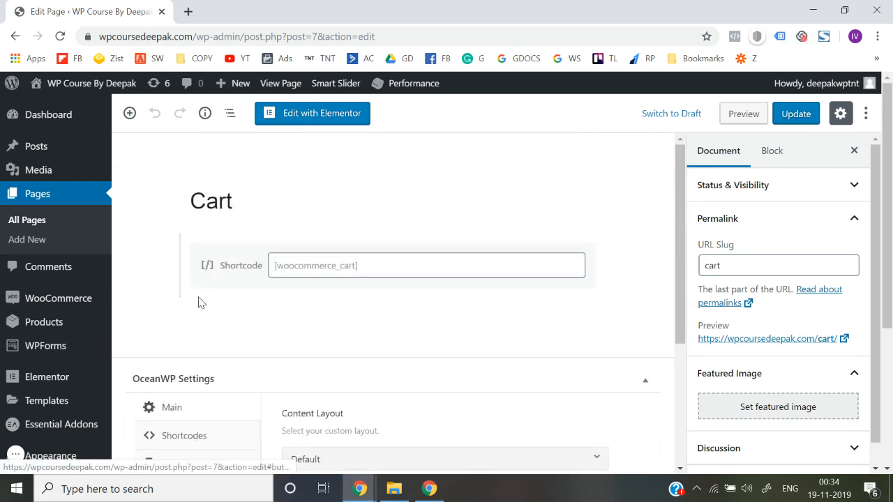
pyautogui.scroll(-3, 197, 304)
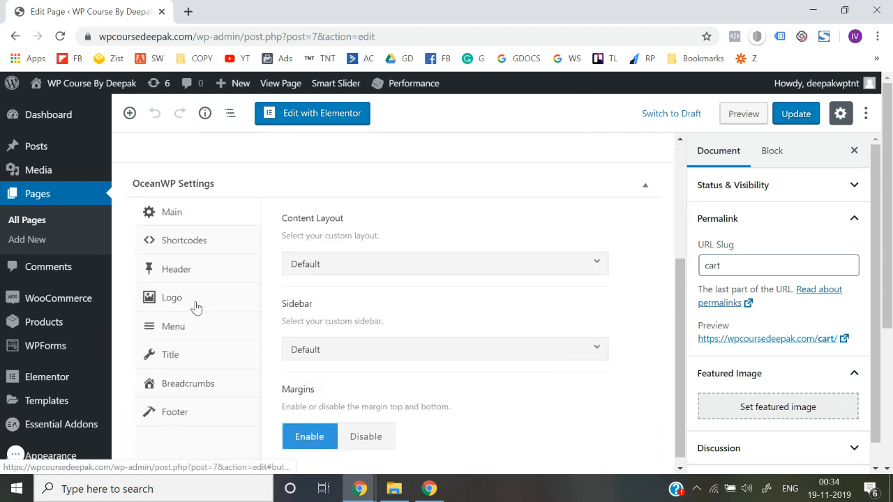
pyautogui.click(328, 253)
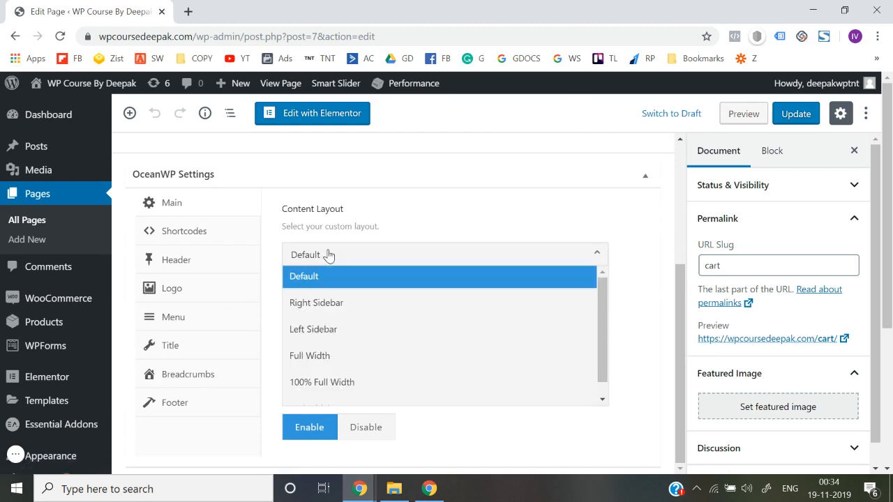
pyautogui.click(343, 369)
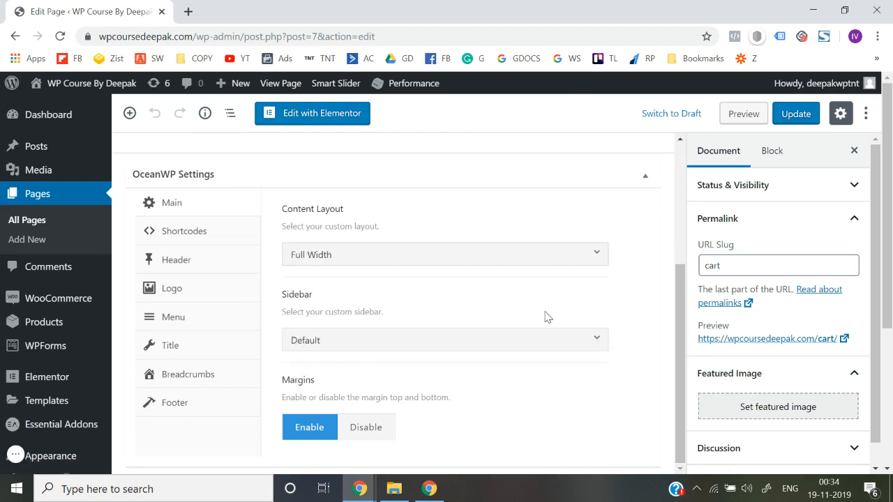
pyautogui.scroll(3, 645, 305)
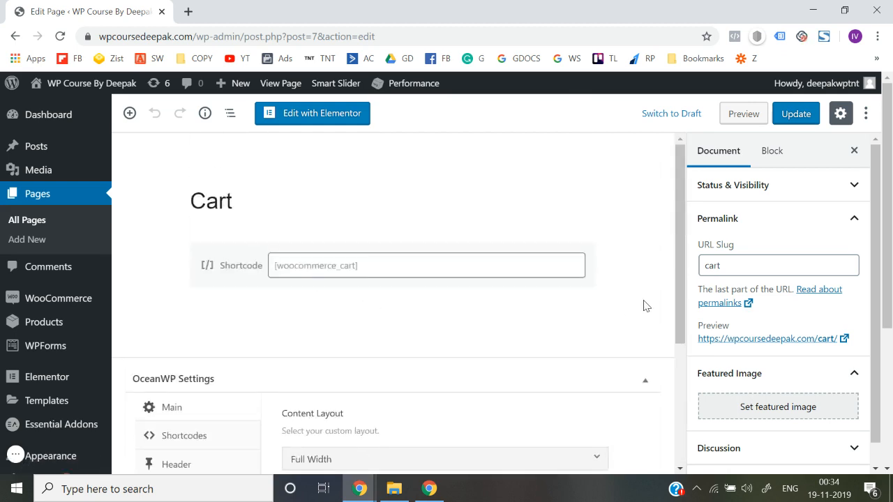
pyautogui.click(804, 114)
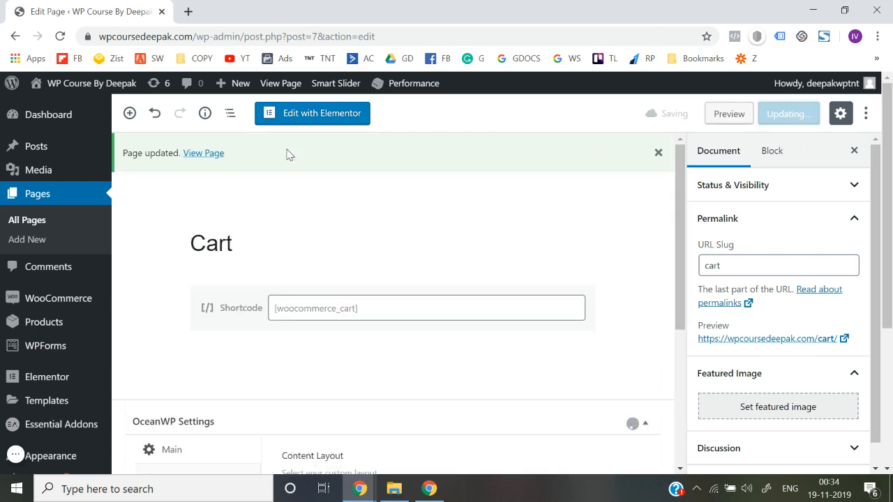
# Open the live site in a new browser tab and switch to it
pyautogui.moveTo(95, 86)
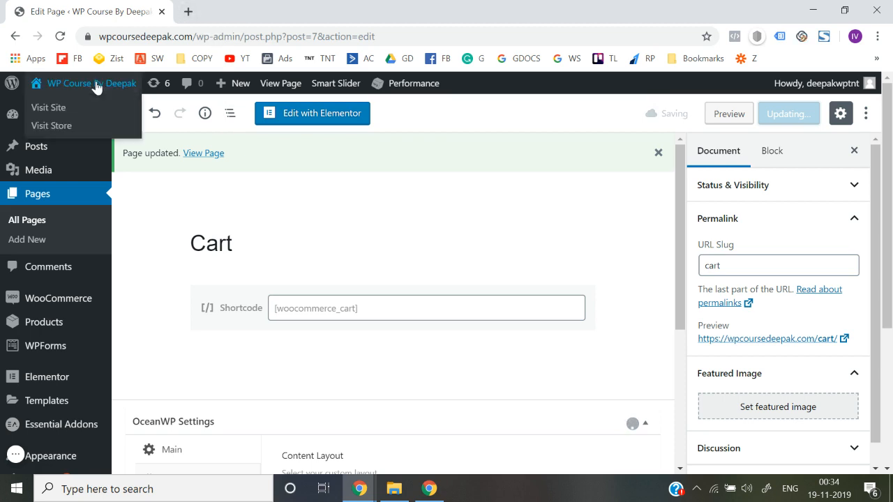
pyautogui.rightClick(52, 109)
pyautogui.click(104, 121)
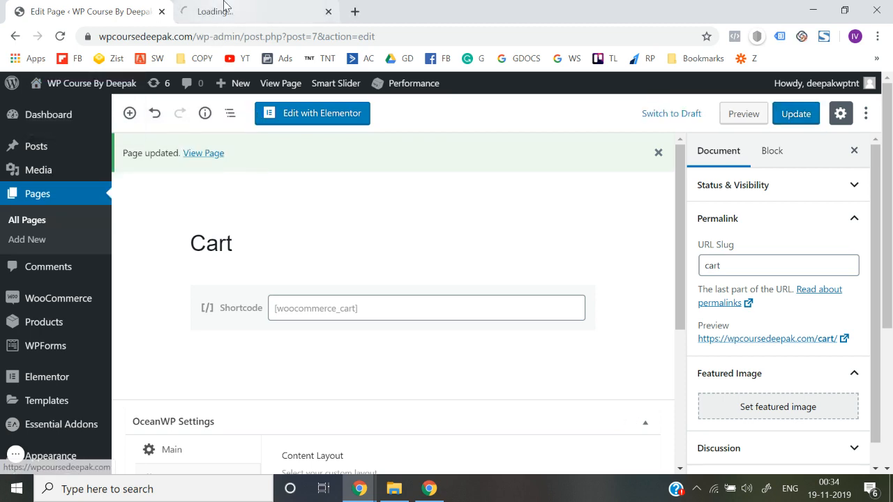
pyautogui.click(225, 8)
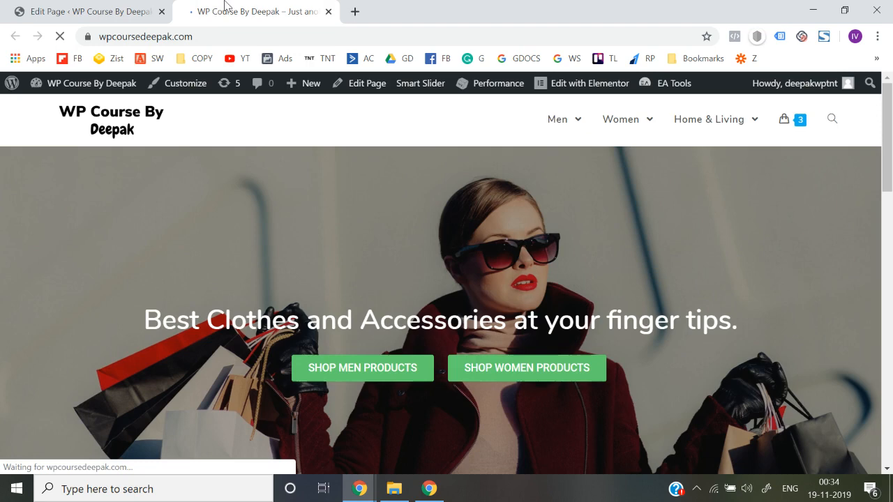
# Open the Men Black & Silver Solid Kurta product from the home page, add it to the cart and view the cart
pyautogui.scroll(-5, 298, 314)
pyautogui.scroll(-1, 298, 314)
pyautogui.click(142, 357)
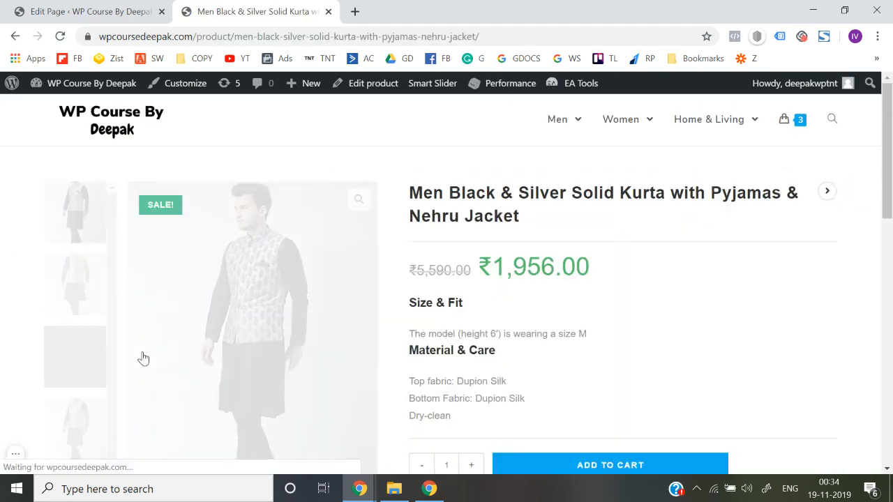
pyautogui.scroll(-1, 582, 353)
pyautogui.click(585, 377)
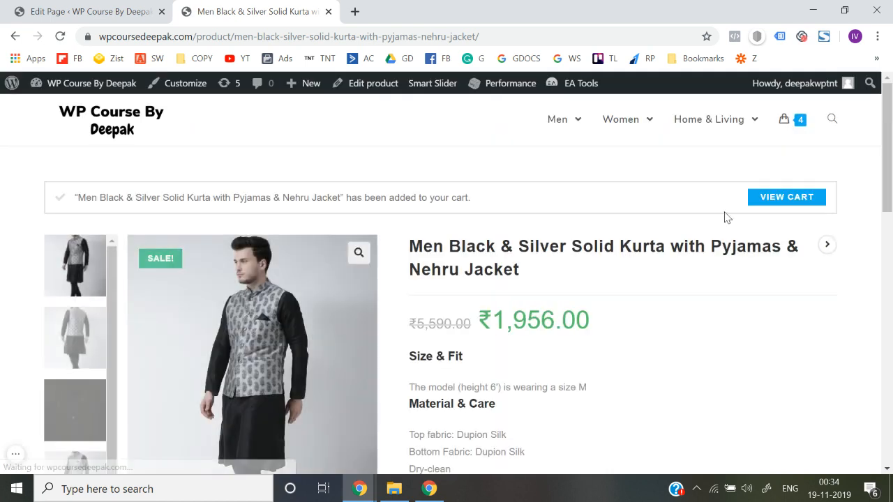
pyautogui.click(779, 202)
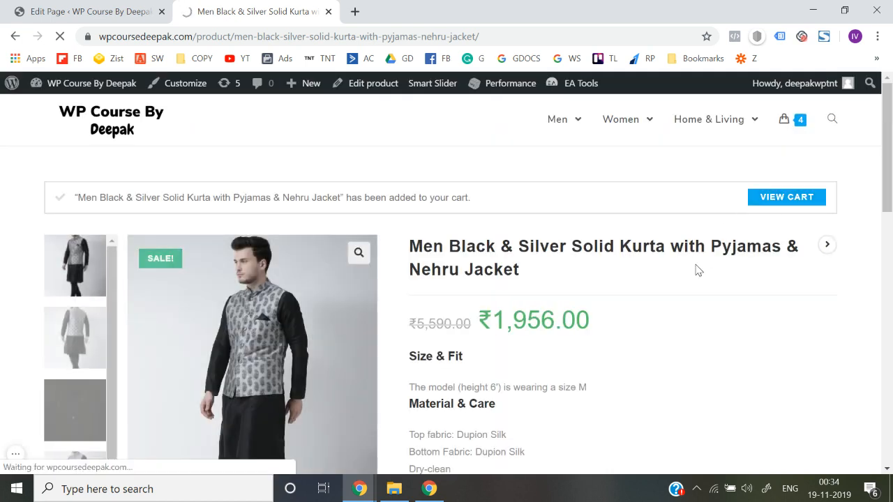
# Review the full-width cart layout and remove the Campus Sutra - M and Men Black & Silver Solid Kurta items
pyautogui.scroll(-4, 466, 295)
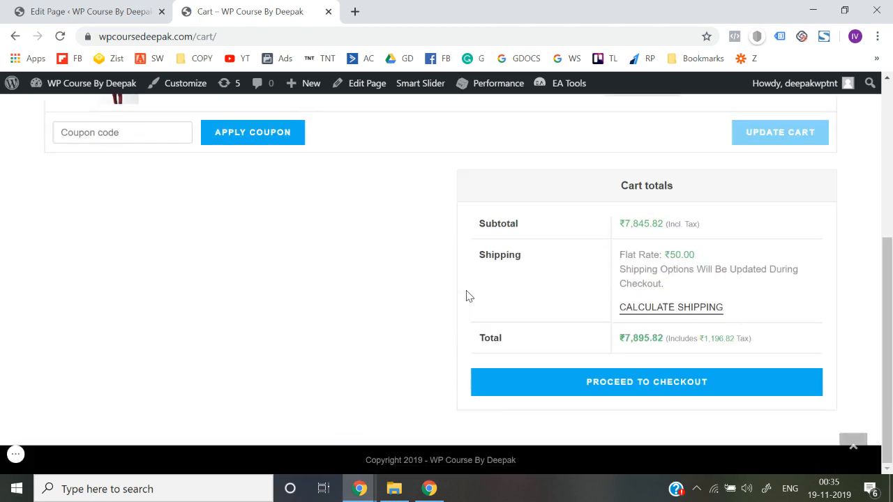
pyautogui.scroll(4, 466, 295)
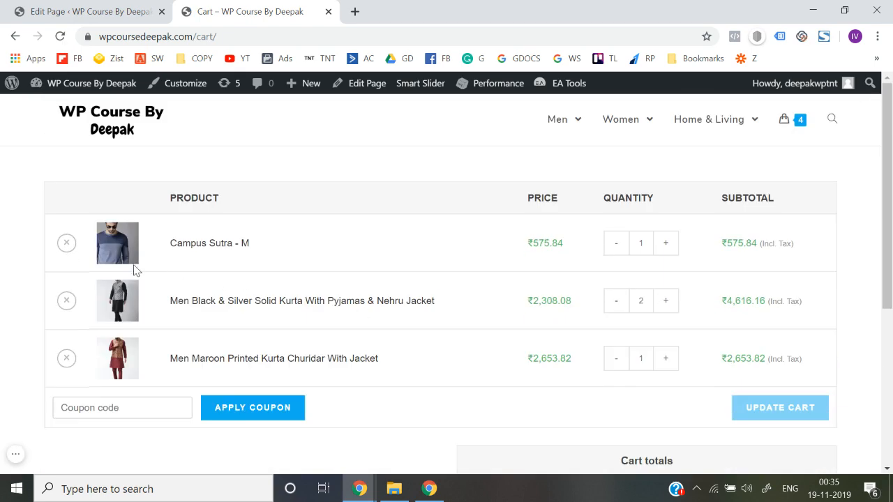
pyautogui.click(66, 243)
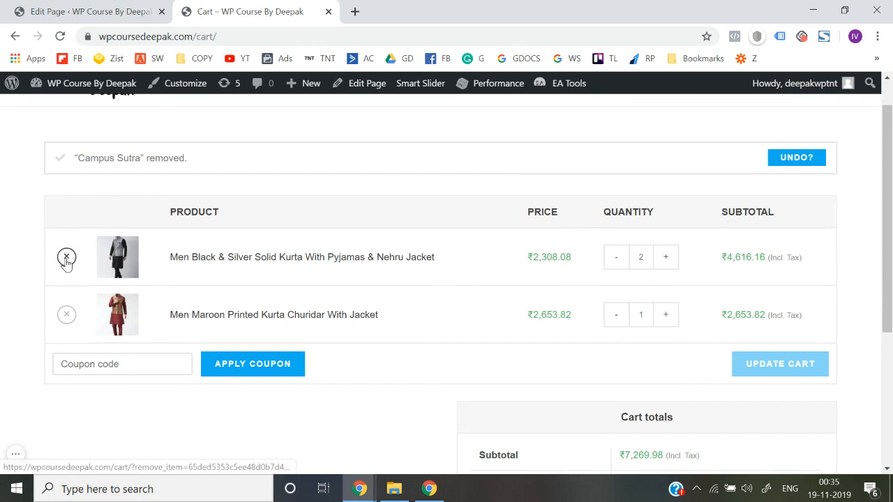
pyautogui.click(65, 257)
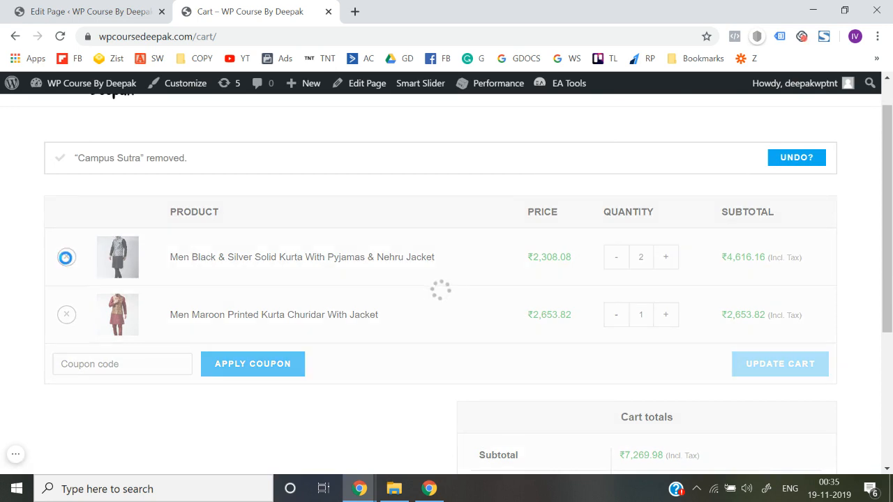
# Remove Men Maroon Printed Kurta Churidar With Jacket from the cart, return to the shop and view the home page's footer
pyautogui.click(66, 258)
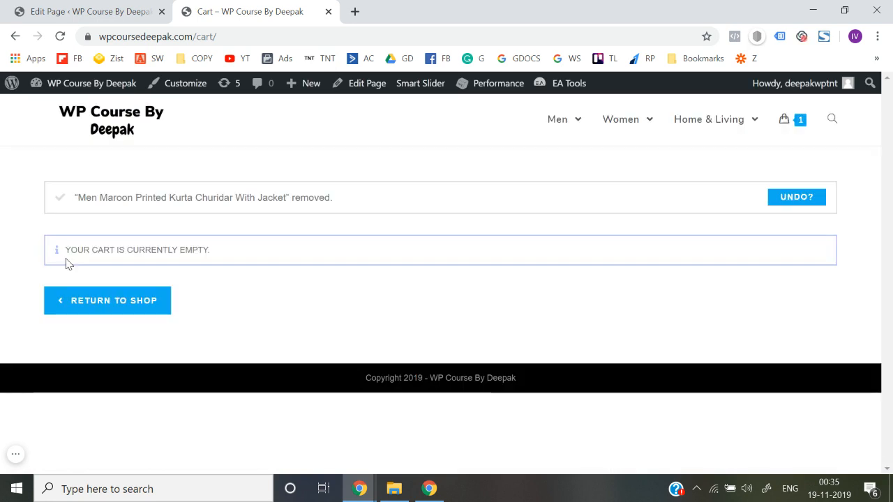
pyautogui.click(133, 302)
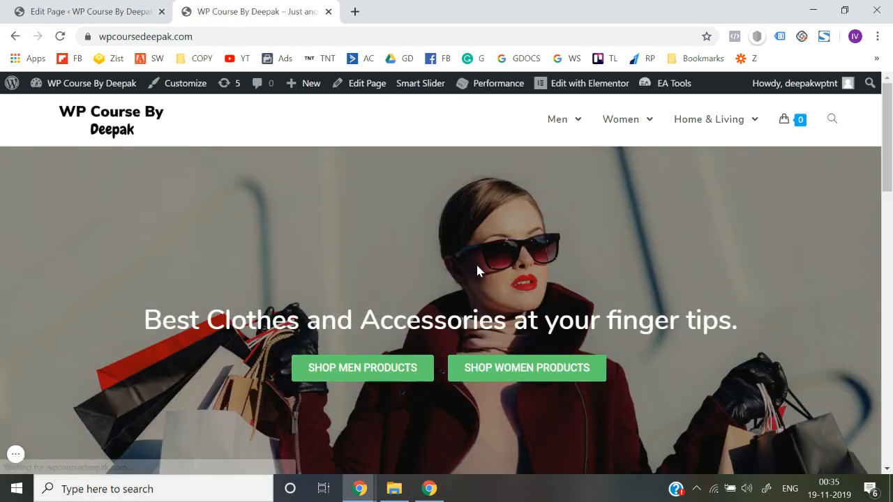
pyautogui.scroll(-10, 477, 270)
pyautogui.scroll(-5, 476, 273)
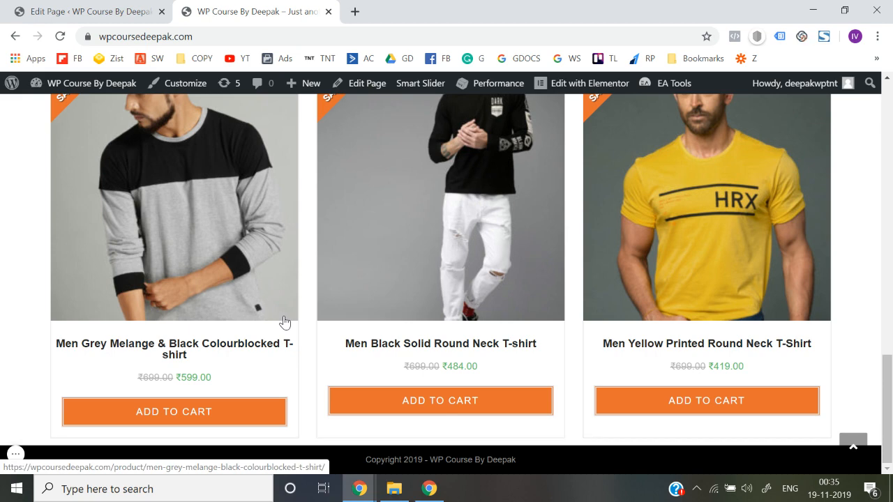
# Open the WordPress dashboard in the current tab and the live site's home page in a separate tab, showing its footer
pyautogui.moveTo(83, 86)
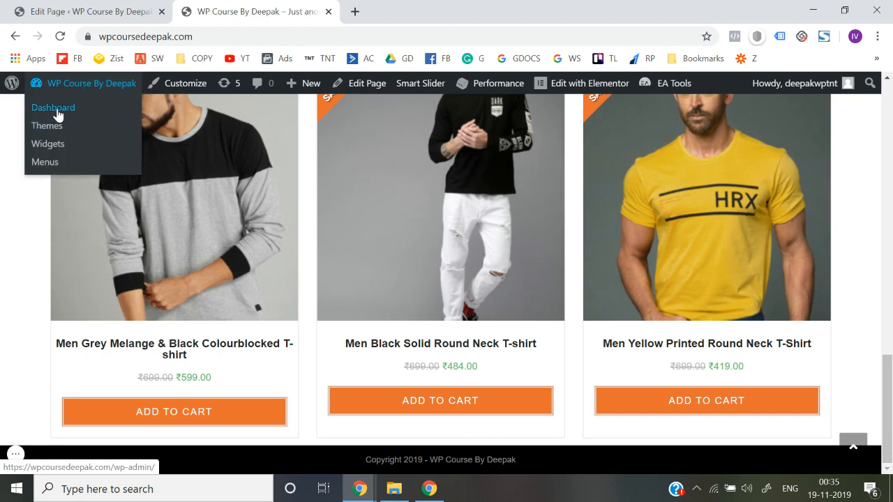
pyautogui.click(56, 110)
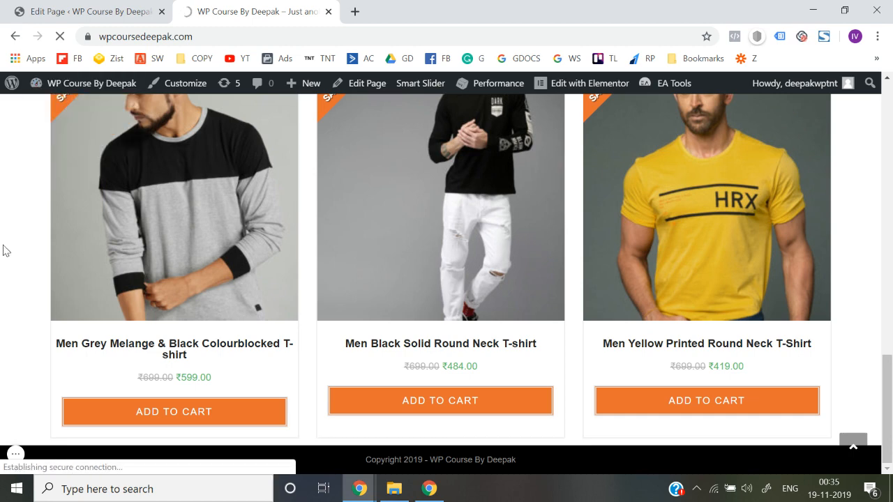
pyautogui.click(91, 11)
pyautogui.moveTo(62, 83)
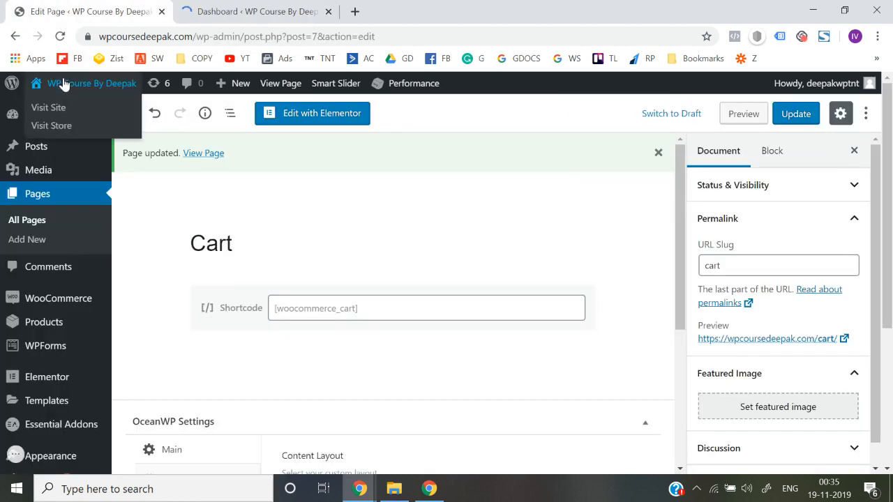
pyautogui.rightClick(50, 108)
pyautogui.click(61, 117)
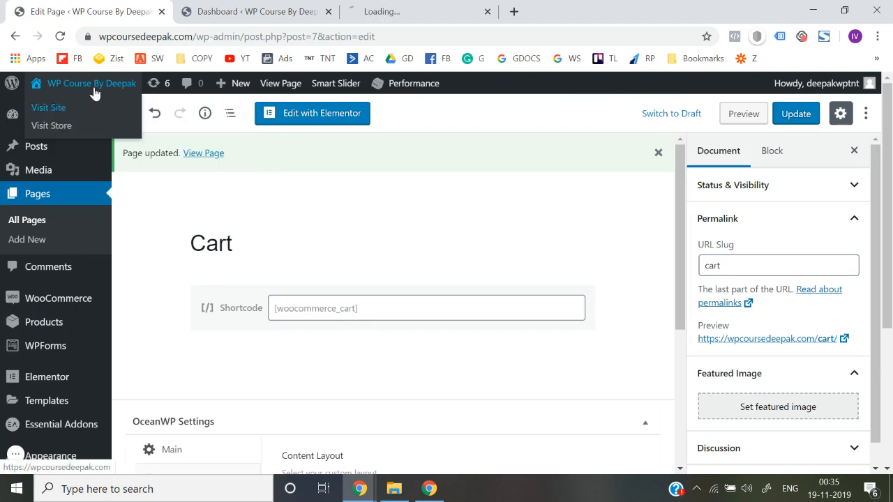
pyautogui.click(387, 11)
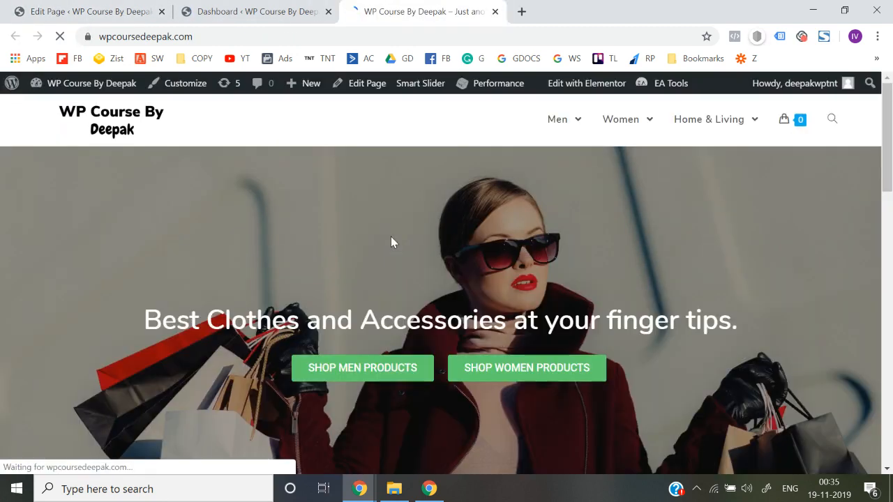
pyautogui.scroll(-10, 215, 405)
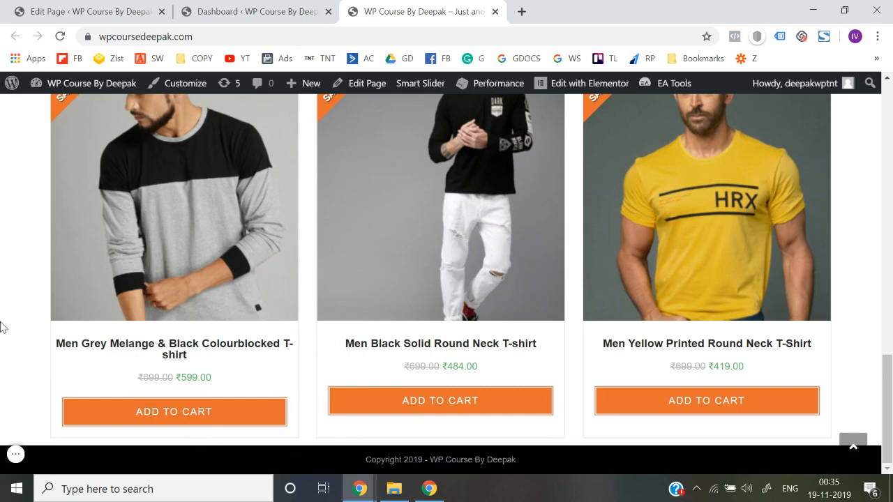
# Return to the WordPress dashboard and open the OceanWP theme's My Library of templates
pyautogui.click(125, 5)
pyautogui.click(246, 8)
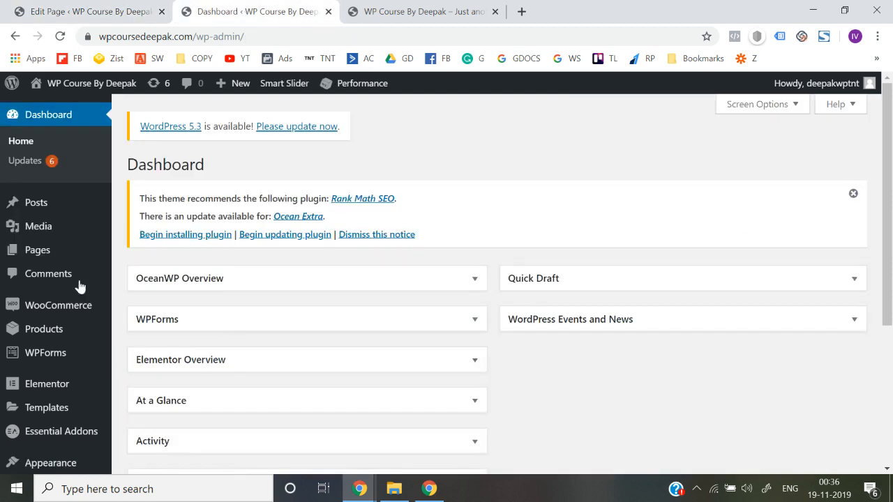
pyautogui.scroll(-2, 69, 300)
pyautogui.scroll(-1, 58, 315)
pyautogui.moveTo(61, 316)
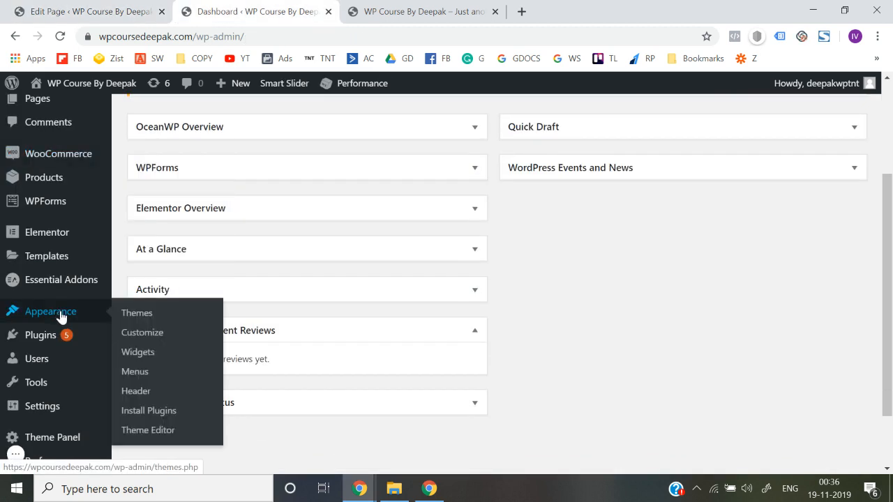
pyautogui.moveTo(53, 409)
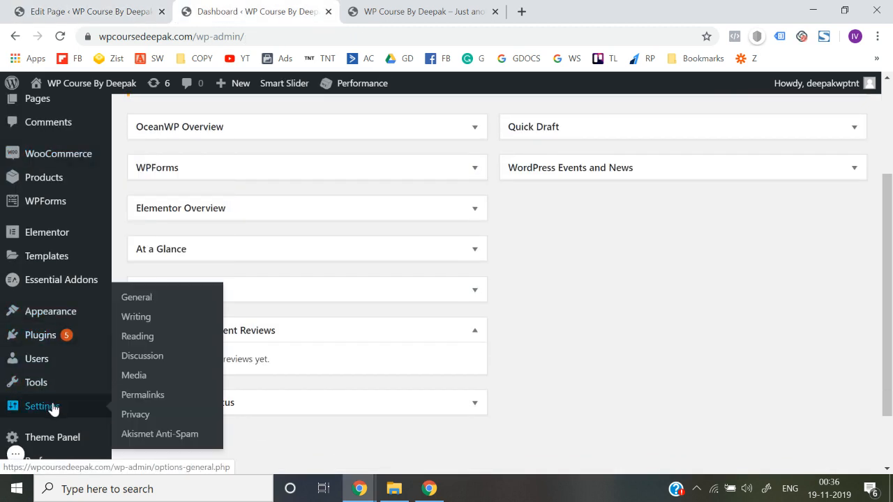
pyautogui.moveTo(65, 445)
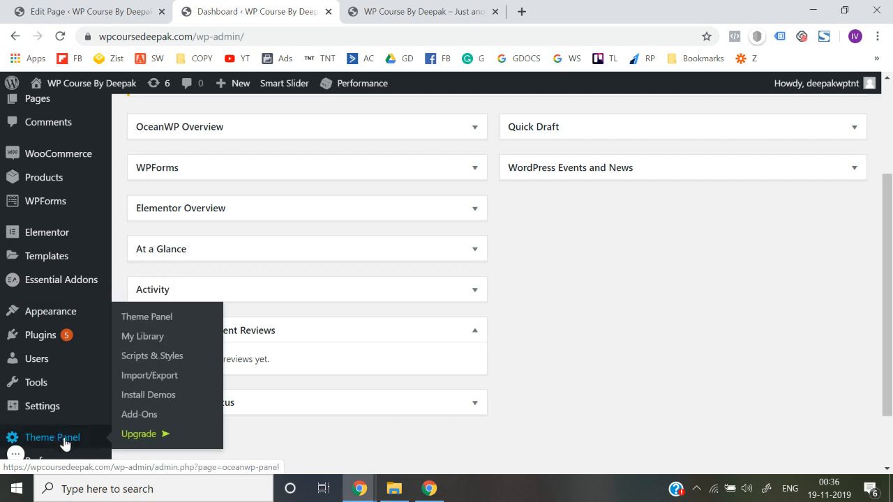
pyautogui.click(146, 340)
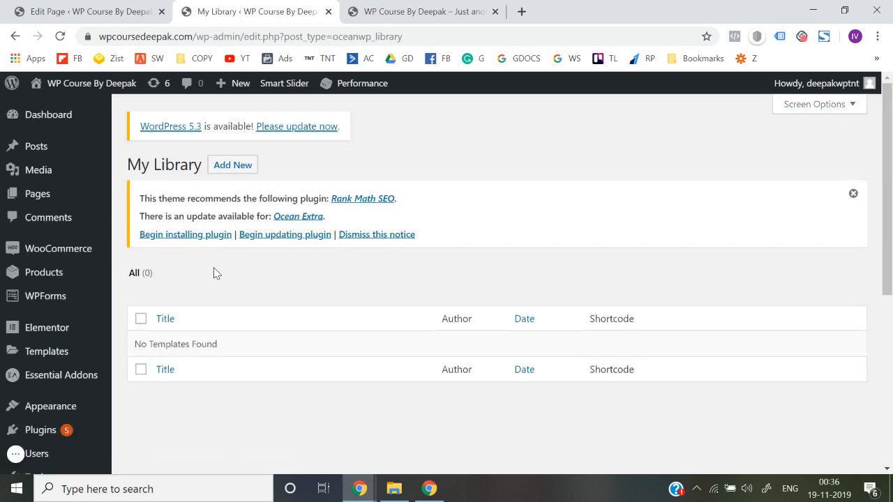
# Add a new library template titled Footer Widget and publish it
pyautogui.click(239, 172)
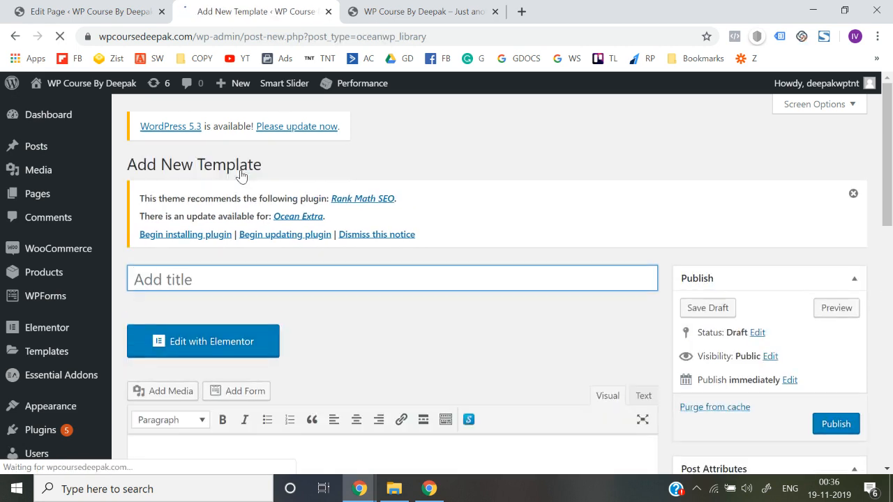
pyautogui.write('Footer Widget')
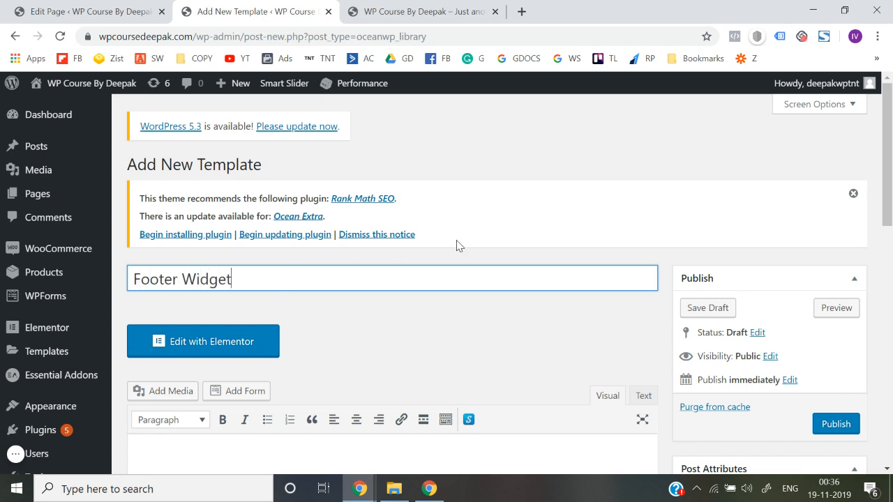
pyautogui.click(463, 260)
pyautogui.scroll(-1, 464, 259)
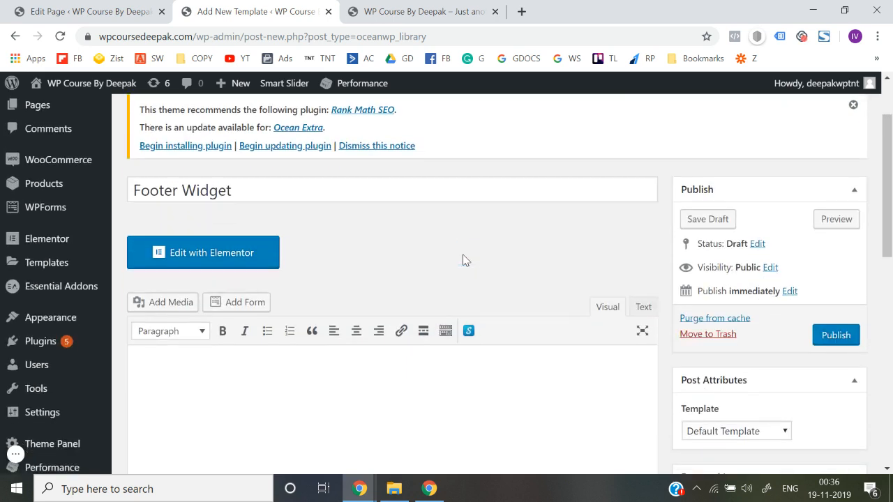
pyautogui.click(829, 336)
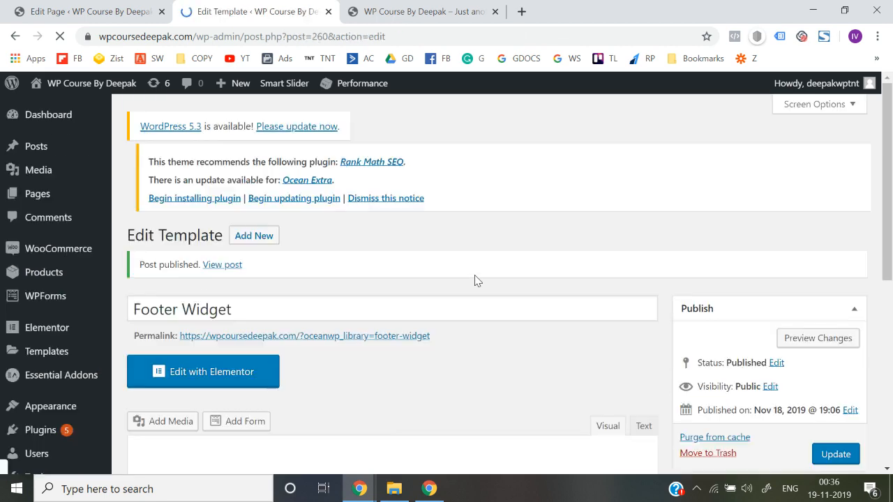
# Set the Footer Widget template's OceanWP content layout to 100% Full Width and update the template
pyautogui.scroll(-1, 474, 280)
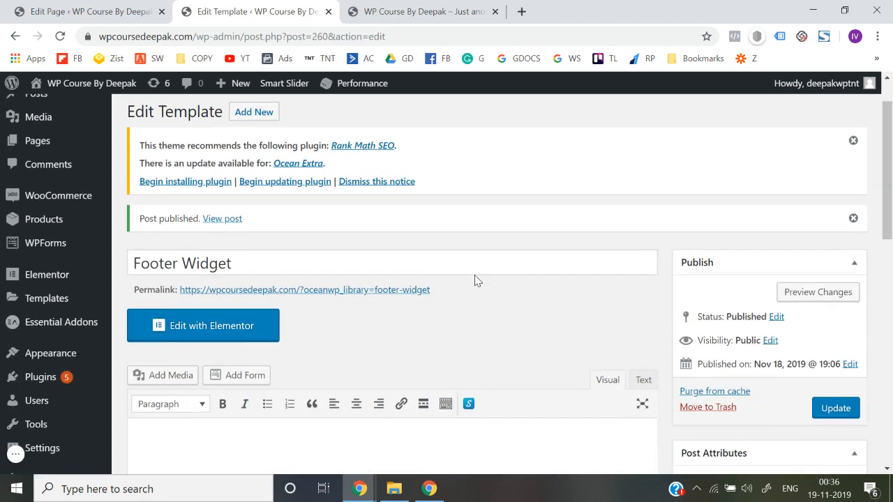
pyautogui.scroll(-6, 475, 277)
pyautogui.scroll(1, 467, 281)
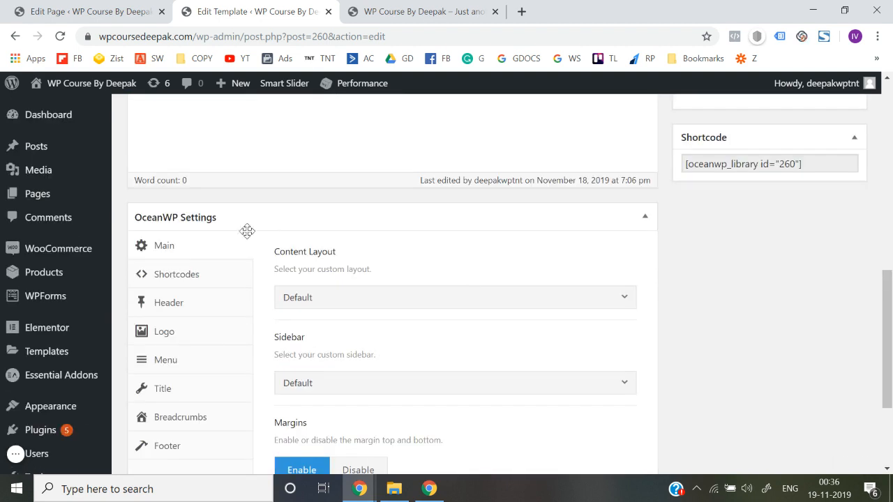
pyautogui.click(348, 297)
pyautogui.scroll(-1, 349, 398)
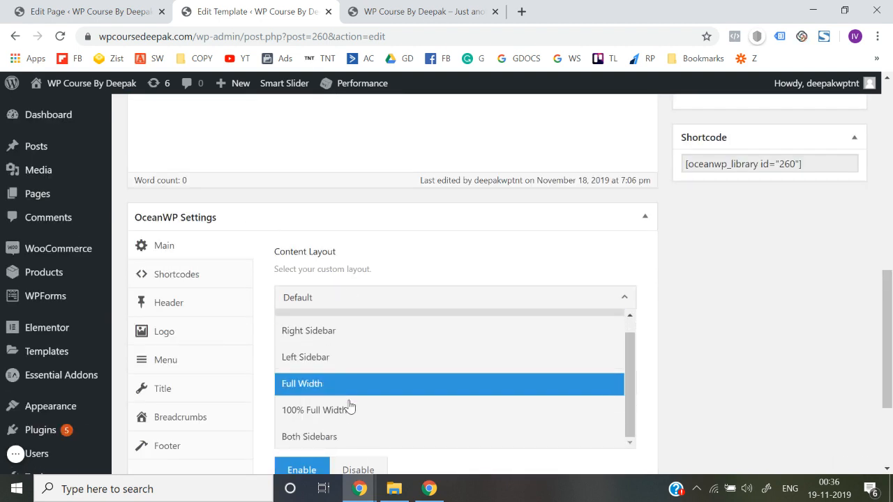
pyautogui.click(349, 408)
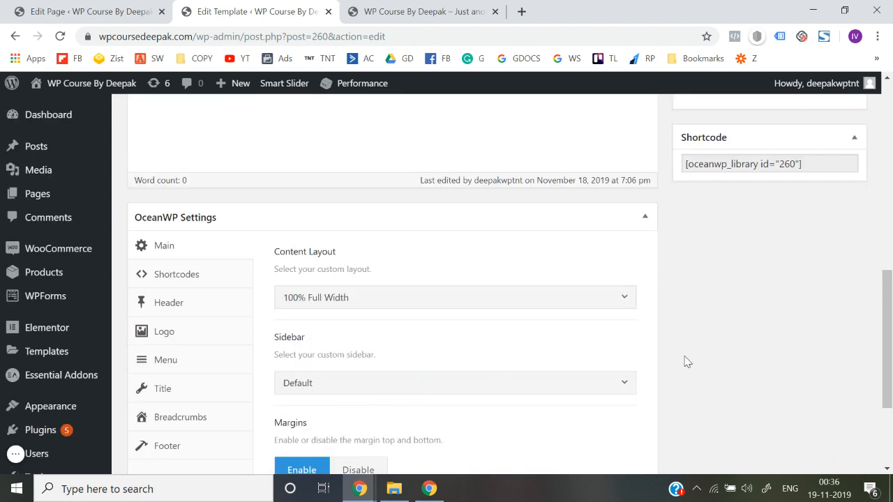
pyautogui.scroll(3, 684, 362)
pyautogui.click(833, 132)
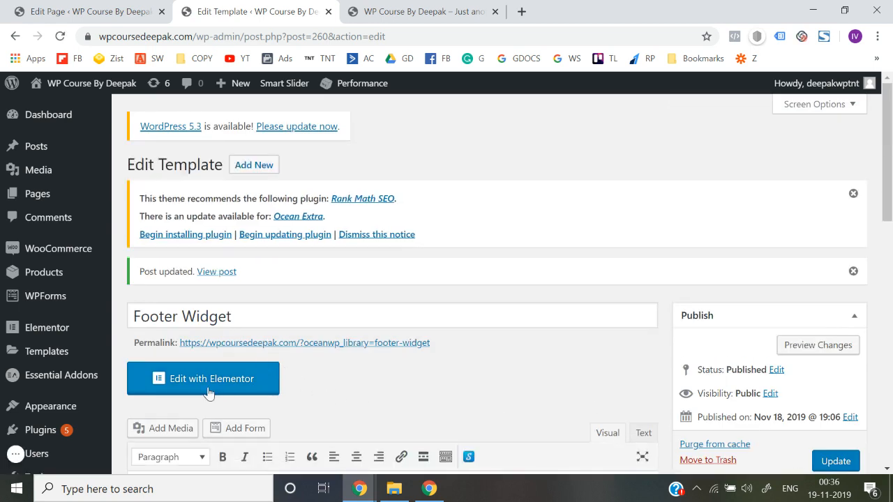
# Open the Footer Widget template in Elementor, check the live site's footer, and add a section with four equal columns
pyautogui.click(208, 380)
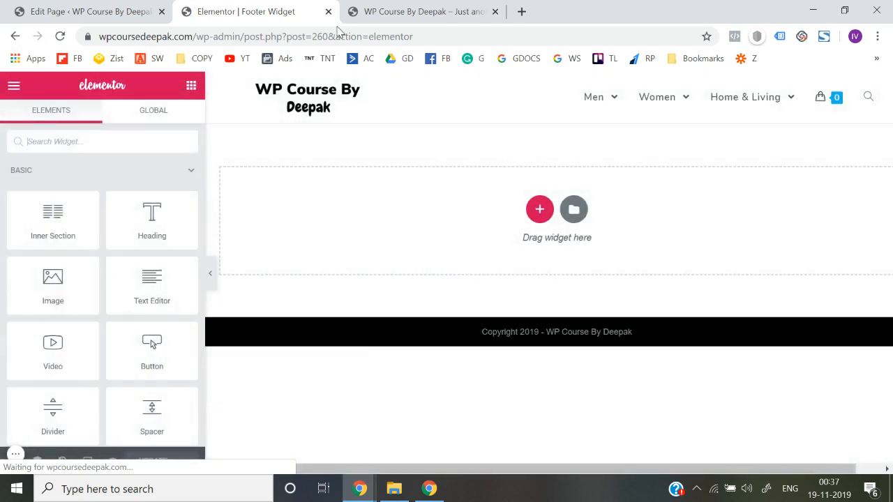
pyautogui.click(424, 11)
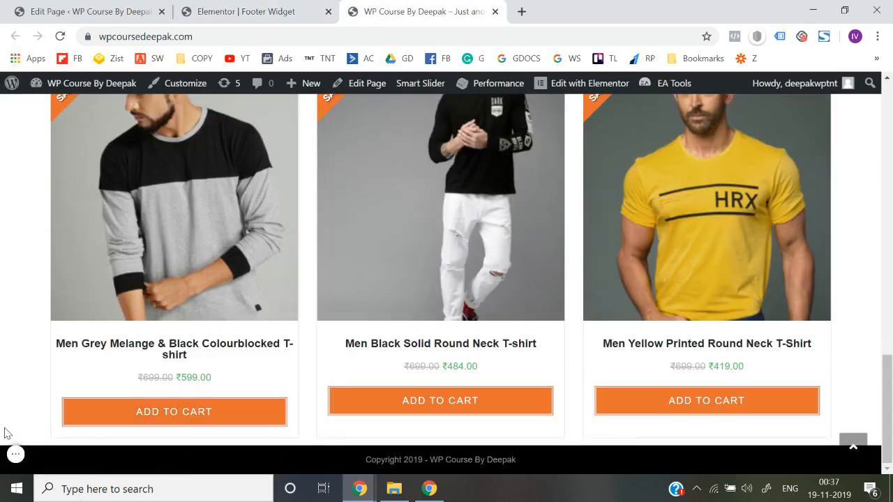
pyautogui.click(253, 10)
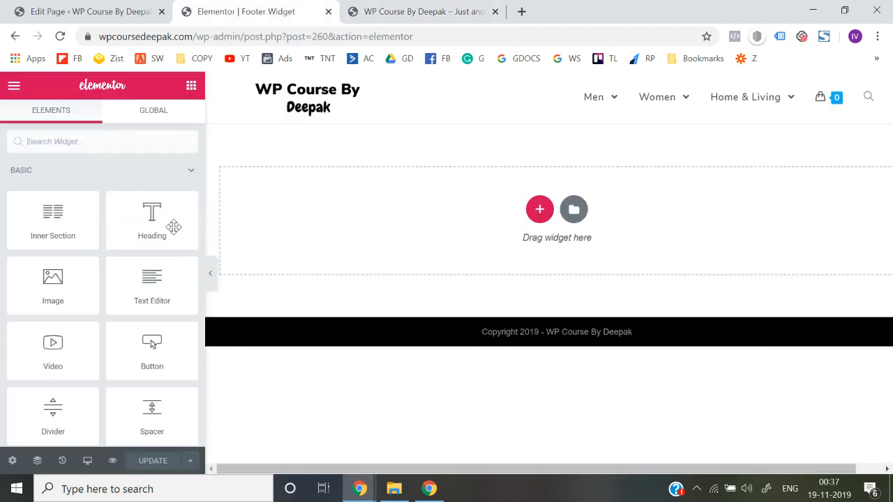
pyautogui.click(539, 209)
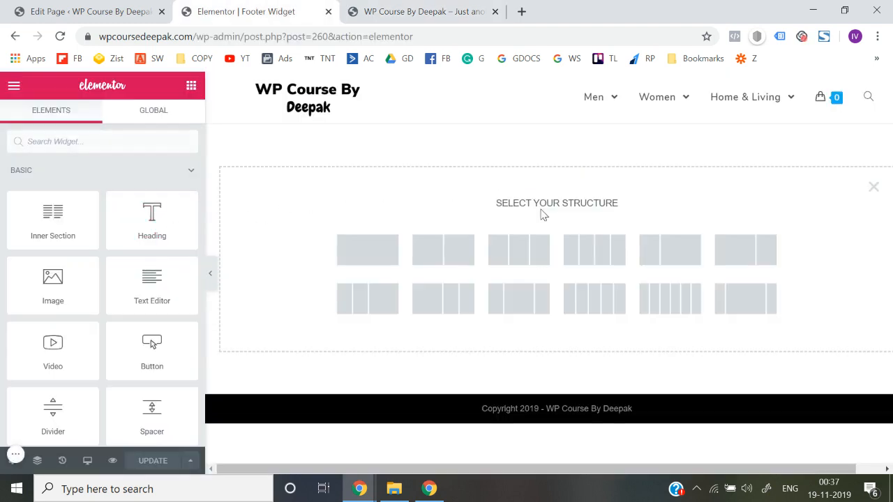
pyautogui.click(602, 265)
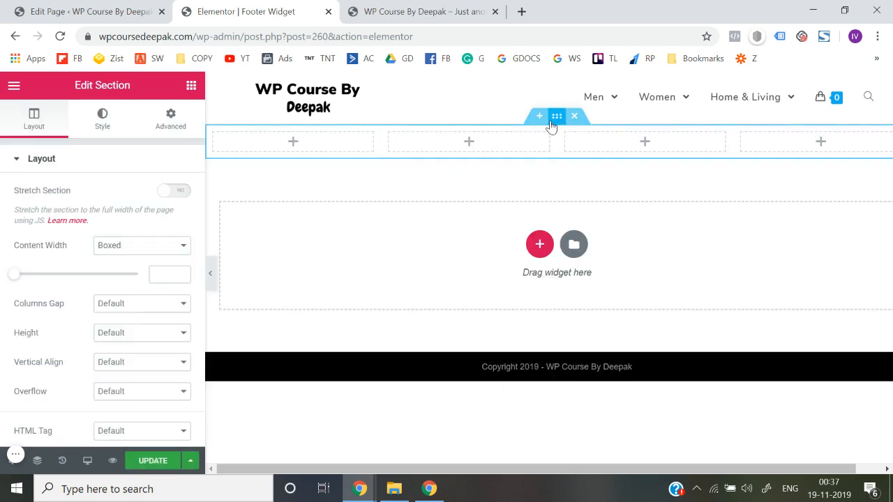
# Choose a solid colour as the four-column section's normal background type and open its colour picker
pyautogui.click(101, 124)
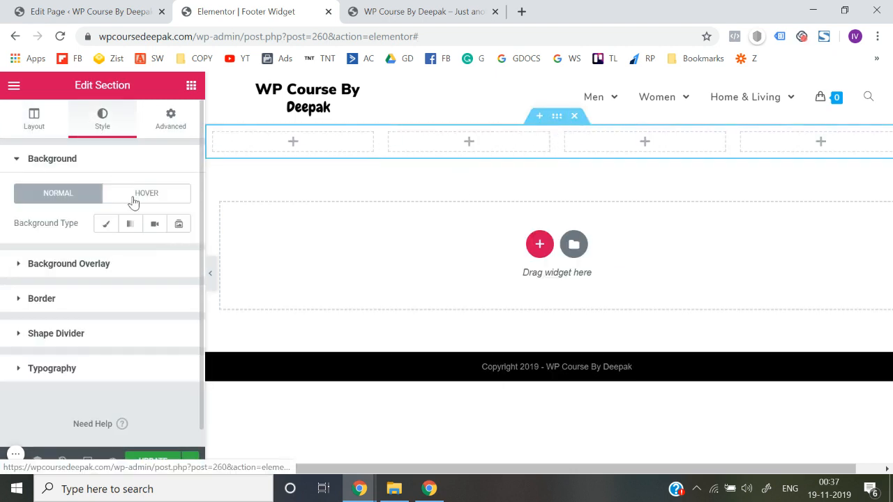
pyautogui.click(101, 226)
pyautogui.click(173, 255)
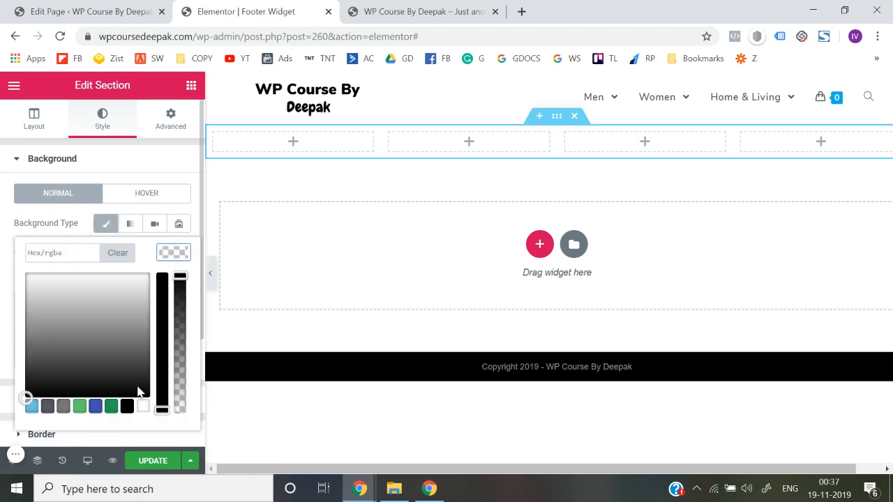
# Find Color Hunt in a new browser tab, show its popular palettes and copy the dark grey colour #393E46
pyautogui.click(521, 12)
pyautogui.write('color')
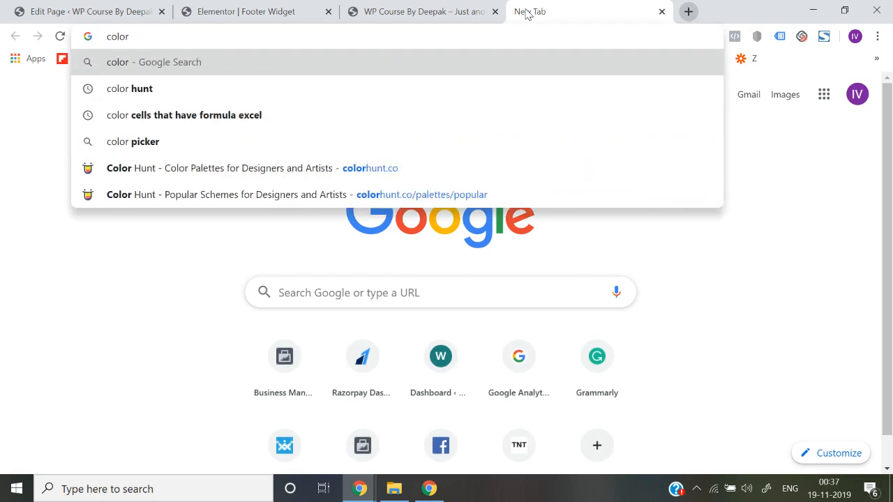
pyautogui.write('hubt')
pyautogui.press('Return')
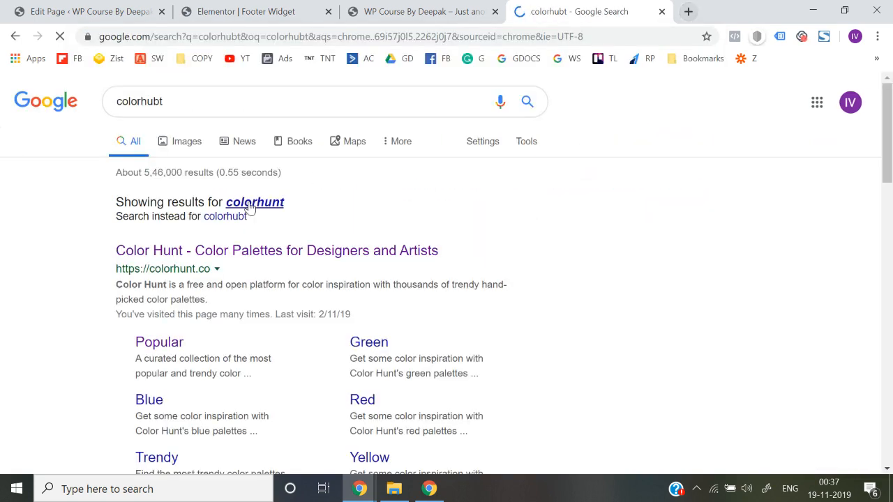
pyautogui.click(197, 252)
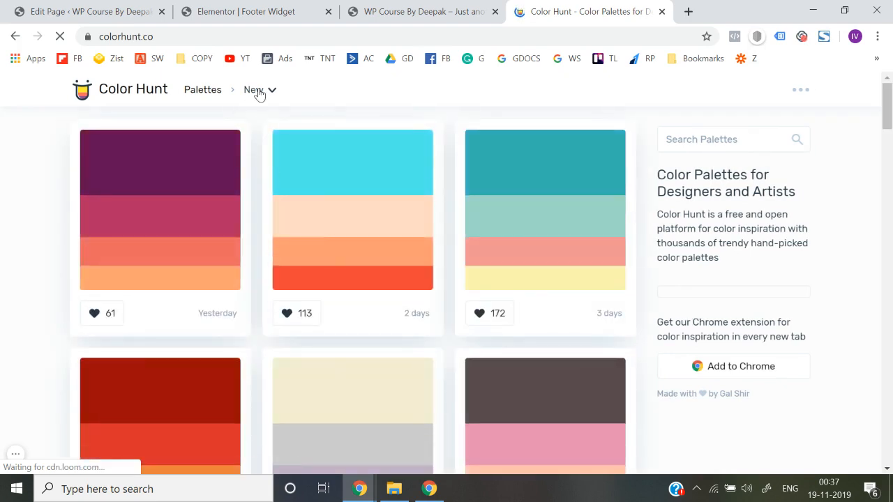
pyautogui.click(255, 91)
pyautogui.click(276, 170)
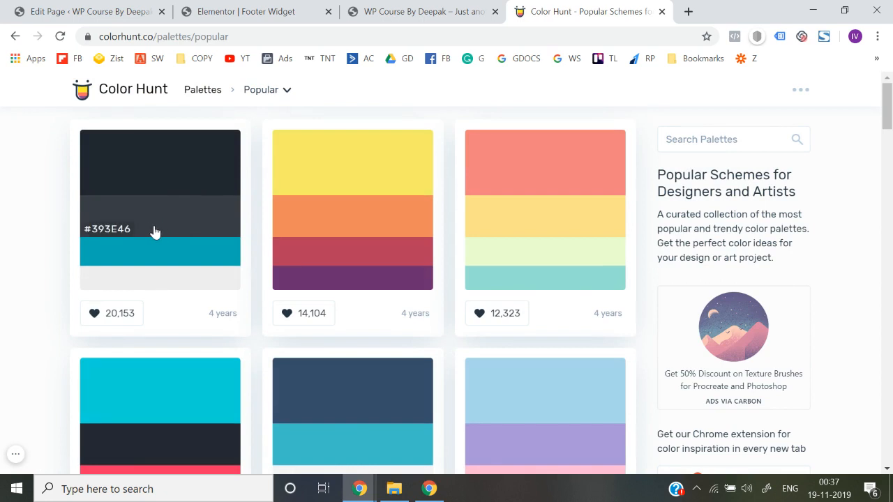
pyautogui.click(100, 237)
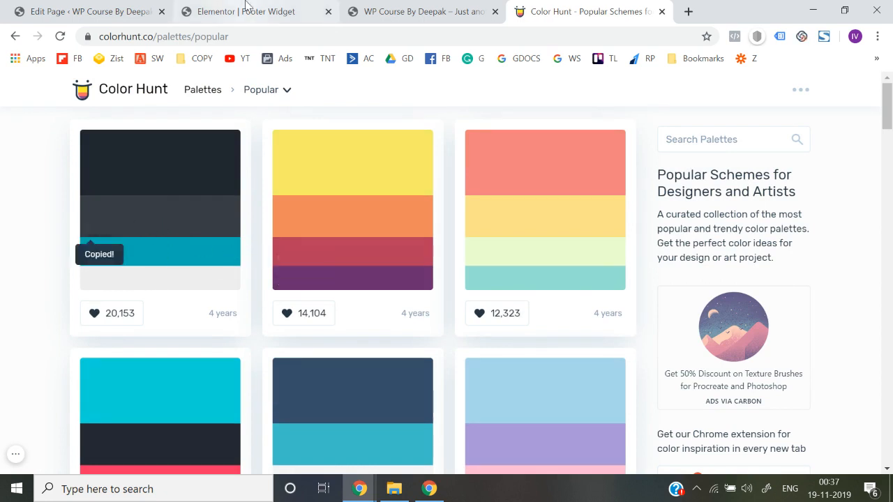
# Return to the Footer Widget in Elementor and apply the copied colour #393e46 as the four-column section's background
pyautogui.click(245, 11)
pyautogui.click(64, 257)
pyautogui.hotkey('ctrl', 'v')
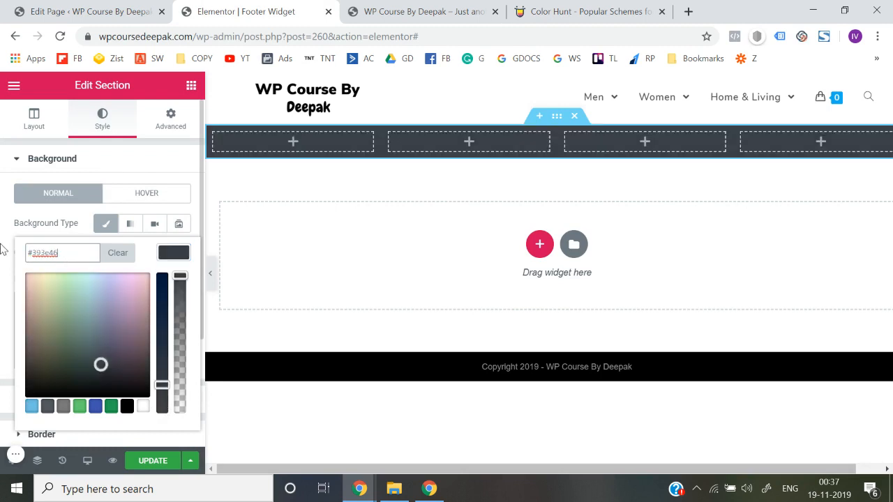
pyautogui.click(2, 250)
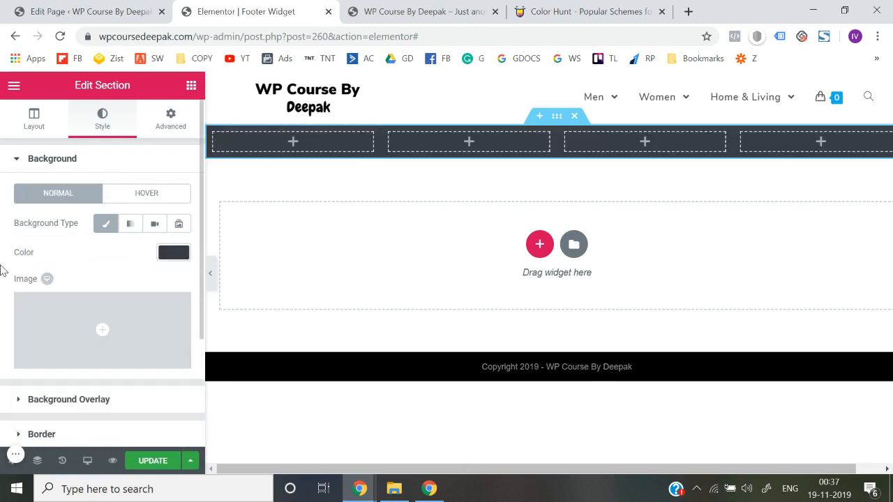
# Add a Heading widget to the section's first column and title it "About us"
pyautogui.click(190, 85)
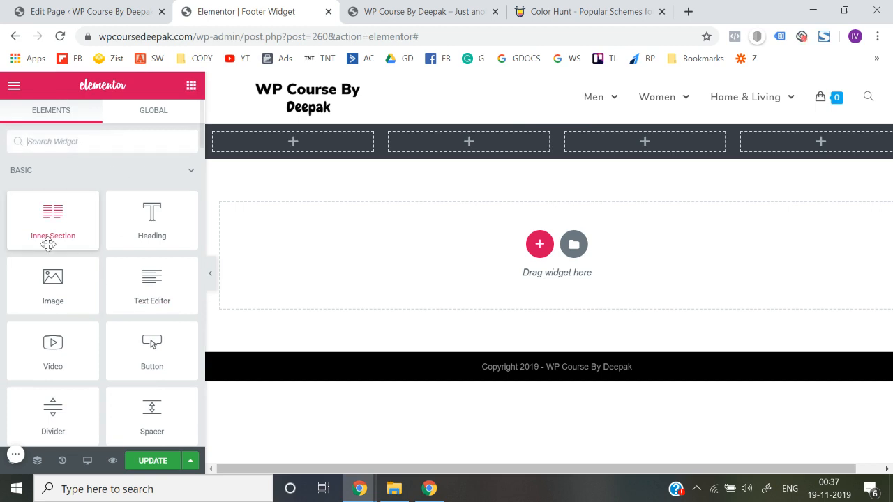
pyautogui.moveTo(144, 222); pyautogui.dragTo(263, 142)
pyautogui.tripleClick(119, 211)
pyautogui.write('About us')
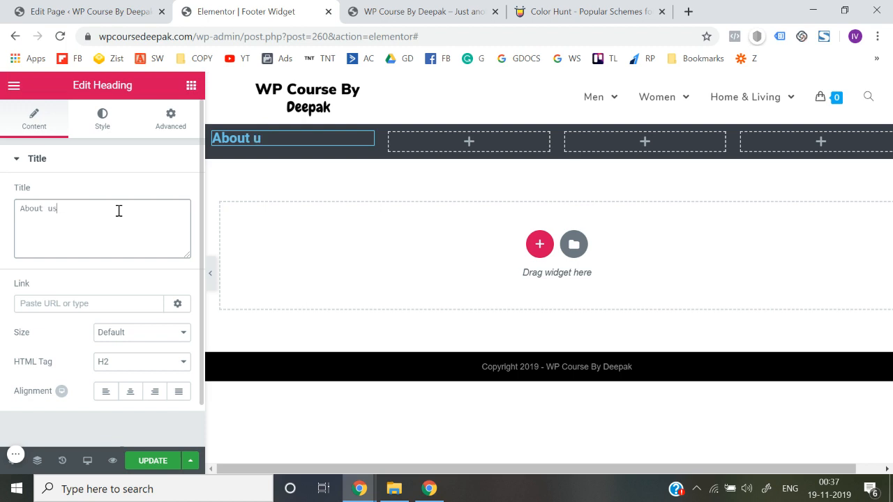
pyautogui.tripleClick(118, 211)
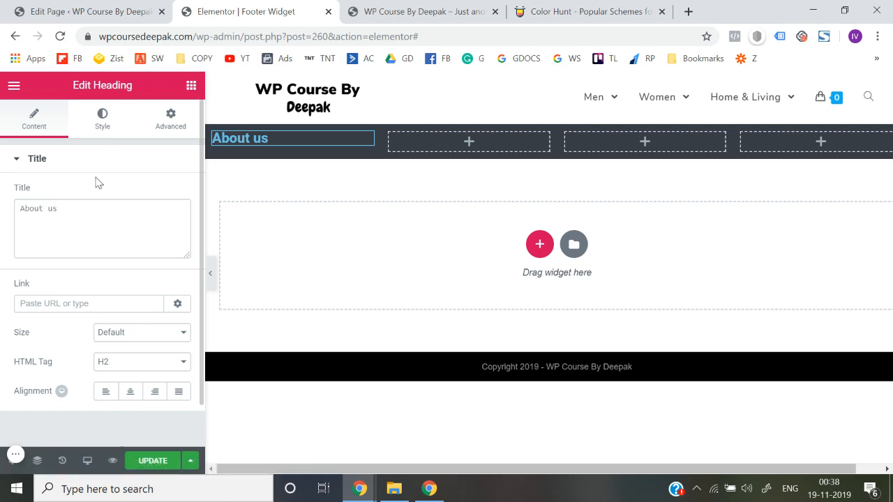
# Set the "About us" heading's typography family to Nunito
pyautogui.click(103, 124)
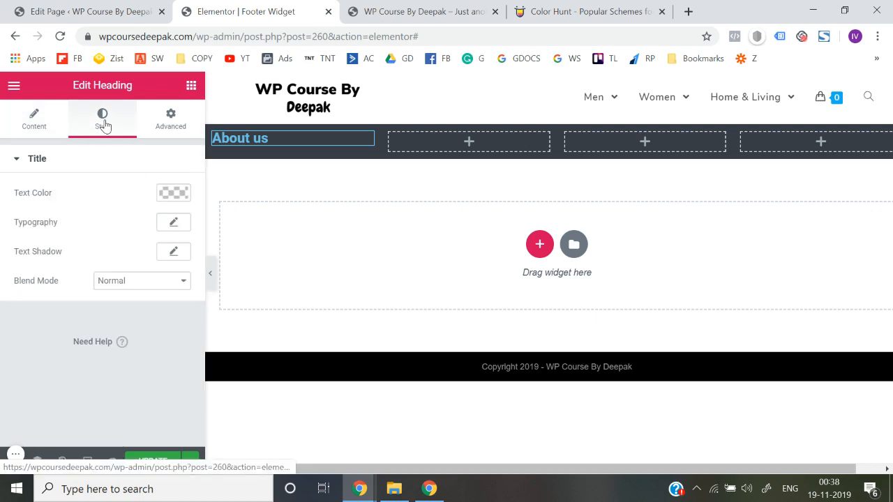
pyautogui.click(176, 222)
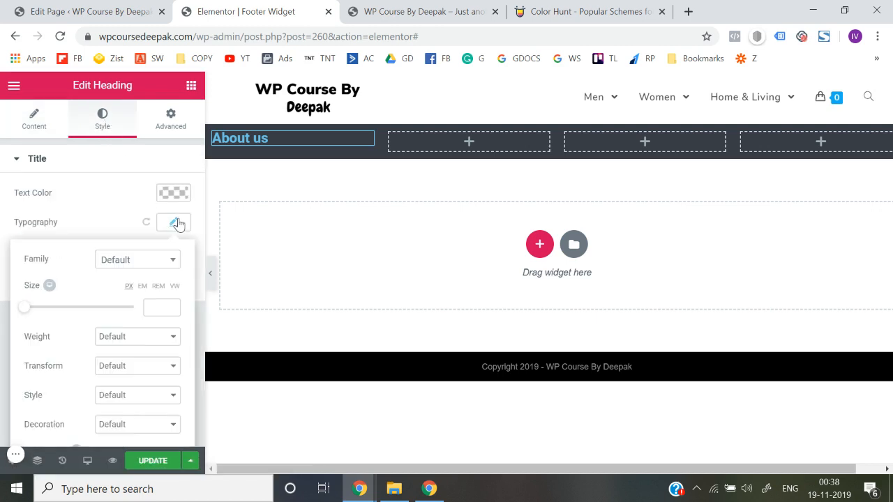
pyautogui.click(150, 260)
pyautogui.click(150, 259)
pyautogui.click(151, 260)
pyautogui.write('nuni')
pyautogui.press('Return')
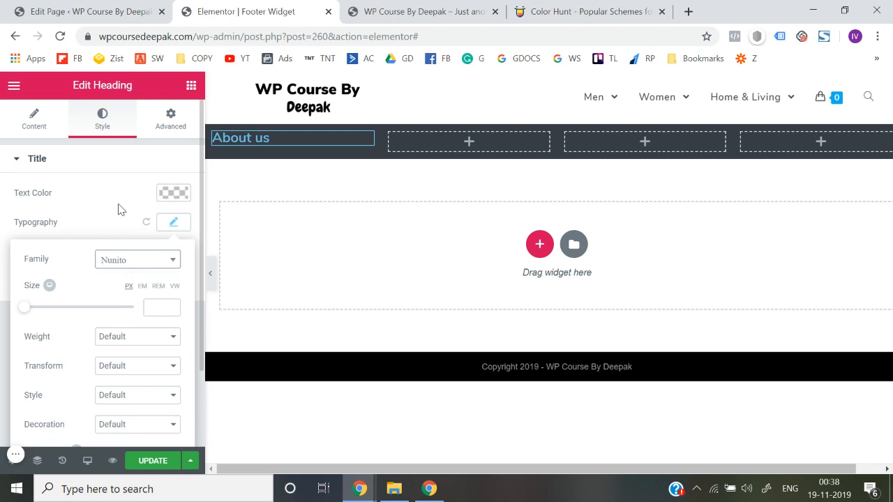
# Set the "About us" heading's text colour to white
pyautogui.click(169, 194)
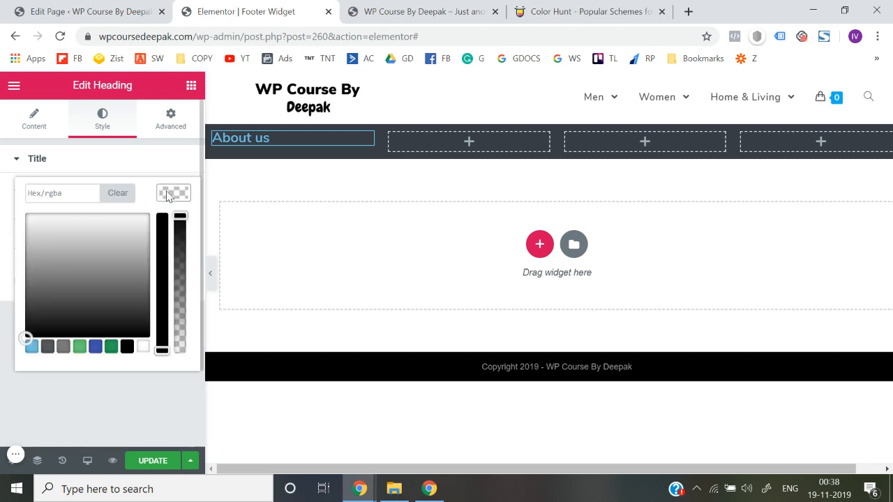
pyautogui.click(143, 347)
pyautogui.click(143, 393)
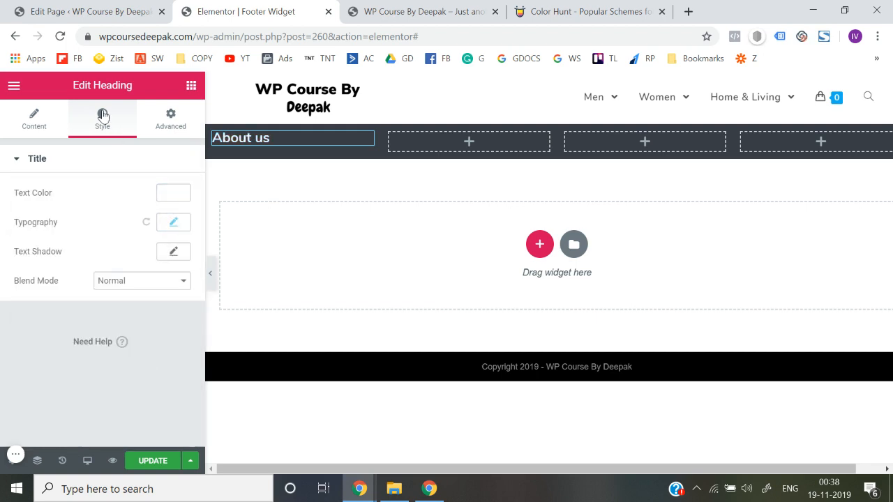
pyautogui.click(266, 138)
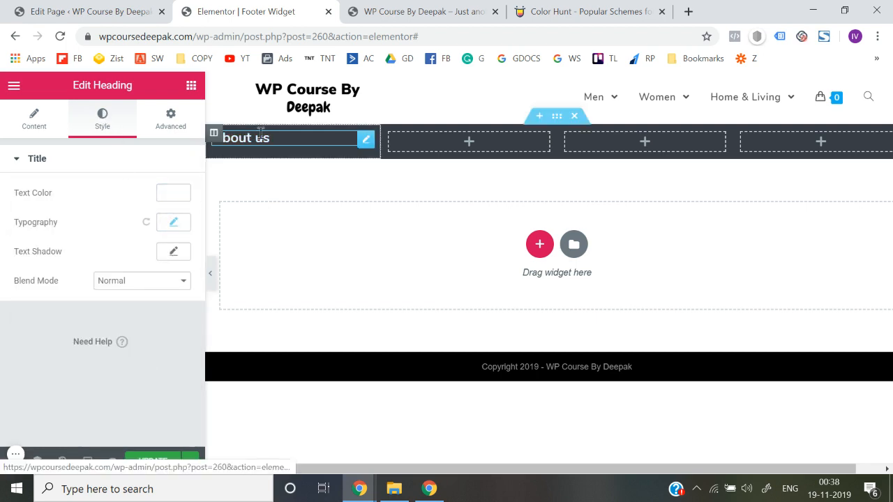
# Give the "About us" heading a line-height of 3.3 em and an underline decoration
pyautogui.click(175, 223)
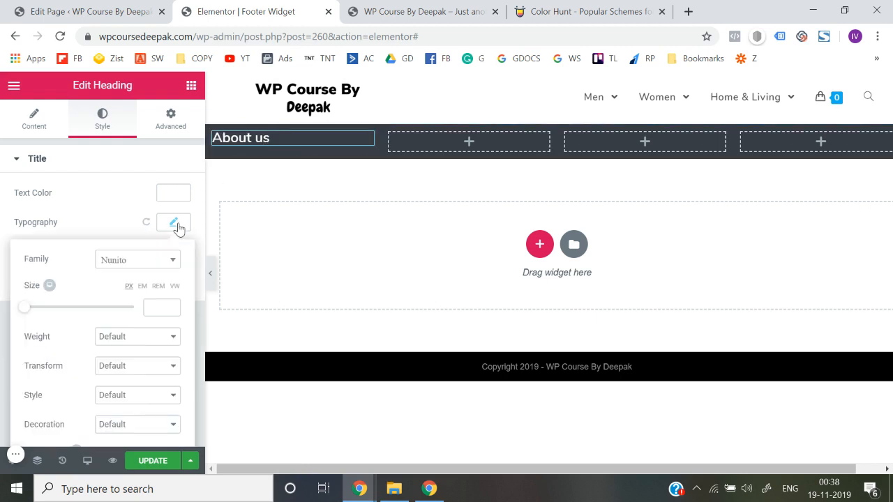
pyautogui.scroll(-2, 63, 375)
pyautogui.click(60, 377)
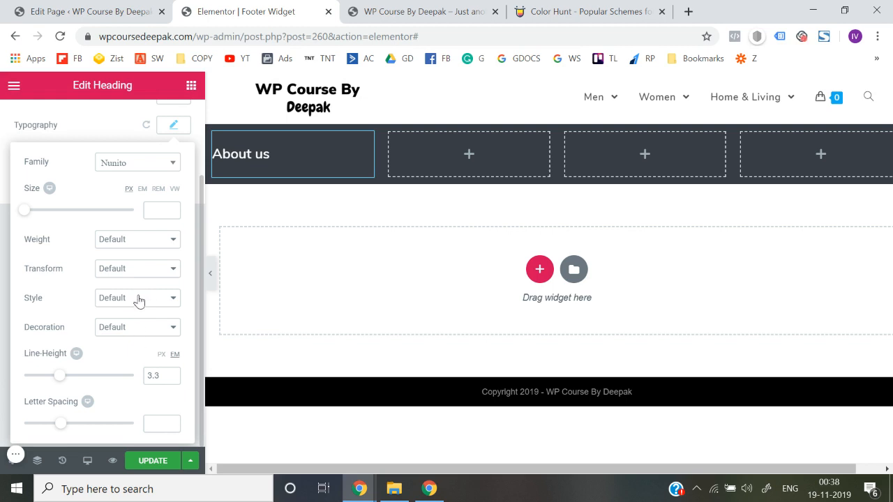
pyautogui.click(138, 327)
pyautogui.click(129, 351)
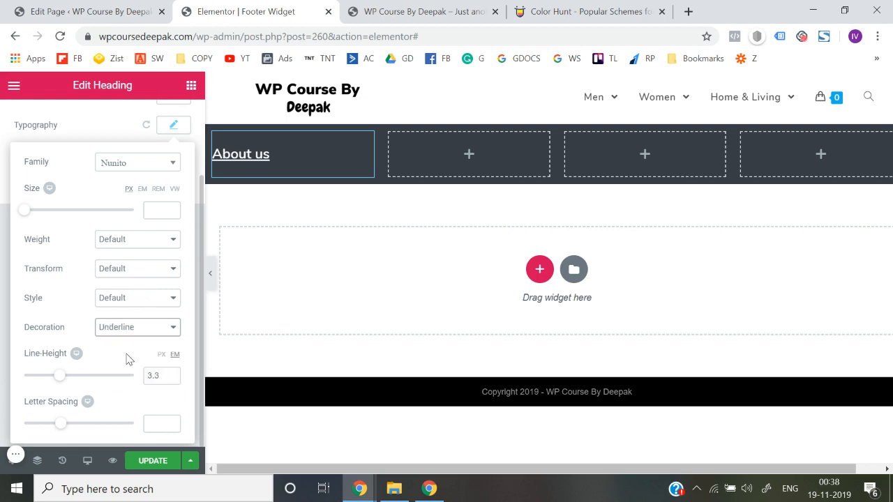
pyautogui.click(5, 309)
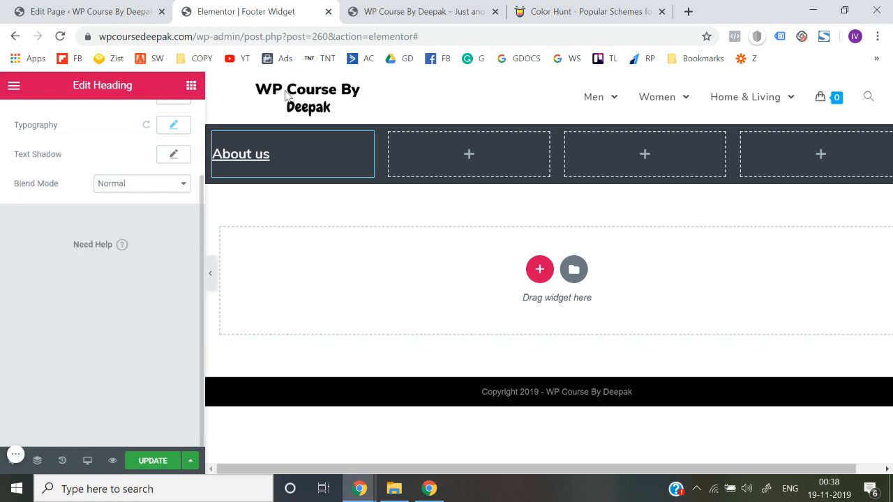
# Search the web for lorem ipsum, open lipsum.com and copy the "What is Lorem Ipsum?" passage up to "scrambled it"
pyautogui.click(542, 5)
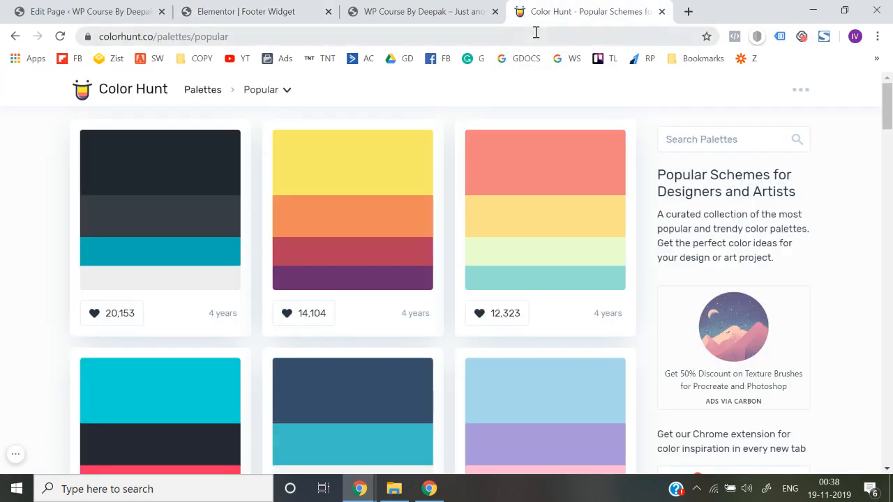
pyautogui.click(535, 33)
pyautogui.write('lorem')
pyautogui.write(' i')
pyautogui.press('Return')
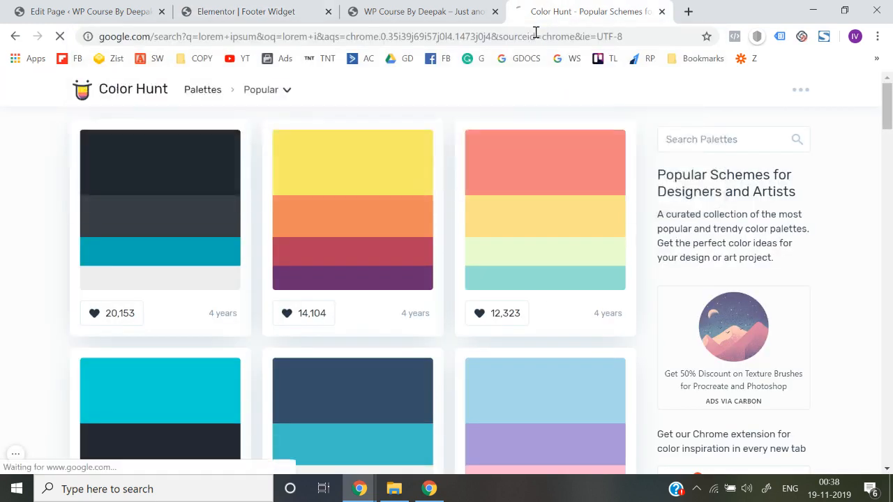
pyautogui.click(304, 202)
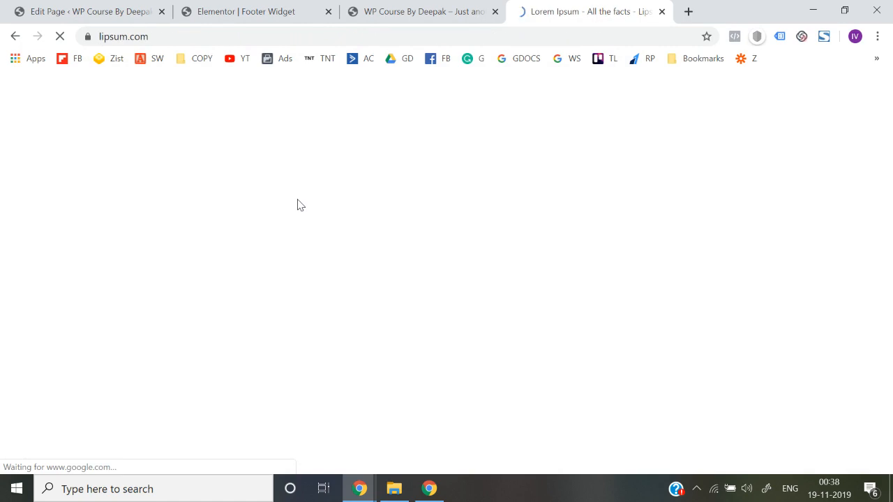
pyautogui.scroll(-1, 299, 233)
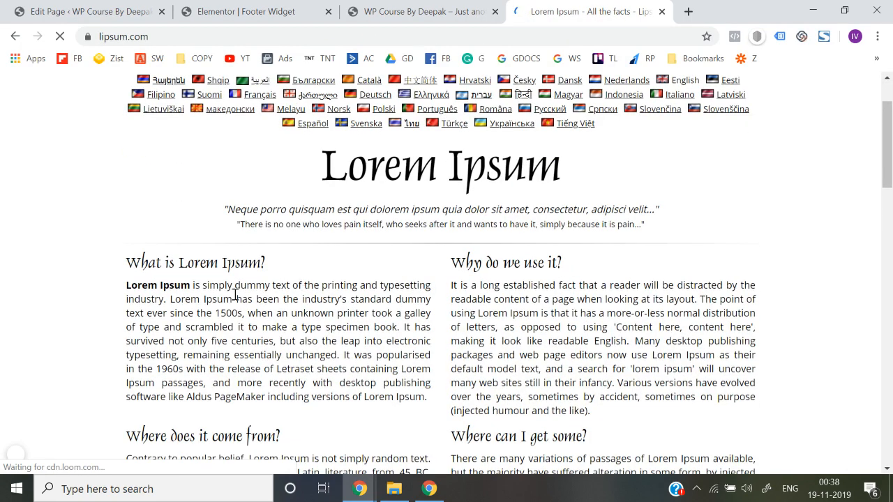
pyautogui.moveTo(125, 285); pyautogui.dragTo(248, 326)
pyautogui.hotkey('ctrl', 'c')
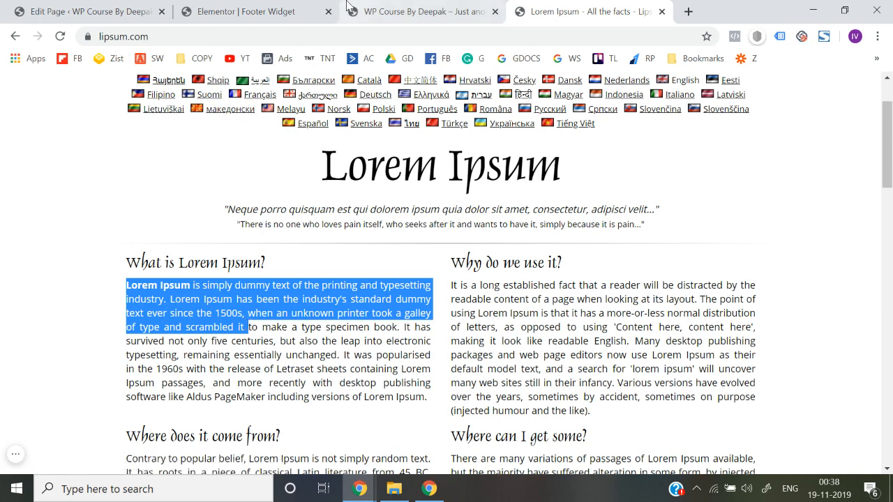
# Back in the Footer Widget, add a second Heading below "About us" and replace its title with the copied Lorem Ipsum text
pyautogui.click(415, 11)
pyautogui.click(246, 7)
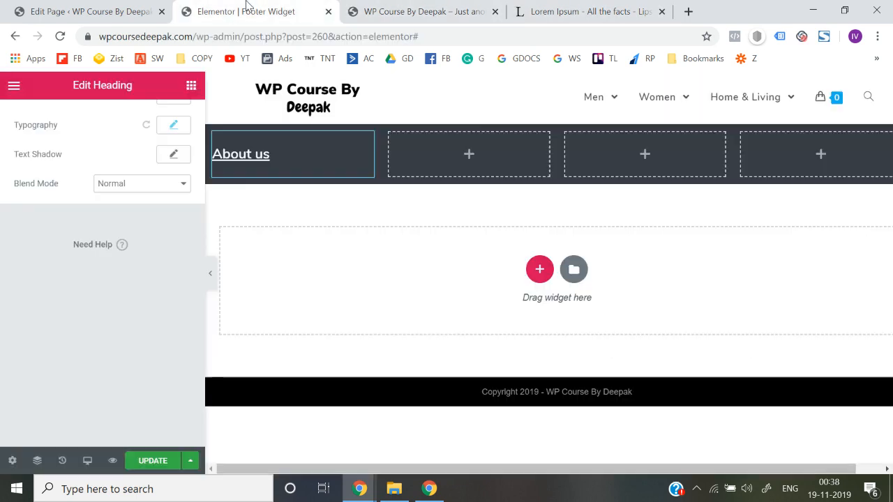
pyautogui.click(191, 85)
pyautogui.moveTo(152, 216); pyautogui.dragTo(239, 162)
pyautogui.click(128, 230)
pyautogui.hotkey('ctrl', 'a')
pyautogui.press('BackSpace')
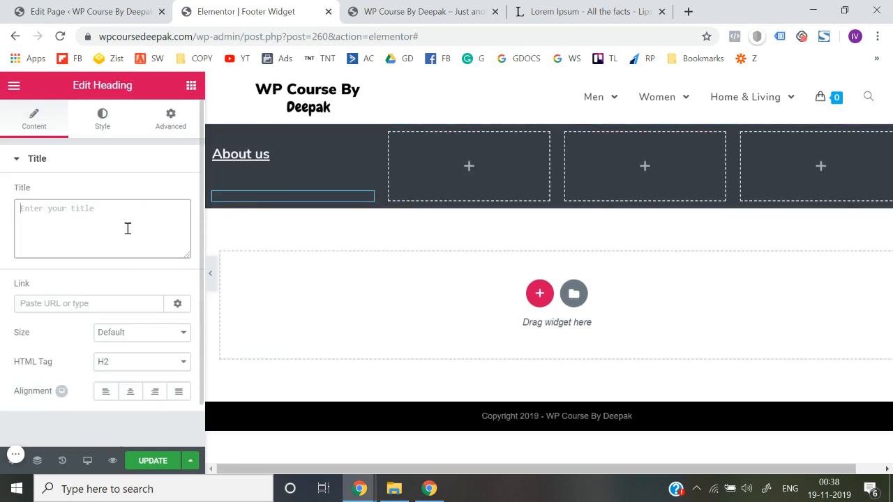
pyautogui.hotkey('ctrl', 'v')
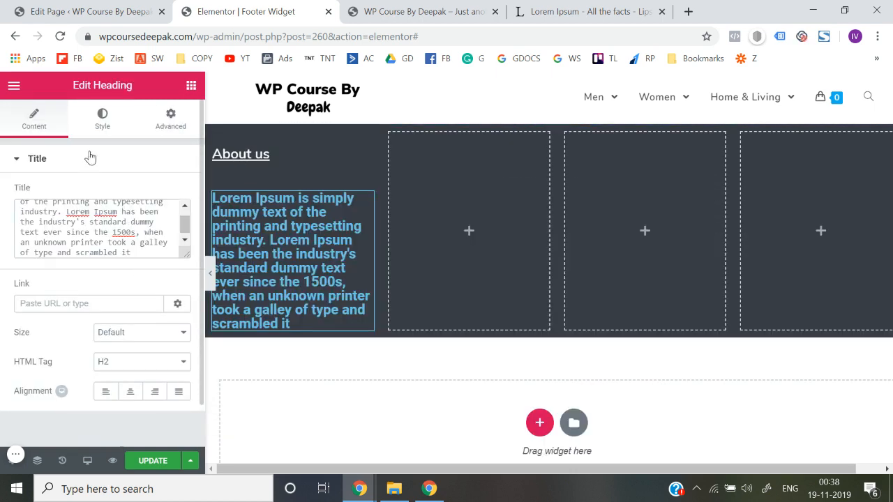
# Set the Lorem Ipsum heading's text colour to white, #ffffff
pyautogui.click(108, 116)
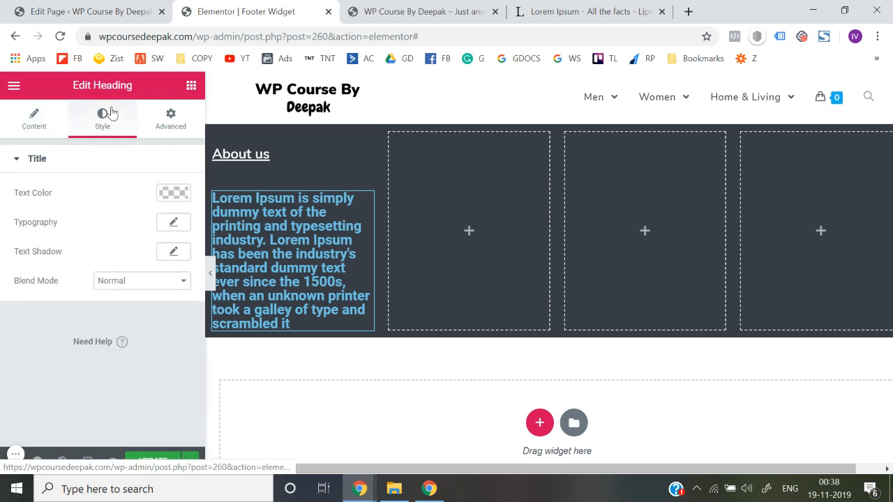
pyautogui.click(181, 196)
pyautogui.click(143, 347)
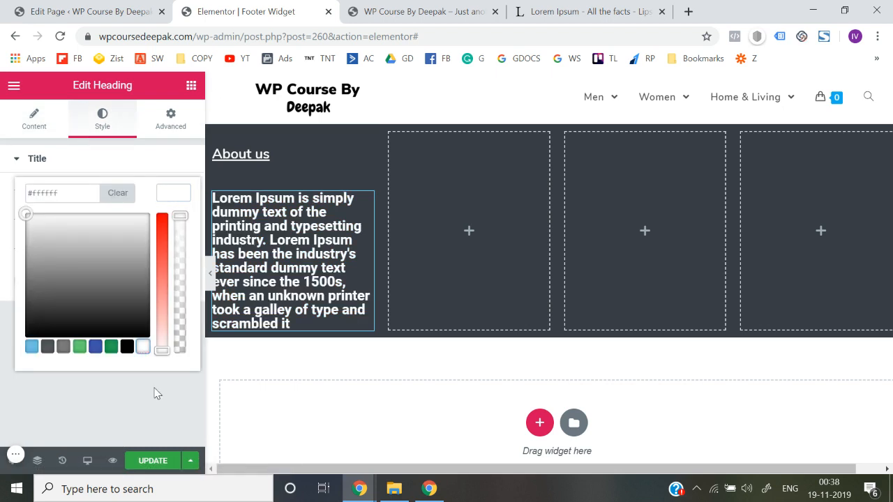
pyautogui.click(157, 394)
# Set the Lorem Ipsum text's font family to Nunito and its size to 16 px
pyautogui.click(176, 222)
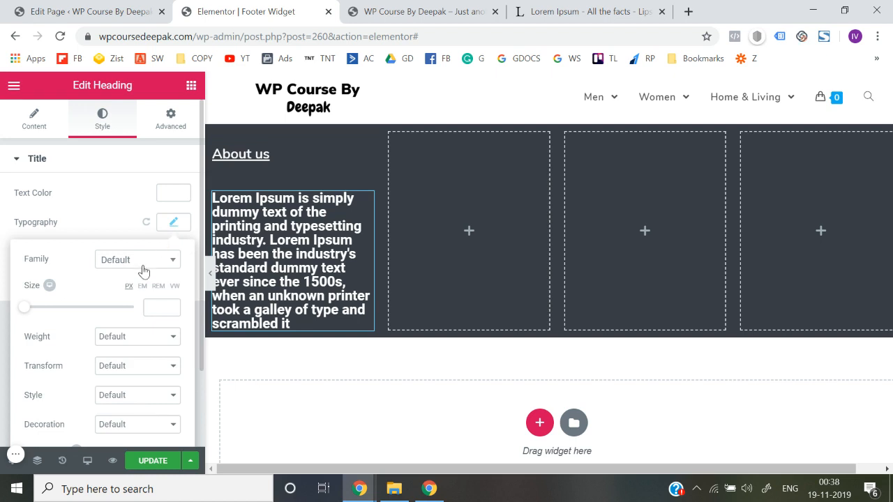
pyautogui.click(143, 269)
pyautogui.write('nuni')
pyautogui.press('Return')
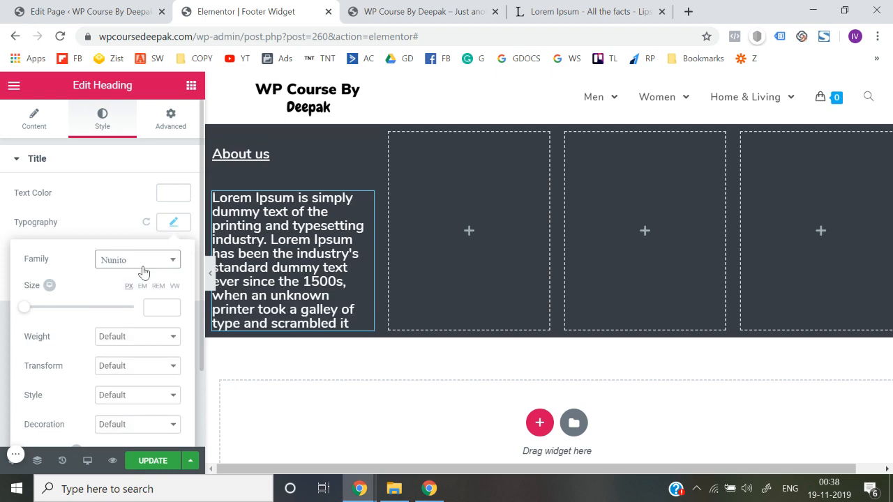
pyautogui.click(172, 305)
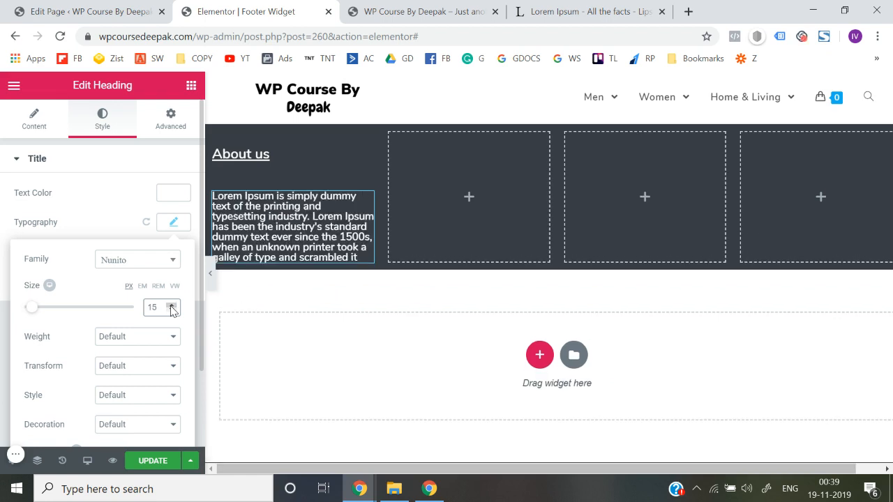
pyautogui.click(171, 305)
# Try font weight 400 on the Lorem Ipsum text, and settle on weight 300
pyautogui.click(147, 338)
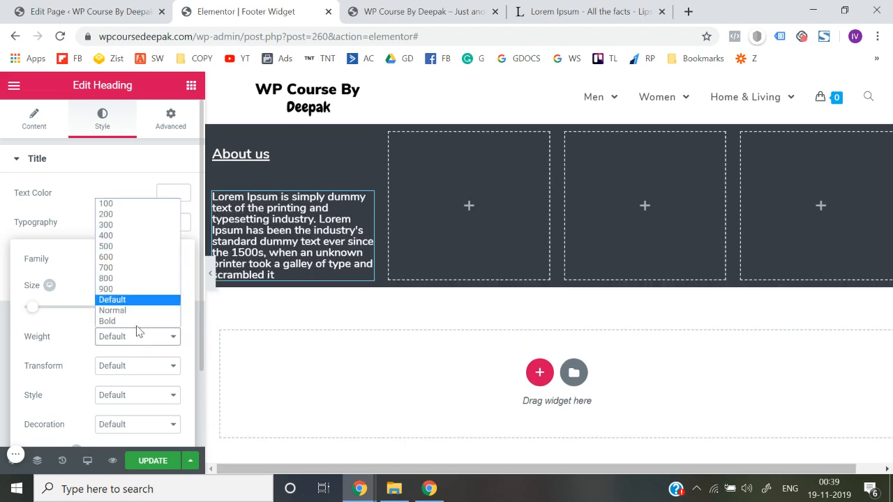
pyautogui.click(121, 239)
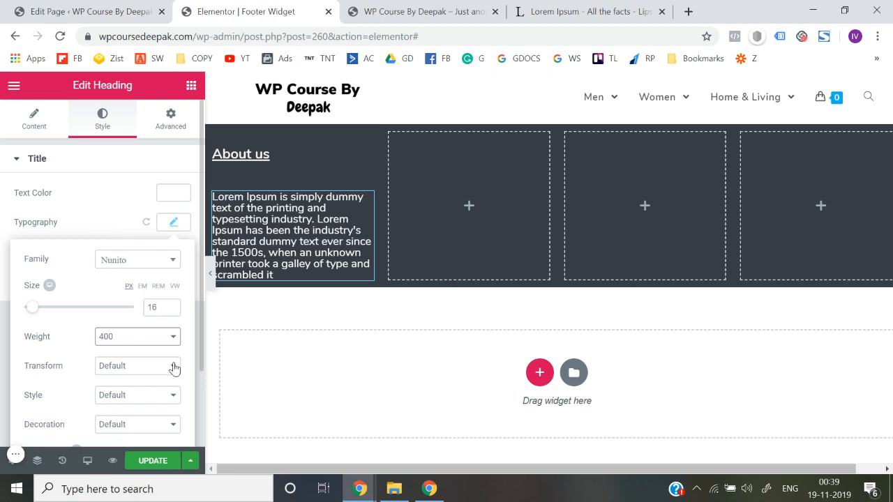
pyautogui.click(165, 344)
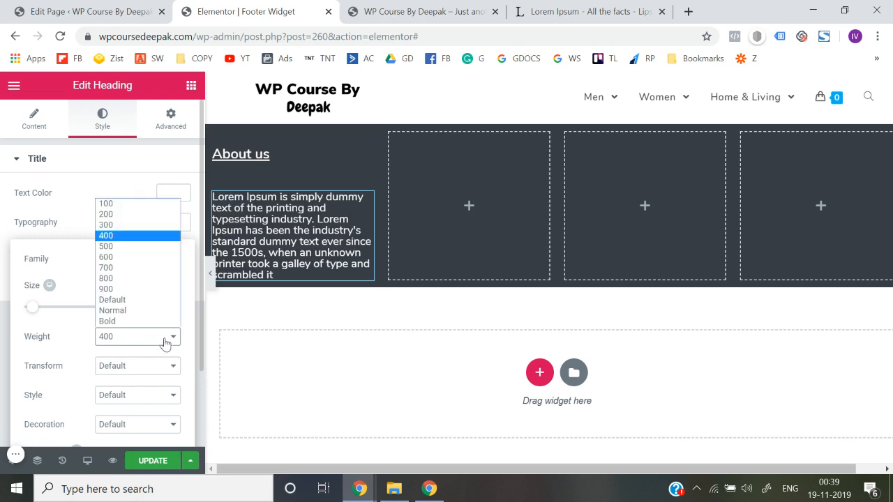
pyautogui.click(116, 227)
pyautogui.click(3, 250)
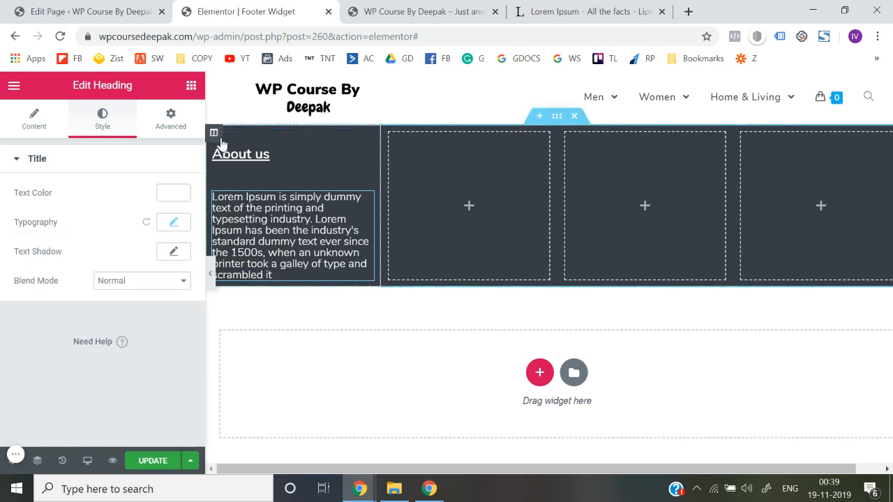
# Try several widths for the About us column, up to 30 percent, and settle on 25 percent
pyautogui.click(213, 133)
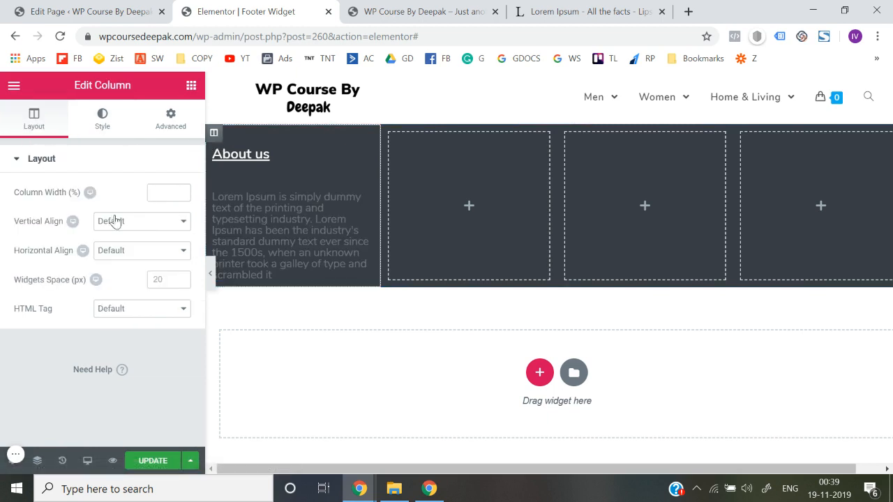
pyautogui.write('2')
pyautogui.click(180, 192)
pyautogui.click(180, 191)
pyautogui.doubleClick(180, 196)
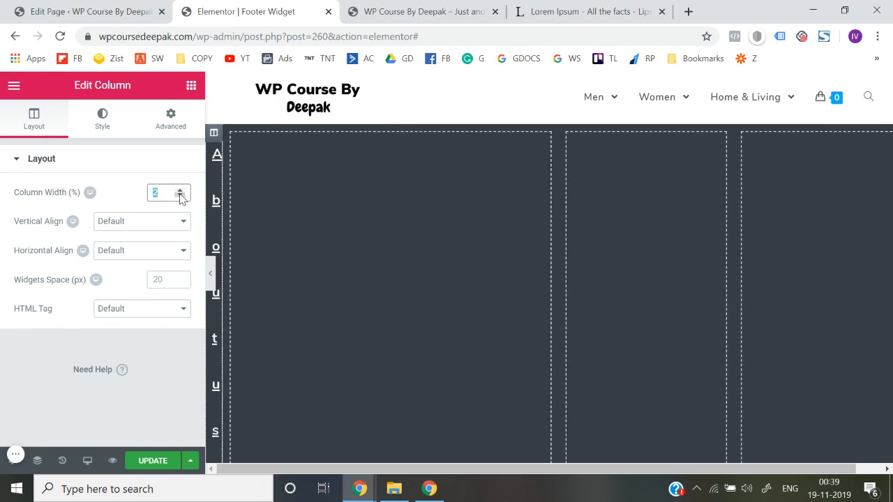
pyautogui.write('2')
pyautogui.click(180, 191)
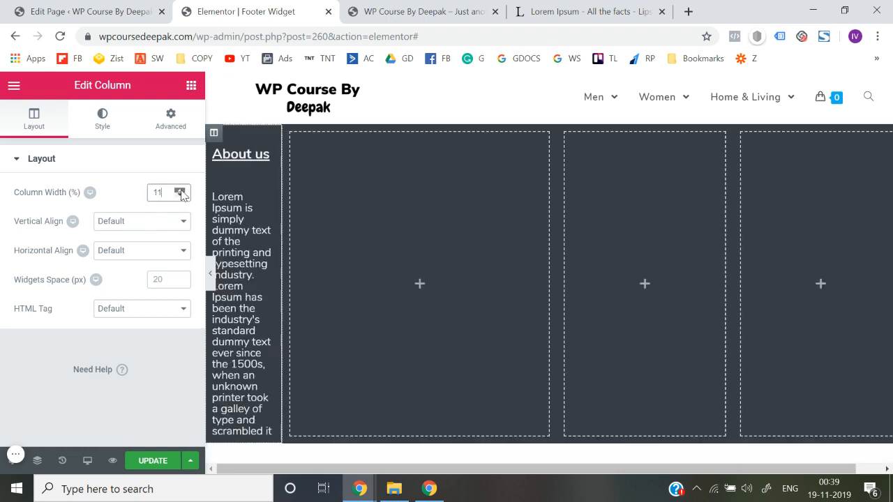
pyautogui.click(181, 191)
pyautogui.click(181, 191)
pyautogui.click(180, 191)
pyautogui.click(181, 192)
pyautogui.click(181, 192)
pyautogui.click(181, 191)
pyautogui.click(181, 191)
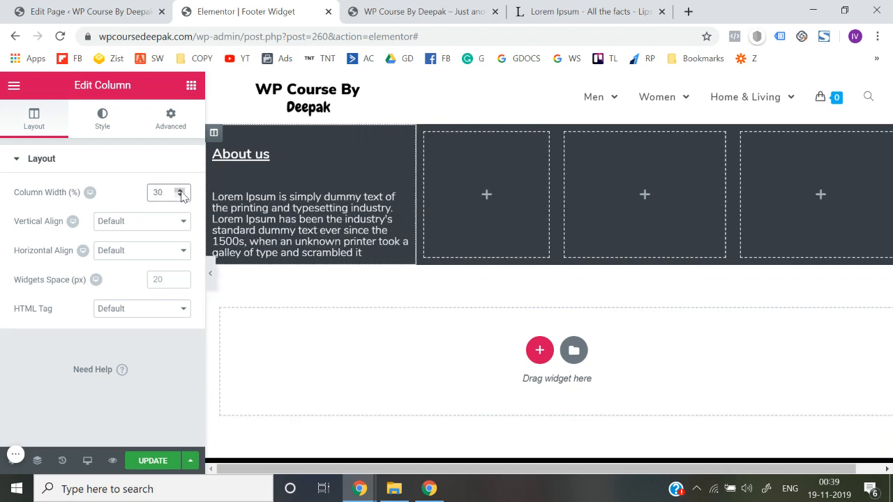
pyautogui.click(181, 196)
pyautogui.click(181, 196)
pyautogui.click(181, 196)
pyautogui.click(181, 196)
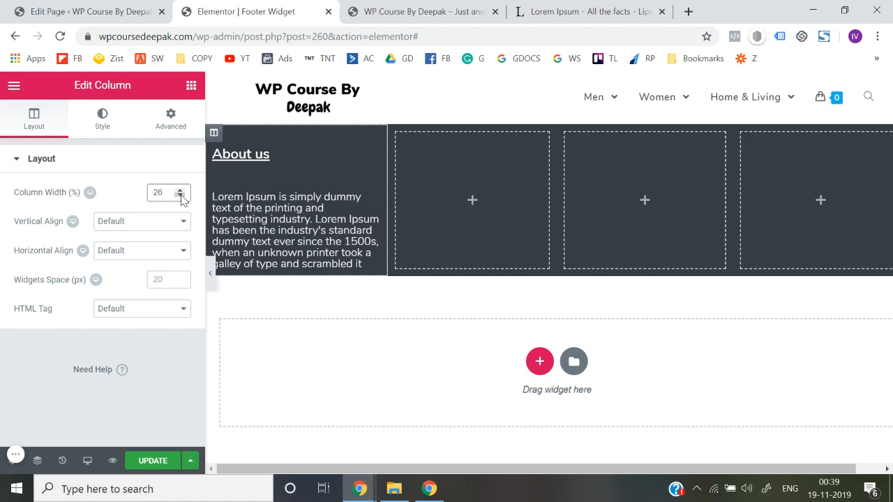
pyautogui.click(180, 196)
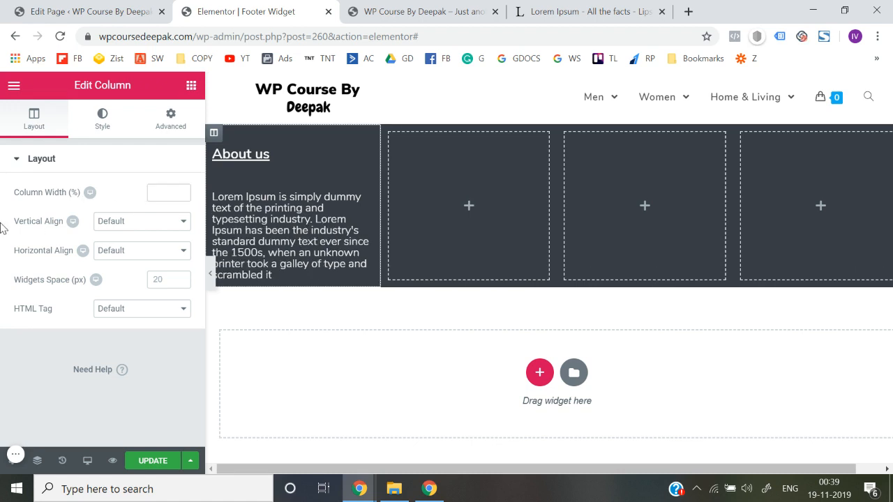
pyautogui.click(153, 223)
pyautogui.click(153, 223)
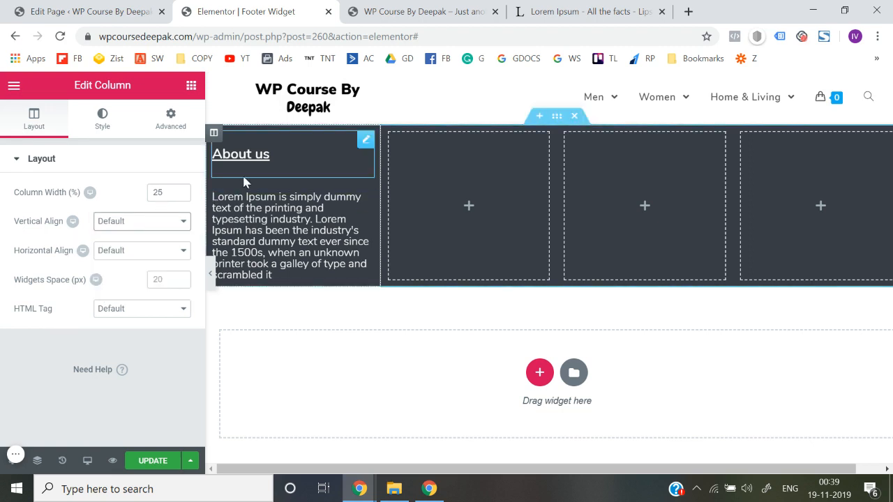
# Unlink the About us heading's margin and padding values, set its top margin to 1 px, and preview the footer
pyautogui.click(367, 143)
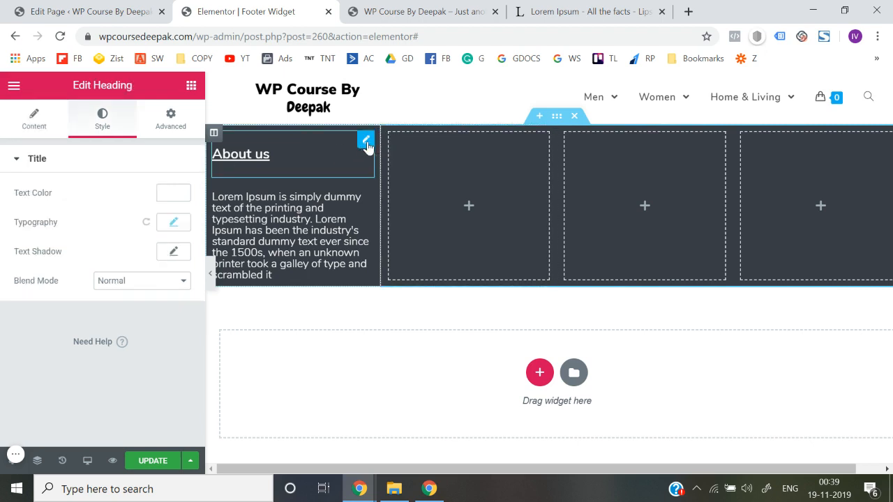
pyautogui.click(173, 115)
pyautogui.click(174, 218)
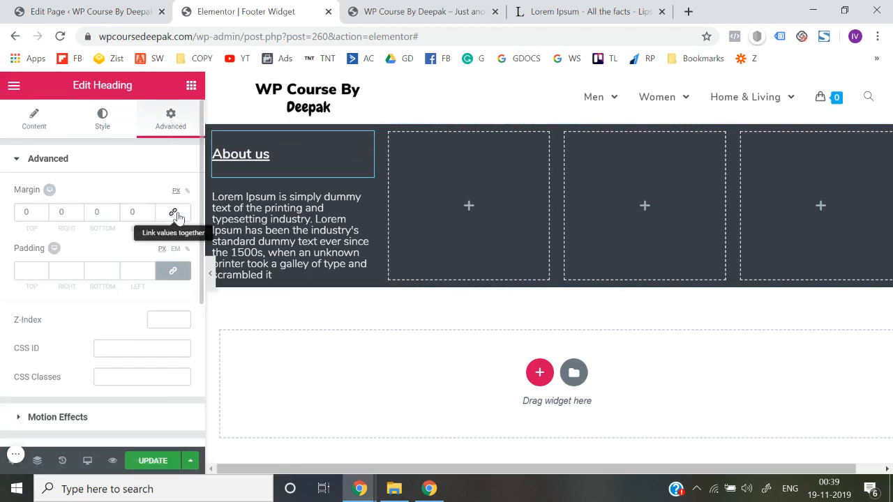
pyautogui.click(177, 275)
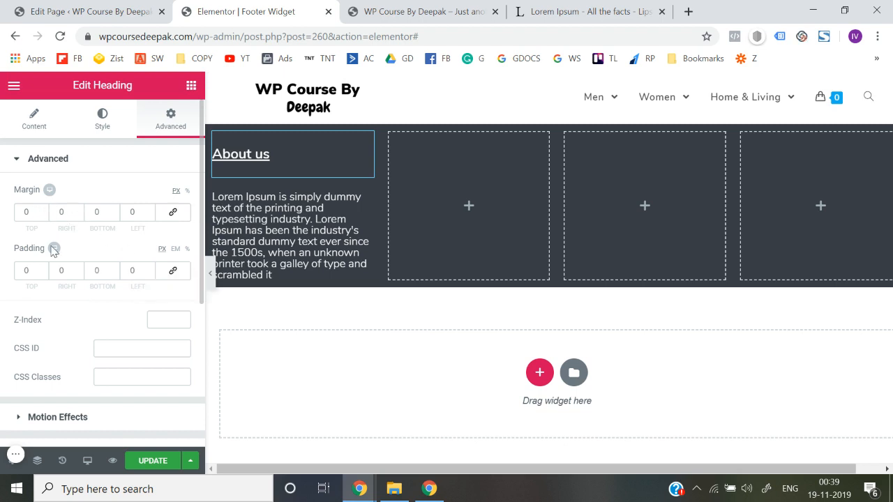
pyautogui.click(44, 209)
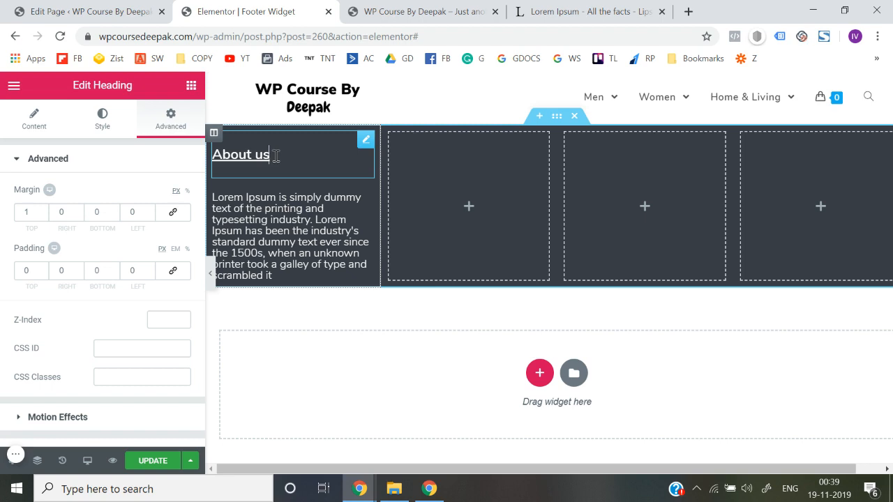
pyautogui.click(210, 273)
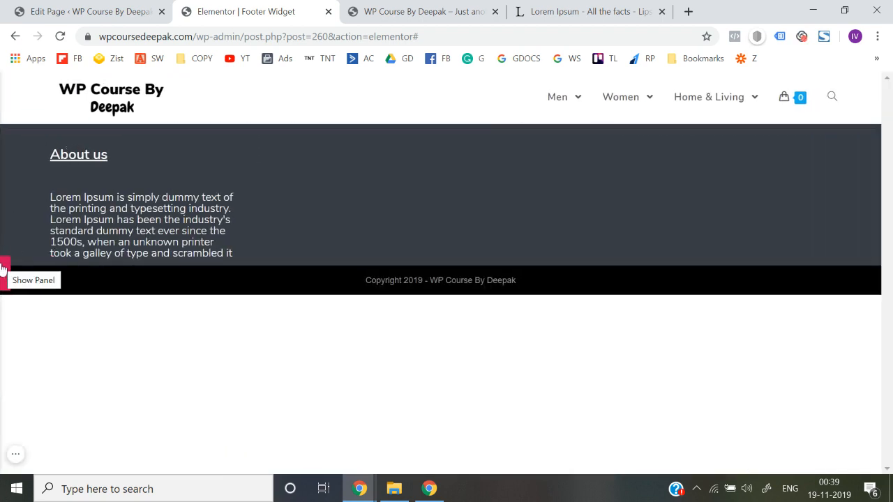
pyautogui.click(4, 275)
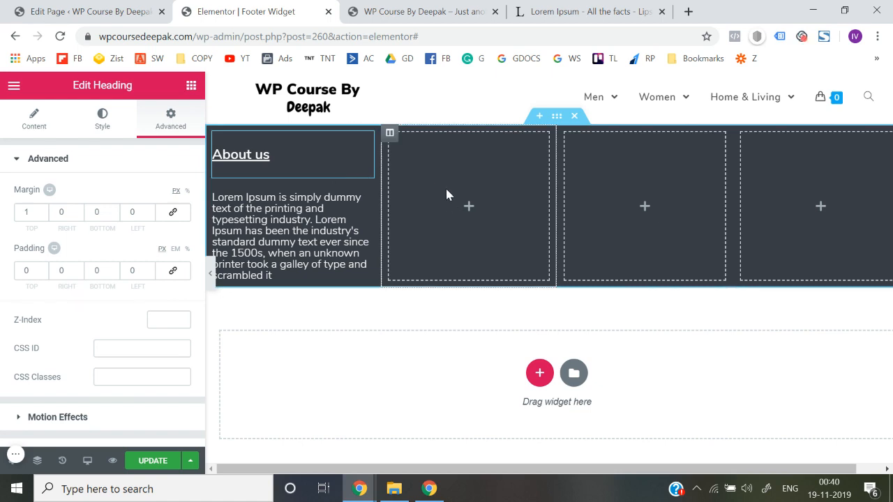
# Duplicate the About us heading and move the copy into the empty second column
pyautogui.click(191, 86)
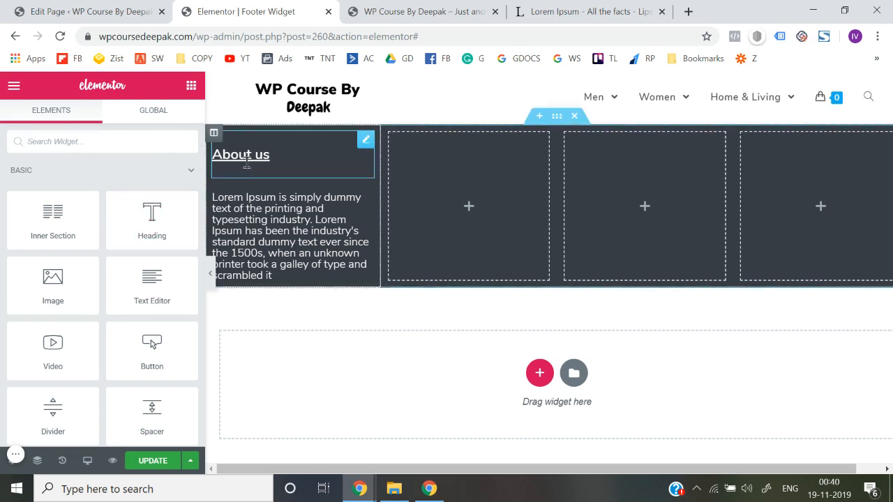
pyautogui.rightClick(369, 143)
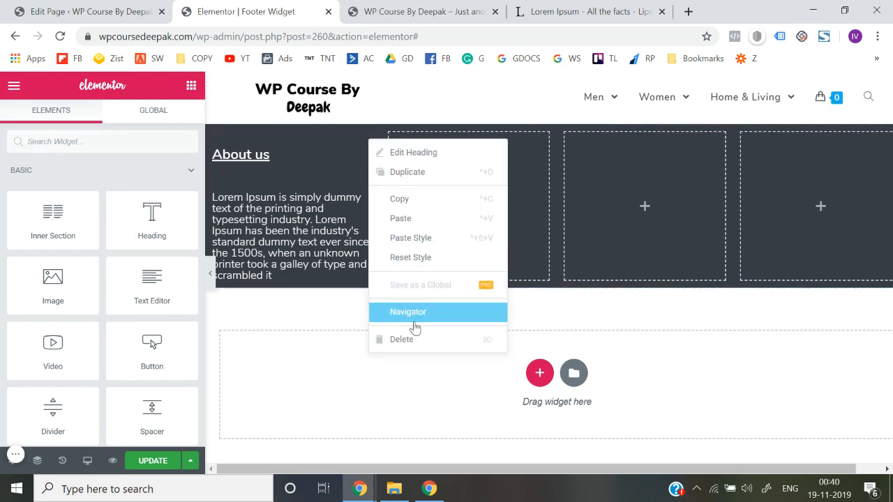
pyautogui.click(415, 178)
pyautogui.moveTo(366, 144); pyautogui.dragTo(460, 145)
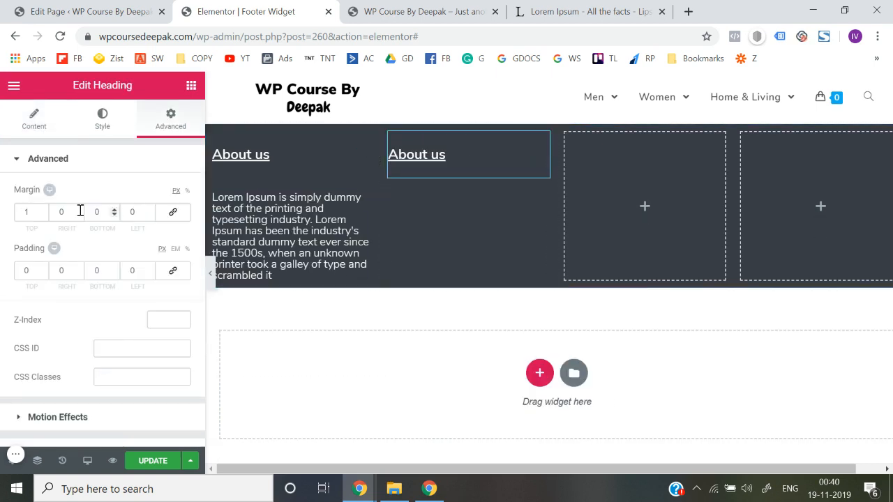
# Set the second column heading's top margin to 0 px and change its title to "Menu"
pyautogui.click(43, 215)
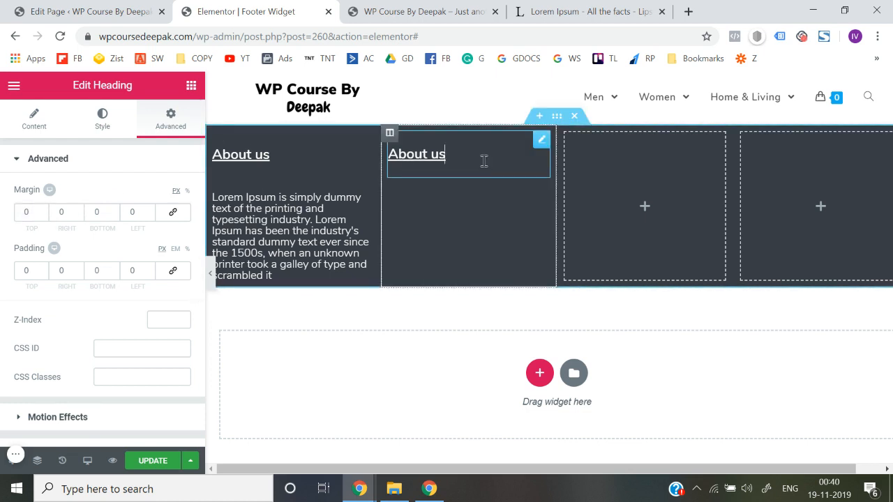
pyautogui.click(34, 120)
pyautogui.tripleClick(105, 231)
pyautogui.write('MENU')
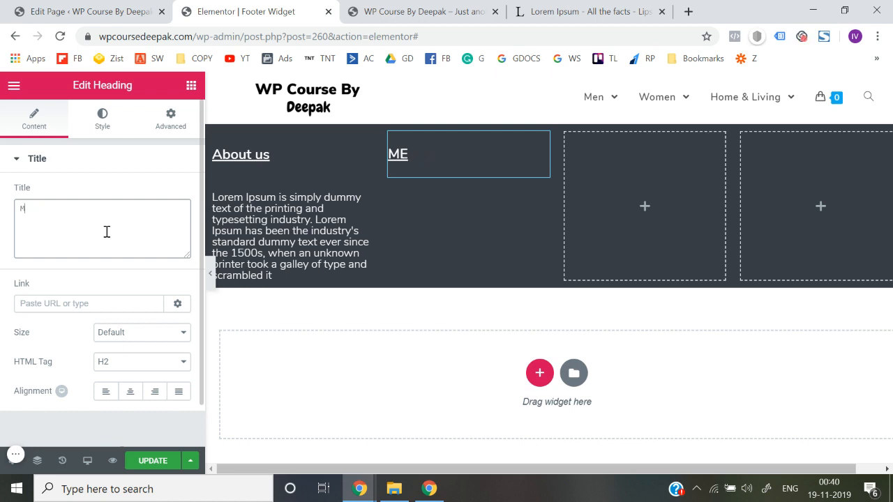
pyautogui.write('nu')
pyautogui.click(1, 265)
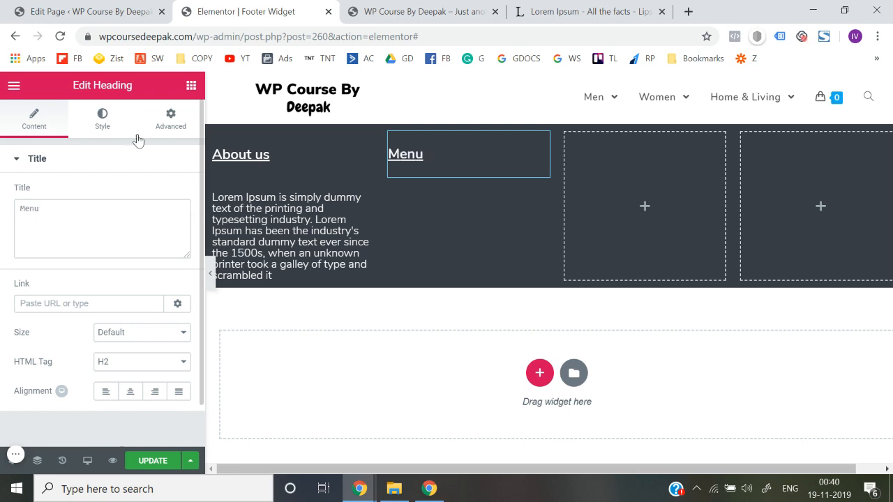
# Find the Navigation Menu widget, place it below the Menu heading, and assign the Header Menu to it
pyautogui.click(191, 85)
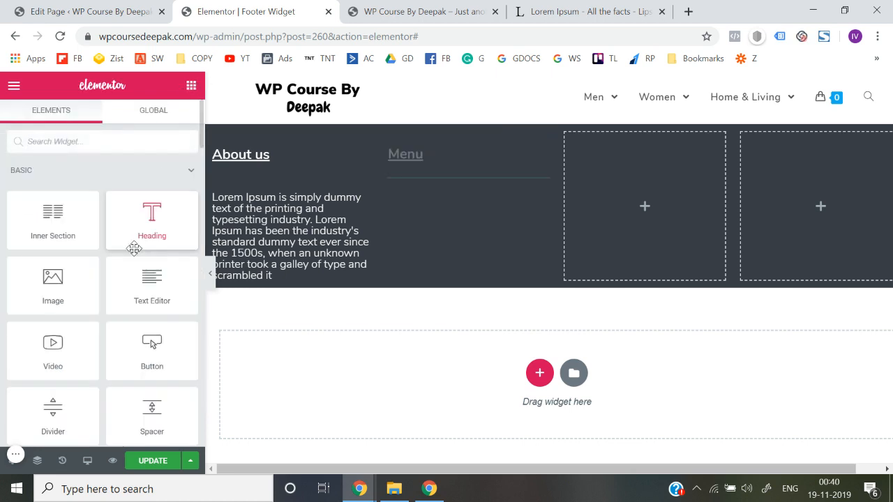
pyautogui.scroll(-5, 134, 248)
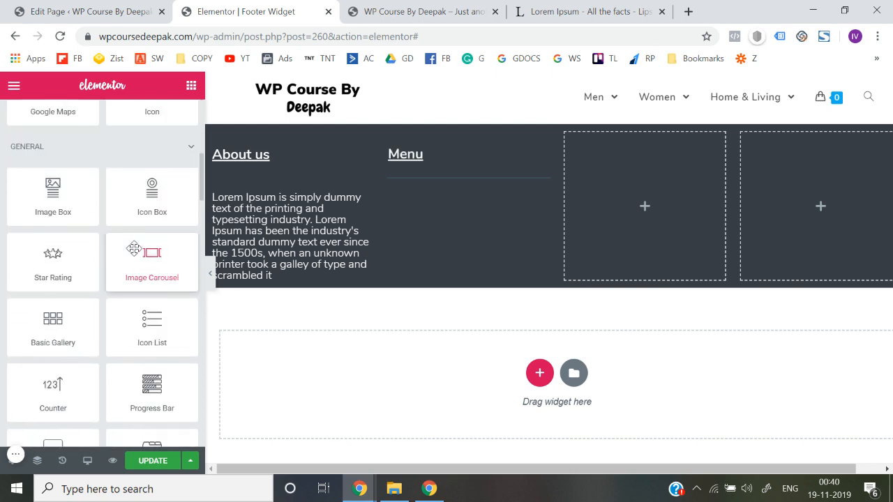
pyautogui.scroll(-1, 134, 249)
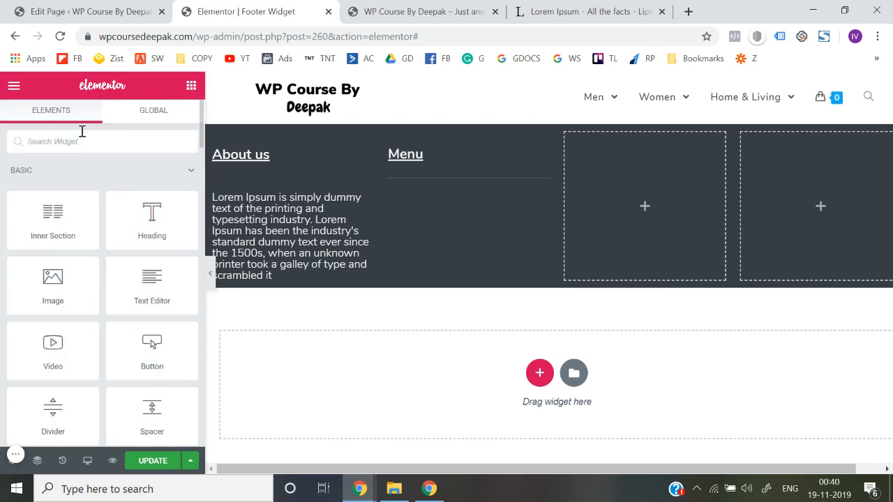
pyautogui.write('men')
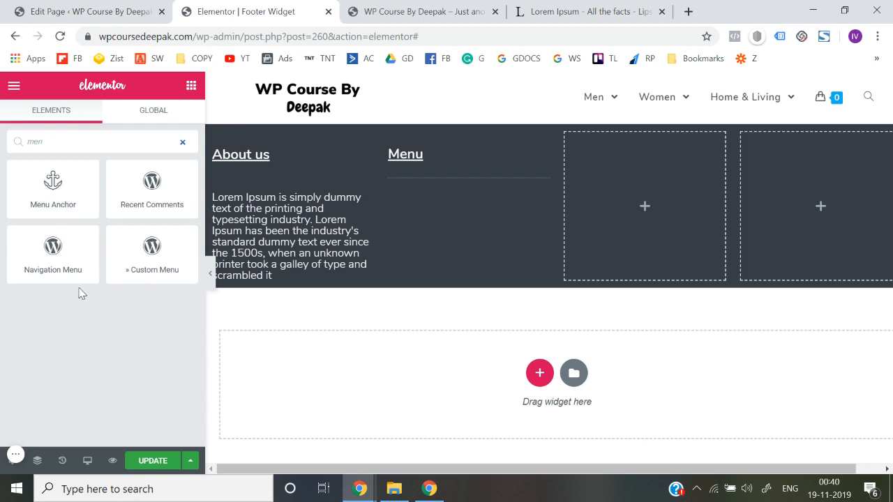
pyautogui.moveTo(67, 266); pyautogui.dragTo(429, 175)
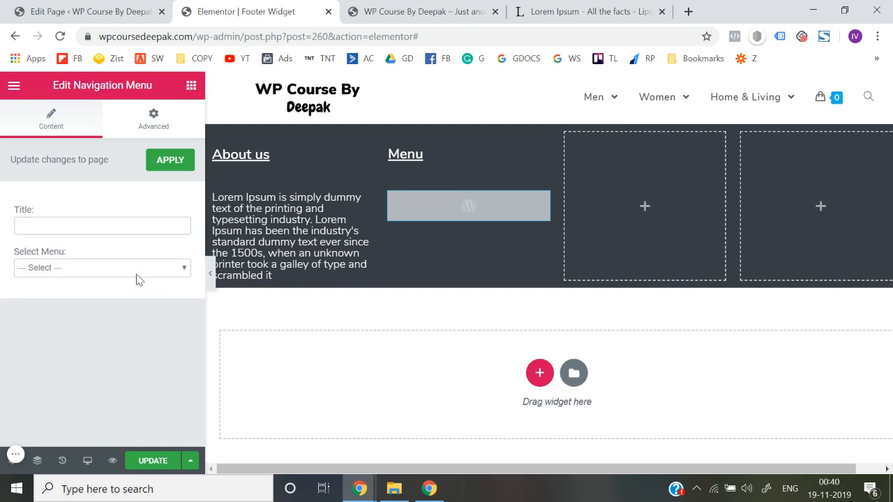
pyautogui.click(116, 273)
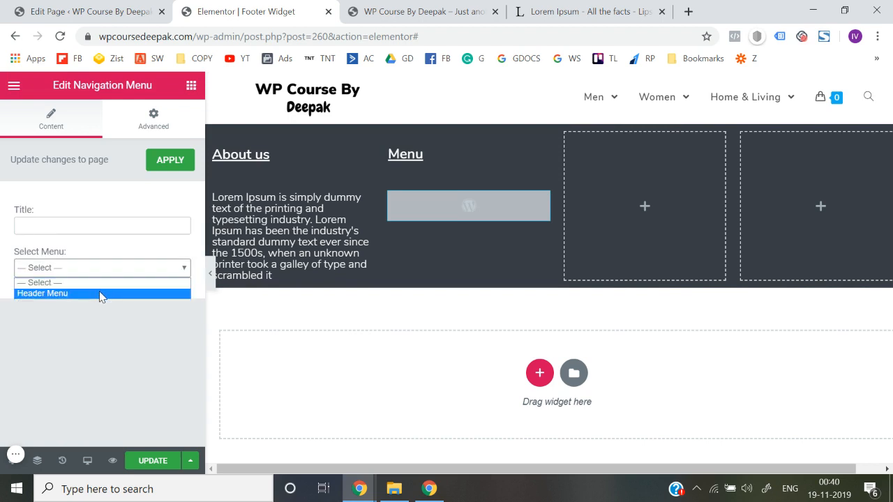
pyautogui.click(100, 293)
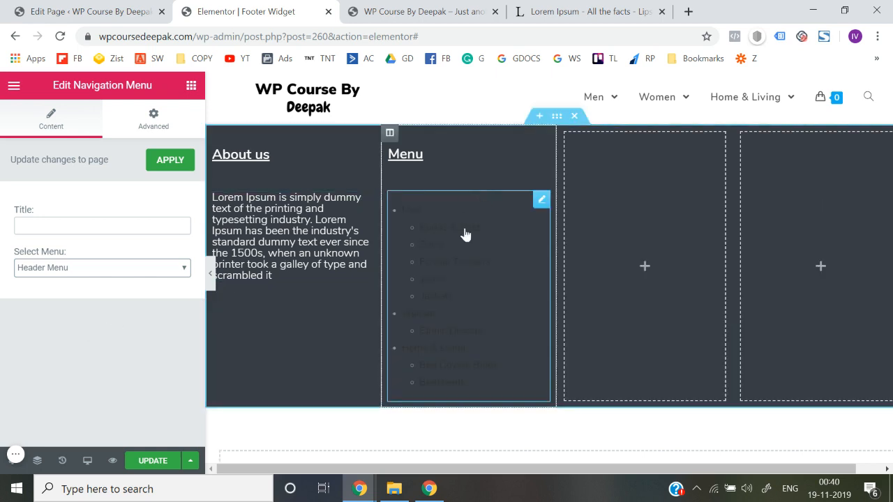
# Preview the footer without the editing panel, restore the panel, and save the template
pyautogui.click(212, 279)
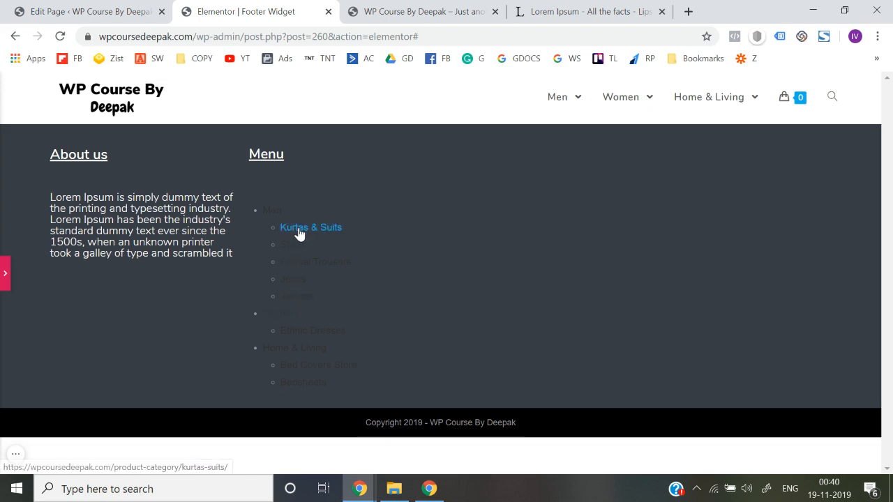
pyautogui.click(3, 282)
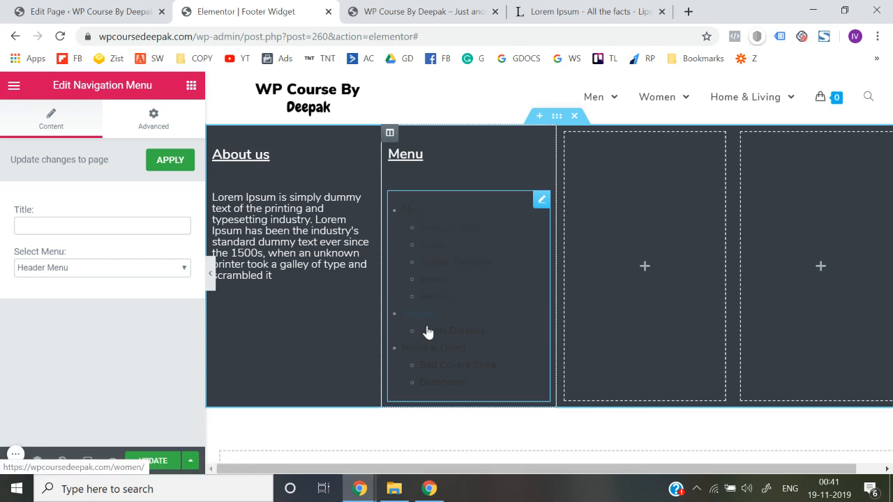
pyautogui.click(209, 276)
pyautogui.click(4, 276)
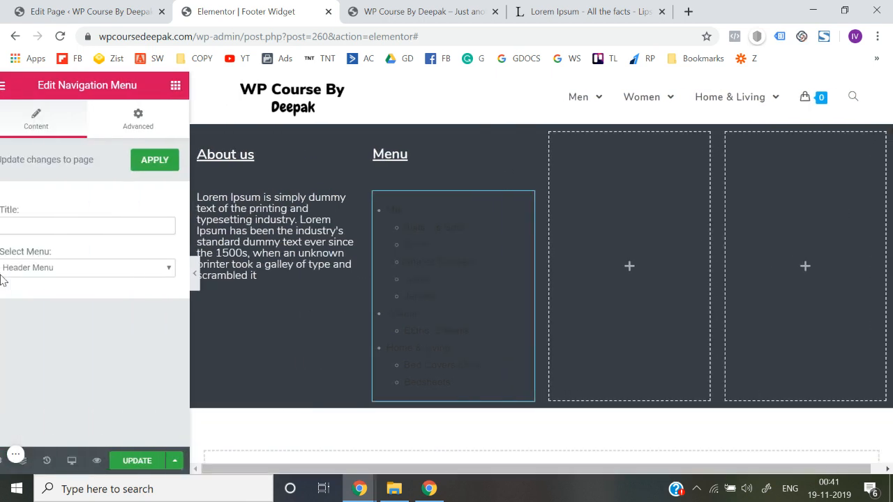
pyautogui.click(151, 464)
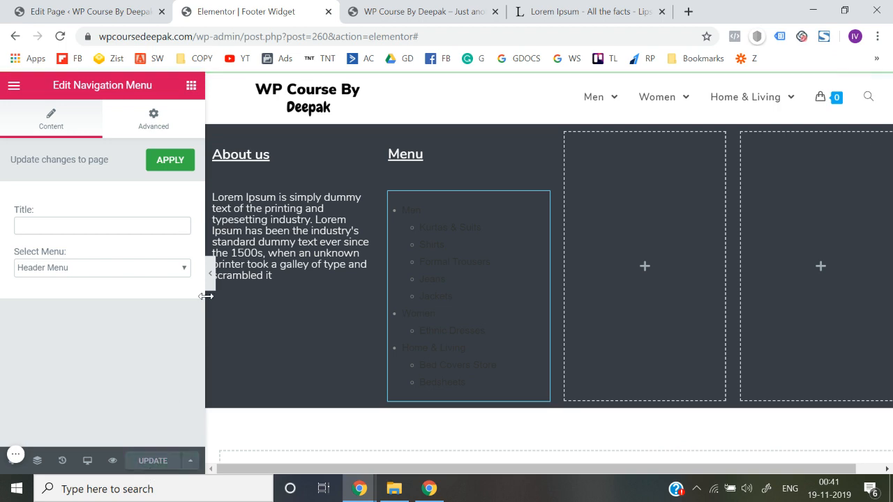
# Search the widgets for "soci" and add the basic Social Icons widget to the third column
pyautogui.click(191, 85)
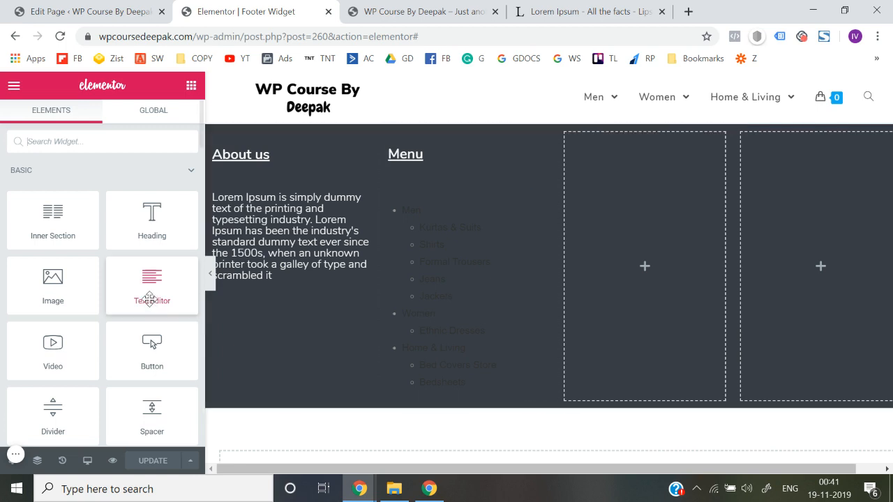
pyautogui.scroll(-7, 167, 300)
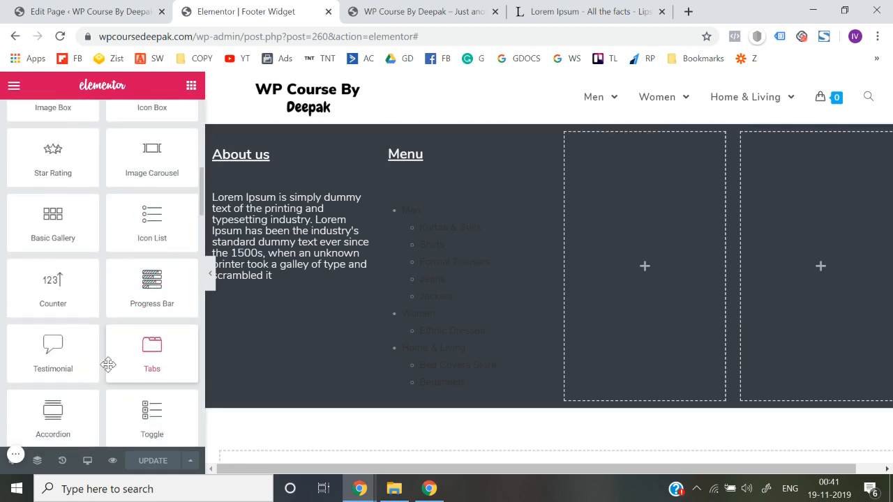
pyautogui.scroll(7, 108, 364)
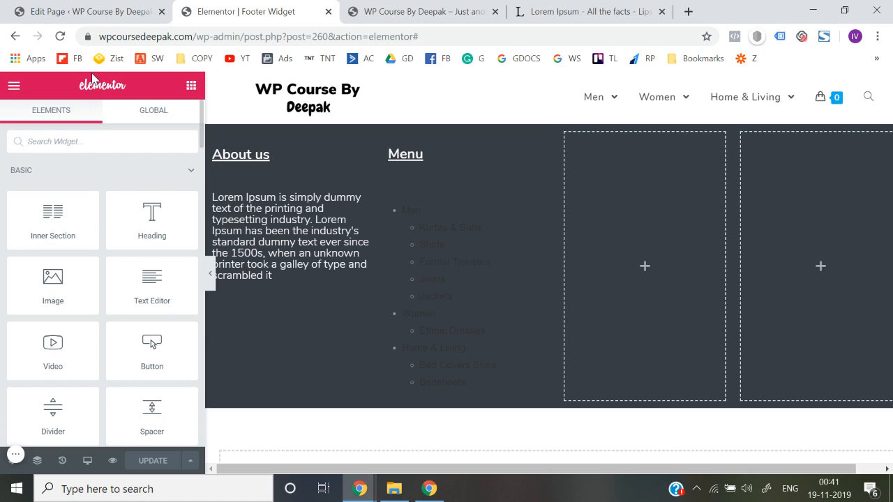
pyautogui.write('soci')
pyautogui.doubleClick(74, 142)
pyautogui.press('BackSpace')
pyautogui.write('soci')
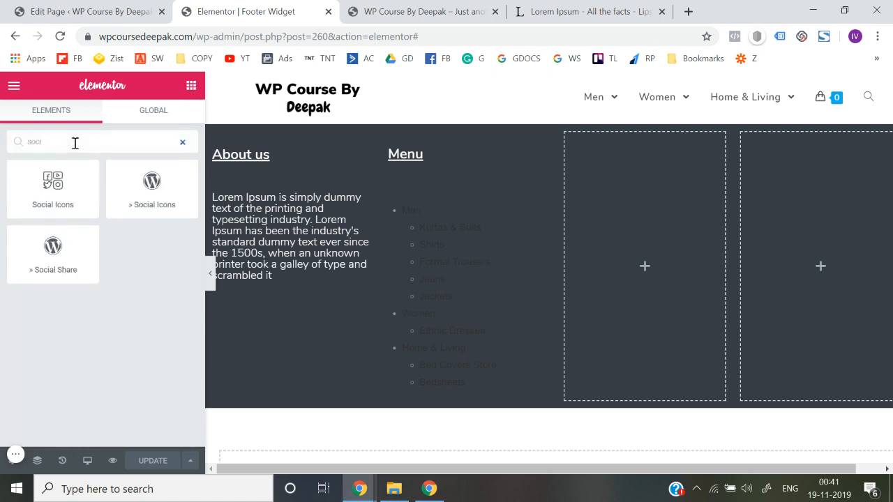
pyautogui.moveTo(52, 187); pyautogui.dragTo(631, 191)
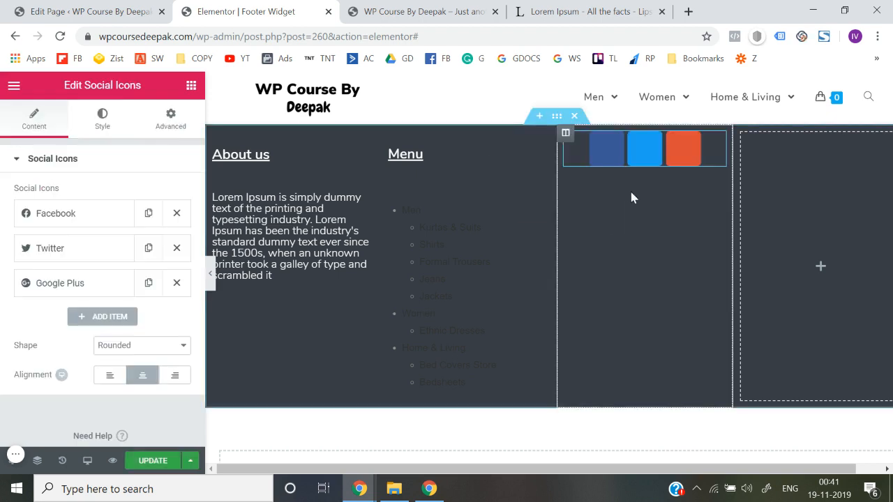
# Preview the social icons without the editing panel, then expand the Facebook item's settings and save the template
pyautogui.click(212, 287)
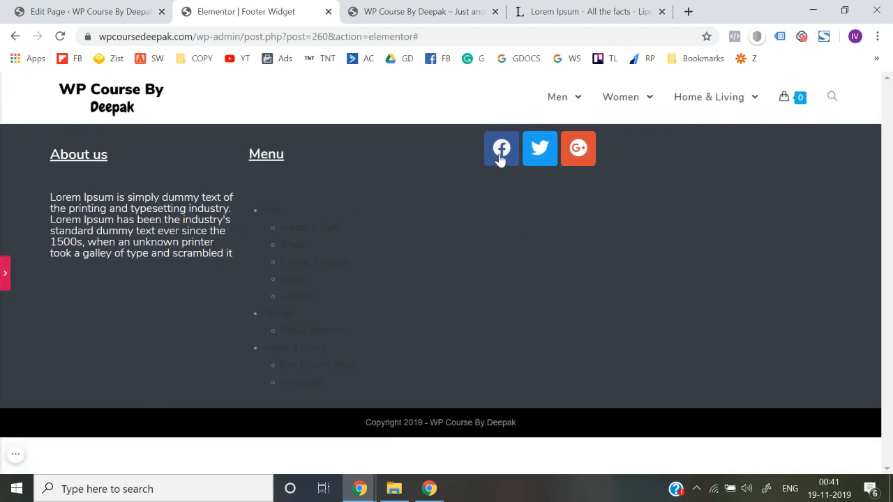
pyautogui.click(4, 274)
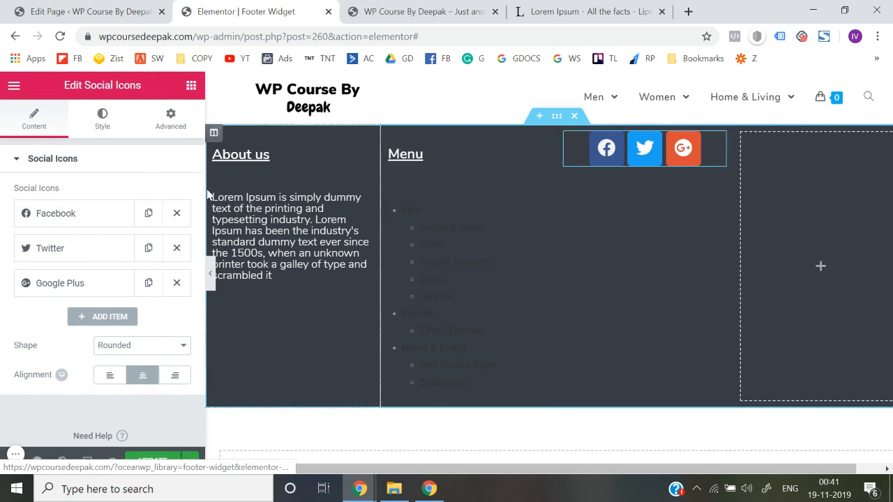
pyautogui.click(41, 215)
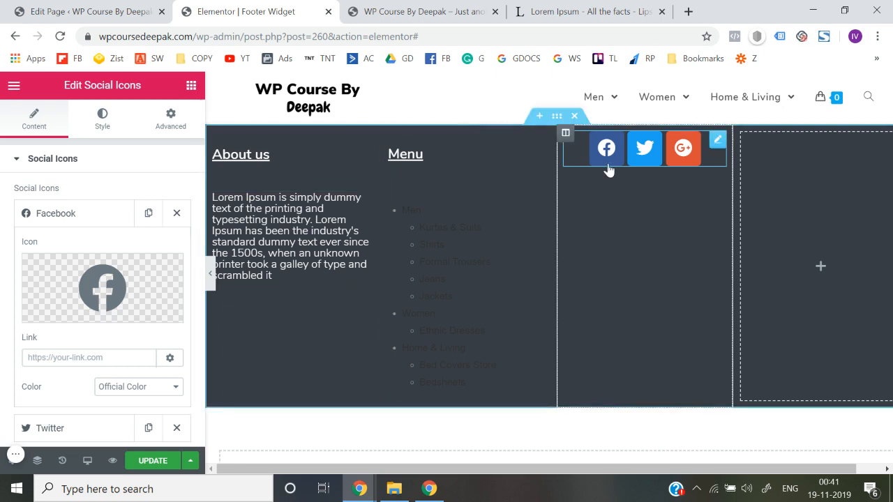
pyautogui.click(154, 461)
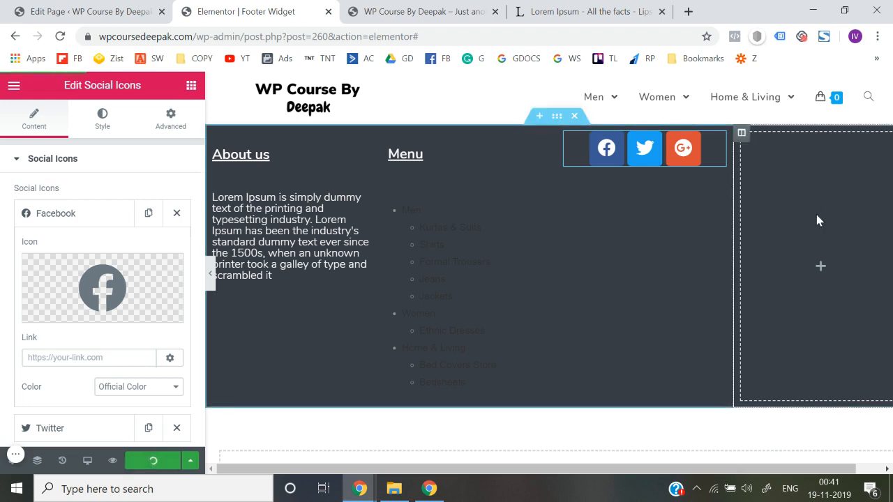
# Delete the empty fourth column from the footer section and save the template
pyautogui.click(13, 88)
pyautogui.scroll(-1, 79, 313)
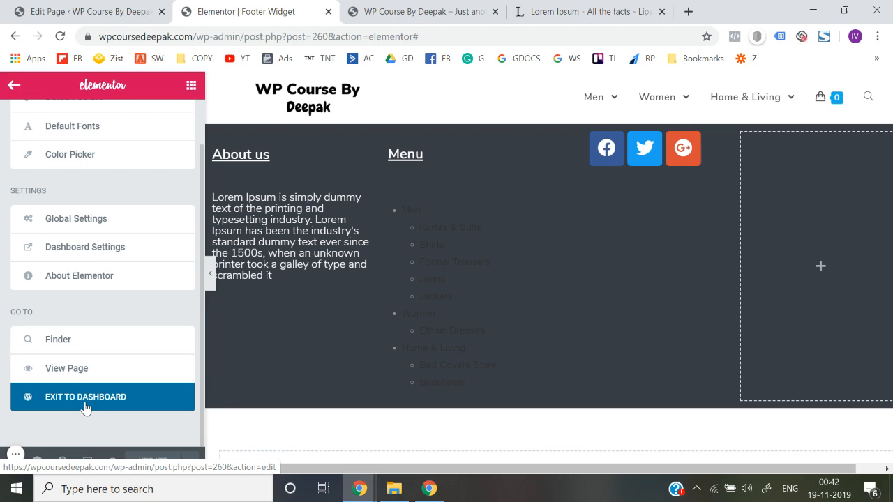
pyautogui.rightClick(744, 139)
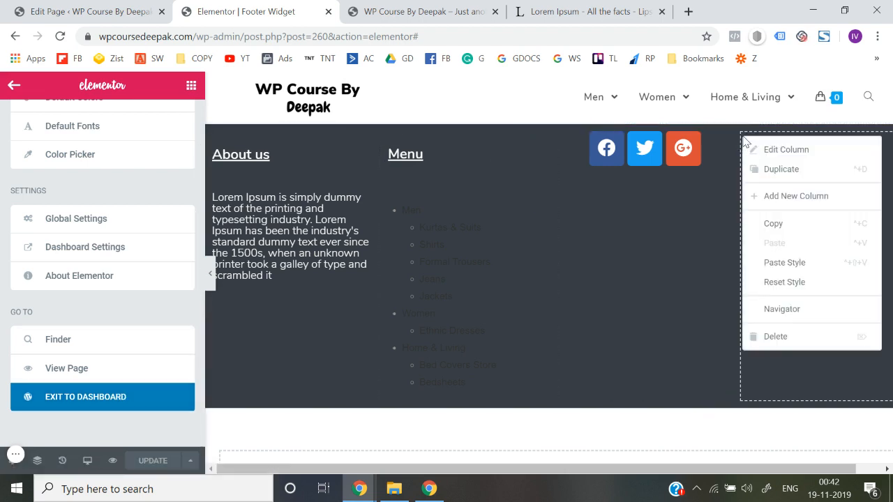
pyautogui.click(782, 334)
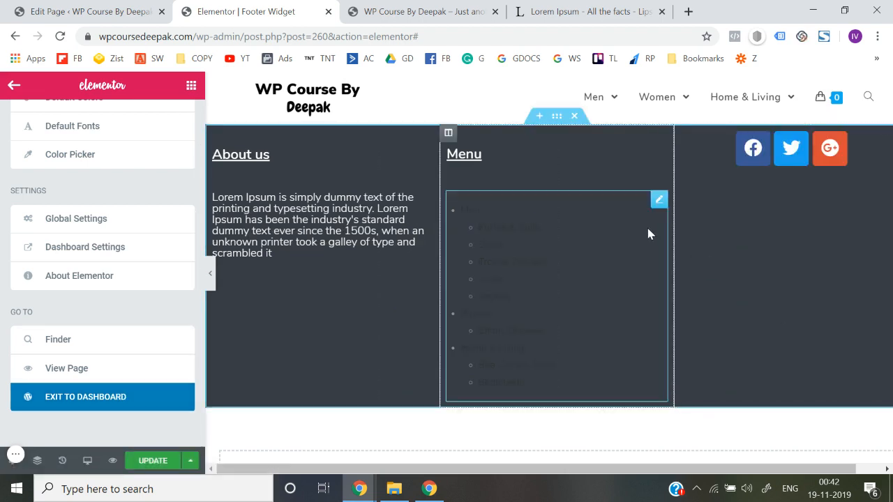
pyautogui.click(153, 461)
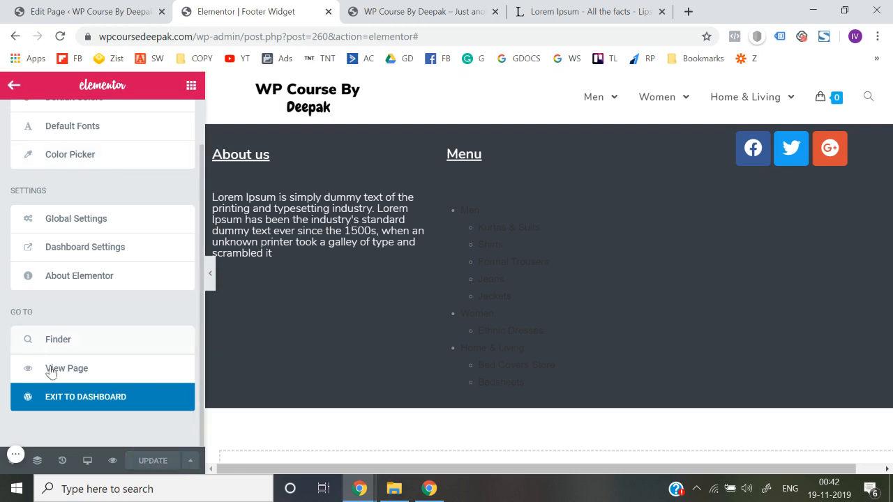
# Exit the Elementor editor to the dashboard and view the Footer Widget template's permalink in a new tab
pyautogui.click(73, 412)
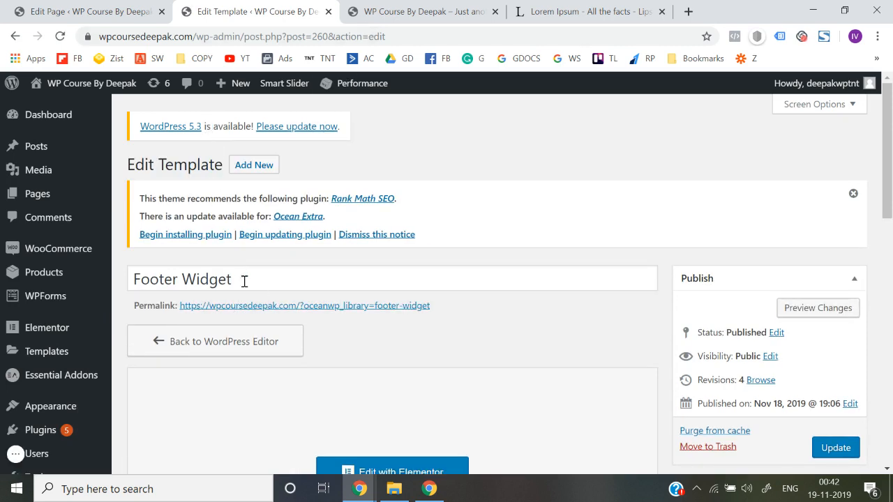
pyautogui.rightClick(338, 304)
pyautogui.rightClick(339, 312)
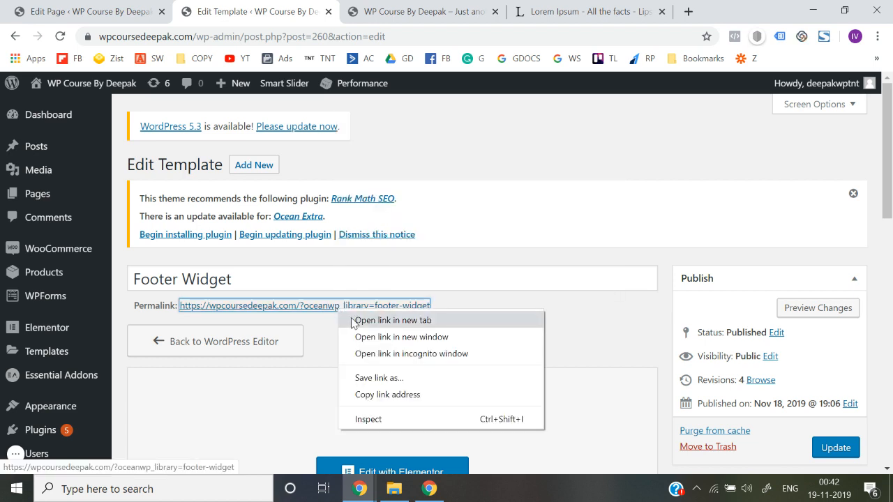
pyautogui.click(355, 319)
pyautogui.click(377, 10)
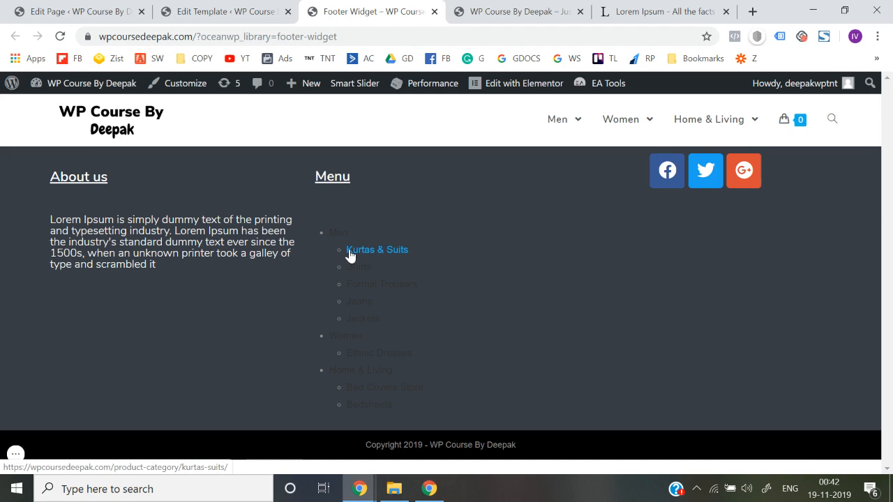
# Return to the Edit Template page and open the WordPress Menus management page
pyautogui.click(203, 11)
pyautogui.moveTo(68, 293)
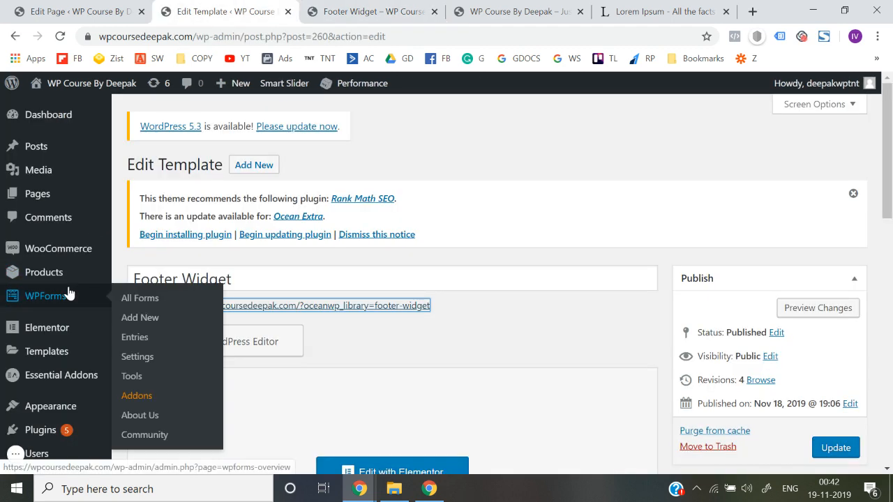
pyautogui.scroll(-1, 60, 356)
pyautogui.moveTo(61, 358)
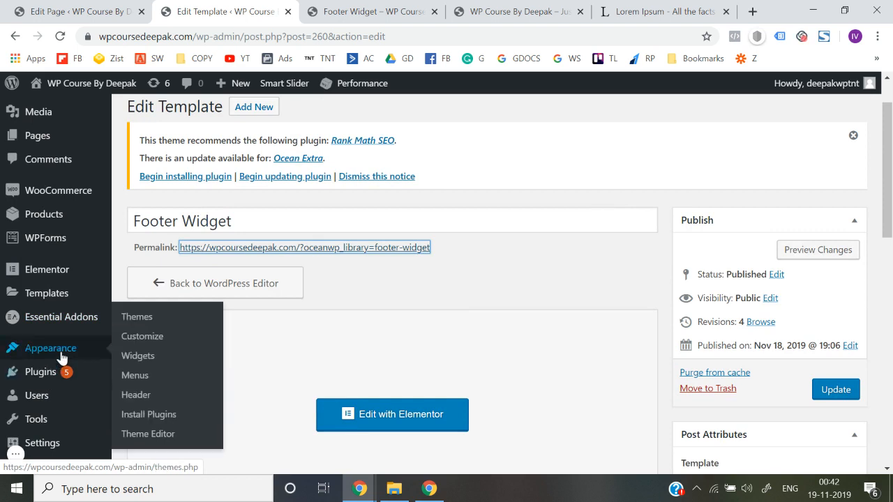
pyautogui.click(137, 379)
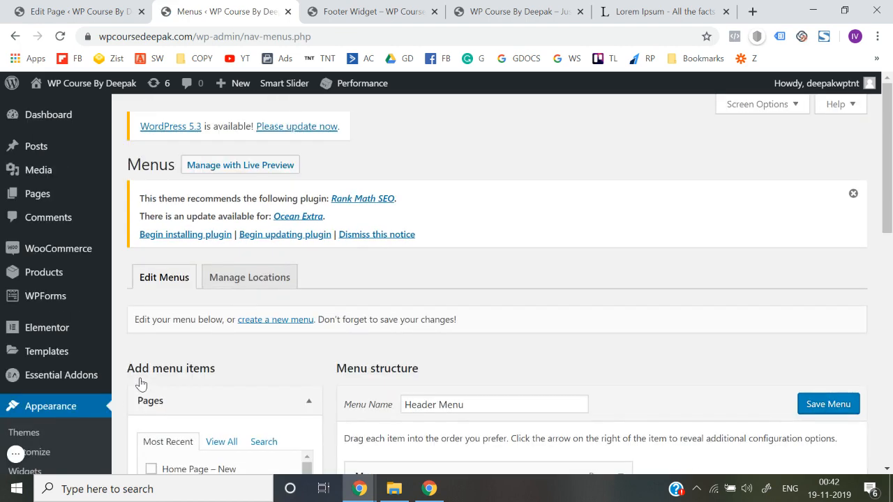
# Create a new navigation menu named Footer Widget Menu
pyautogui.scroll(-9, 422, 376)
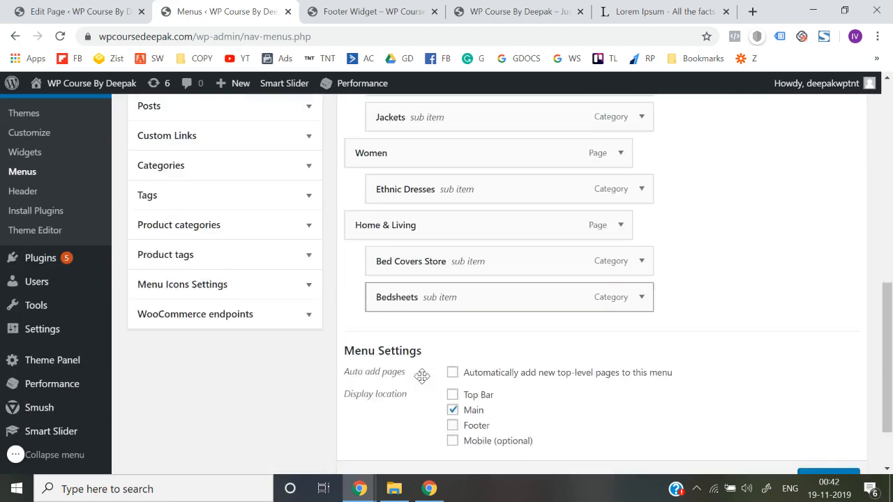
pyautogui.scroll(10, 417, 321)
pyautogui.scroll(-1, 334, 302)
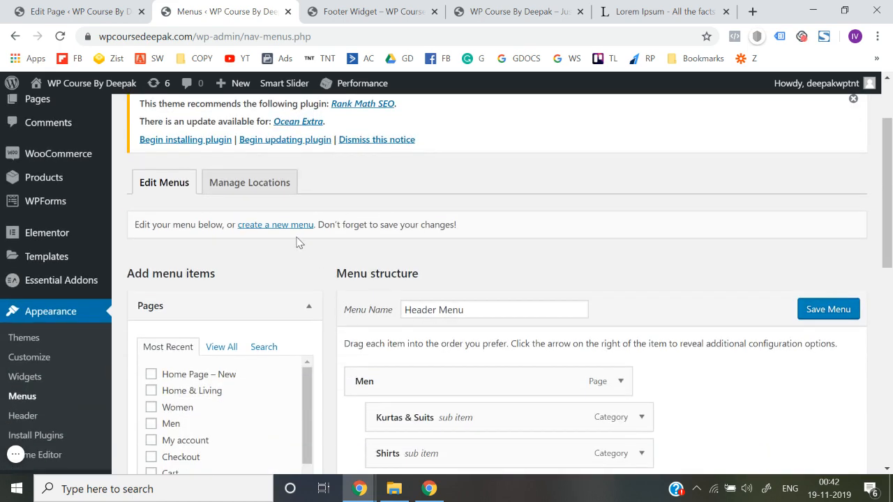
pyautogui.click(284, 230)
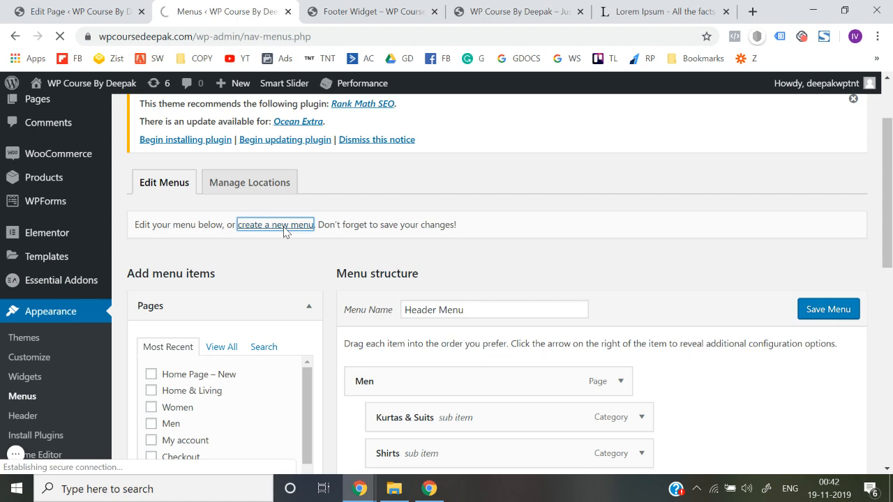
pyautogui.click(375, 7)
pyautogui.click(228, 11)
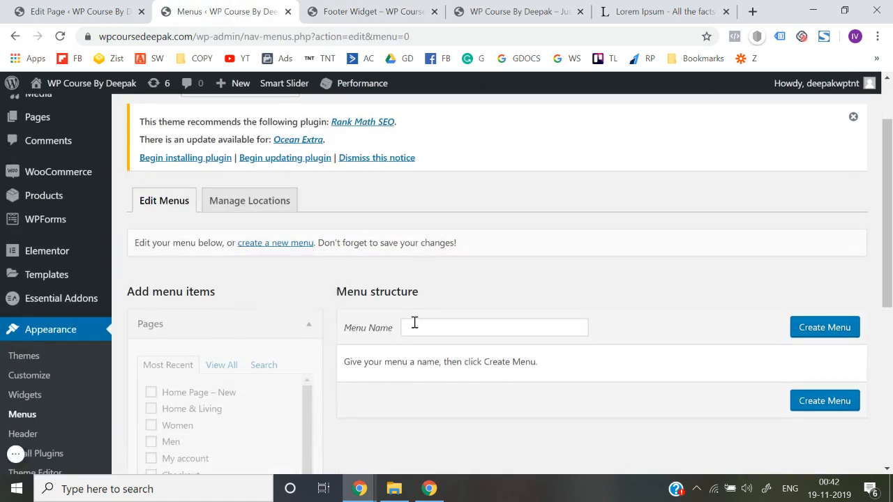
pyautogui.click(420, 326)
pyautogui.write('Footer Wi')
pyautogui.click(817, 335)
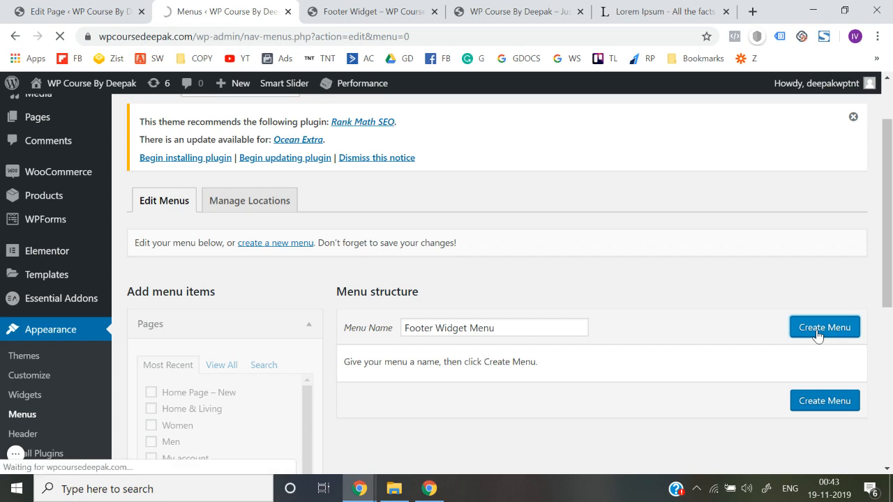
# Add the Home & Living, Men and Women pages to the Footer Widget Menu and save the menu
pyautogui.scroll(-1, 649, 297)
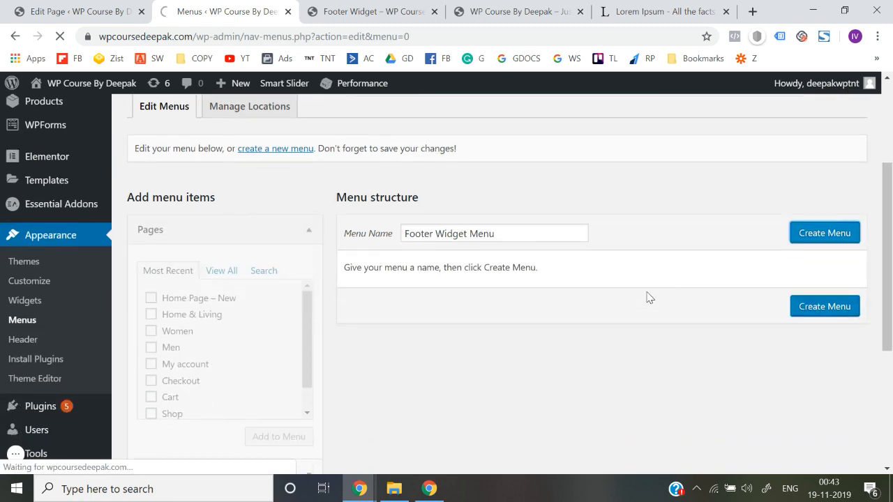
pyautogui.scroll(-3, 504, 338)
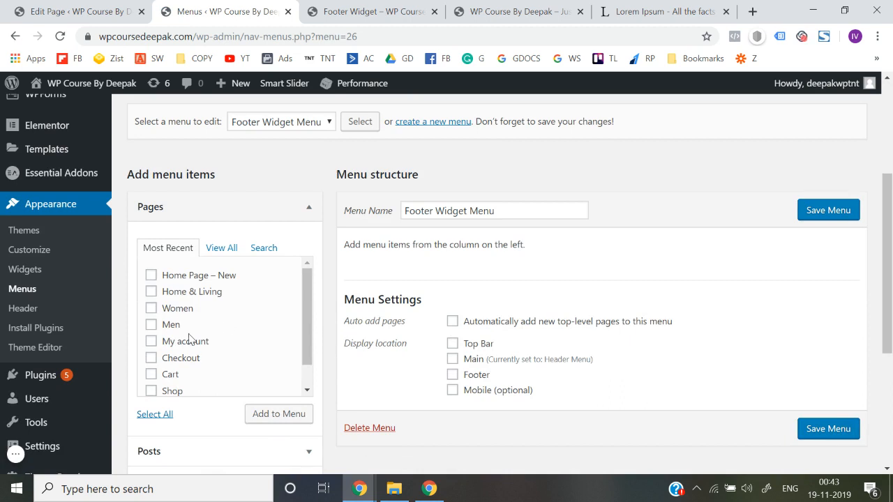
pyautogui.scroll(-1, 174, 335)
pyautogui.scroll(1, 193, 349)
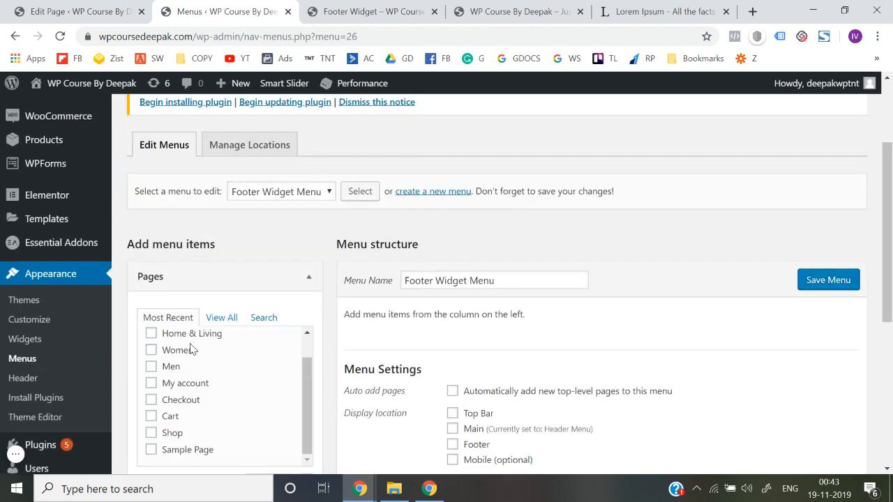
pyautogui.click(213, 315)
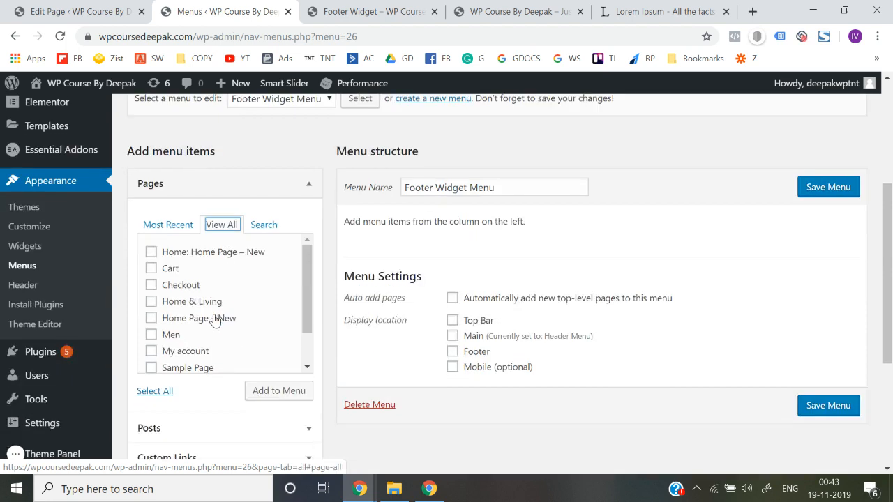
pyautogui.scroll(-1, 169, 338)
pyautogui.click(153, 328)
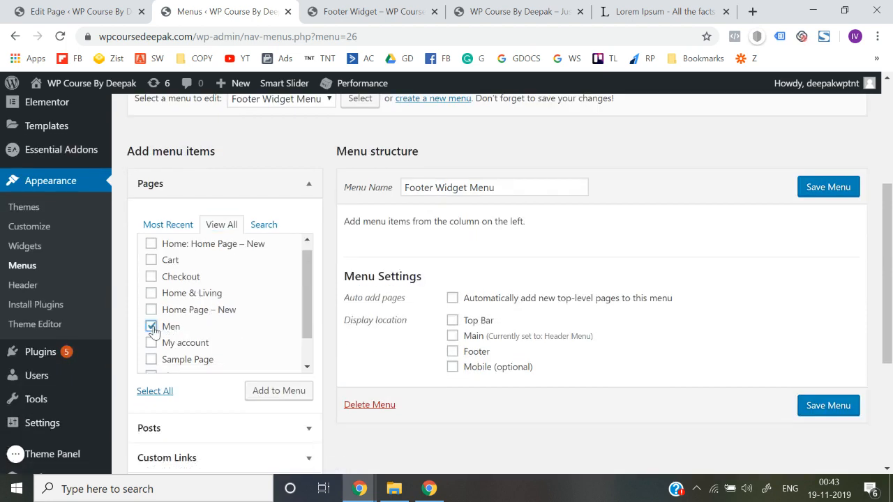
pyautogui.click(151, 293)
pyautogui.scroll(-2, 151, 289)
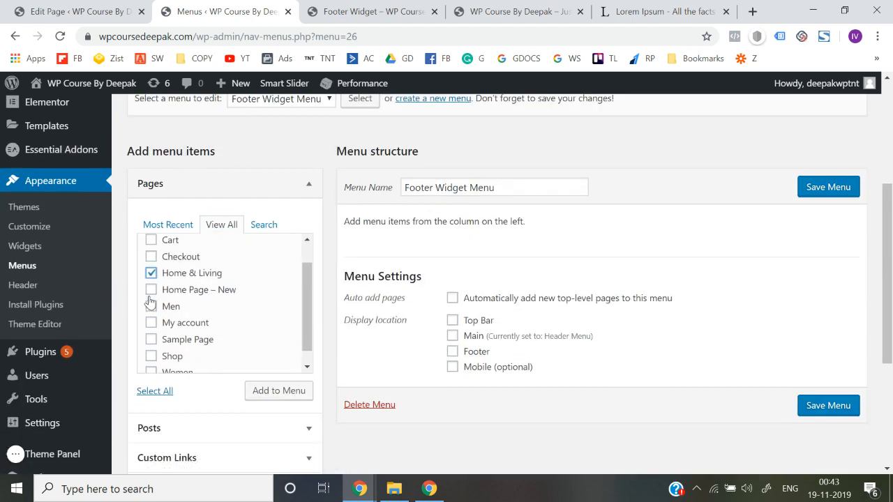
pyautogui.click(151, 357)
pyautogui.click(282, 392)
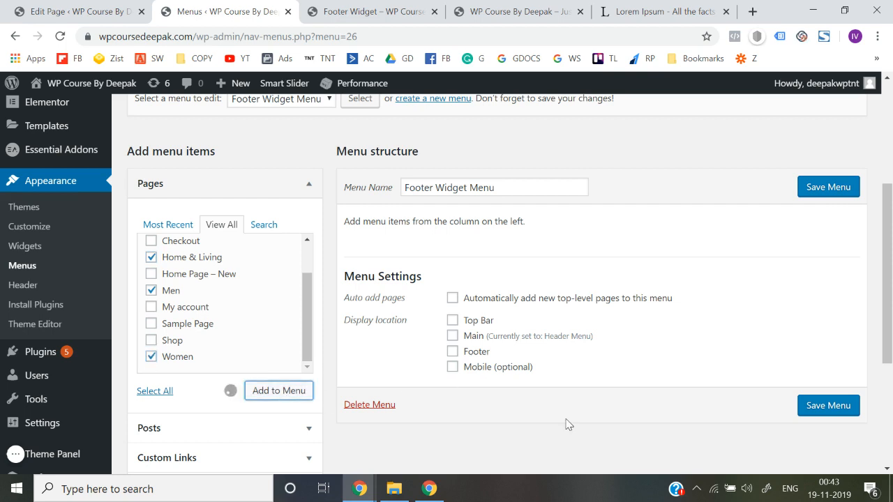
pyautogui.scroll(-1, 567, 424)
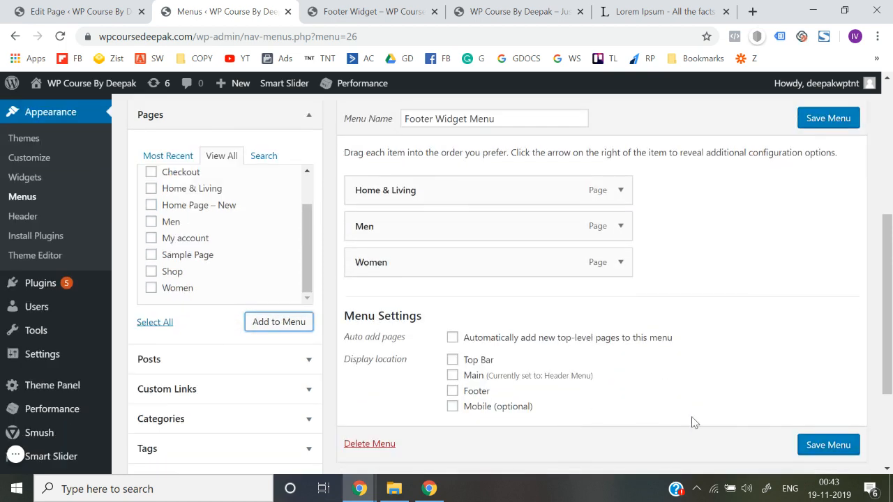
pyautogui.click(826, 450)
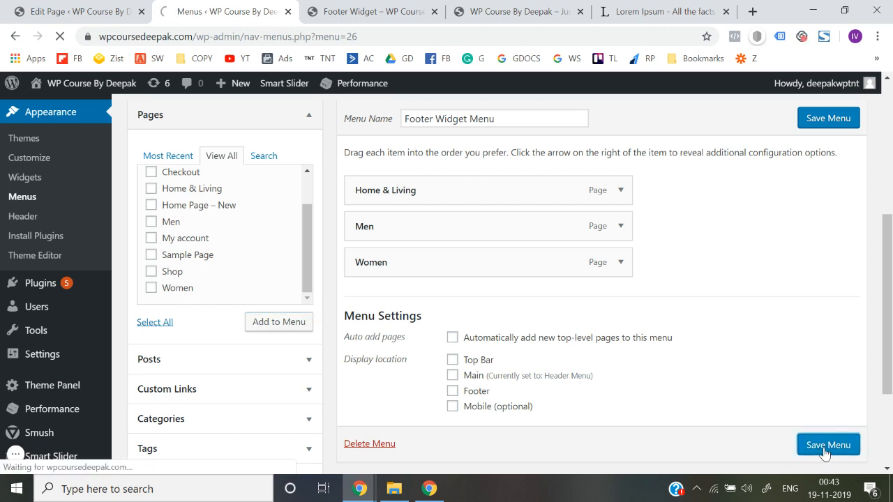
# Edit the Footer Widget template with Elementor, set its navigation menu widget to Footer Widget Menu, and update the template
pyautogui.click(413, 10)
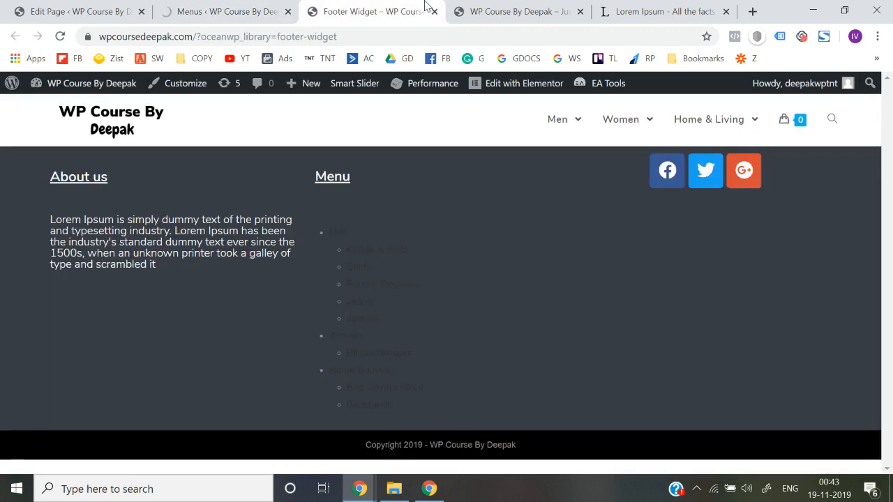
pyautogui.click(292, 5)
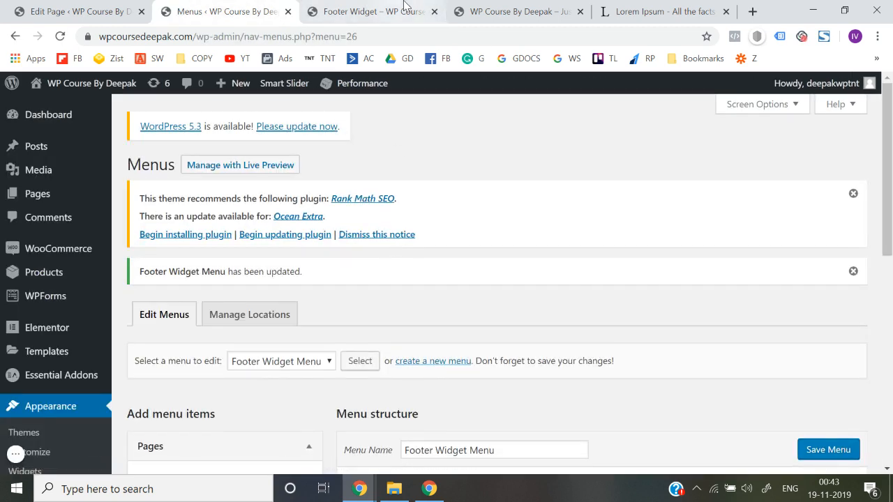
pyautogui.click(405, 9)
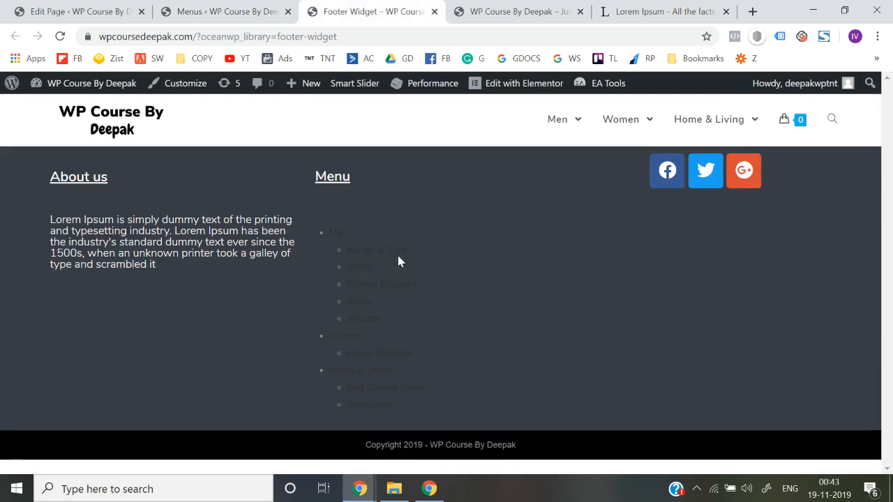
pyautogui.click(522, 83)
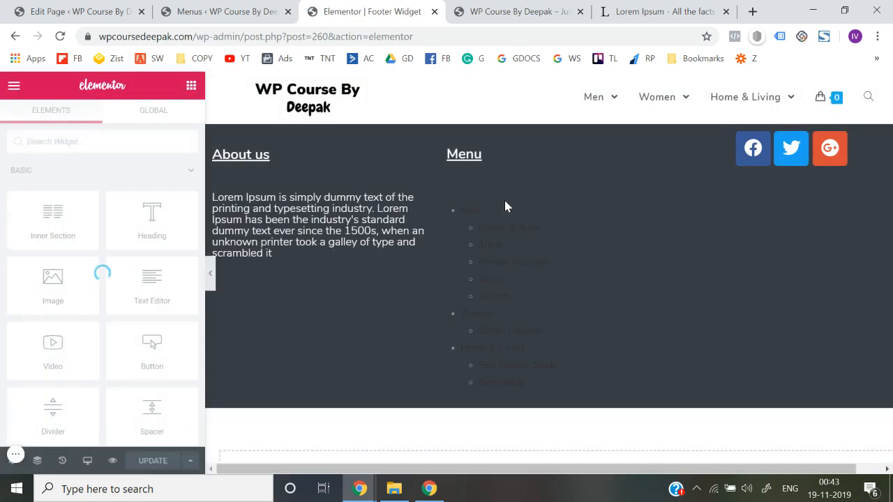
pyautogui.click(473, 209)
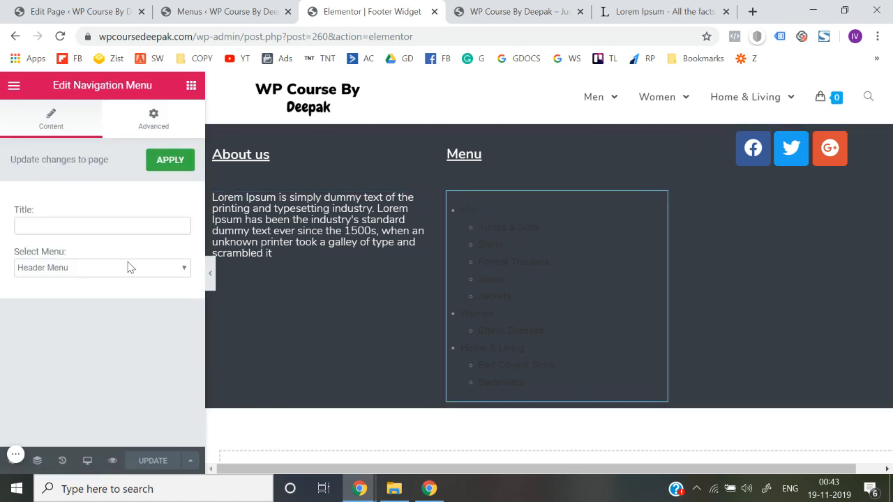
pyautogui.click(108, 277)
pyautogui.click(84, 293)
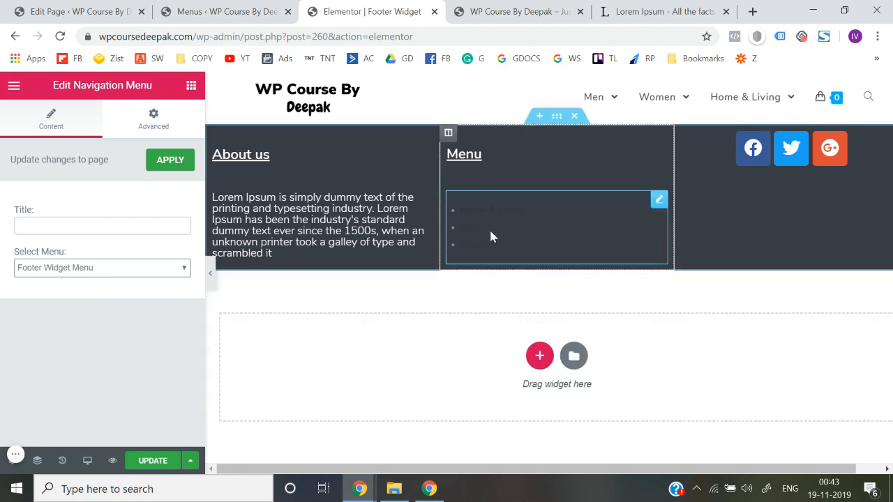
pyautogui.click(150, 462)
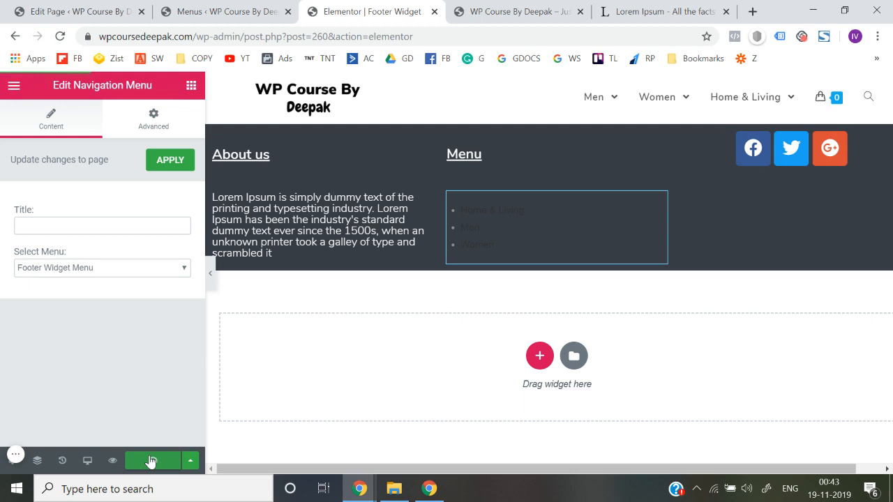
# Exit the Elementor editor to the template's edit screen and view the live Footer Widget page in a new tab
pyautogui.click(7, 90)
pyautogui.click(71, 409)
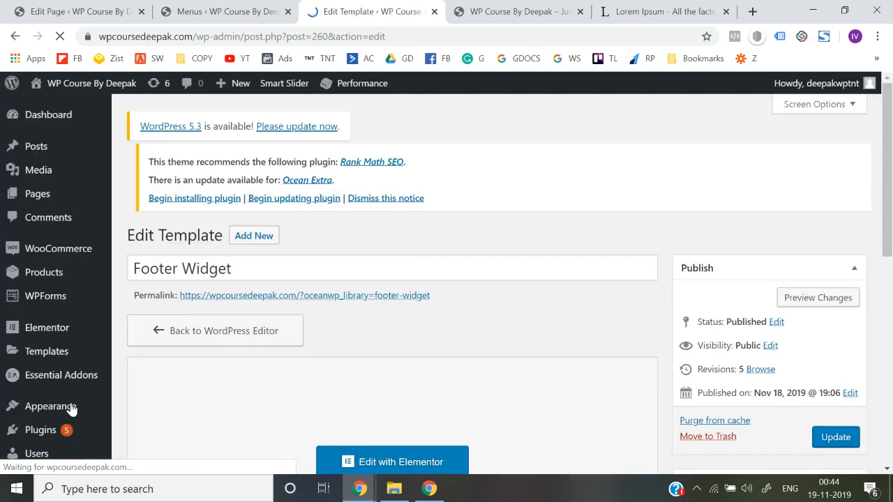
pyautogui.rightClick(233, 308)
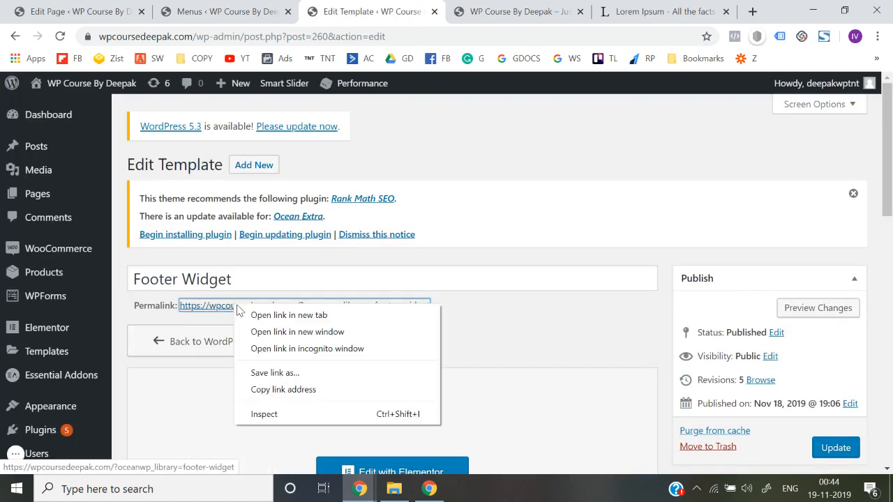
pyautogui.click(247, 313)
pyautogui.click(447, 7)
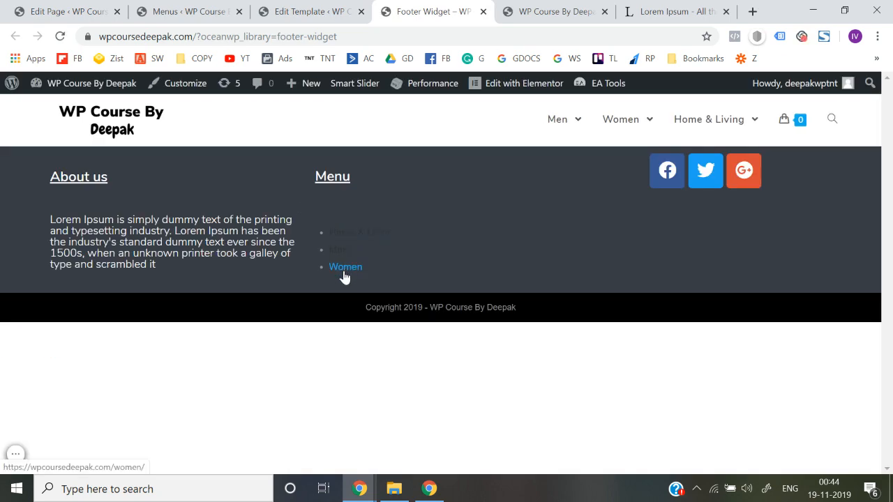
# Open the theme customizer from the footer page and look through its list of settings sections
pyautogui.click(186, 91)
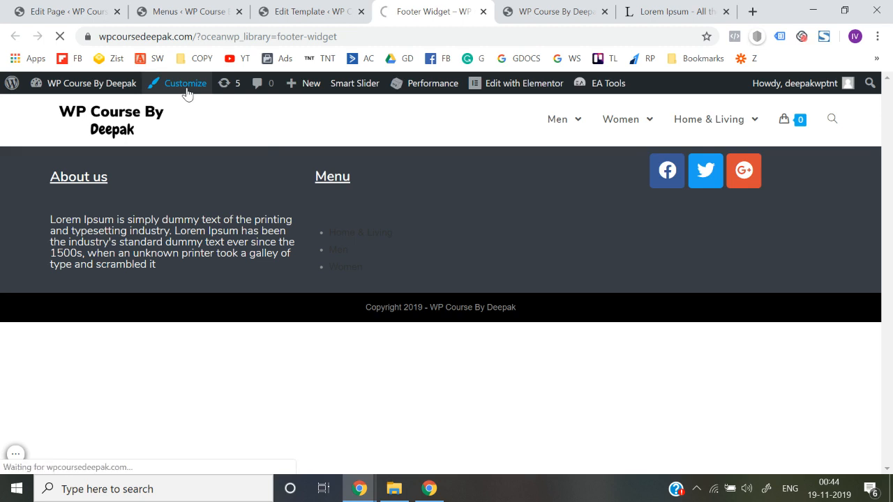
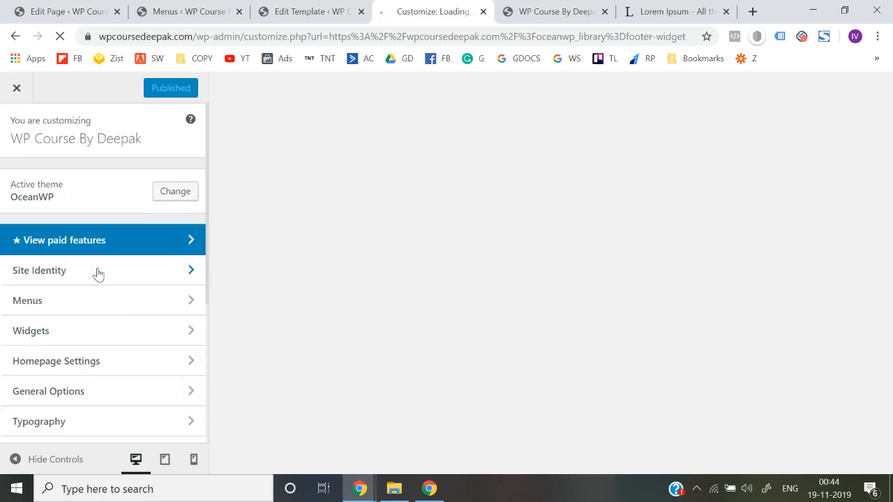
pyautogui.scroll(-3, 116, 321)
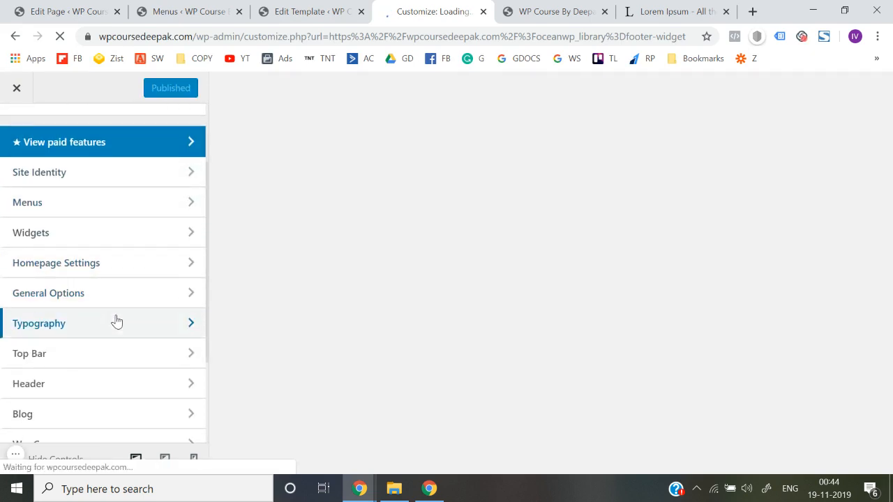
pyautogui.scroll(-1, 116, 319)
pyautogui.scroll(-1, 116, 319)
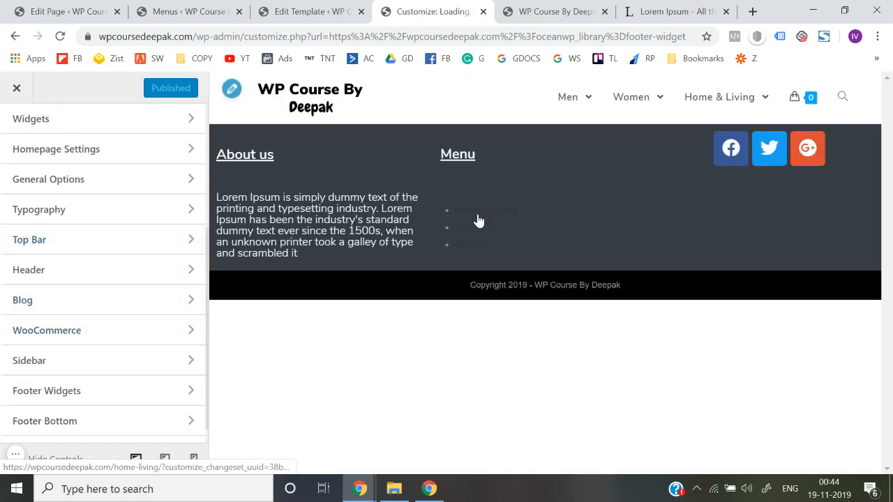
pyautogui.scroll(-1, 106, 314)
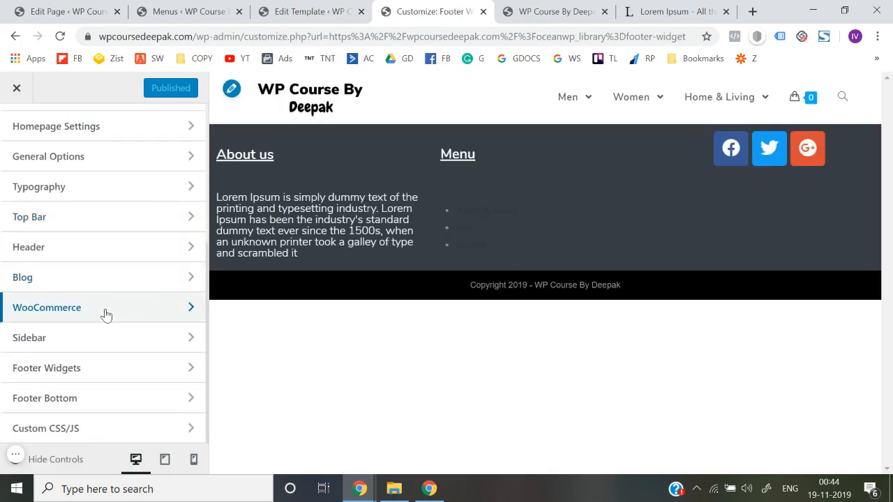
pyautogui.scroll(5, 105, 313)
pyautogui.scroll(-5, 101, 322)
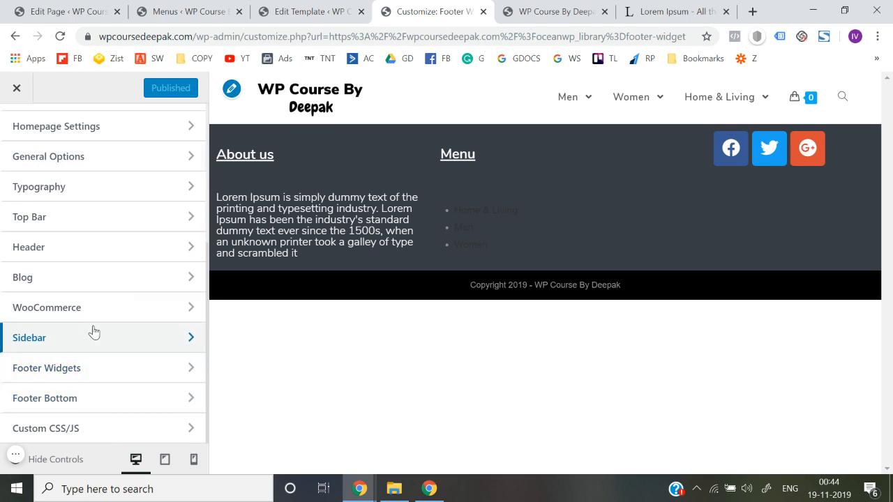
pyautogui.scroll(3, 87, 244)
pyautogui.scroll(-1, 86, 247)
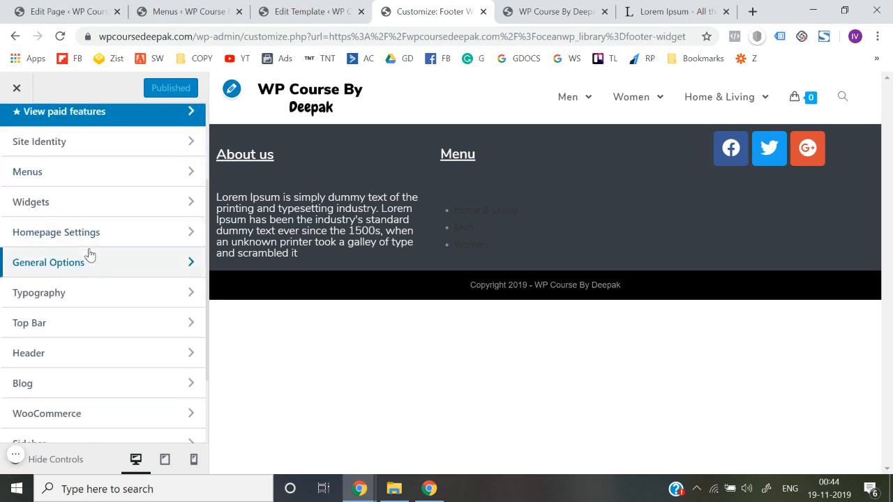
pyautogui.scroll(-1, 100, 237)
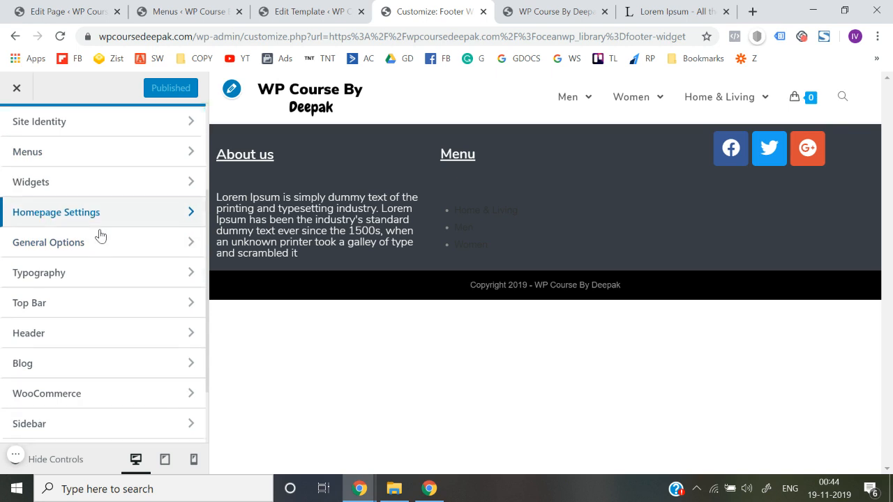
# Check the customizer's Widgets section and the General Styling options under General Options for settings that affect the footer menu
pyautogui.click(94, 191)
pyautogui.click(21, 141)
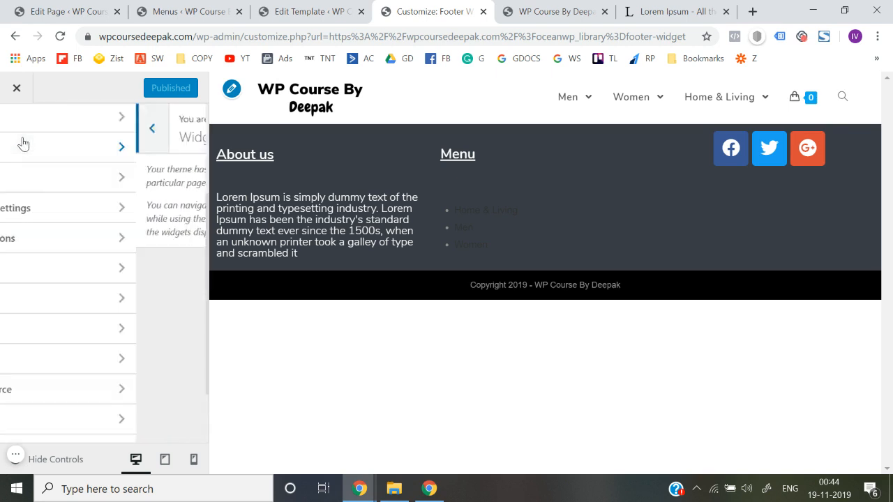
pyautogui.scroll(-1, 65, 246)
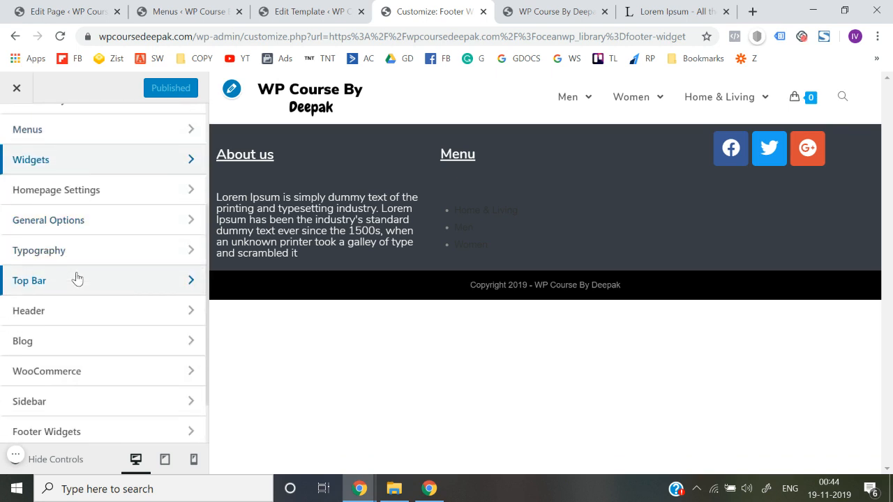
pyautogui.click(76, 219)
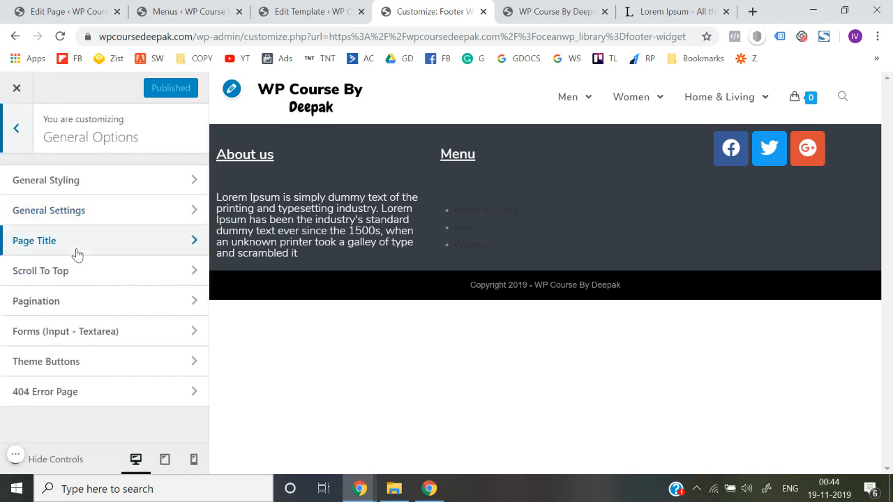
pyautogui.click(81, 182)
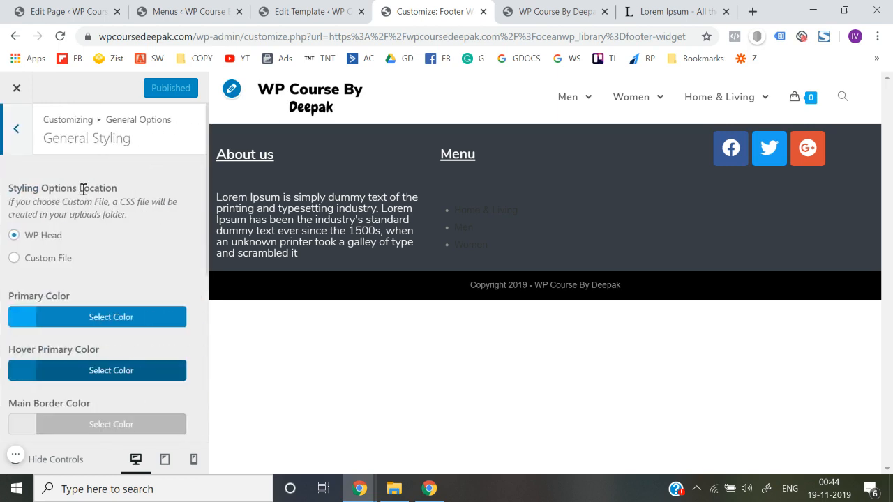
pyautogui.scroll(-2, 3, 339)
pyautogui.scroll(-5, 3, 338)
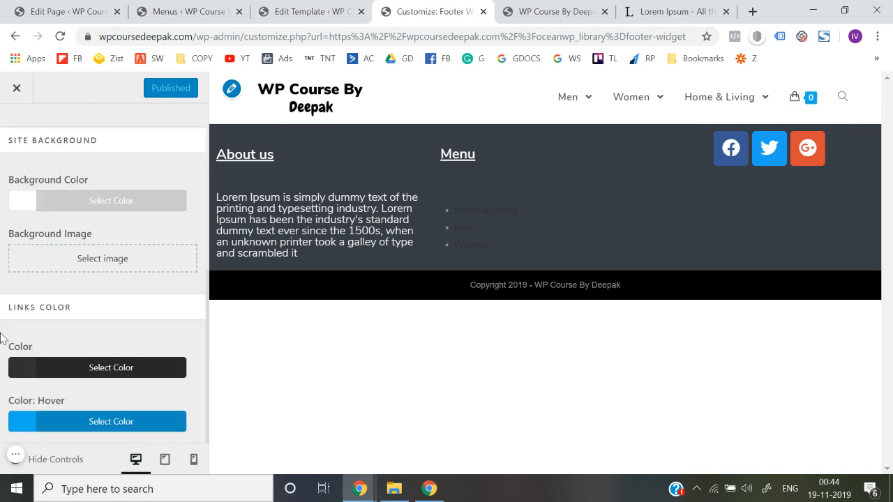
pyautogui.scroll(7, 74, 345)
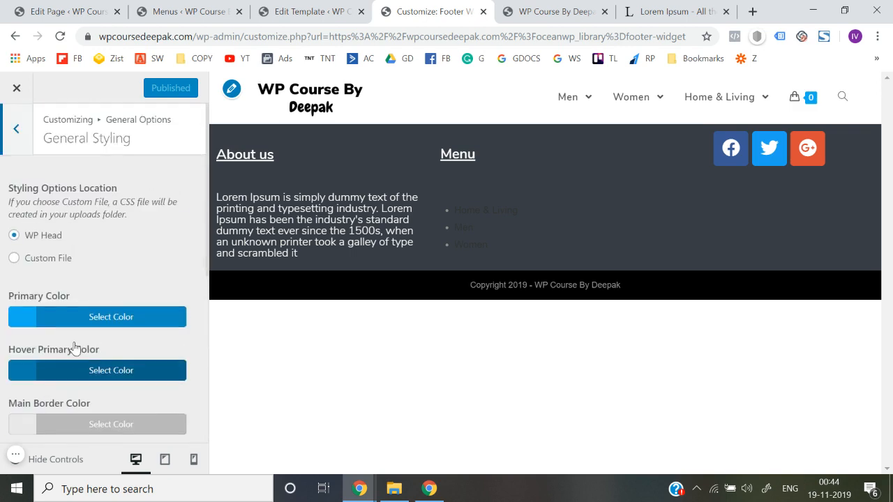
pyautogui.click(15, 130)
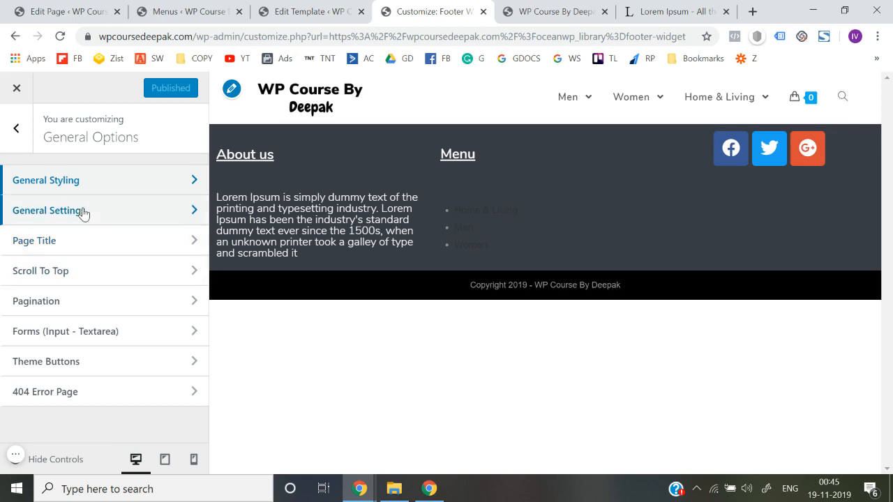
pyautogui.click(16, 145)
# Open the customizer's Footer Widgets section and enable footer widgets
pyautogui.scroll(-2, 63, 273)
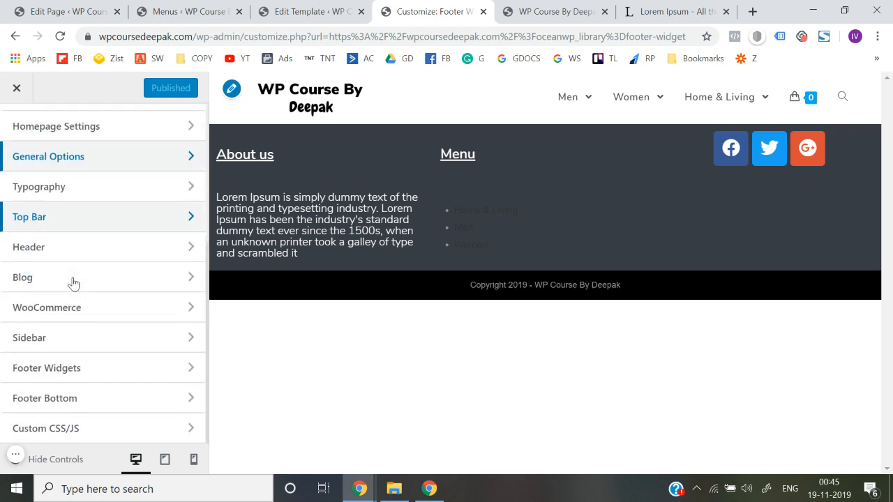
pyautogui.click(80, 370)
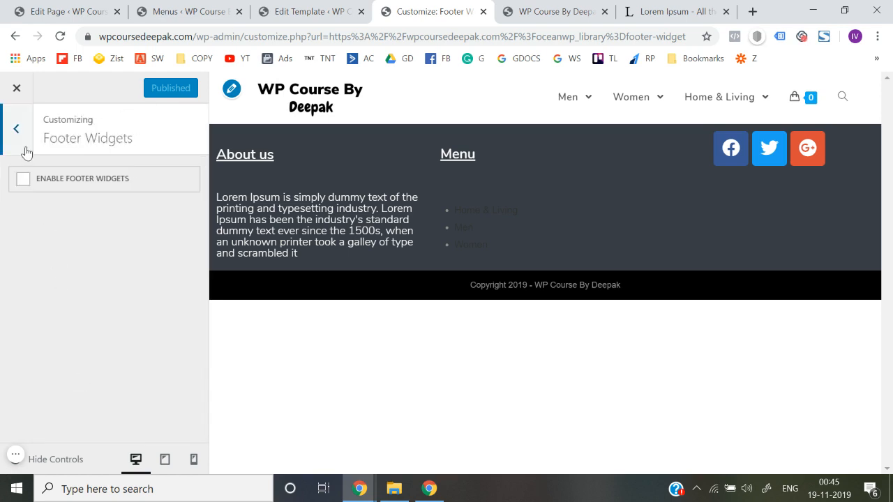
pyautogui.click(17, 129)
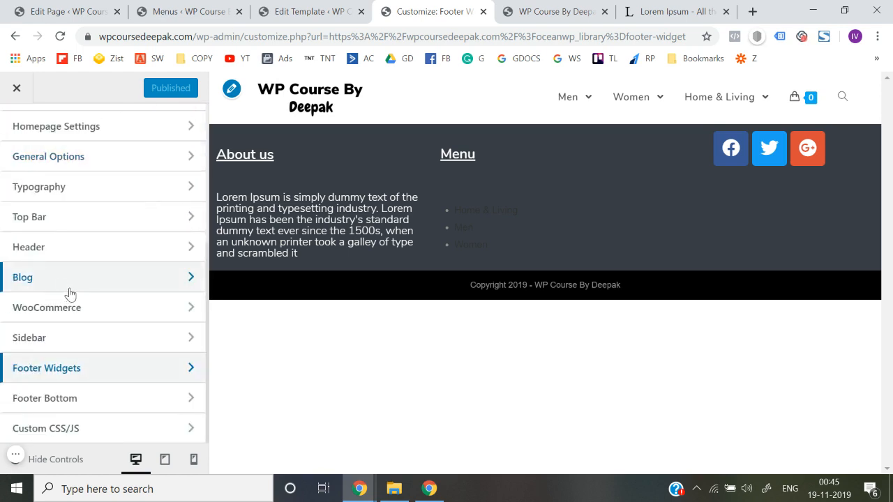
pyautogui.click(60, 369)
pyautogui.click(24, 181)
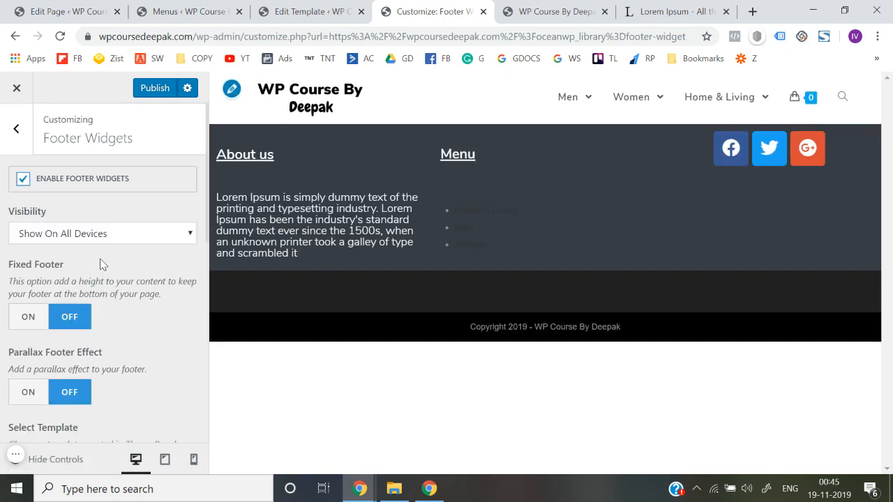
# Look through the Footer Widgets options and select Footer Widget as the template
pyautogui.scroll(-4, 99, 264)
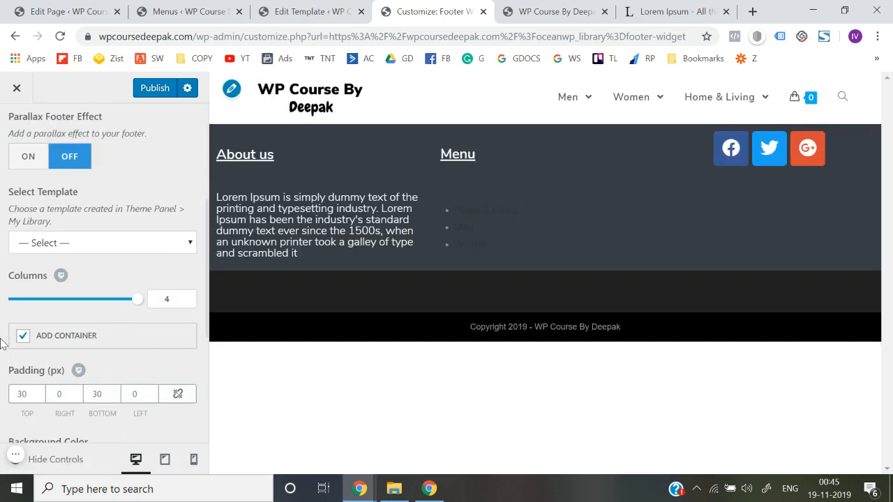
pyautogui.scroll(-3, 2, 345)
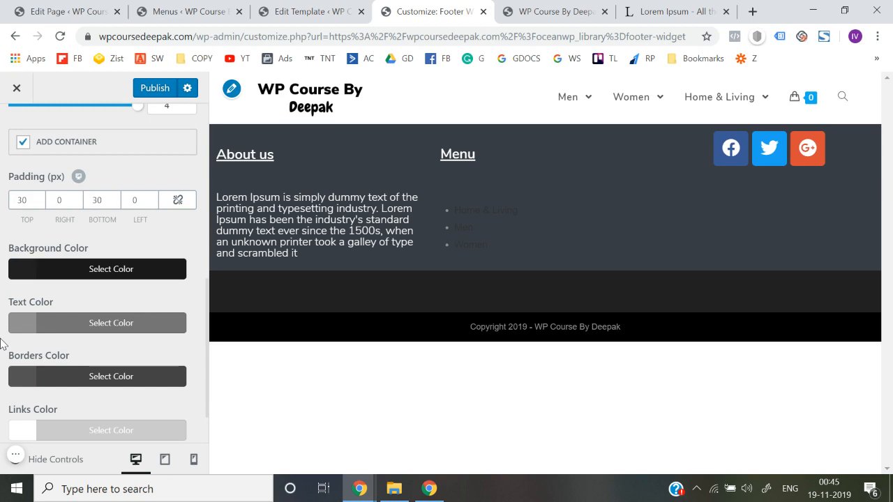
pyautogui.scroll(3, 50, 307)
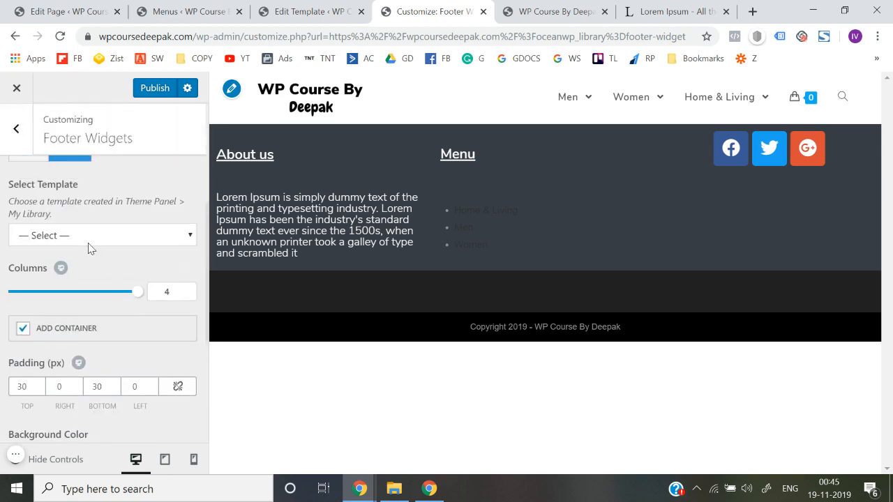
pyautogui.click(94, 237)
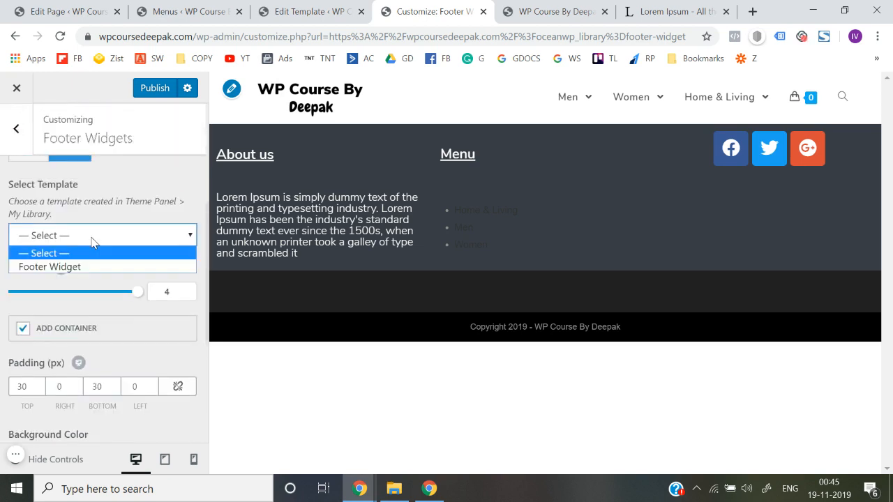
pyautogui.click(68, 267)
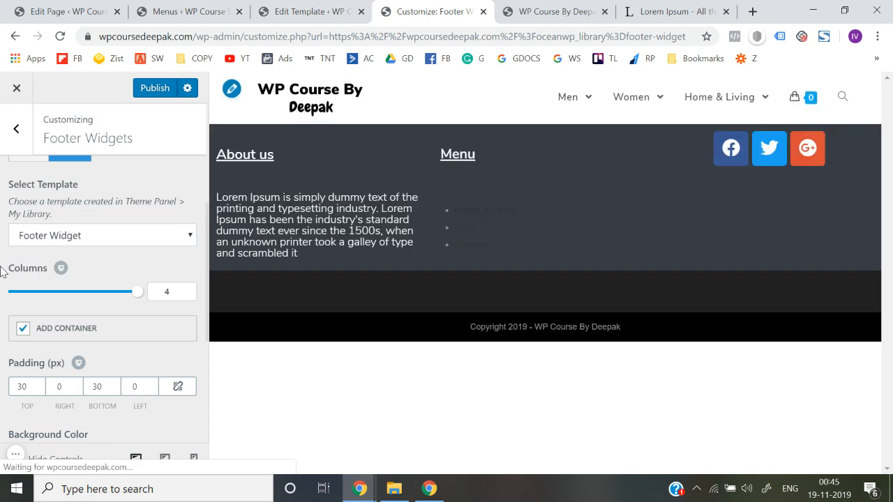
# Try several preset swatches for the footer widgets' text color, including orange, yellow and blue, and settle on purple #8224e3
pyautogui.scroll(3, 54, 269)
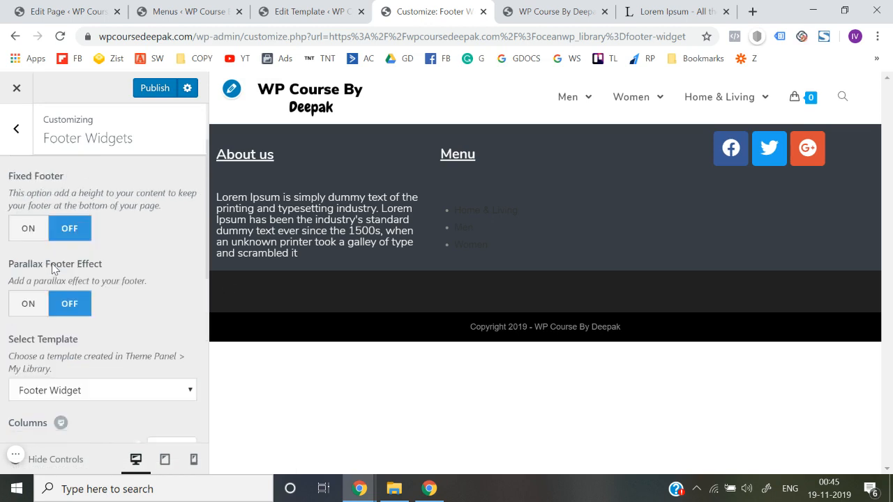
pyautogui.scroll(-1, 51, 270)
pyautogui.scroll(1, 52, 269)
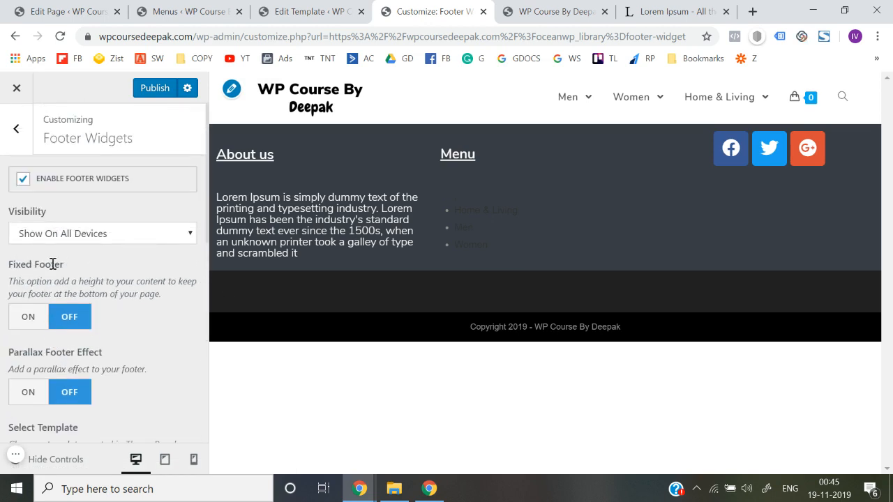
pyautogui.scroll(-2, 53, 265)
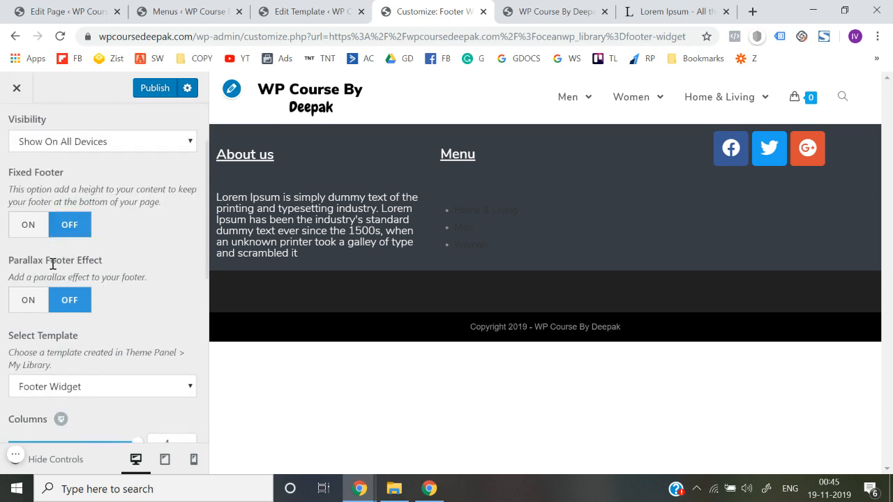
pyautogui.scroll(-3, 55, 269)
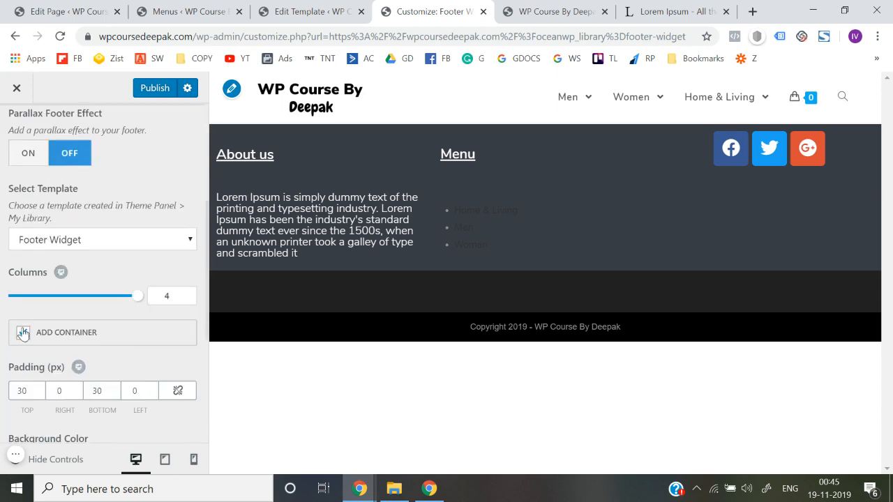
pyautogui.scroll(-2, 26, 341)
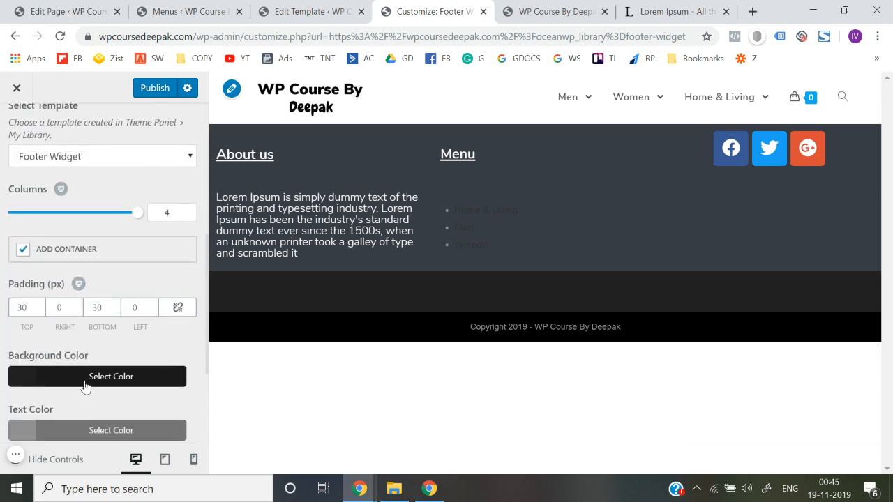
pyautogui.scroll(-1, 91, 384)
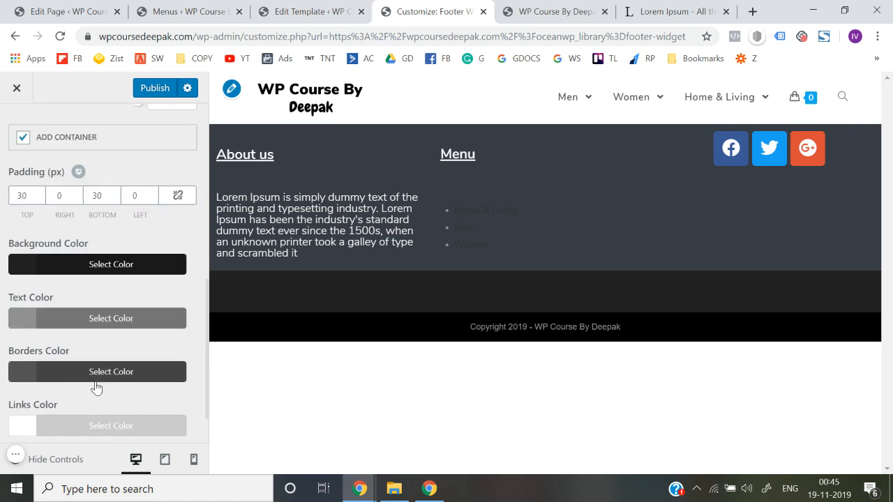
pyautogui.click(66, 323)
pyautogui.scroll(-2, 70, 345)
pyautogui.click(72, 371)
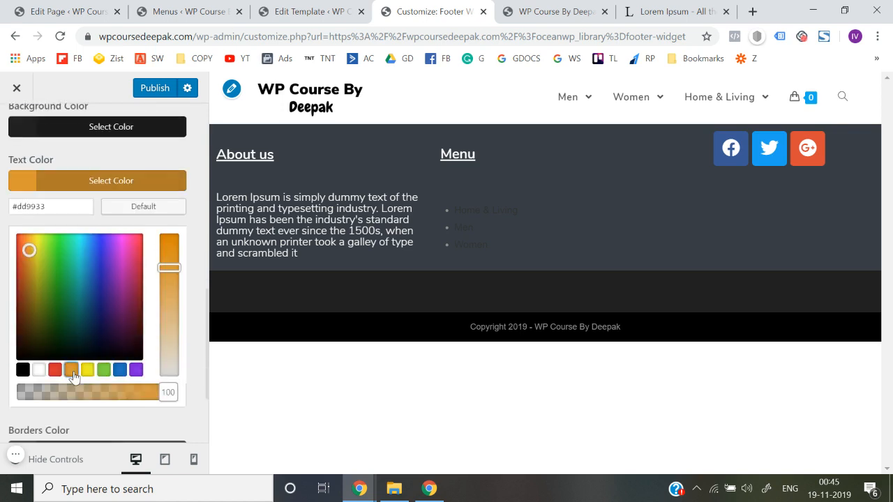
pyautogui.click(88, 371)
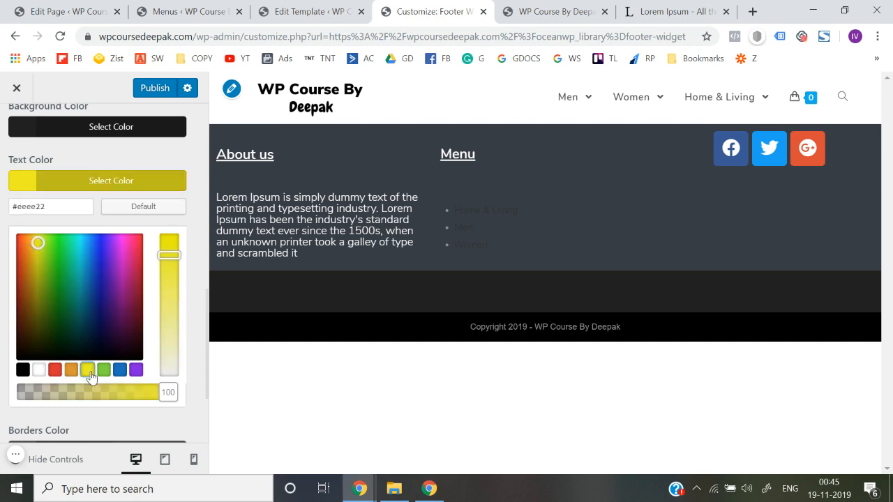
pyautogui.click(103, 370)
pyautogui.click(120, 373)
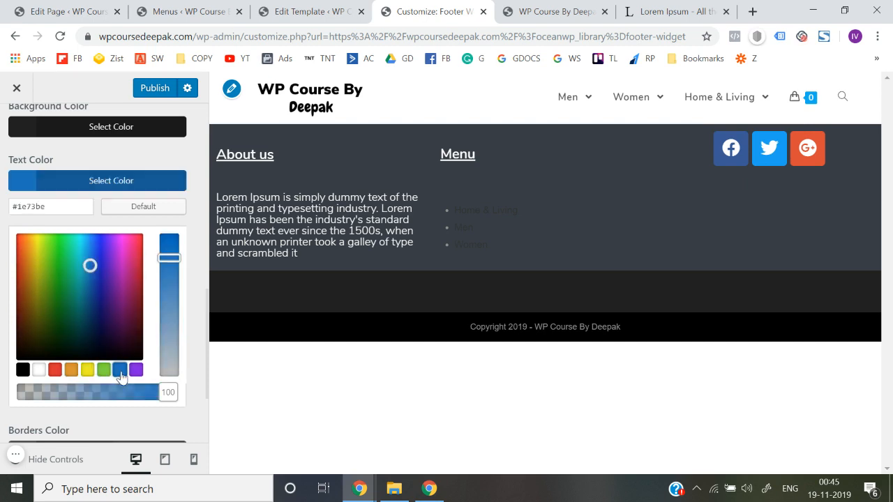
pyautogui.click(134, 372)
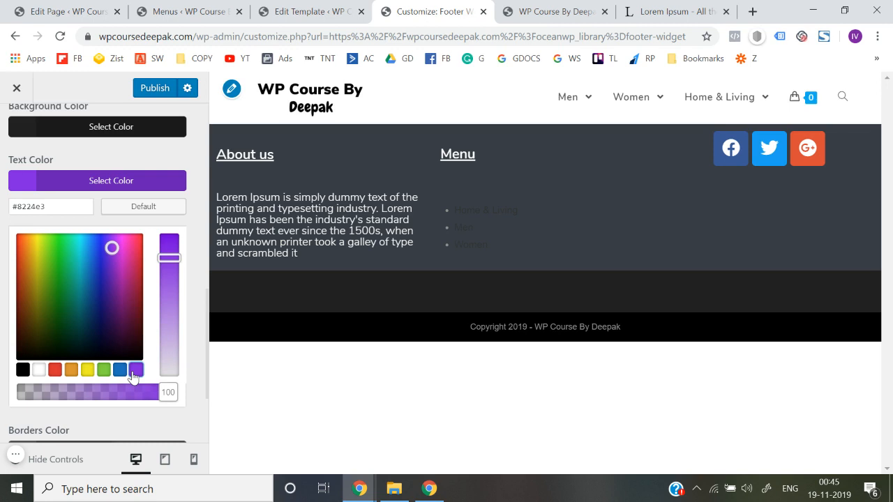
pyautogui.click(1, 340)
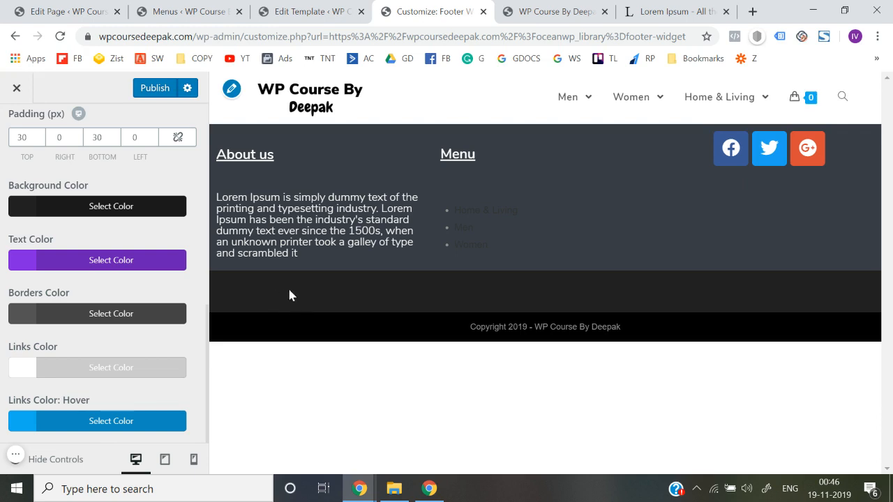
# Turn off Add Container for the footer widgets, reduce Columns to 1, and review the remaining options
pyautogui.scroll(10, 1, 302)
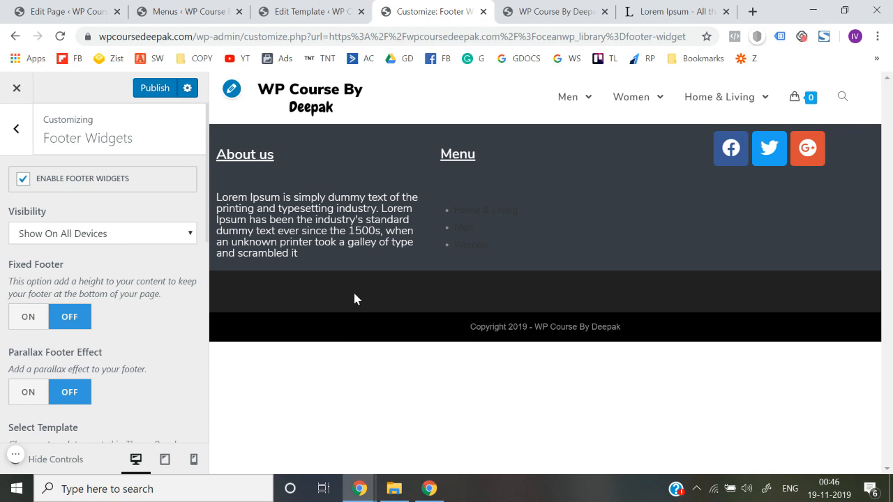
pyautogui.scroll(-2, 74, 313)
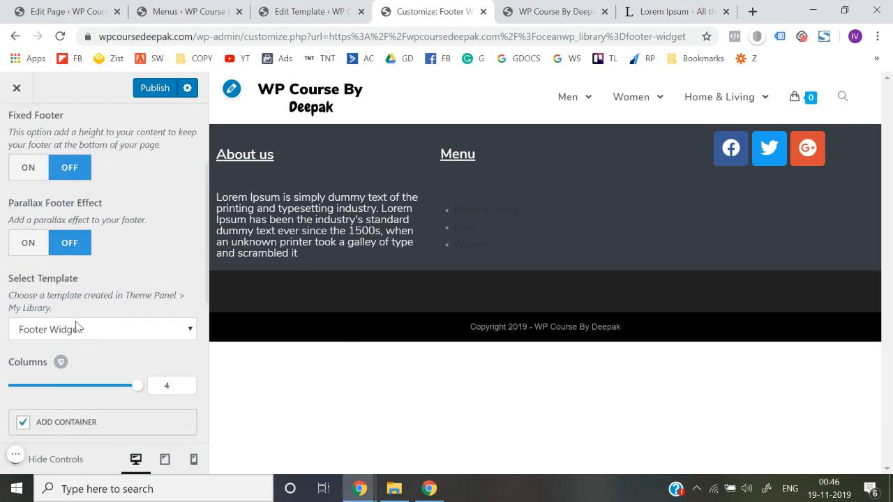
pyautogui.scroll(-1, 80, 332)
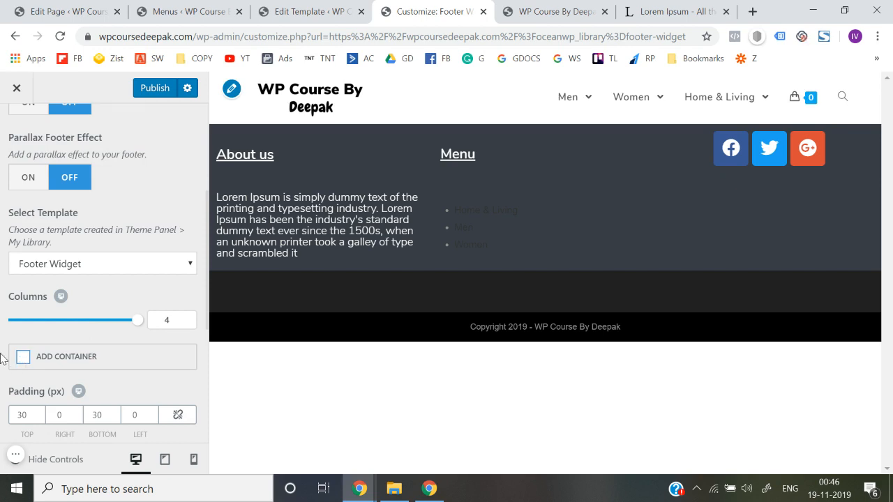
pyautogui.scroll(-1, 3, 358)
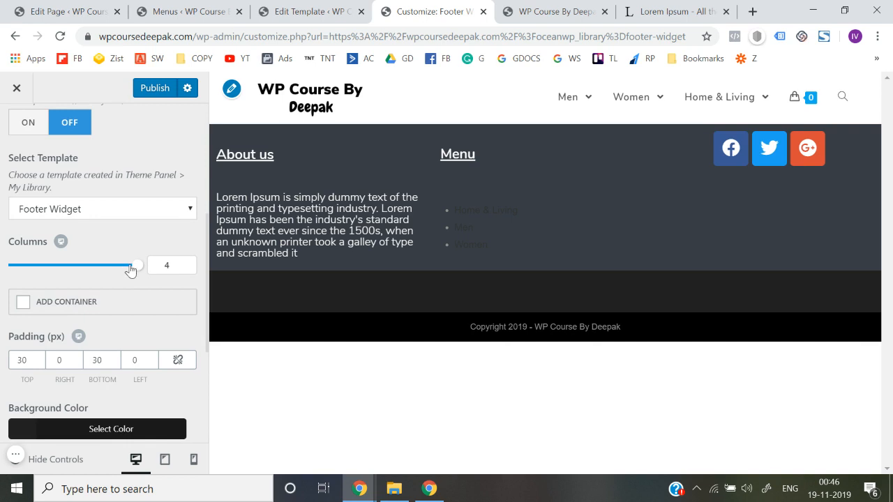
pyautogui.moveTo(136, 266); pyautogui.dragTo(2, 272)
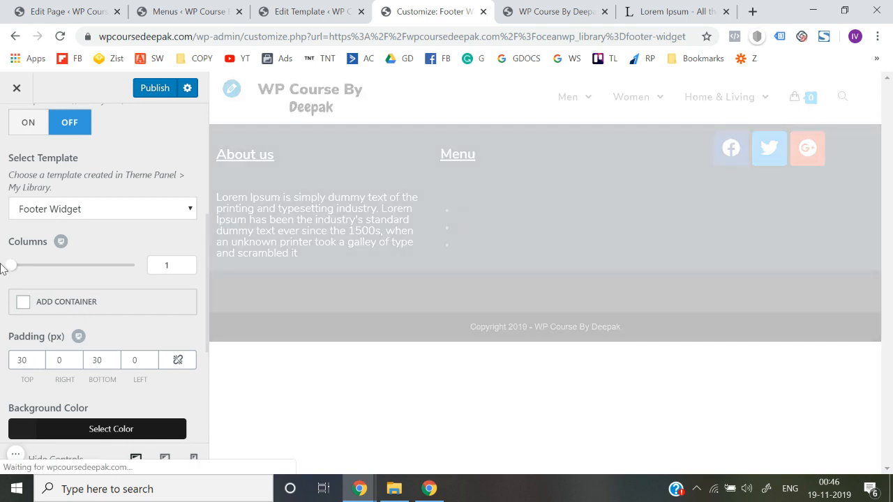
pyautogui.scroll(-4, 2, 271)
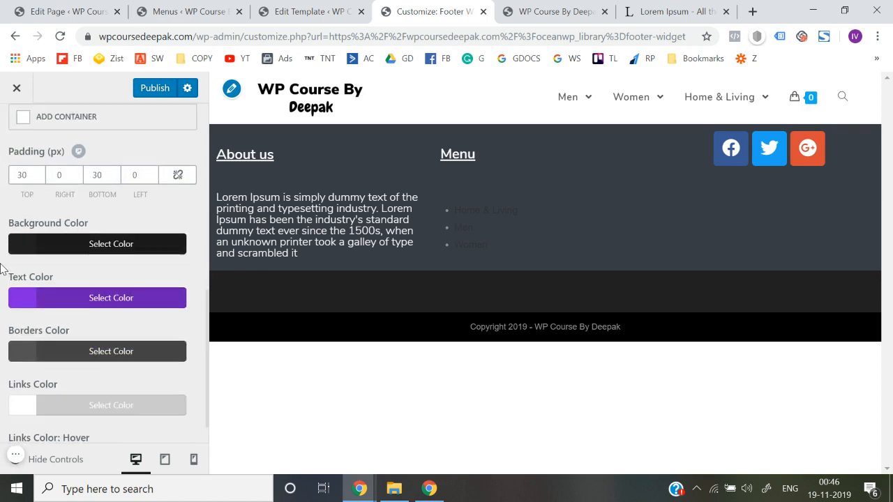
pyautogui.scroll(5, 2, 271)
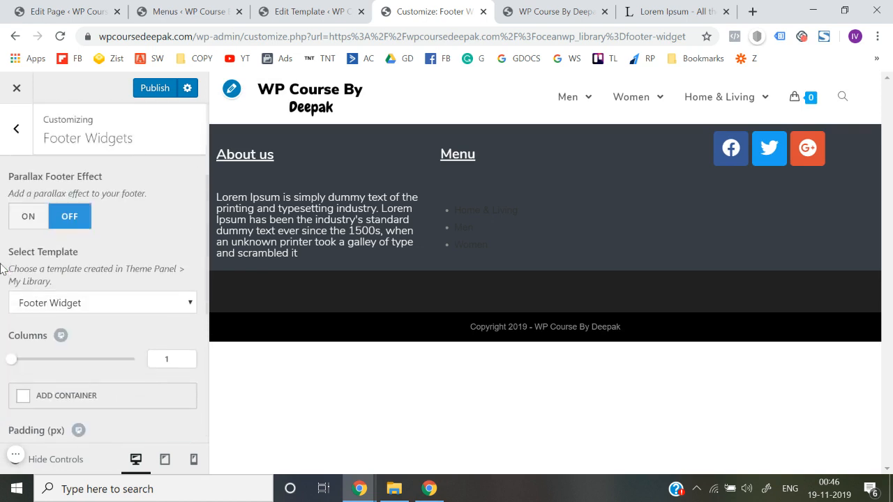
pyautogui.scroll(3, 2, 271)
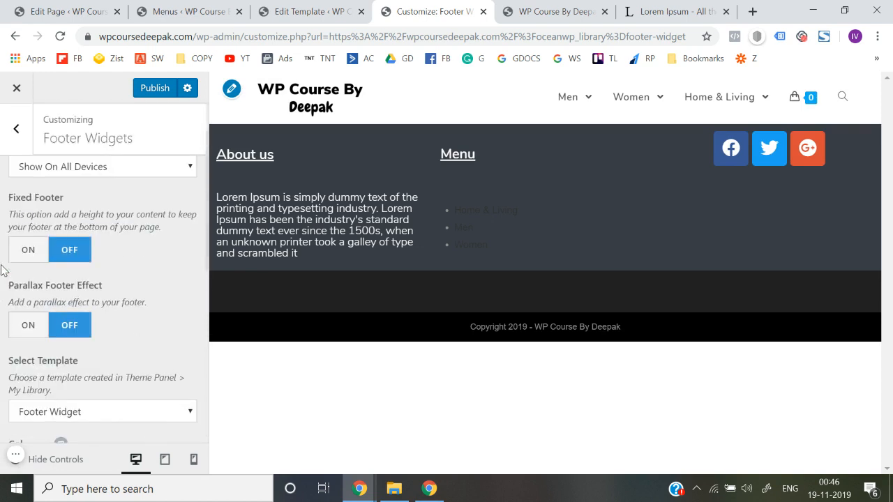
# Review the footer widgets' Visibility choices, select Show On All Devices, and check the chosen template
pyautogui.scroll(1, 1, 270)
pyautogui.scroll(3, 26, 270)
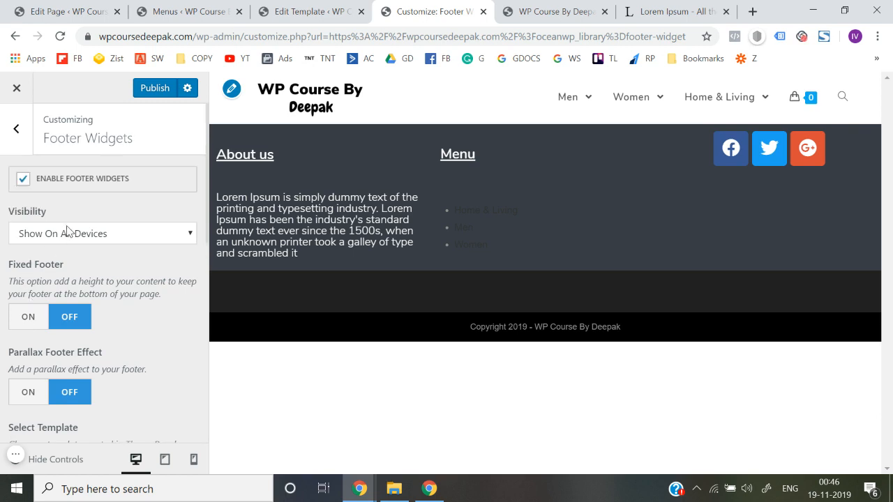
pyautogui.click(67, 232)
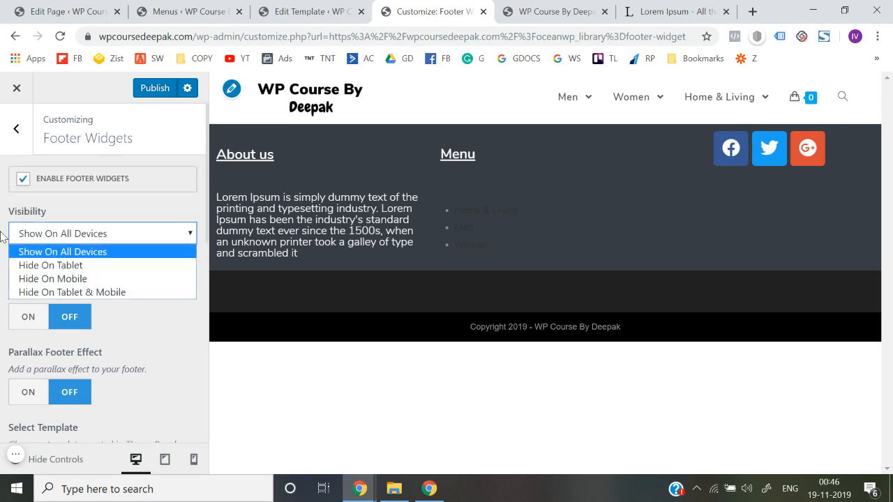
pyautogui.click(88, 252)
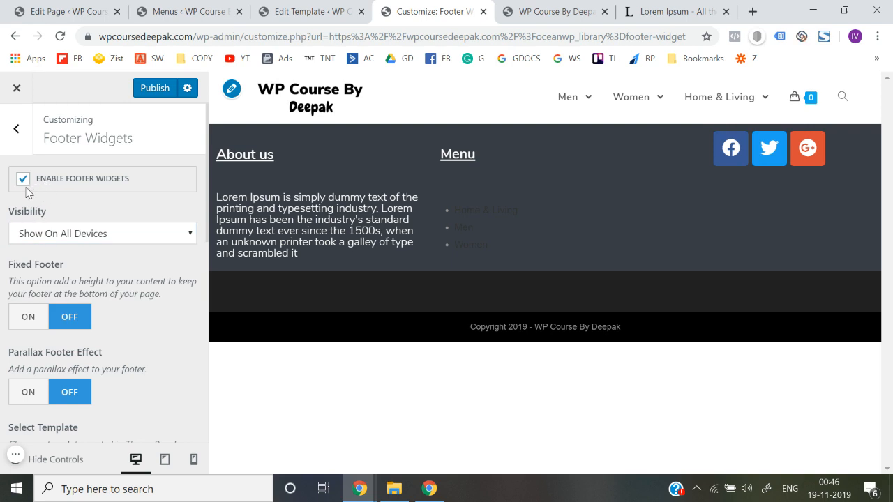
pyautogui.scroll(-3, 2, 291)
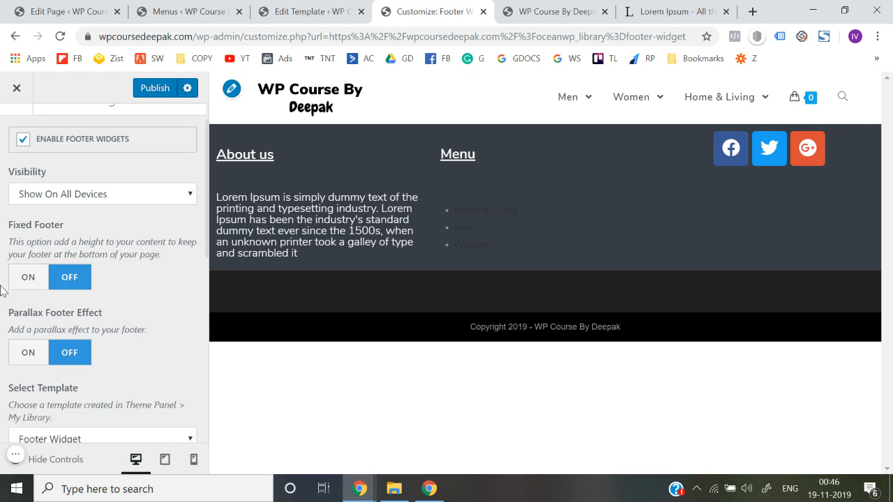
pyautogui.scroll(3, 2, 332)
pyautogui.scroll(-2, 2, 328)
pyautogui.scroll(-1, 3, 331)
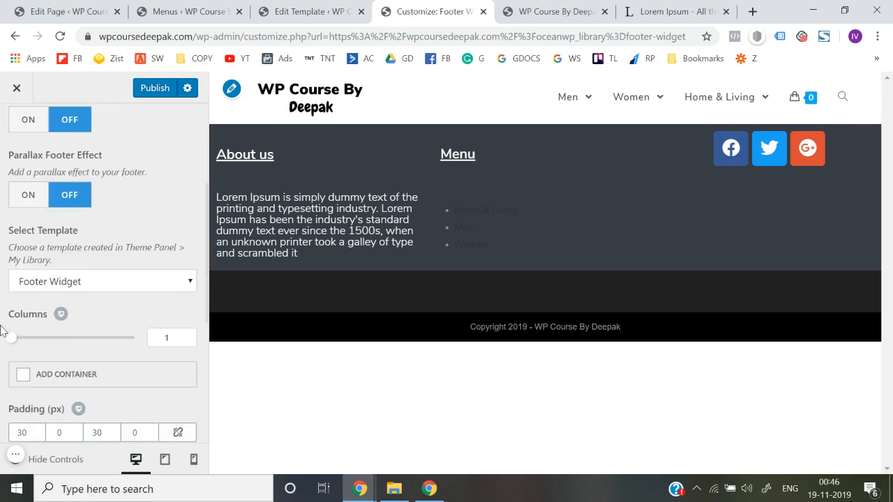
pyautogui.click(125, 281)
pyautogui.click(125, 281)
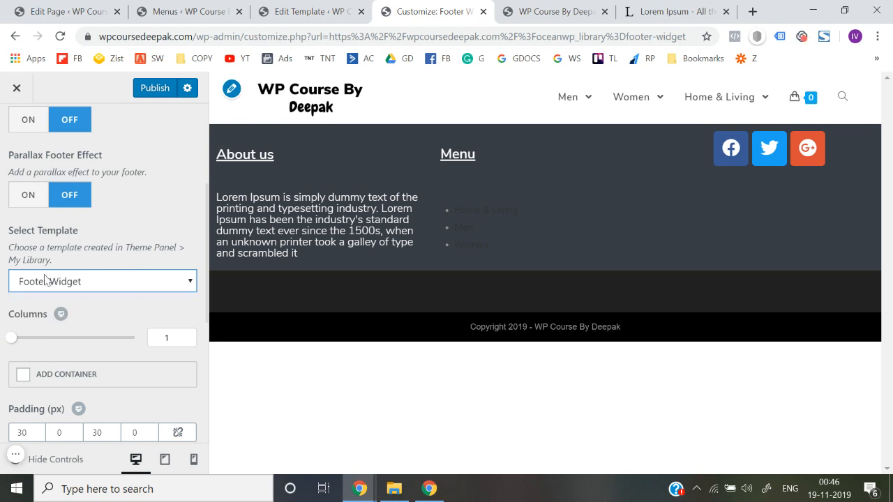
pyautogui.scroll(-1, 2, 272)
pyautogui.scroll(-1, 2, 297)
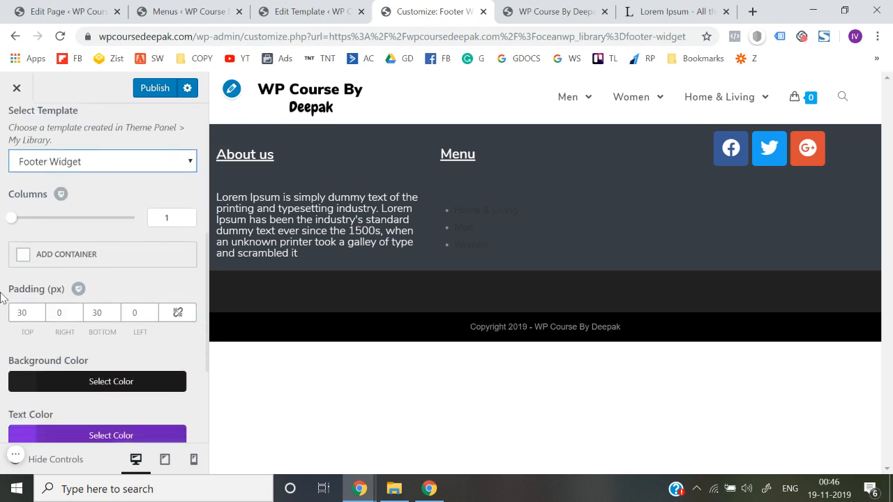
# Clear the top, right, bottom and left padding values of the footer widgets
pyautogui.scroll(-1, 2, 296)
pyautogui.doubleClick(24, 256)
pyautogui.press('BackSpace')
pyautogui.press('Tab')
pyautogui.press('BackSpace')
pyautogui.press('Tab')
pyautogui.press('BackSpace')
pyautogui.press('Tab')
pyautogui.press('BackSpace')
pyautogui.press('Tab')
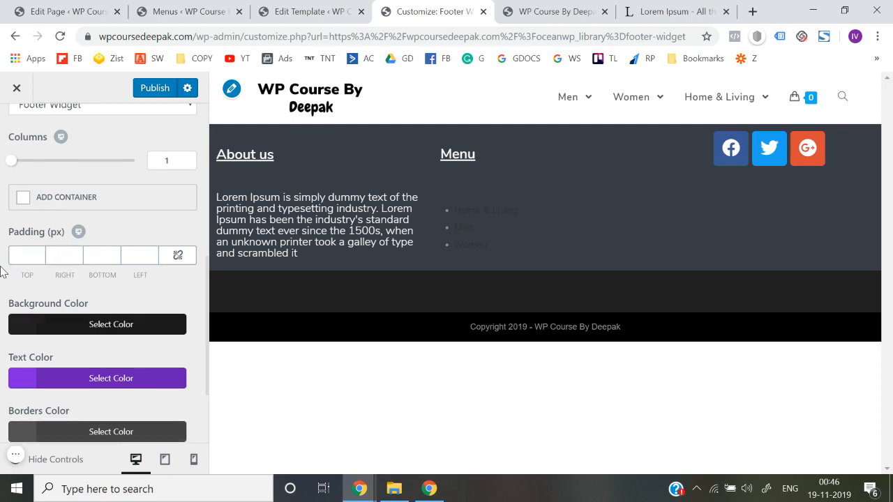
pyautogui.scroll(-2, 2, 270)
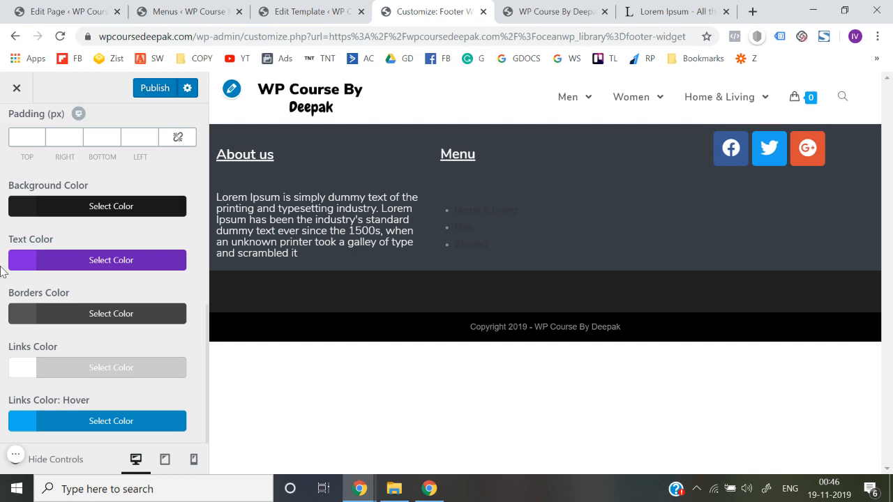
# Disable the footer widgets in the preview and leave the customizer, discarding the unpublished changes
pyautogui.scroll(5, 2, 270)
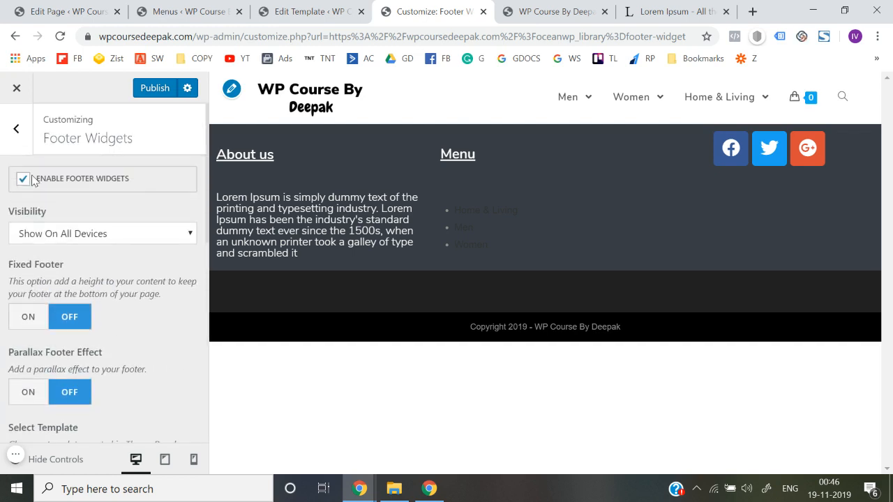
pyautogui.click(23, 182)
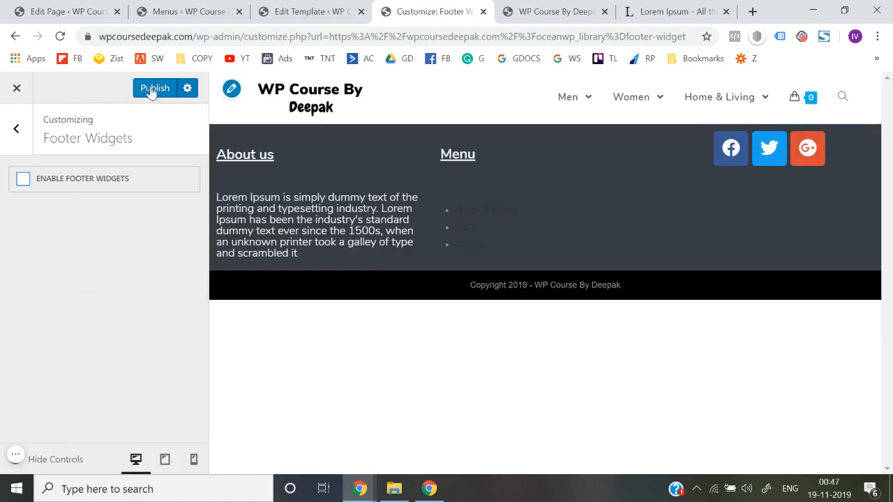
pyautogui.click(27, 90)
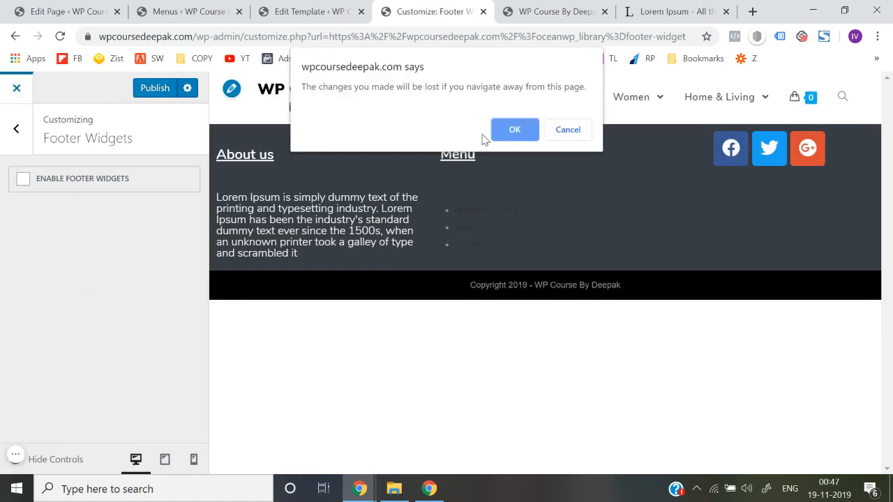
pyautogui.click(513, 124)
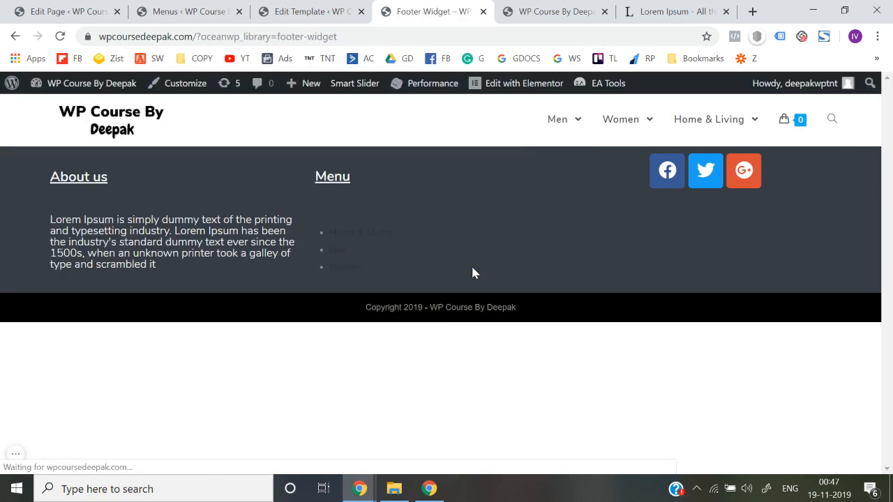
# Open the Footer Widget template in Elementor and show the Navigation Menu widget's advanced settings
pyautogui.click(502, 92)
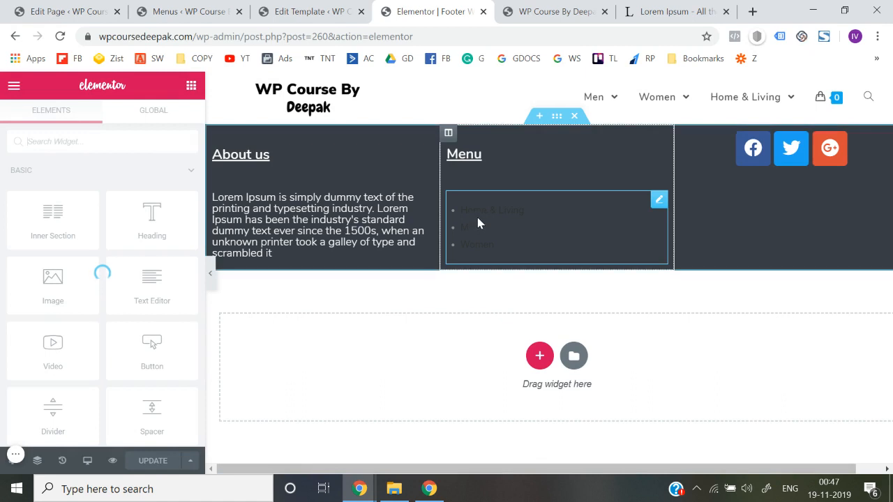
pyautogui.click(660, 202)
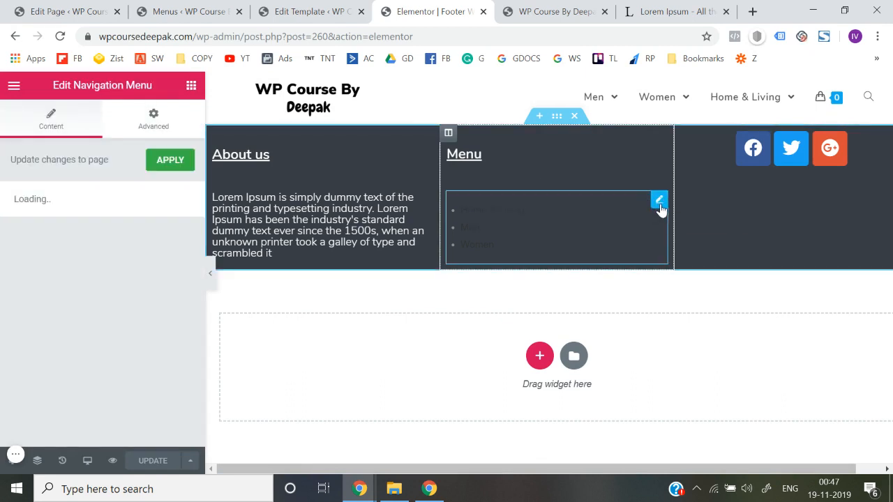
pyautogui.click(150, 123)
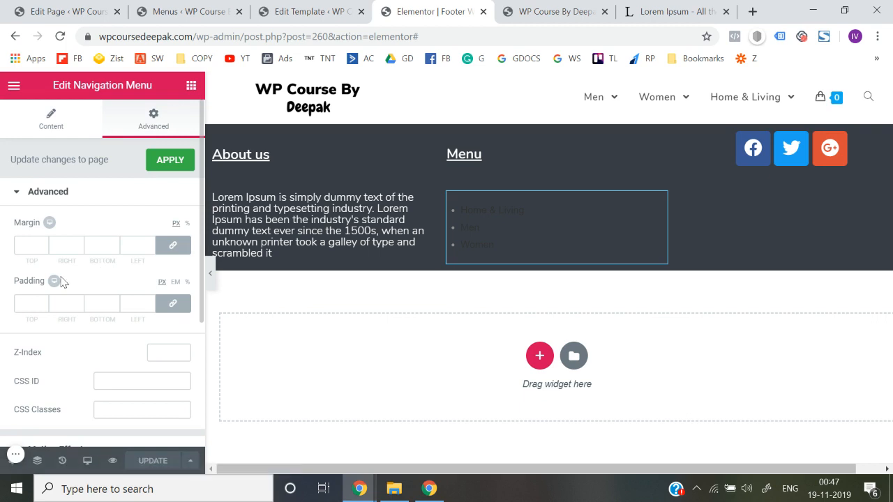
# Look through the Navigation Menu widget's Motion Effects, Background and Border options for a way to style its links
pyautogui.scroll(-3, 2, 292)
pyautogui.scroll(-1, 35, 301)
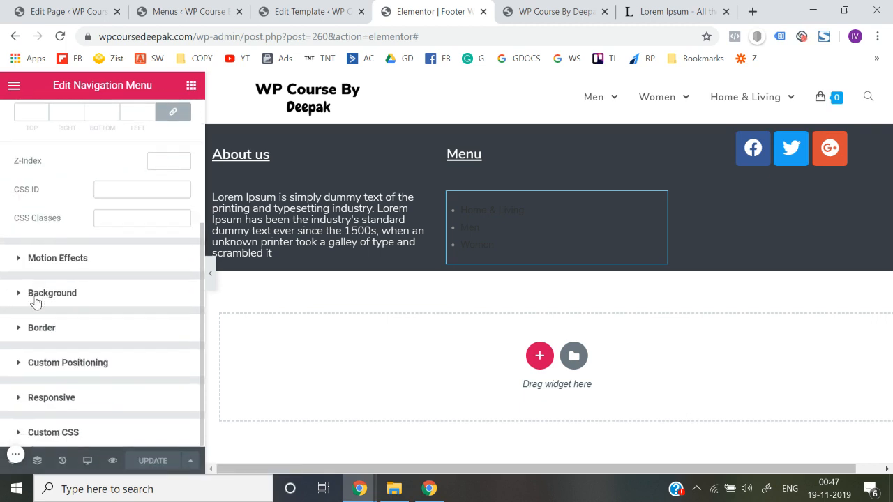
pyautogui.scroll(5, 8, 349)
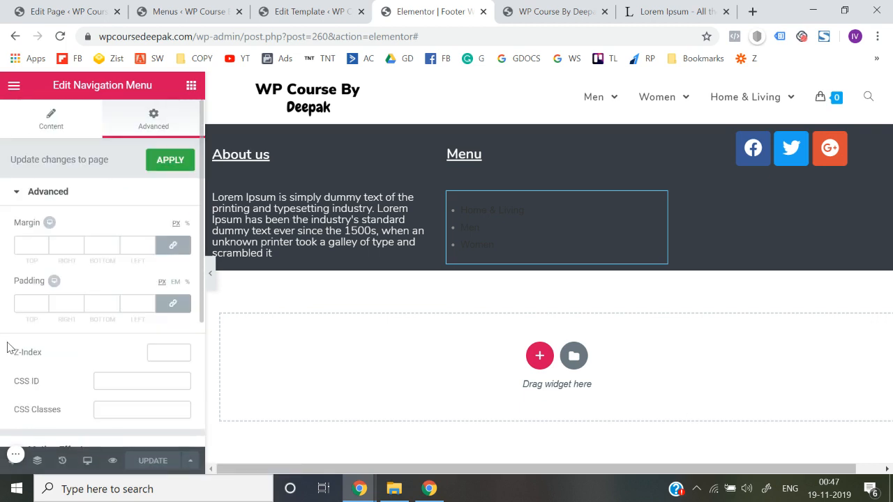
pyautogui.scroll(-2, 4, 356)
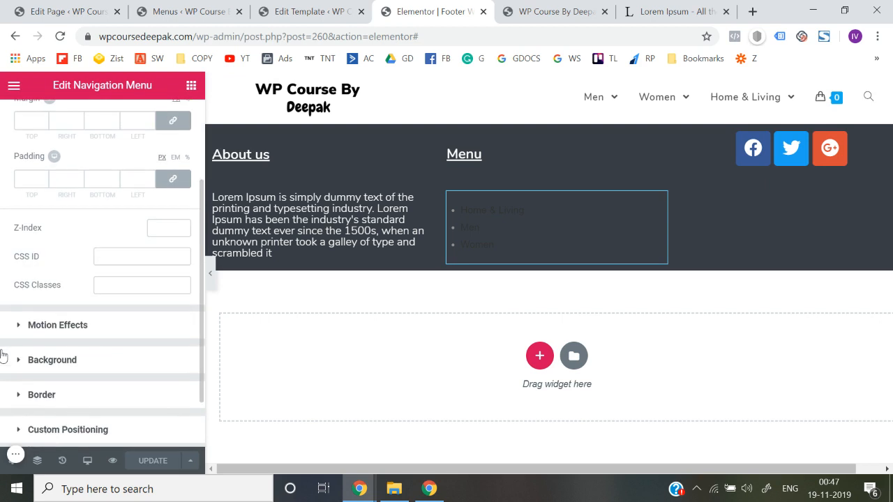
pyautogui.click(63, 327)
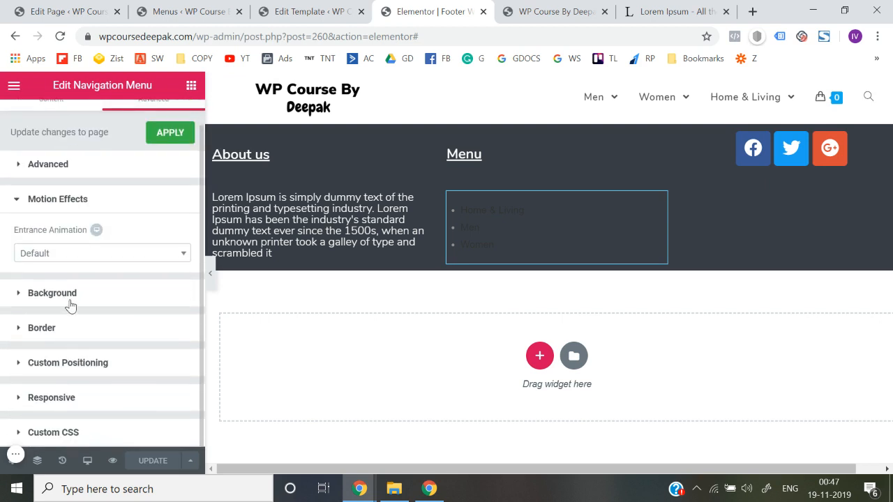
pyautogui.click(71, 307)
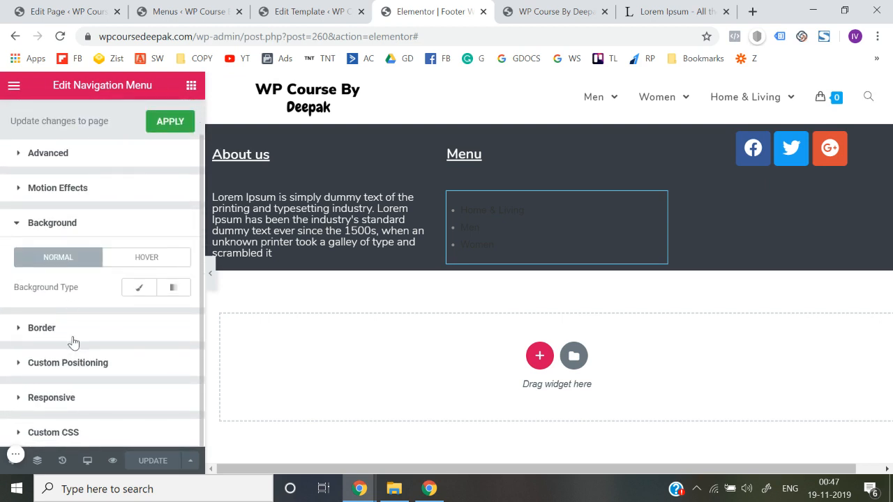
pyautogui.click(74, 343)
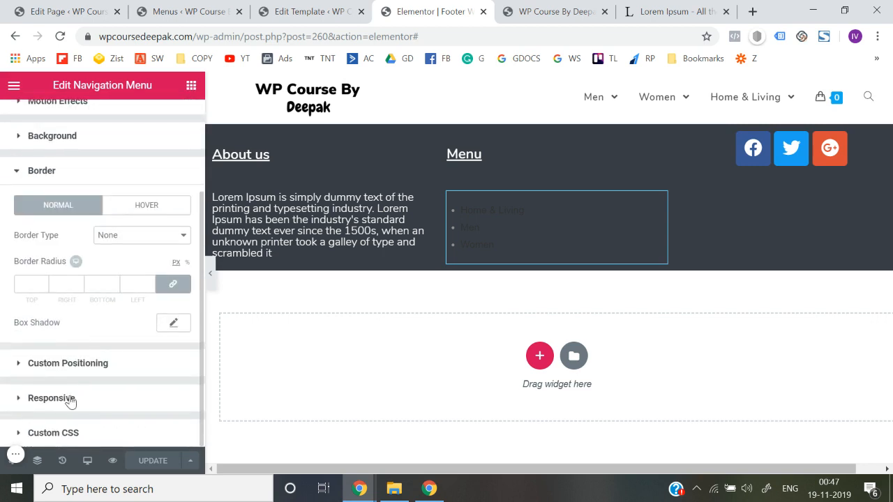
# Check the Navigation Menu widget's content settings and select Footer Widget Menu as its menu
pyautogui.scroll(2, 70, 397)
pyautogui.click(53, 128)
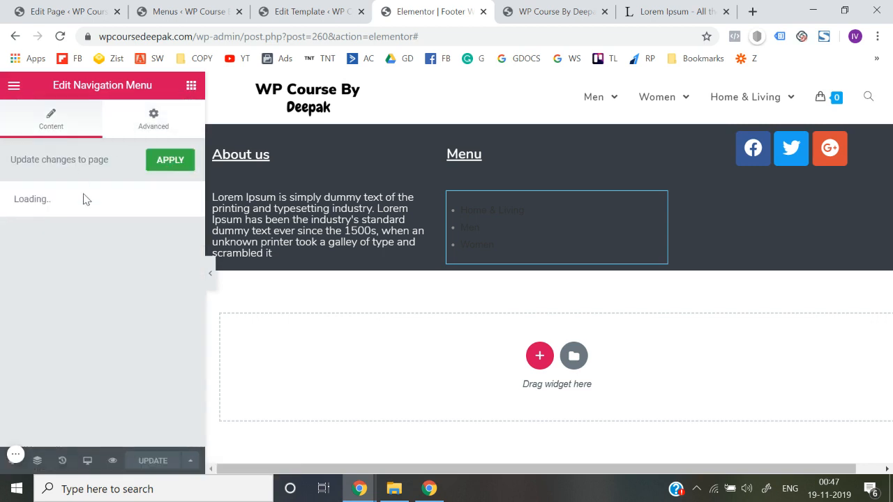
pyautogui.click(109, 271)
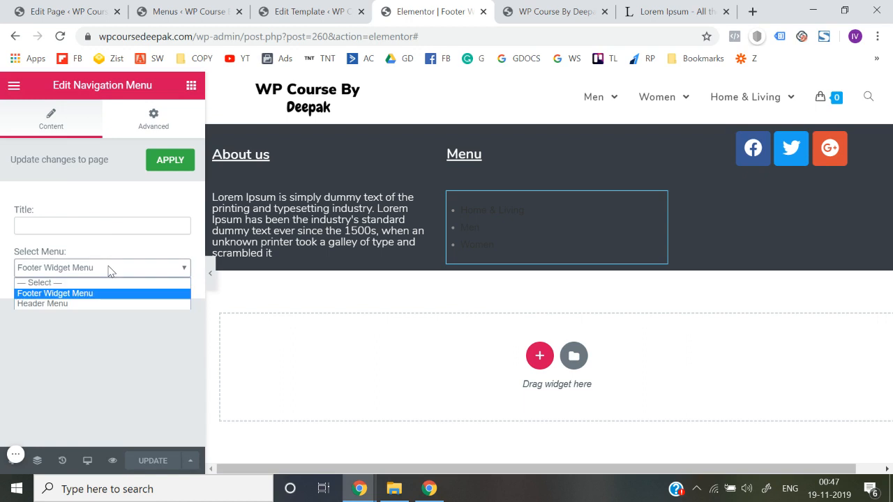
pyautogui.click(96, 297)
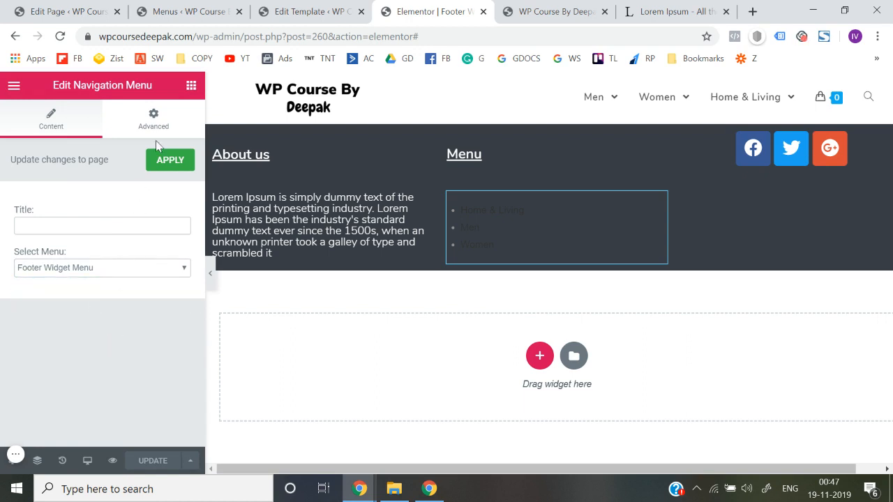
# Search the widgets for "men" and place a Custom Menu widget under the Menu heading, above the existing navigation menu
pyautogui.click(191, 85)
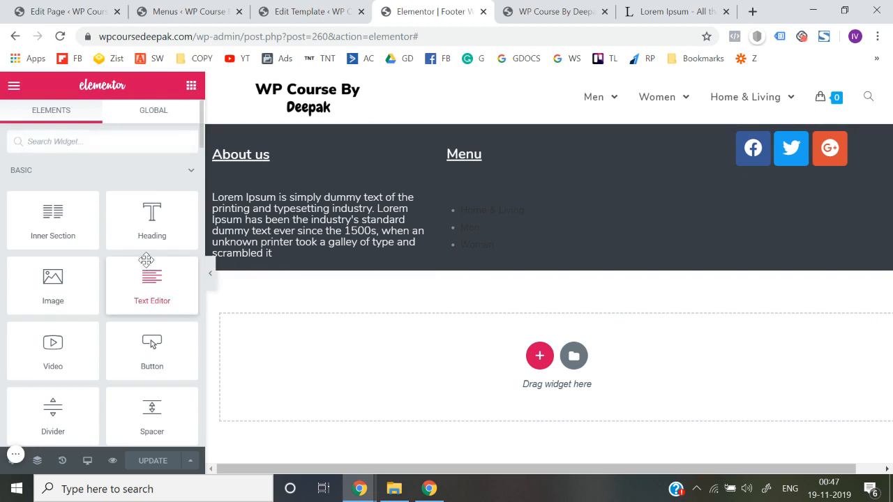
pyautogui.scroll(-6, 146, 260)
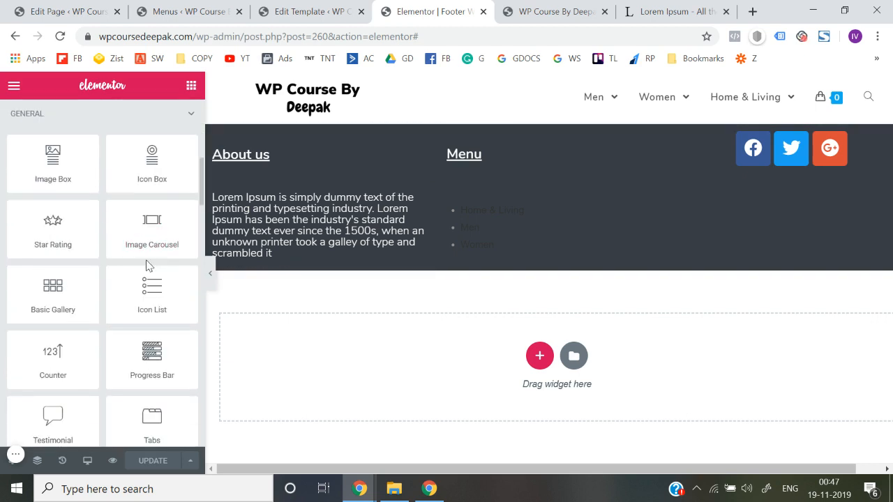
pyautogui.scroll(6, 147, 265)
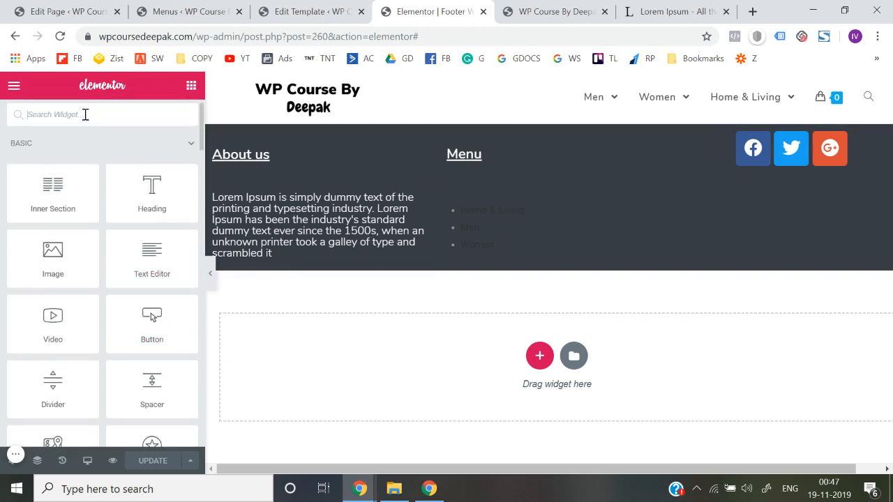
pyautogui.write('men')
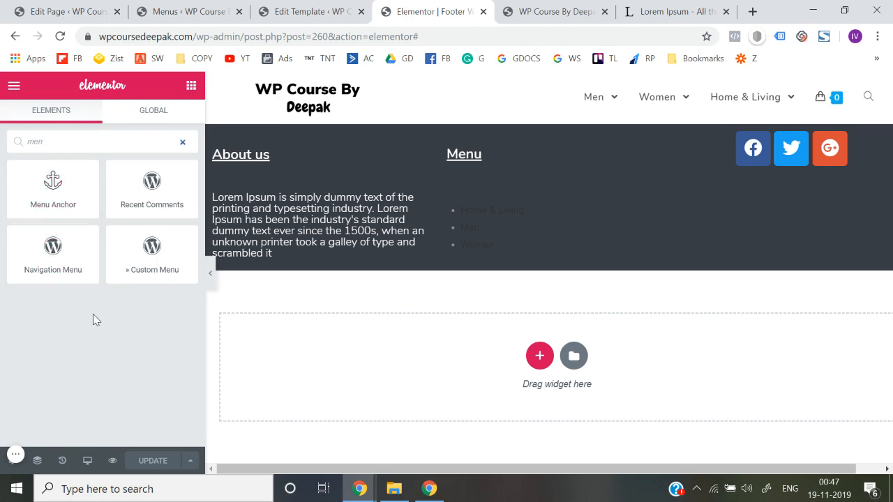
pyautogui.moveTo(144, 255); pyautogui.dragTo(483, 212)
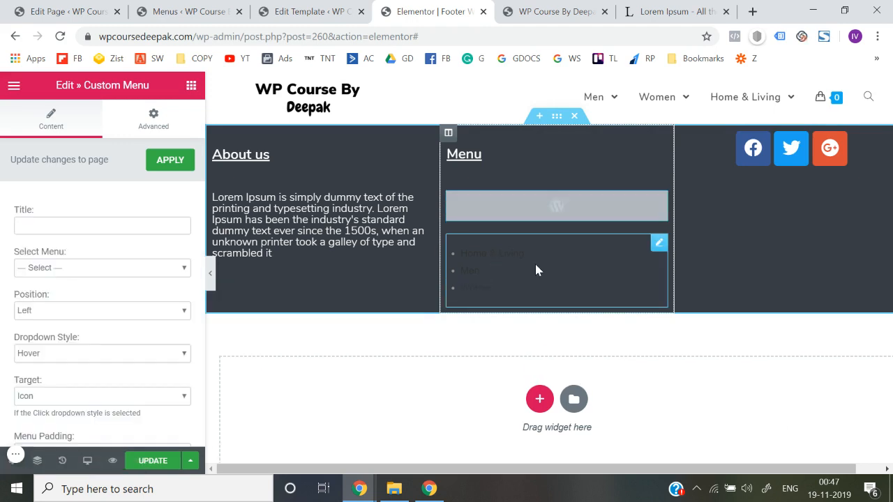
# Look through the Custom Menu widget's content and advanced settings, including its position, dropdown, padding and link color options
pyautogui.scroll(-5, 73, 358)
pyautogui.scroll(5, 72, 358)
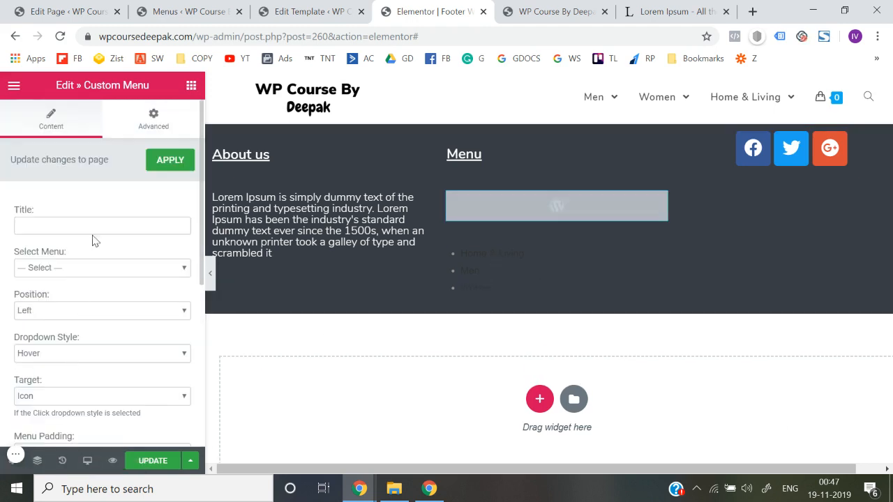
pyautogui.click(154, 127)
pyautogui.scroll(-3, 37, 277)
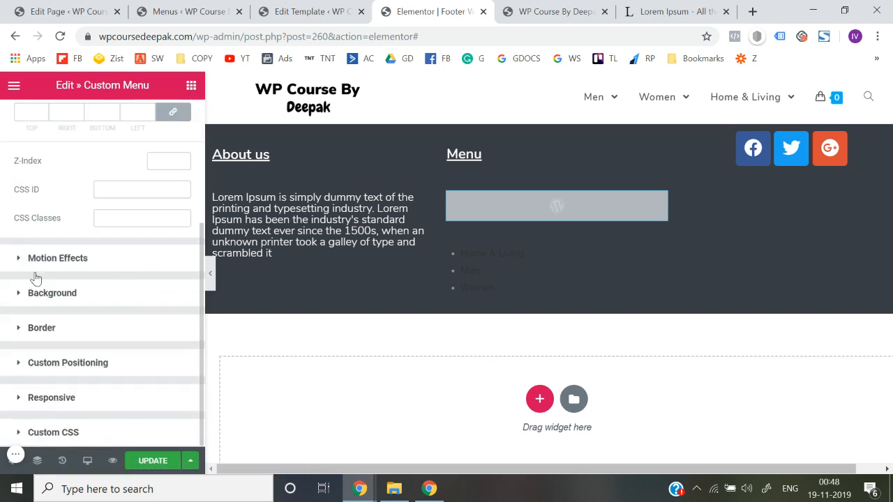
pyautogui.scroll(3, 36, 277)
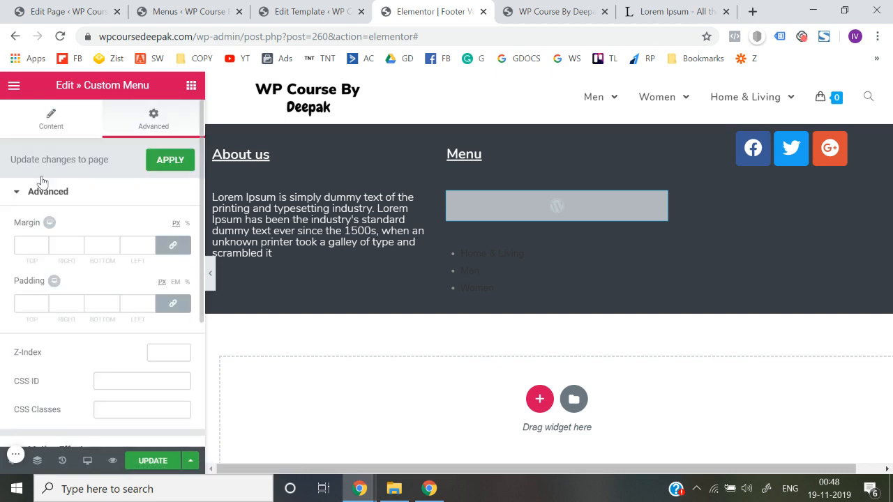
pyautogui.click(51, 120)
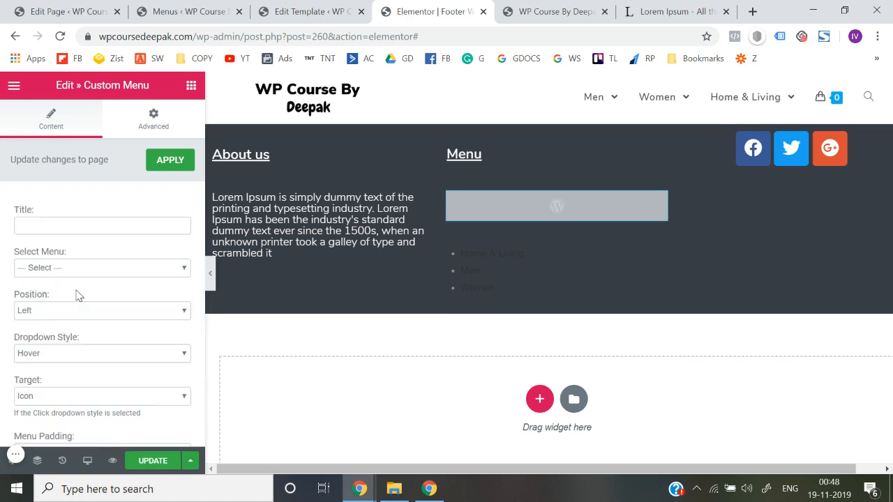
pyautogui.scroll(-3, 79, 296)
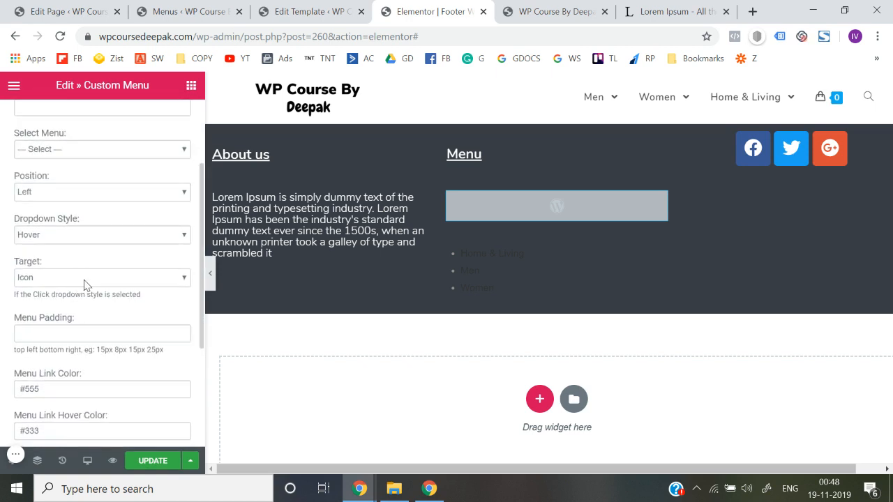
pyautogui.scroll(-1, 83, 284)
pyautogui.click(84, 191)
pyautogui.click(86, 193)
pyautogui.click(86, 226)
pyautogui.click(81, 234)
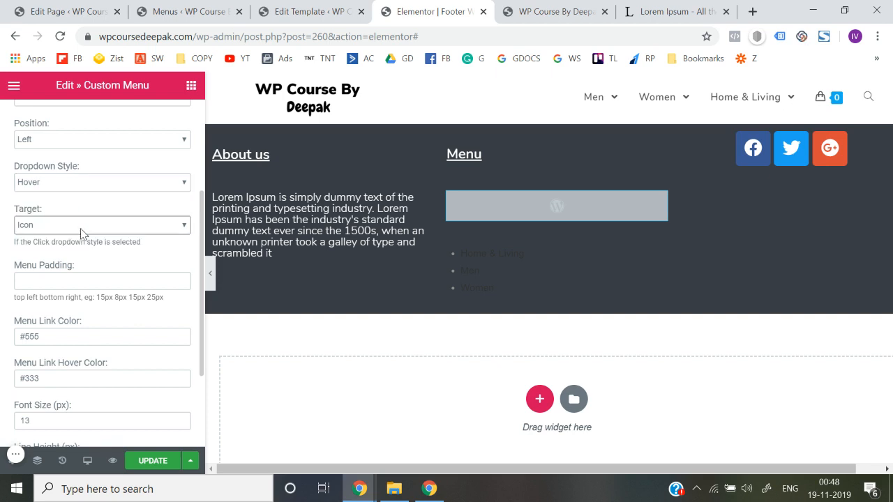
pyautogui.scroll(-2, 85, 313)
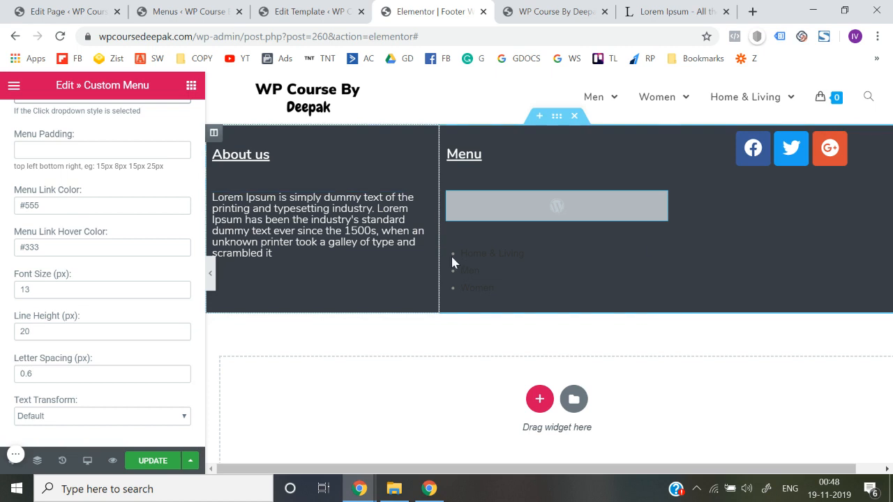
# Delete the old Navigation Menu widget below the custom menu and select Footer Widget Menu as the Custom Menu widget's menu
pyautogui.rightClick(660, 244)
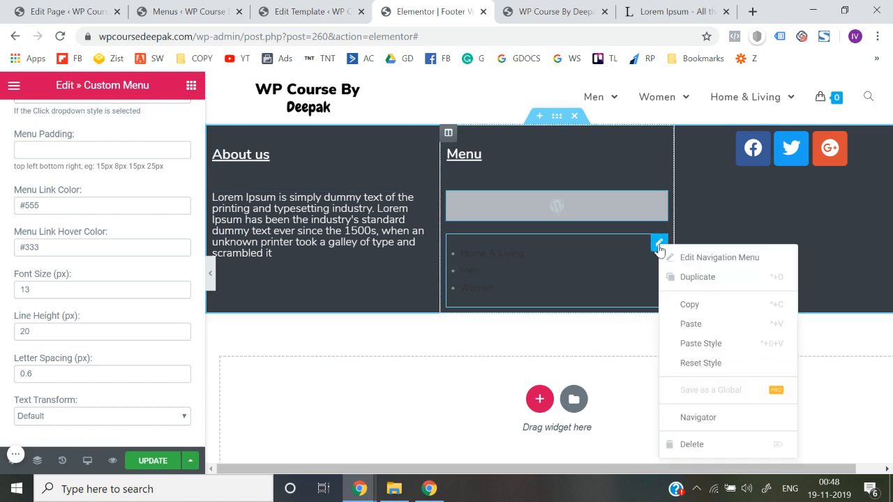
pyautogui.click(707, 445)
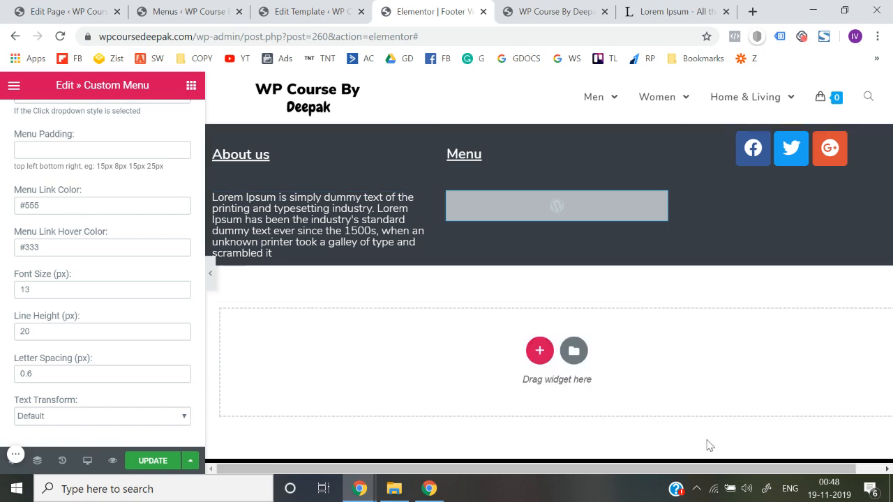
pyautogui.scroll(5, 131, 256)
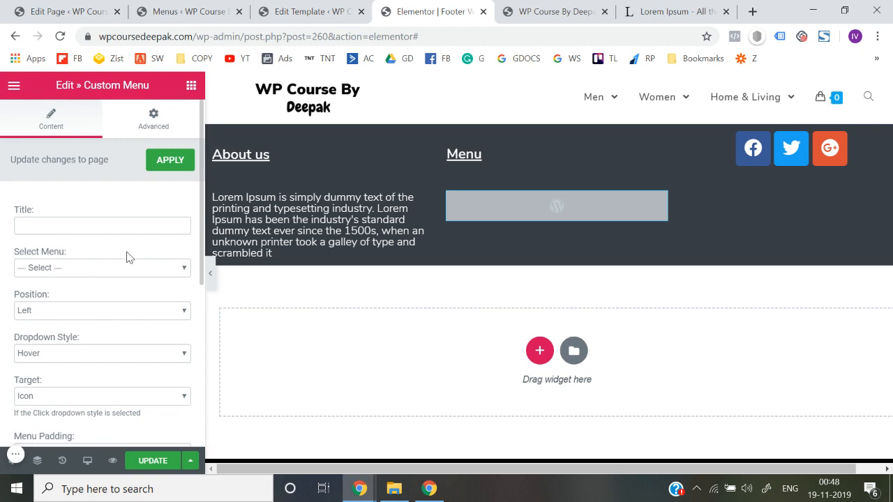
pyautogui.click(78, 269)
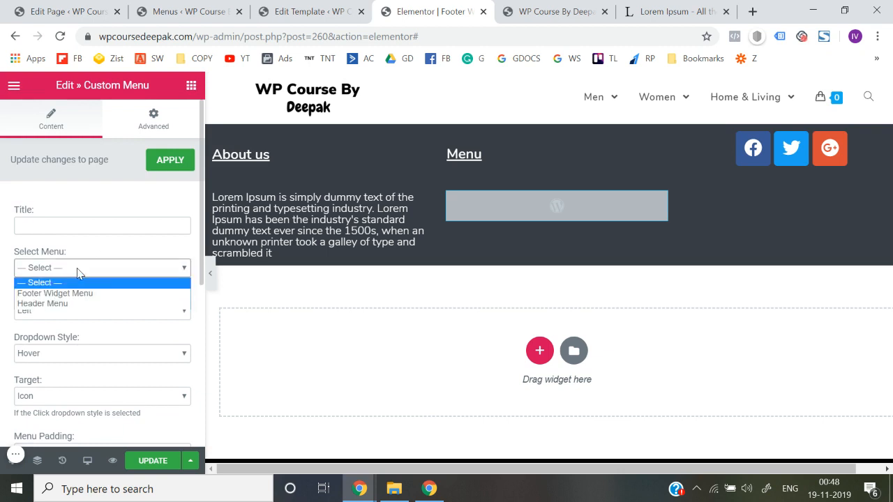
pyautogui.click(68, 294)
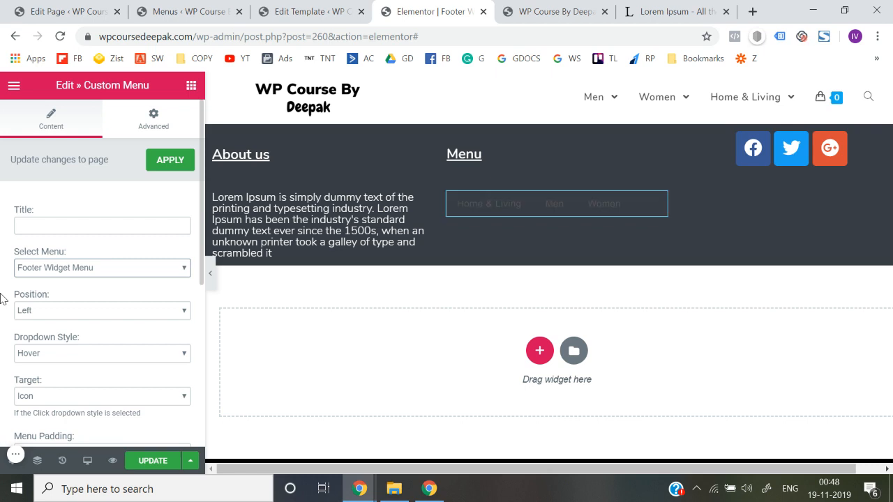
# Try the Right position for the custom menu and set it back to Left
pyautogui.scroll(-1, 120, 319)
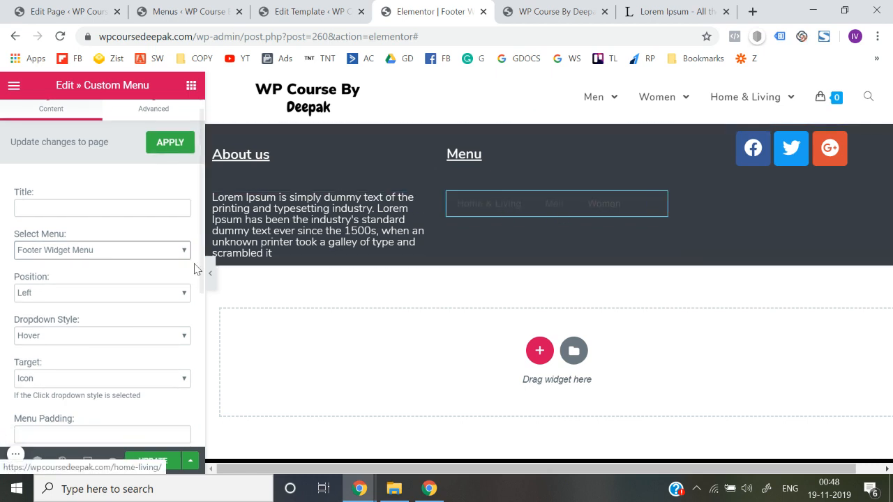
pyautogui.scroll(-2, 197, 270)
pyautogui.click(127, 298)
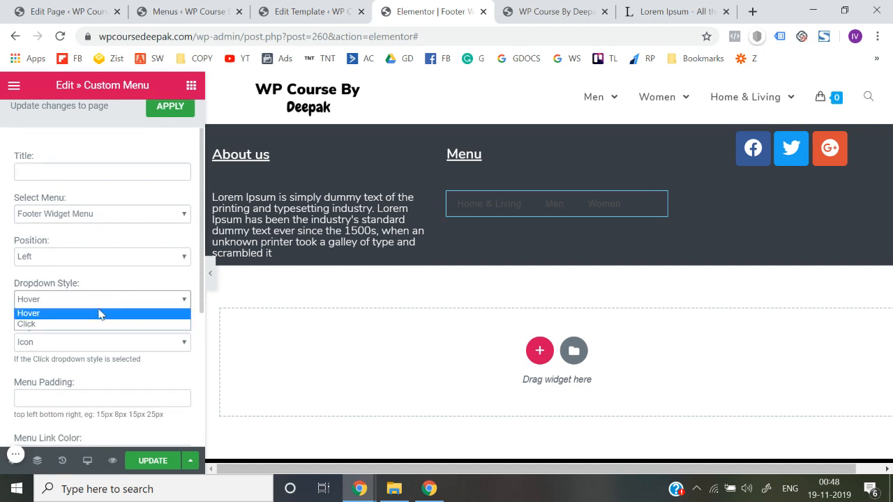
pyautogui.click(129, 255)
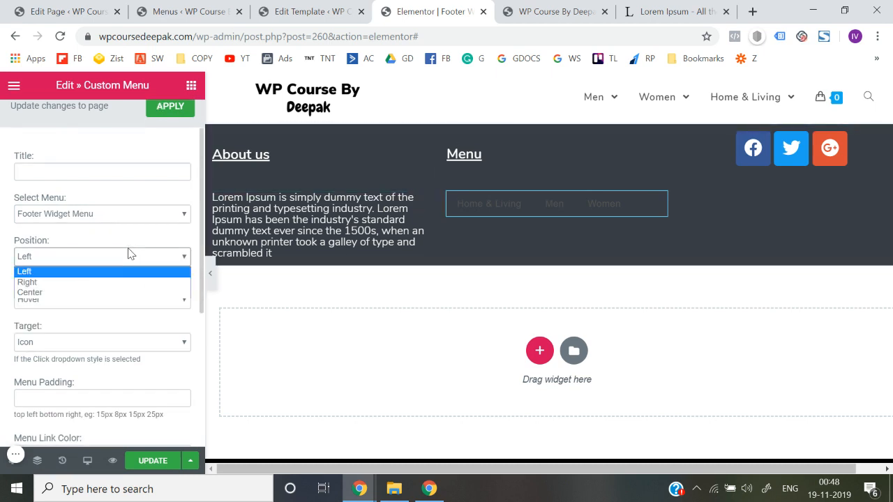
pyautogui.click(99, 282)
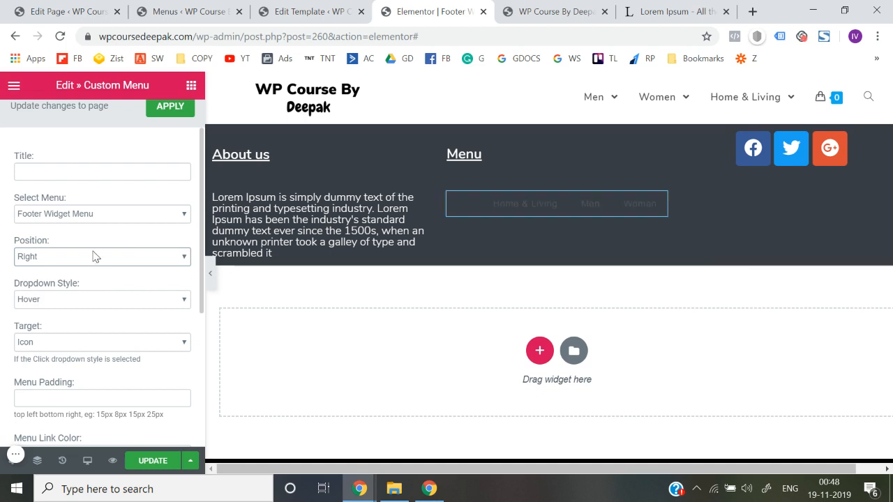
pyautogui.click(95, 257)
pyautogui.click(50, 272)
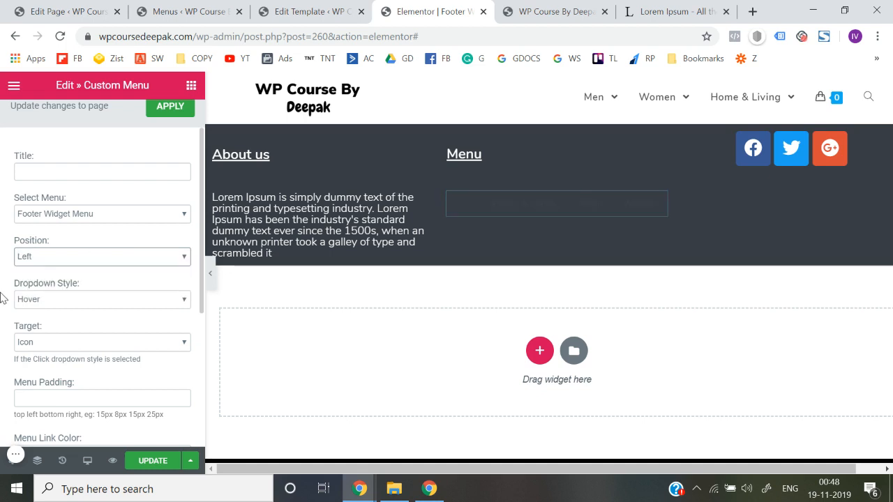
# Examine the Custom Menu widget's text transform, link color and dropdown style options
pyautogui.scroll(-5, 0, 301)
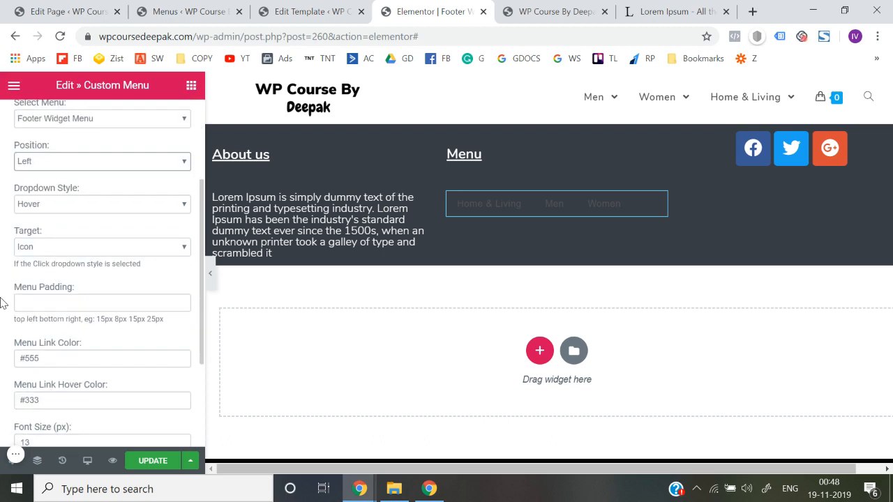
pyautogui.scroll(-2, 40, 300)
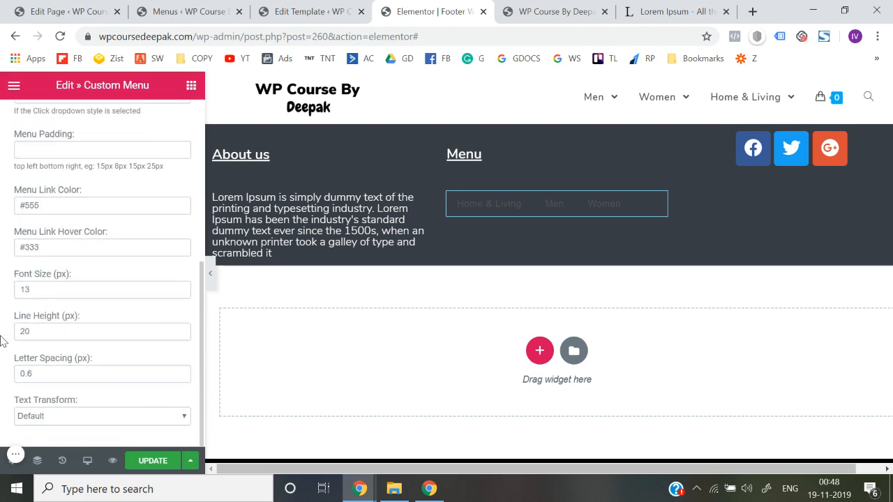
pyautogui.click(64, 418)
pyautogui.click(64, 425)
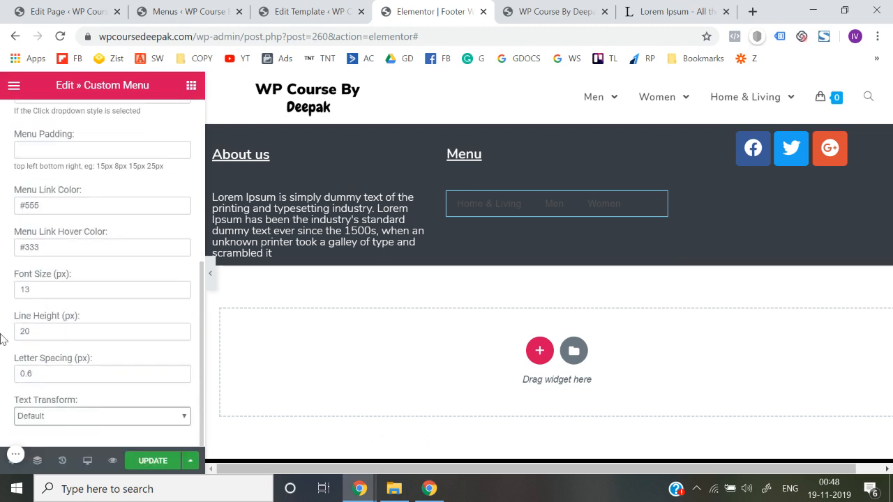
pyautogui.scroll(2, 0, 338)
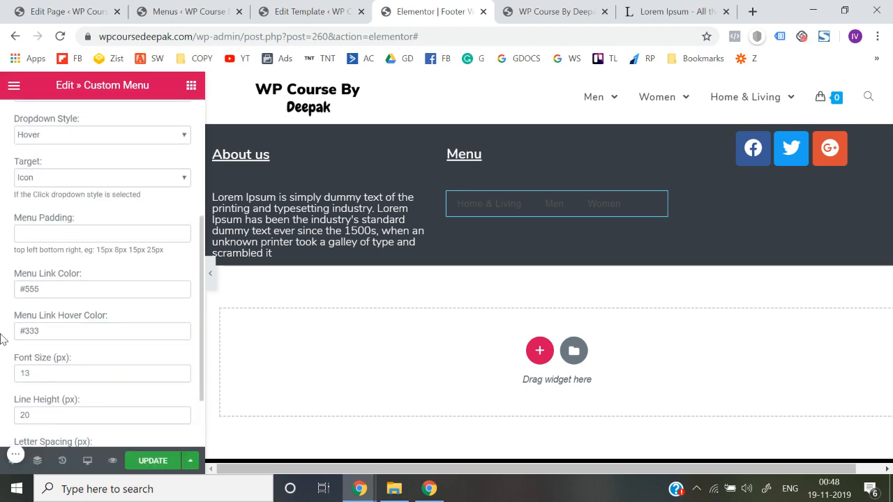
pyautogui.click(55, 290)
pyautogui.click(3, 317)
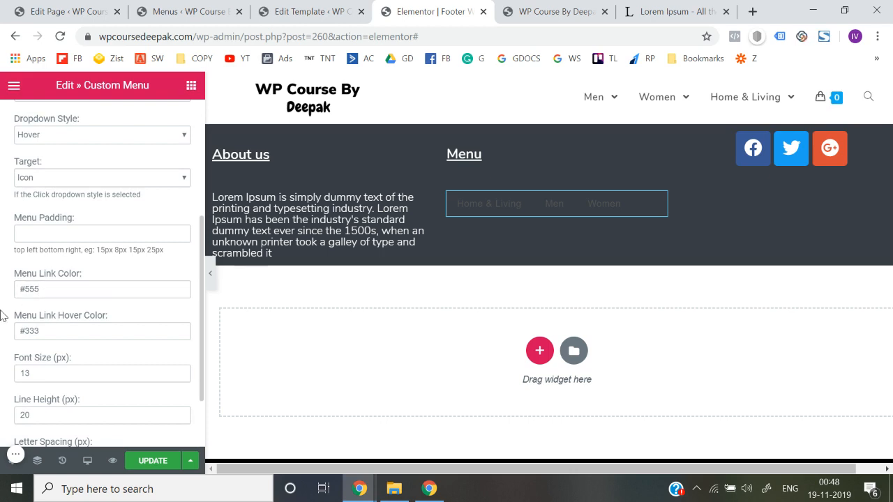
pyautogui.scroll(3, 3, 316)
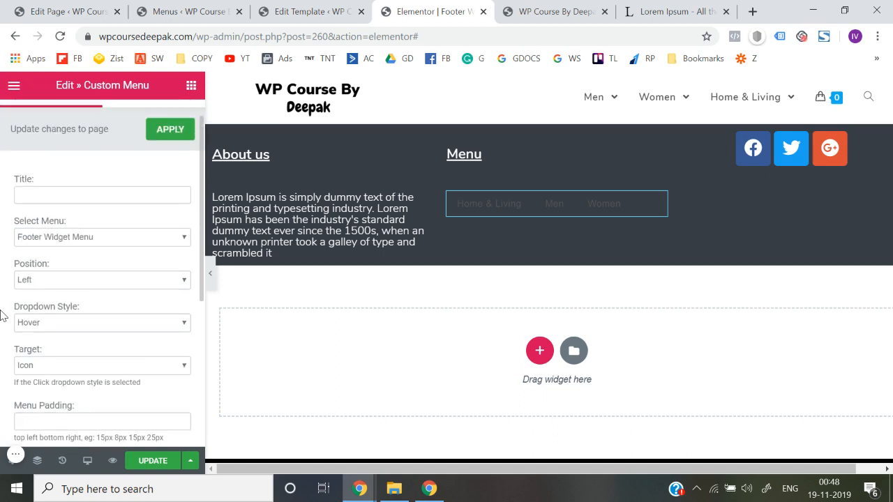
pyautogui.click(38, 323)
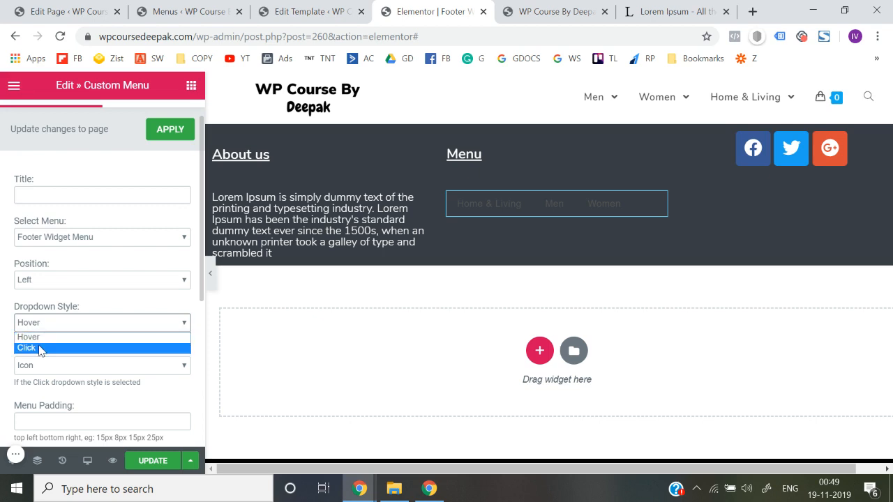
pyautogui.scroll(-4, 3, 341)
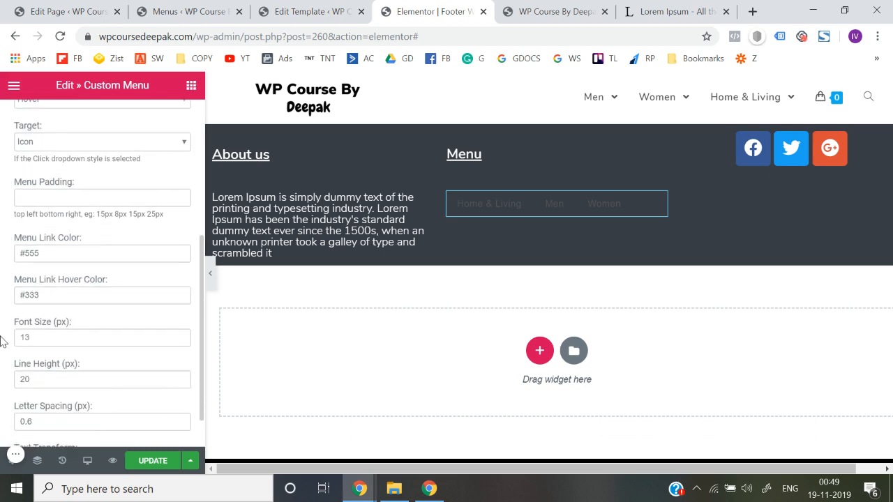
# Copy the text color code #ffffff from the style settings of the Lorem Ipsum text under About us
pyautogui.click(362, 209)
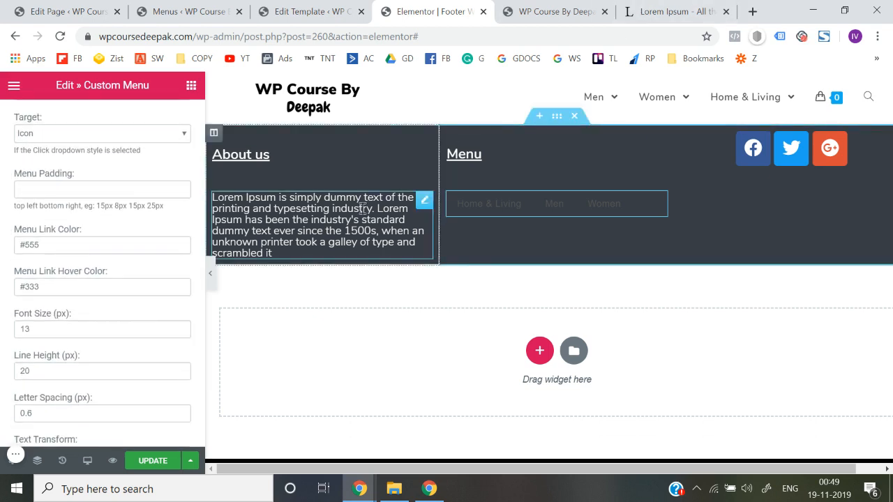
pyautogui.click(104, 124)
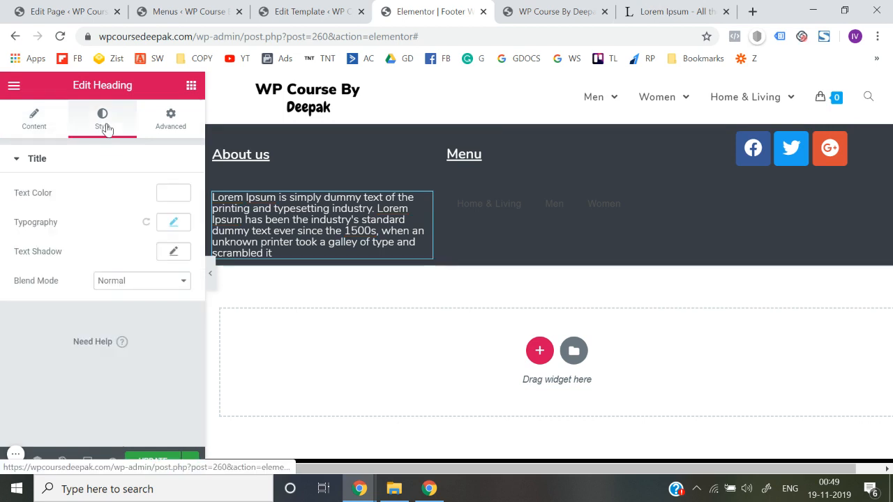
pyautogui.click(171, 194)
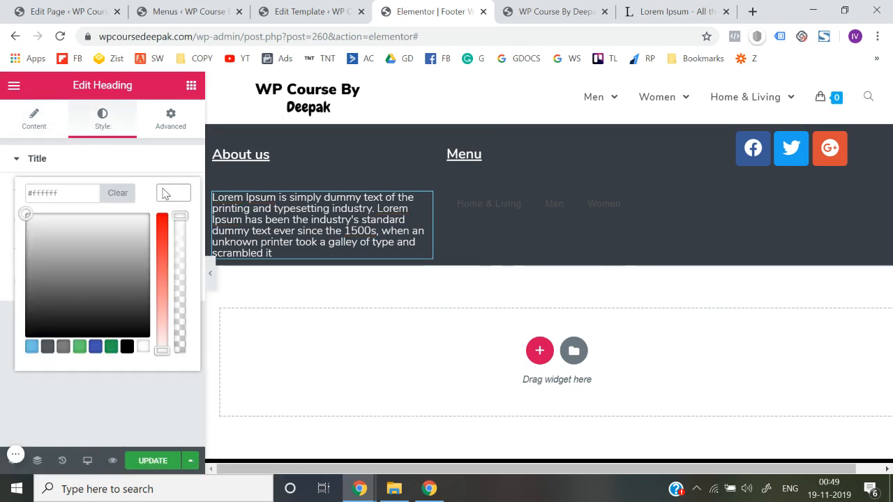
pyautogui.tripleClick(66, 194)
pyautogui.hotkey('ctrl', 'c')
pyautogui.click(2, 218)
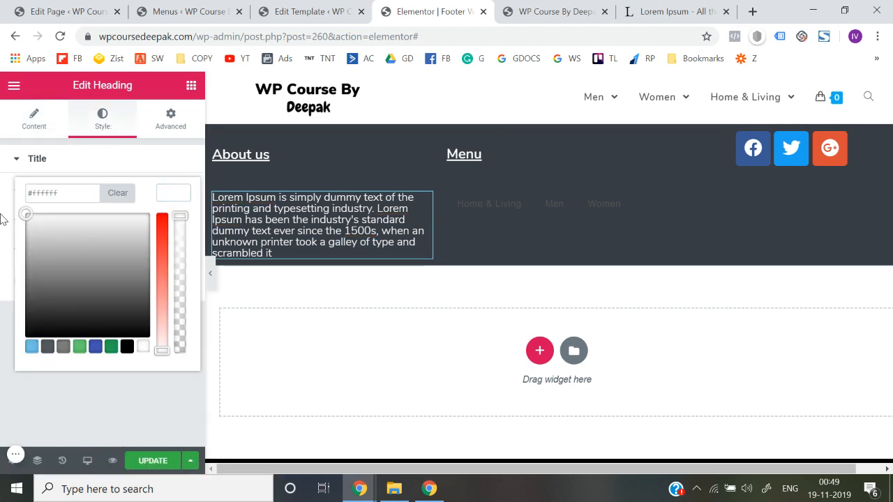
# Set both the menu link color and the menu link hover color of the Custom Menu widget to #ffffff
pyautogui.click(535, 206)
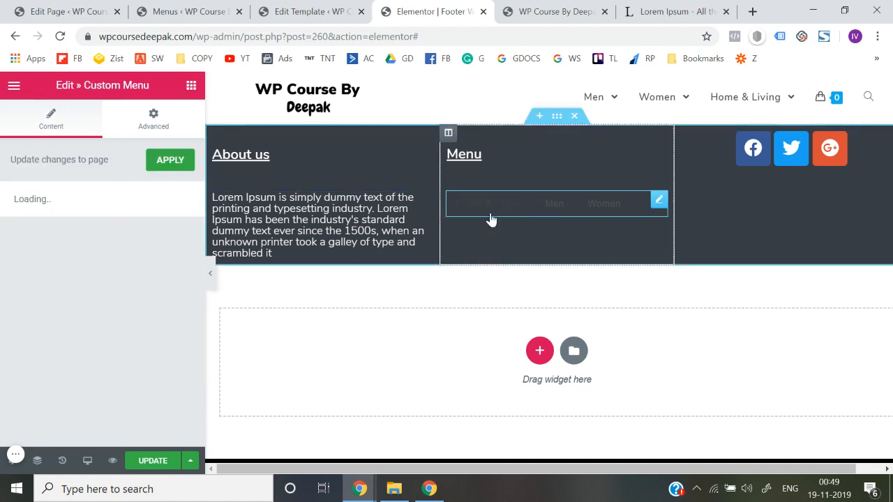
pyautogui.scroll(-5, 167, 327)
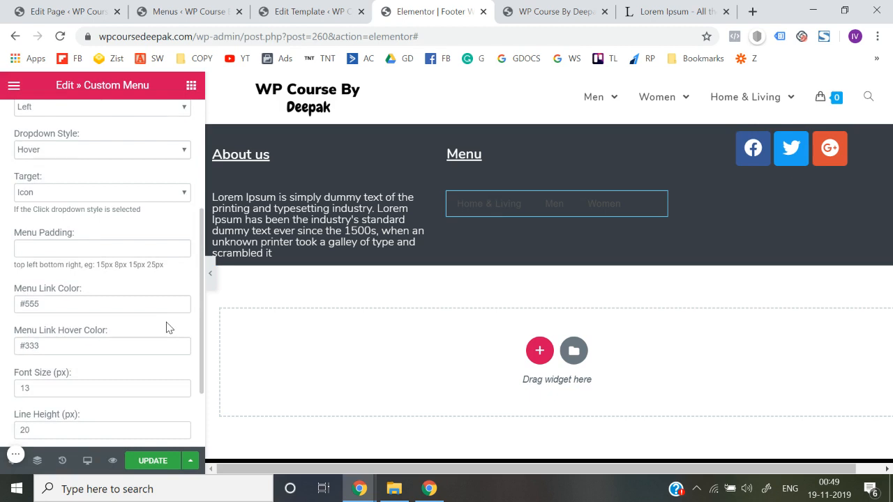
pyautogui.tripleClick(80, 249)
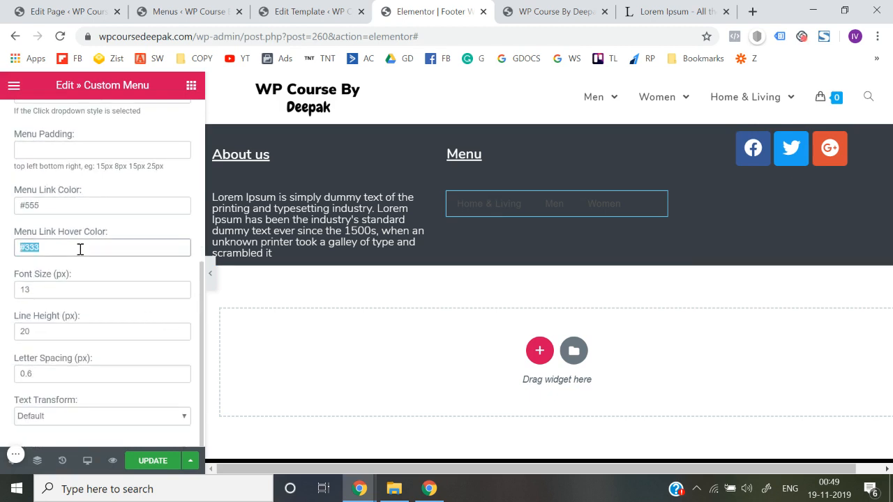
pyautogui.tripleClick(60, 204)
pyautogui.write('#ffffff')
pyautogui.click(2, 223)
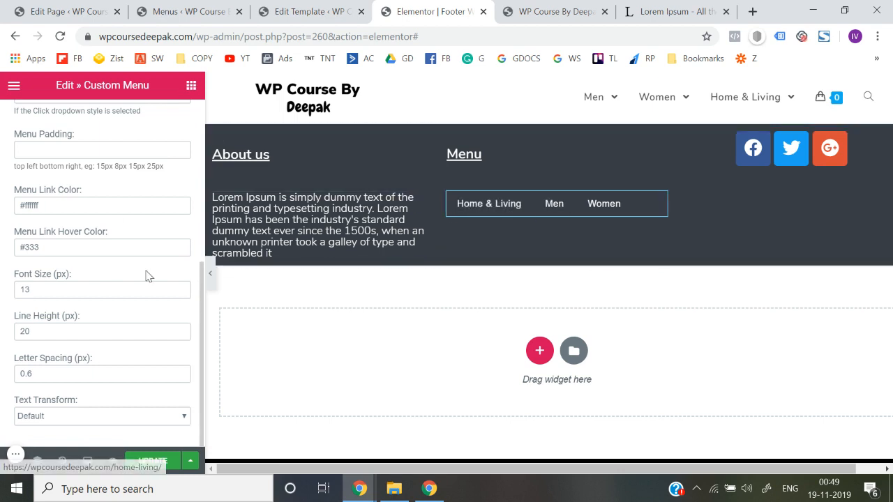
pyautogui.tripleClick(70, 252)
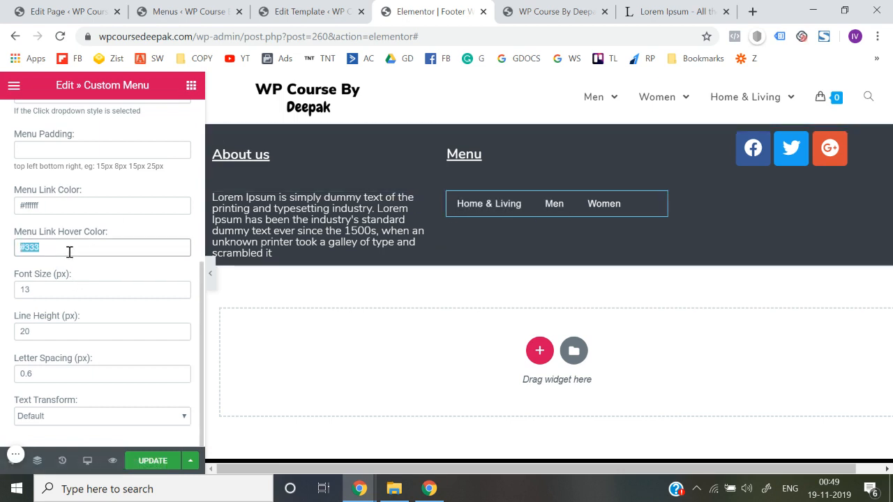
pyautogui.hotkey('ctrl', 'v')
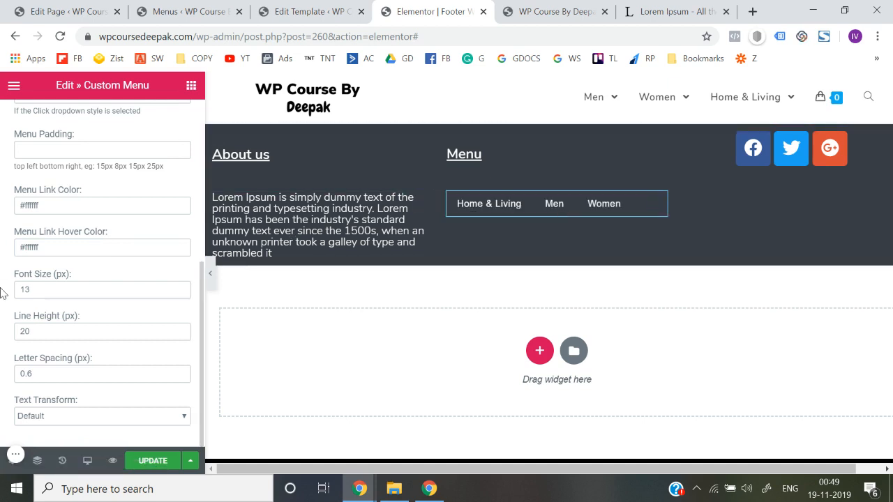
# Preview the footer at full width with the editing panel hidden, and bring the panel back
pyautogui.scroll(2, 11, 331)
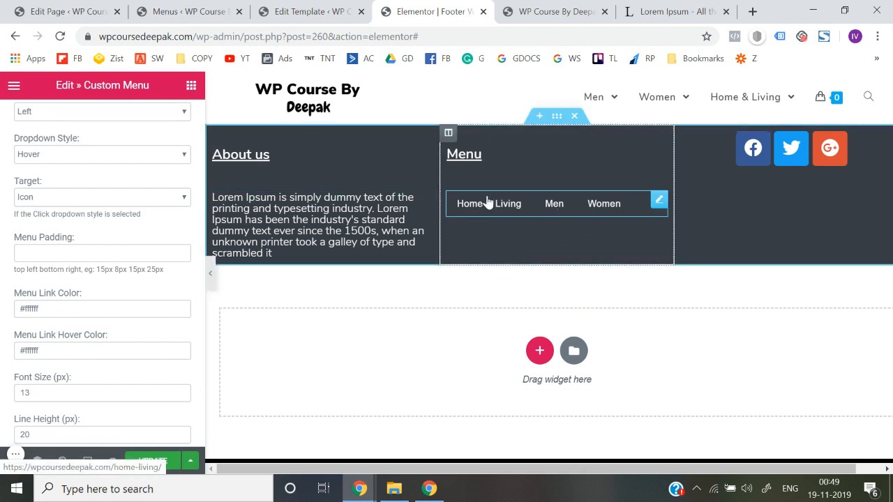
pyautogui.click(210, 273)
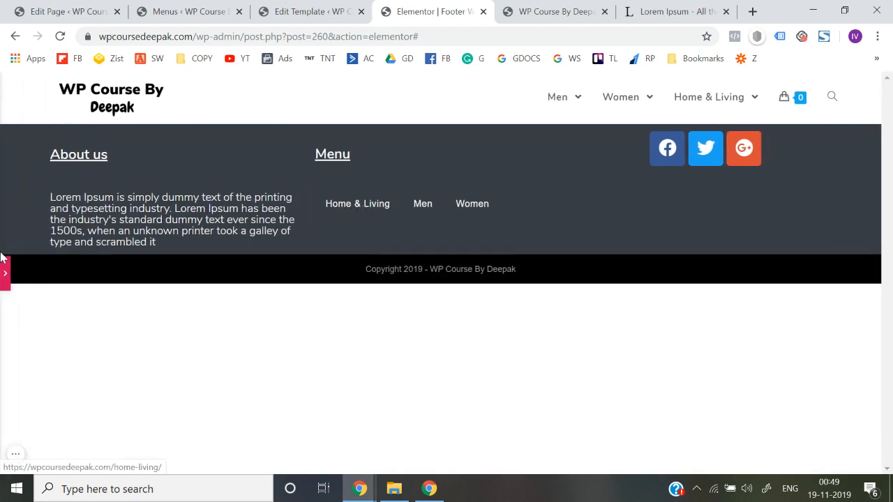
pyautogui.click(3, 285)
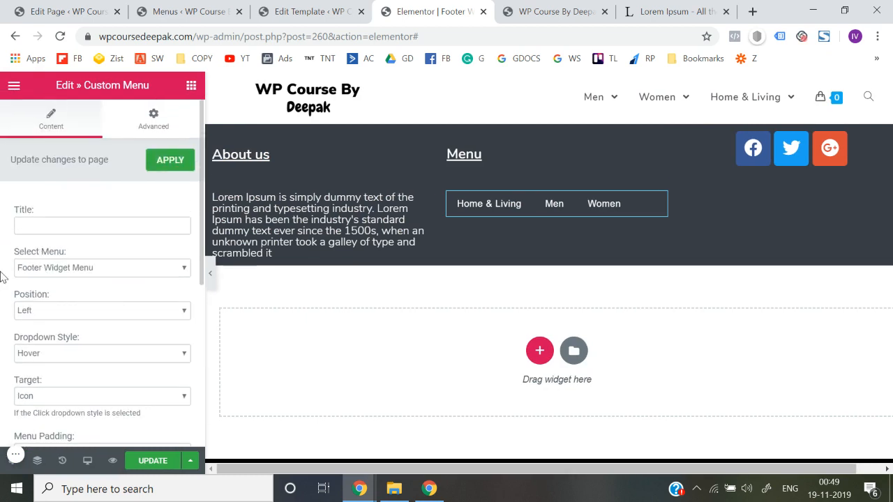
# Set the Custom Menu widget's position to Center
pyautogui.click(51, 274)
pyautogui.click(50, 274)
pyautogui.scroll(-1, 50, 277)
pyautogui.click(41, 280)
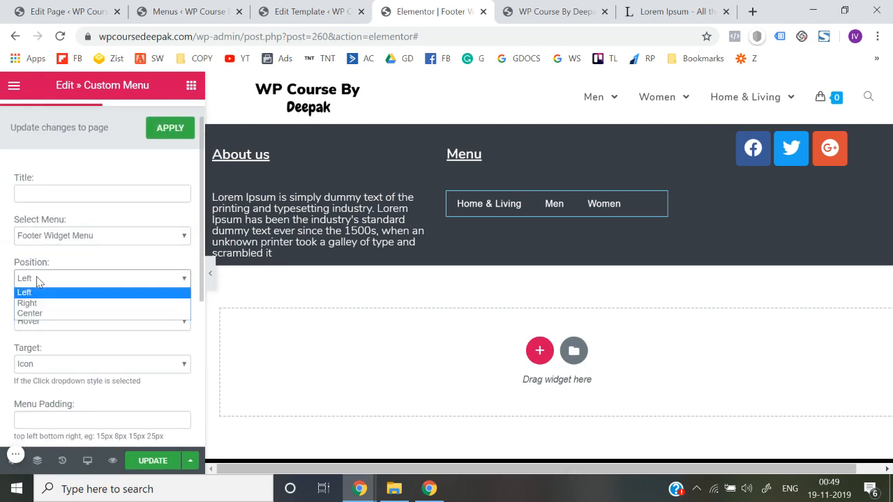
pyautogui.click(42, 314)
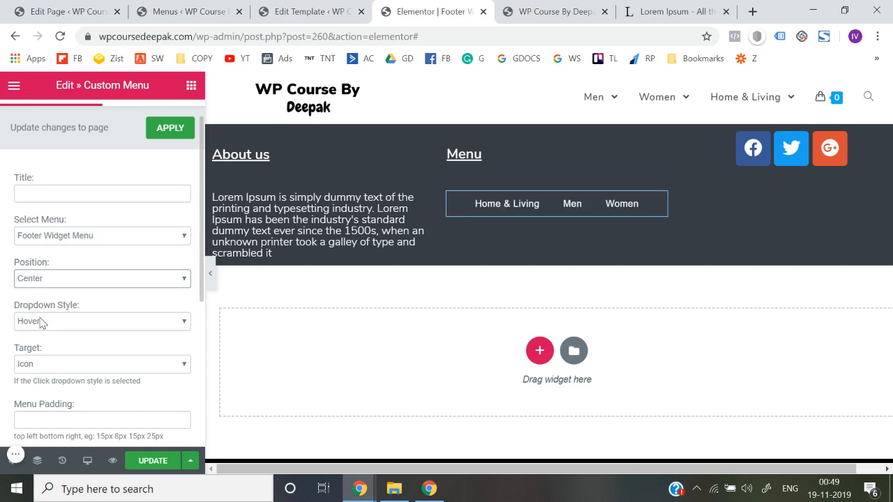
# Try the Right position for the Custom Menu widget and set its position to Left
pyautogui.click(76, 281)
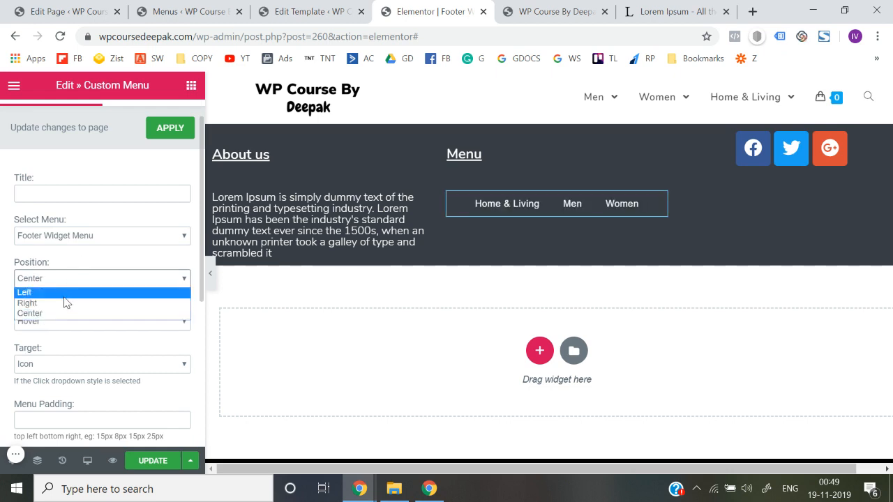
pyautogui.click(64, 304)
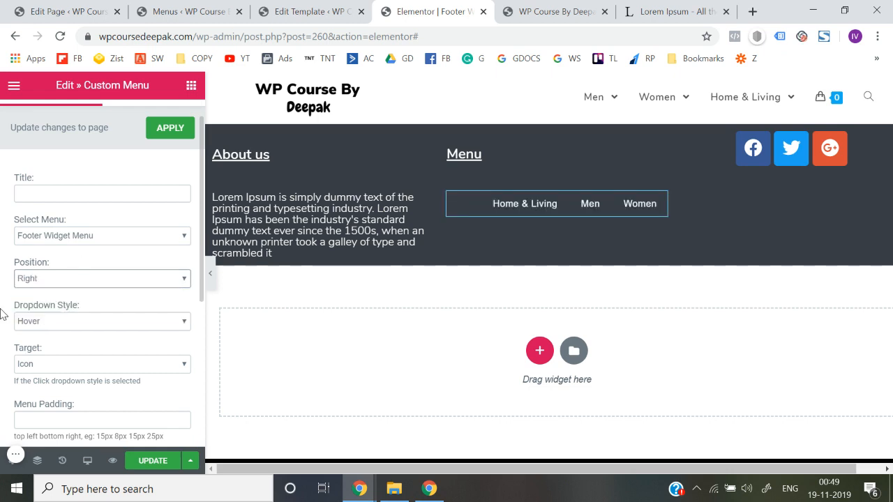
pyautogui.click(66, 281)
pyautogui.click(53, 295)
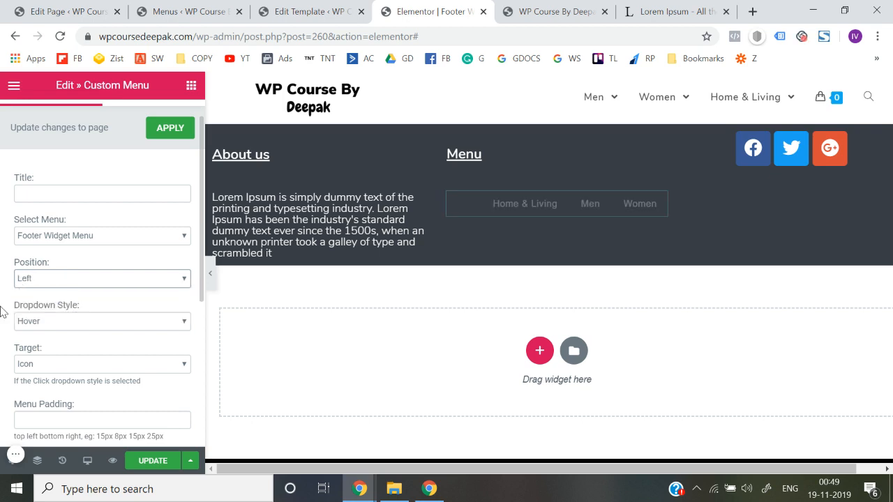
# Try the Capitalize text transform on the Custom Menu widget and return it to Default
pyautogui.scroll(-3, 2, 312)
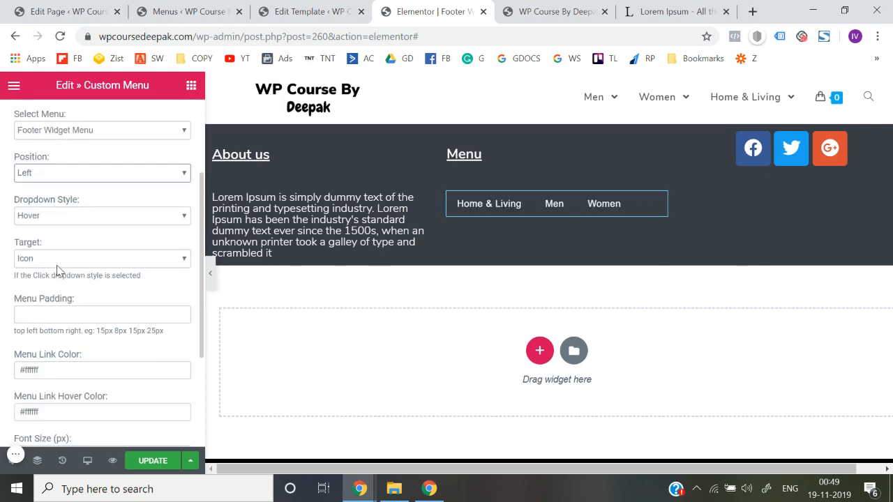
pyautogui.scroll(-3, 20, 304)
pyautogui.scroll(-2, 3, 337)
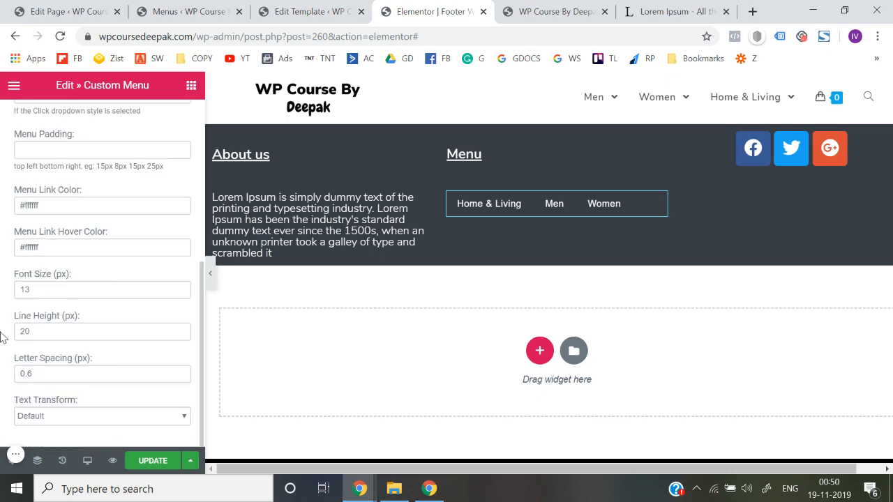
pyautogui.click(117, 421)
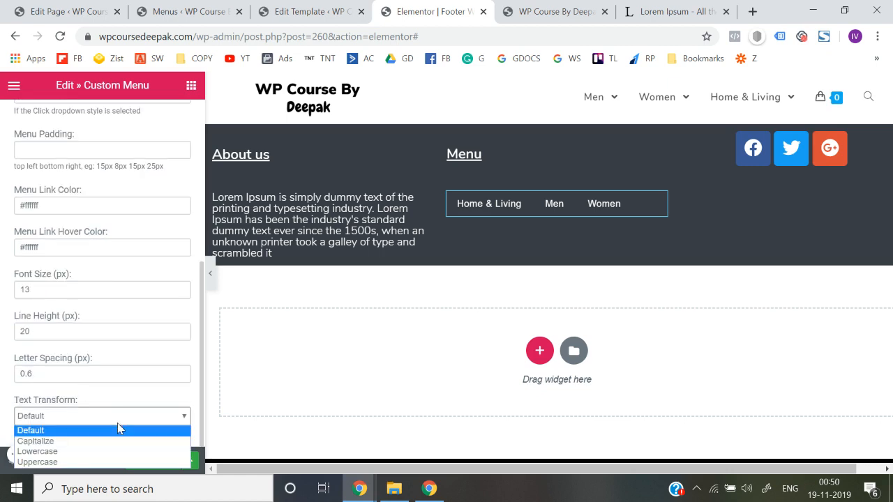
pyautogui.click(77, 441)
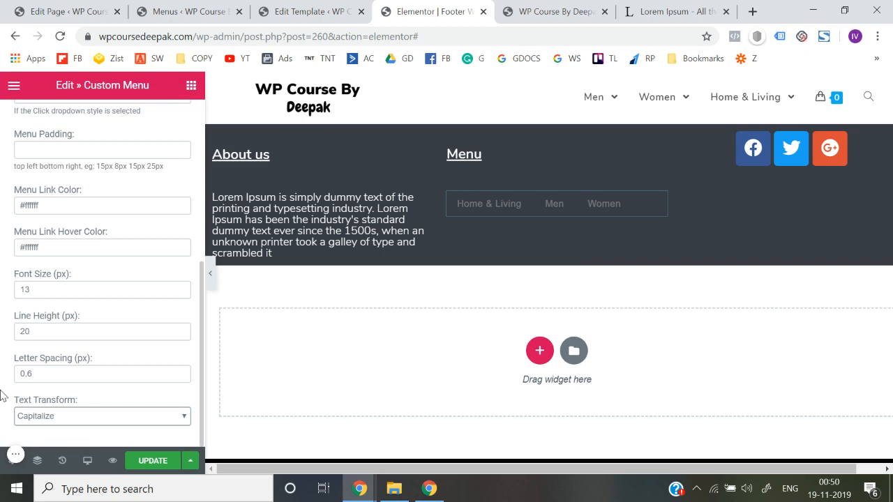
pyautogui.click(70, 416)
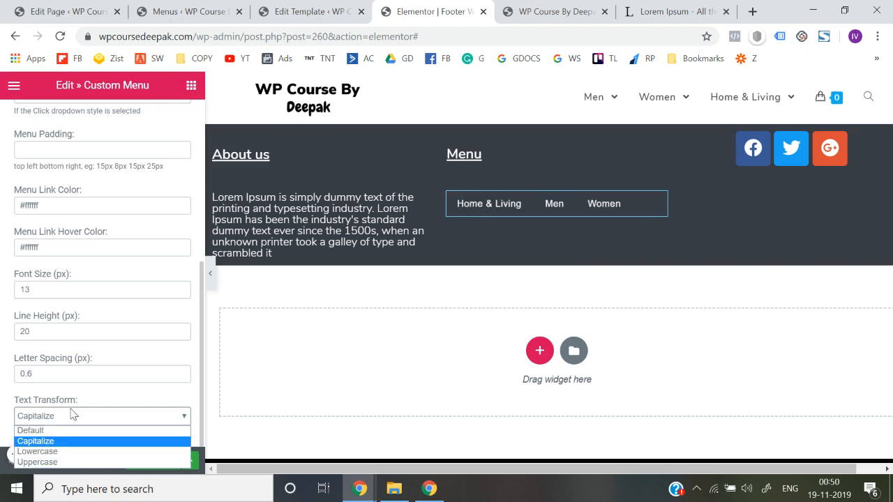
pyautogui.click(55, 430)
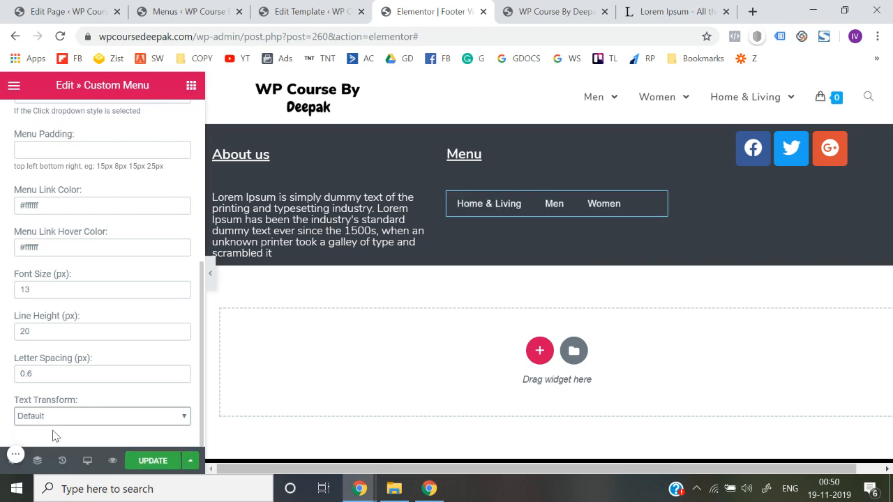
pyautogui.click(55, 417)
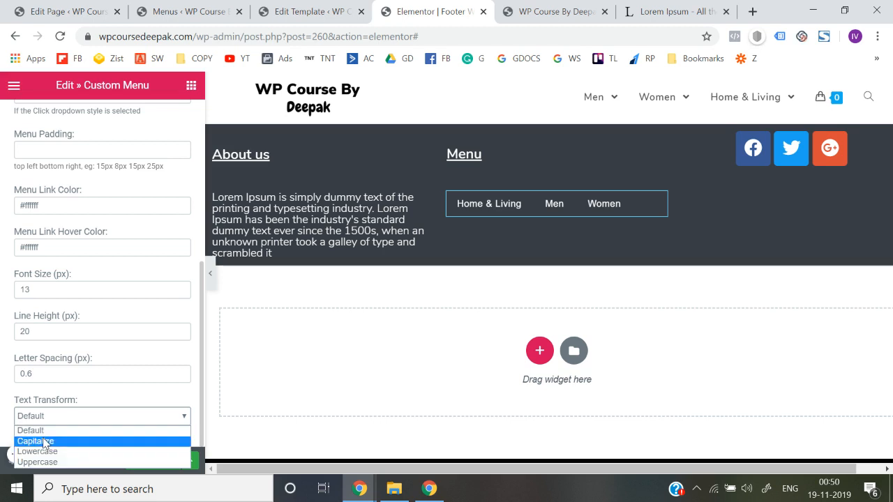
pyautogui.click(43, 441)
pyautogui.click(59, 417)
pyautogui.click(32, 431)
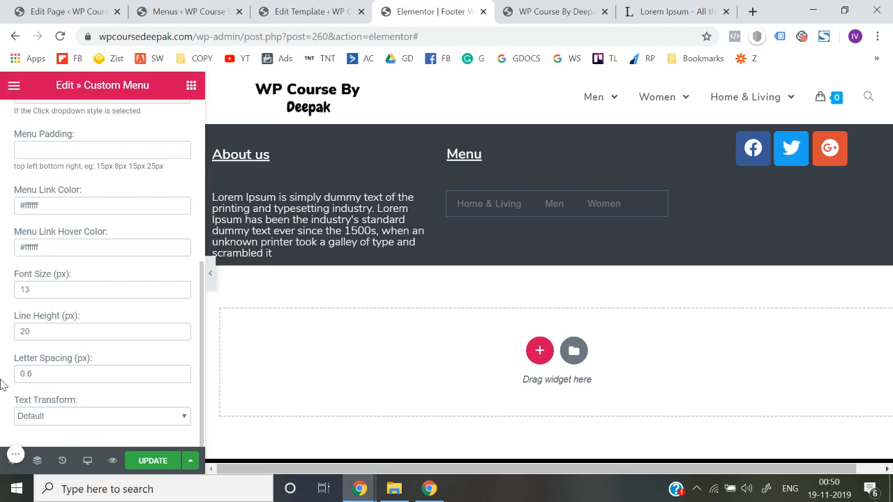
# Set the Custom Menu widget's entrance animation to Fade In in its advanced motion effects
pyautogui.scroll(5, 5, 386)
pyautogui.click(159, 130)
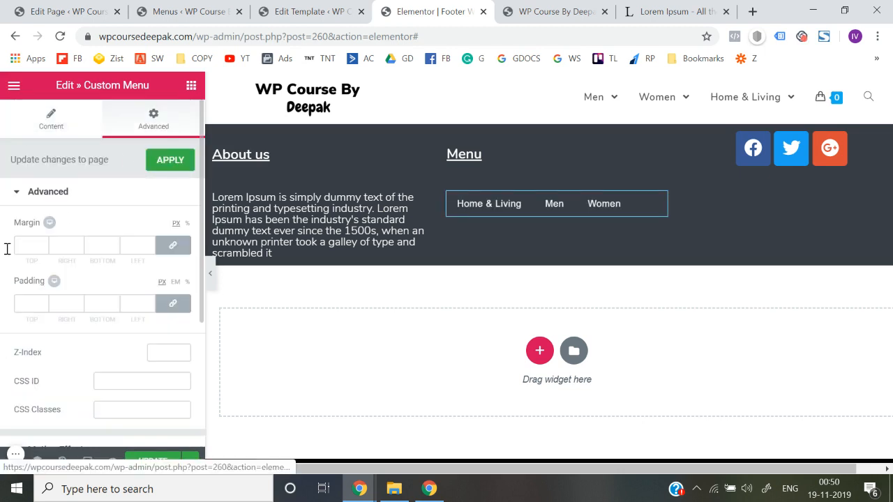
pyautogui.scroll(-3, 2, 286)
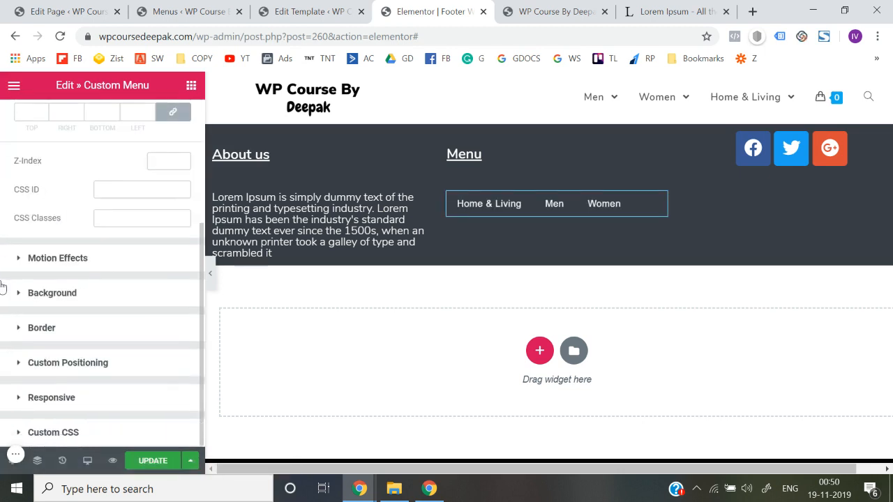
pyautogui.click(60, 262)
pyautogui.click(63, 282)
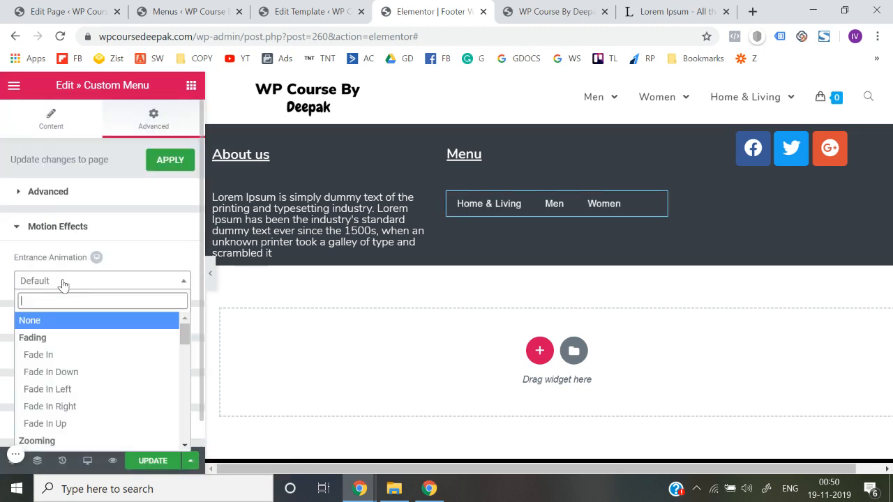
pyautogui.click(60, 354)
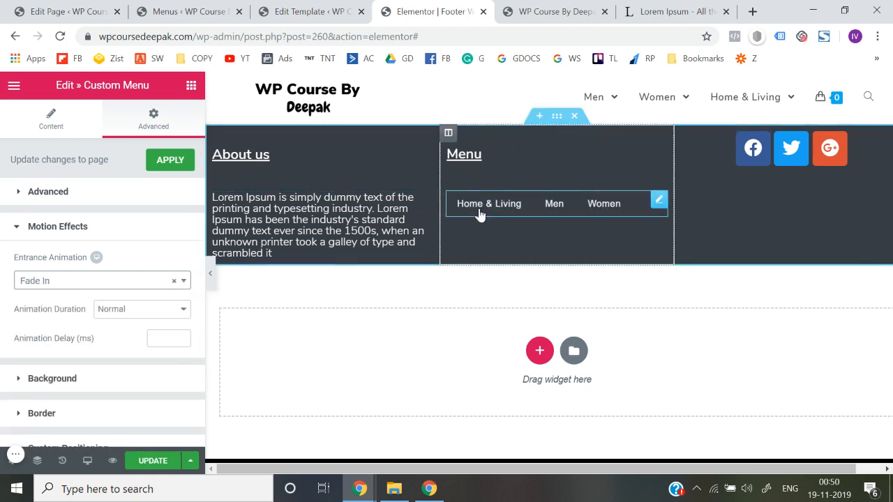
# Try the Bounce In Down entrance animation on the Custom Menu widget and settle on Slide In Down
pyautogui.scroll(-2, 175, 339)
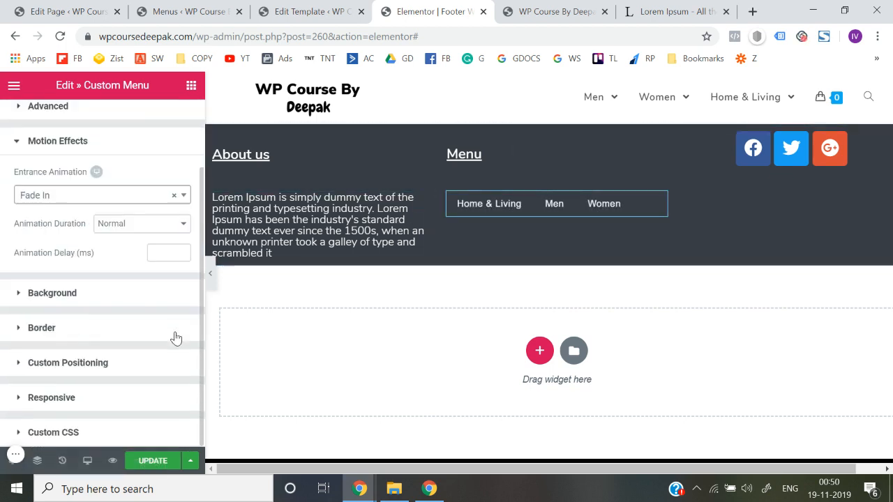
pyautogui.click(127, 209)
pyautogui.scroll(-3, 84, 325)
pyautogui.scroll(-3, 84, 325)
pyautogui.click(82, 290)
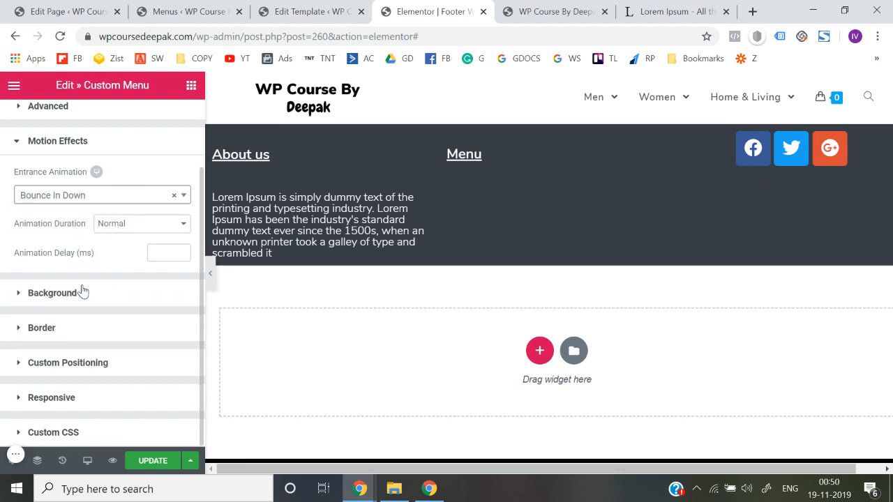
pyautogui.click(113, 196)
pyautogui.click(68, 340)
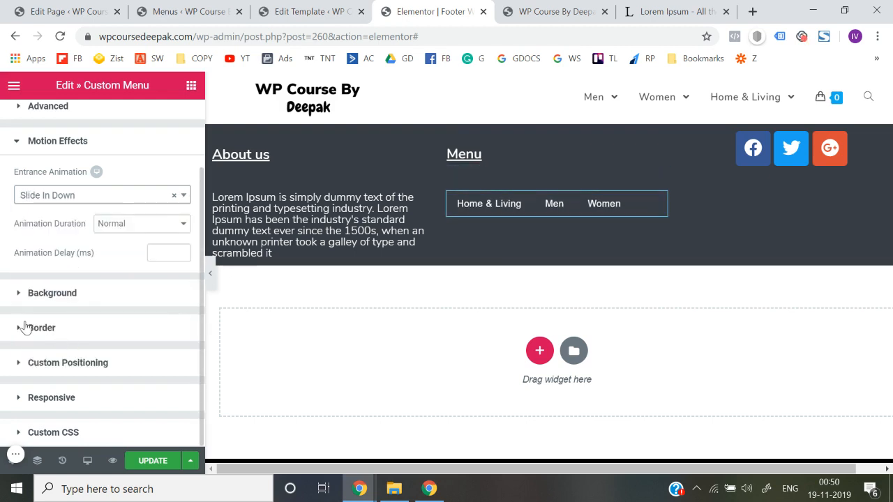
# Expand the Custom Menu widget's background settings, update the footer template, and open its preview in a separate tab
pyautogui.click(58, 295)
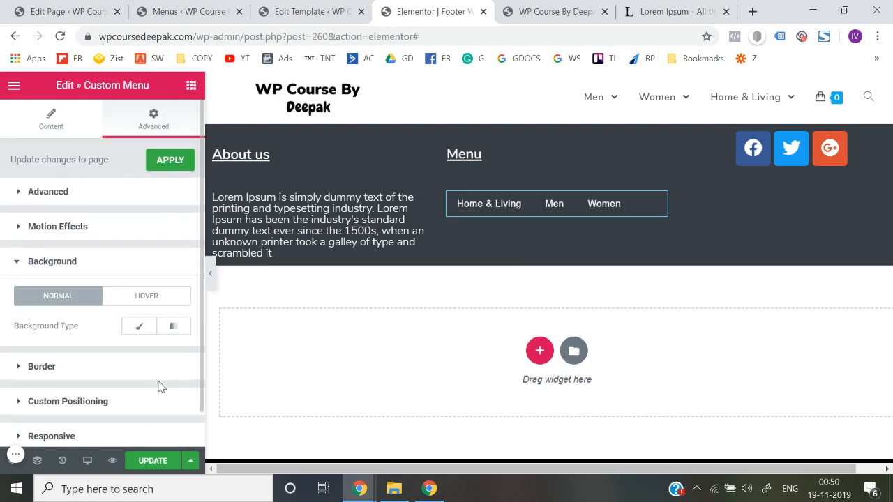
pyautogui.click(155, 461)
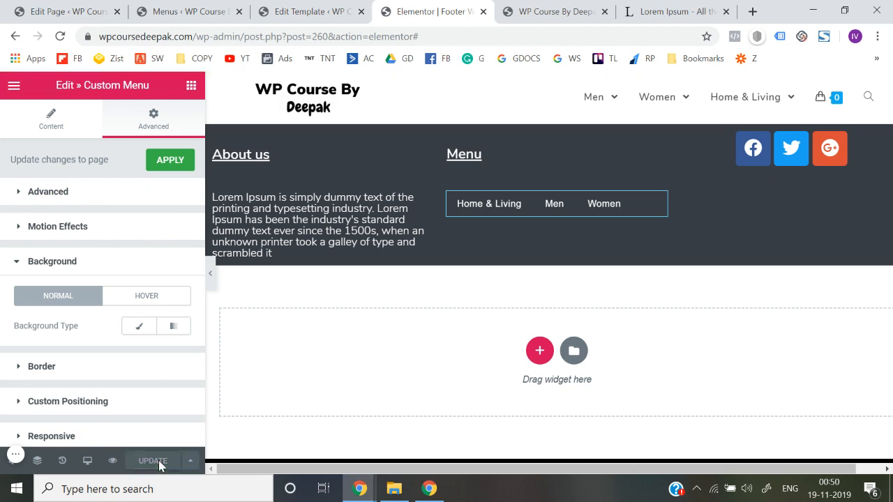
pyautogui.click(113, 461)
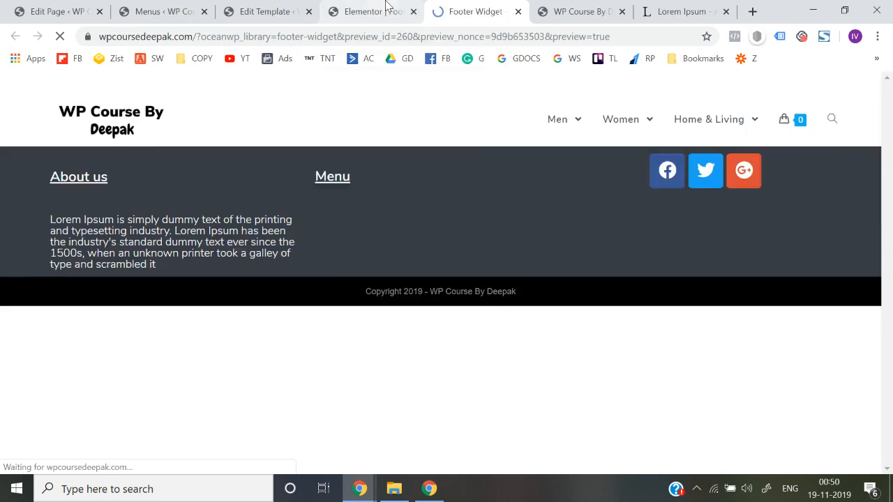
pyautogui.click(349, 9)
pyautogui.click(489, 9)
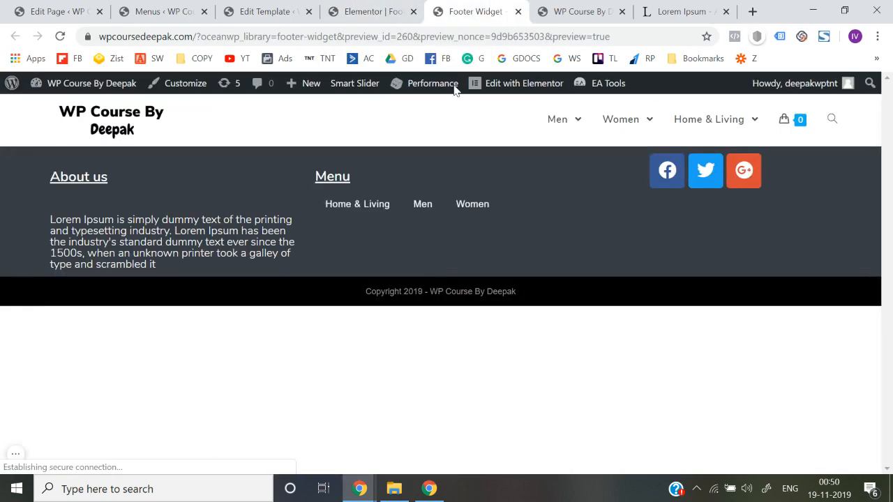
# Test the Home & Living and Men links in the previewed footer menu, returning to the preview after each
pyautogui.click(370, 228)
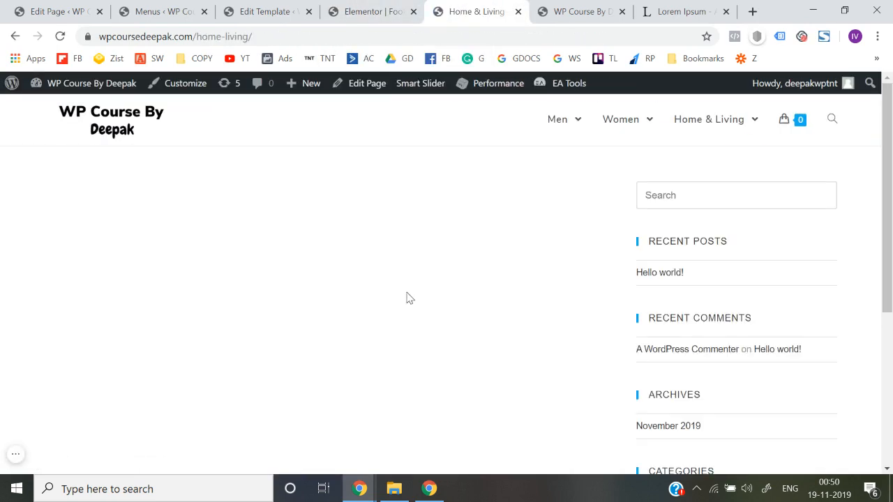
pyautogui.click(16, 36)
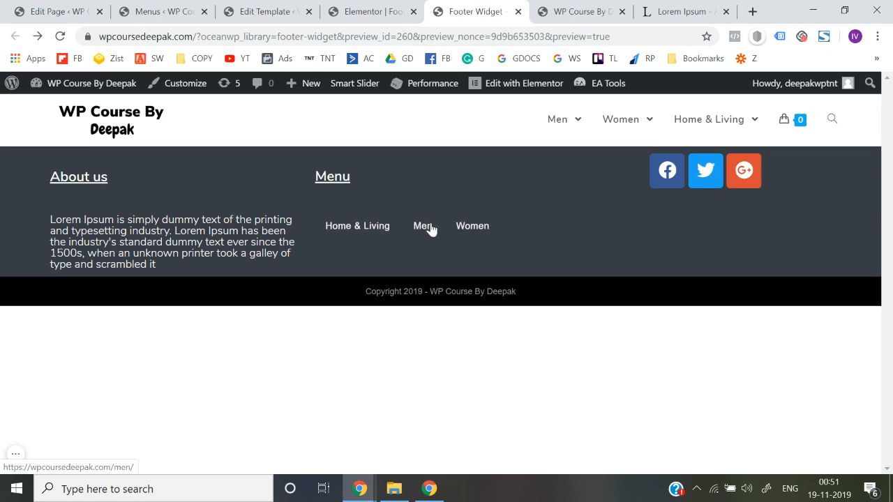
pyautogui.click(428, 229)
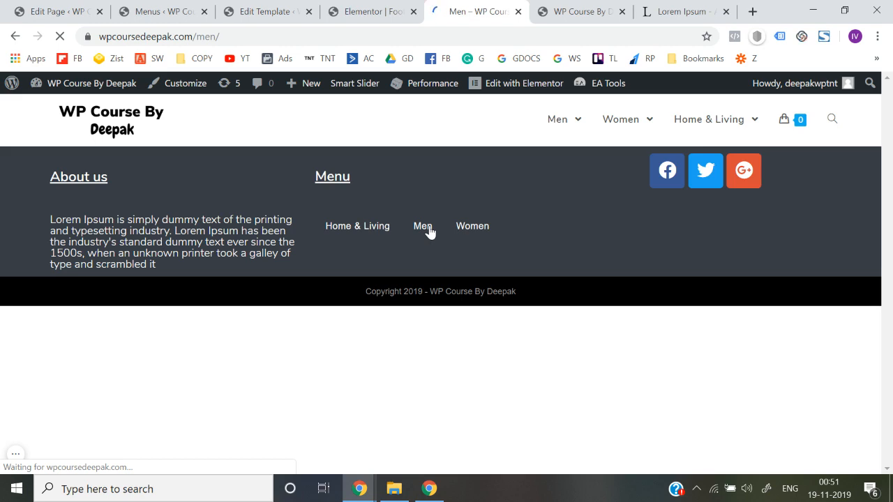
pyautogui.scroll(-10, 430, 233)
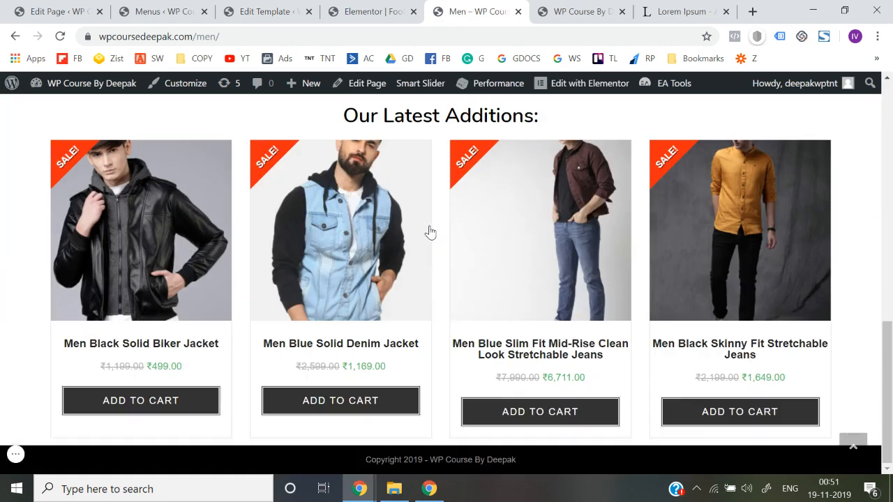
pyautogui.scroll(10, 430, 232)
pyautogui.click(16, 37)
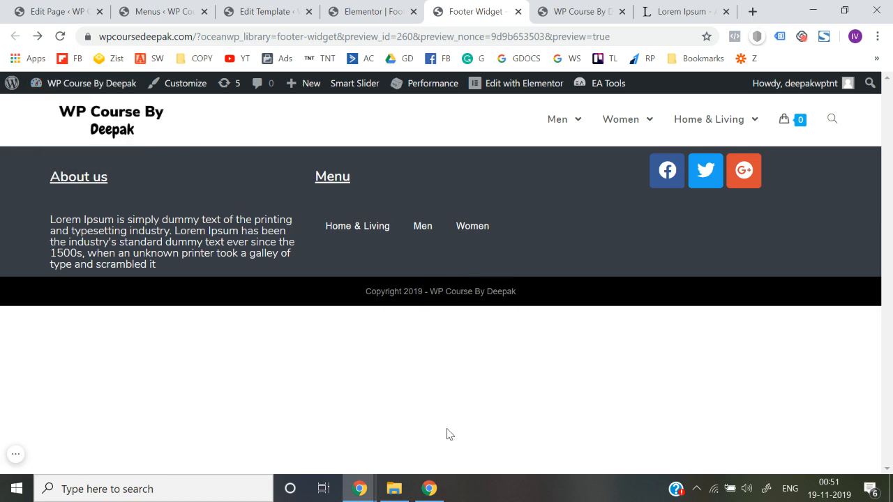
# Open the WordPress dashboard in a new tab from the footer preview and switch to it
pyautogui.moveTo(111, 83)
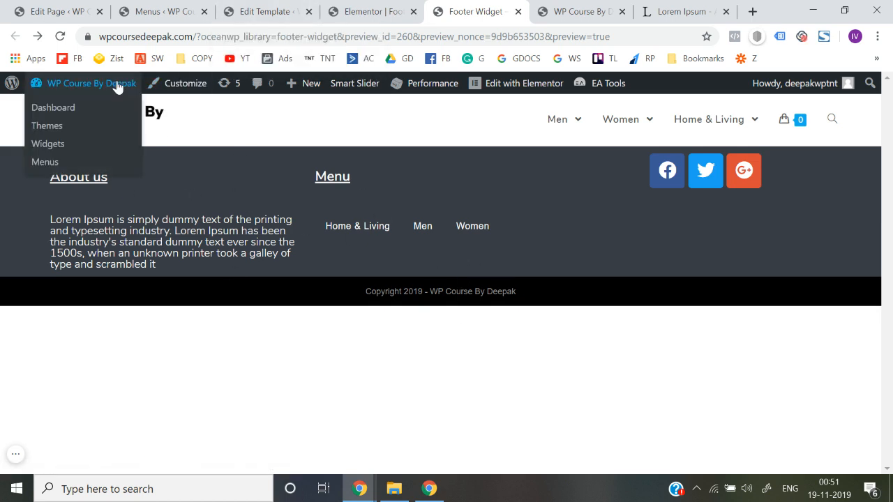
pyautogui.rightClick(61, 108)
pyautogui.click(118, 113)
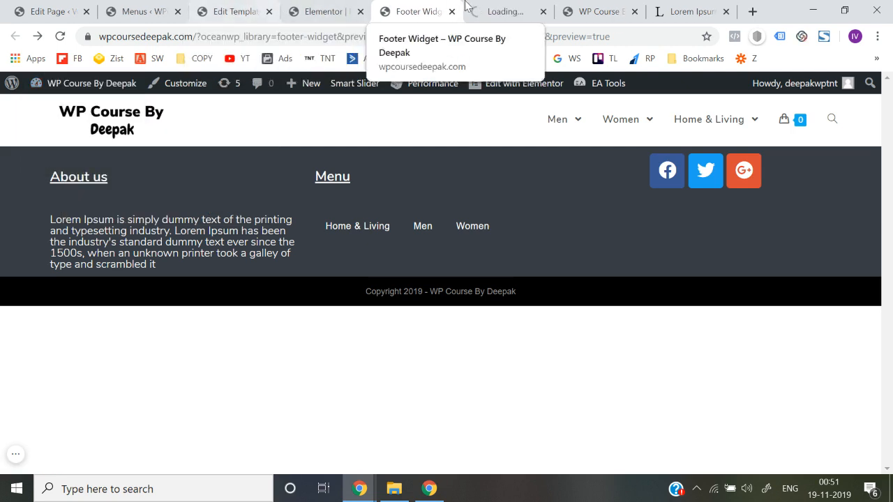
pyautogui.click(480, 5)
# Open the live site in a new tab from the dashboard and check the footer at the end of the homepage
pyautogui.moveTo(70, 83)
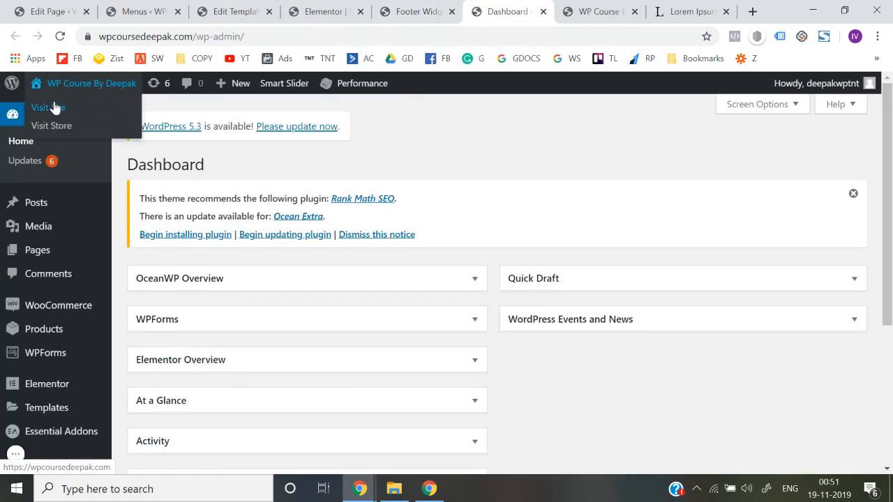
pyautogui.rightClick(52, 108)
pyautogui.click(70, 114)
pyautogui.click(530, 11)
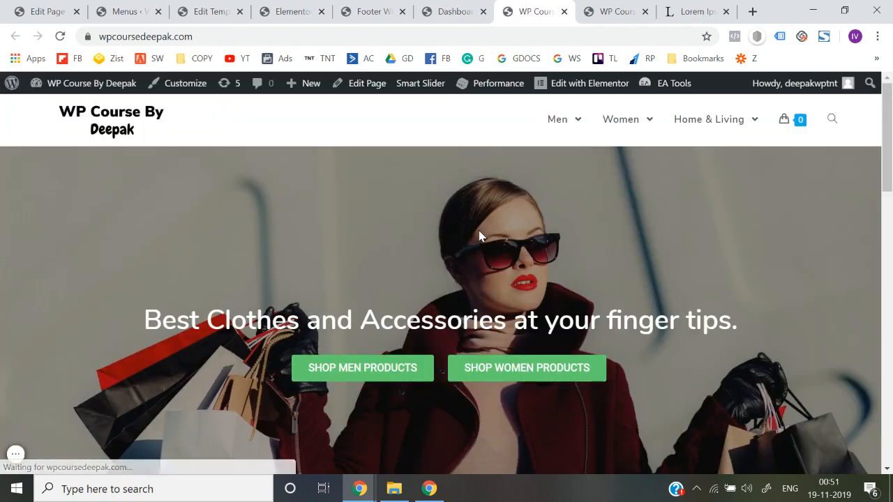
pyautogui.scroll(-1, 479, 236)
pyautogui.press('End')
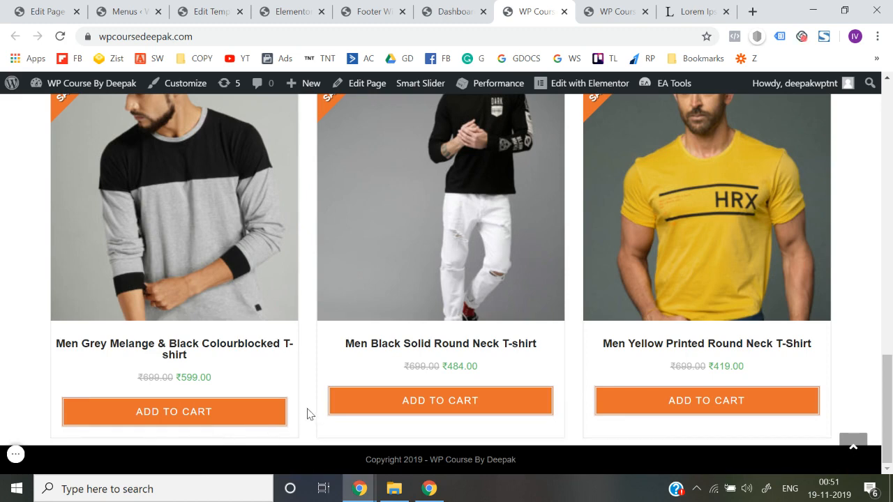
# Compare the Footer Widget template preview with the footer on the live homepage
pyautogui.click(491, 6)
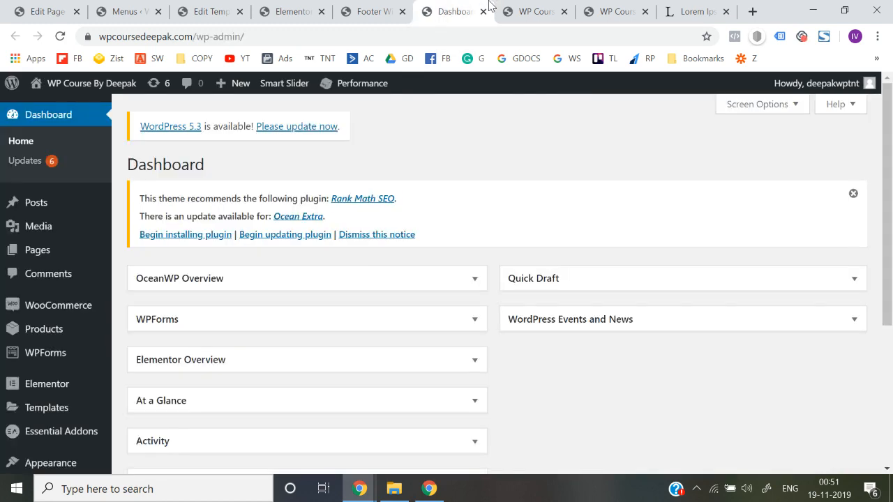
pyautogui.click(394, 11)
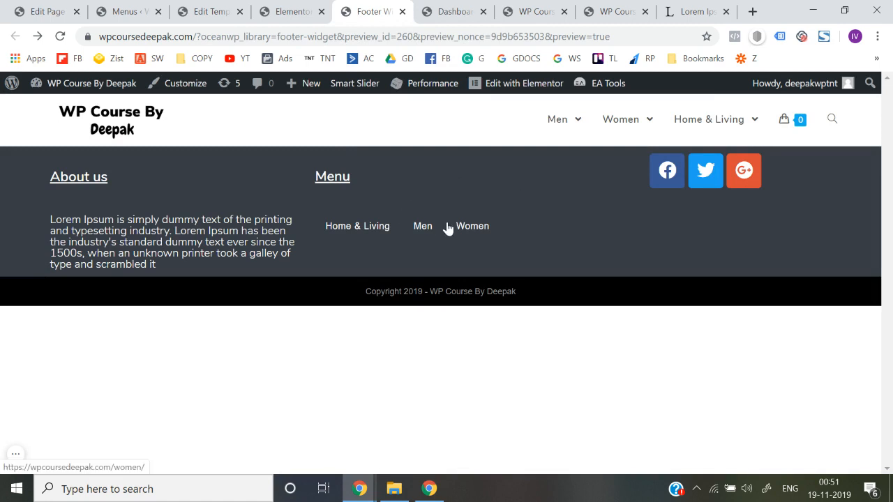
pyautogui.click(482, 11)
pyautogui.click(530, 10)
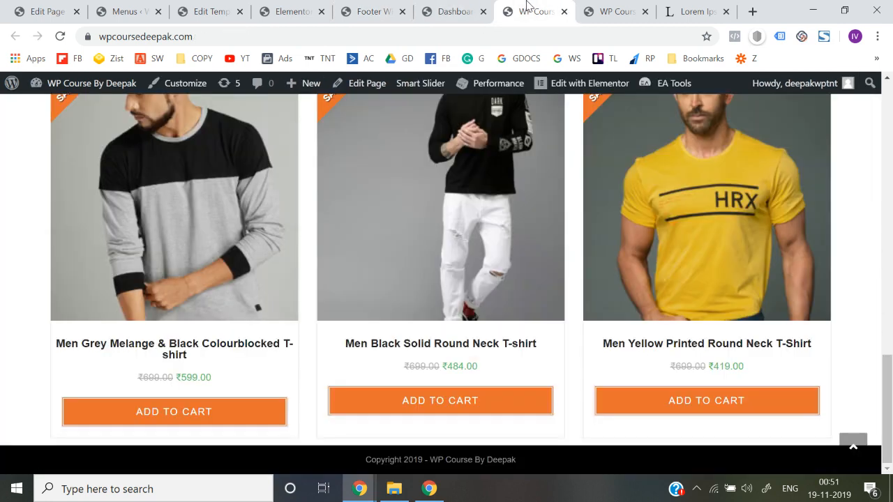
# Close the leftover dashboard, footer preview, page editor, menus, template and Elementor editor tabs, and switch to the second live homepage tab
pyautogui.click(482, 11)
pyautogui.click(402, 11)
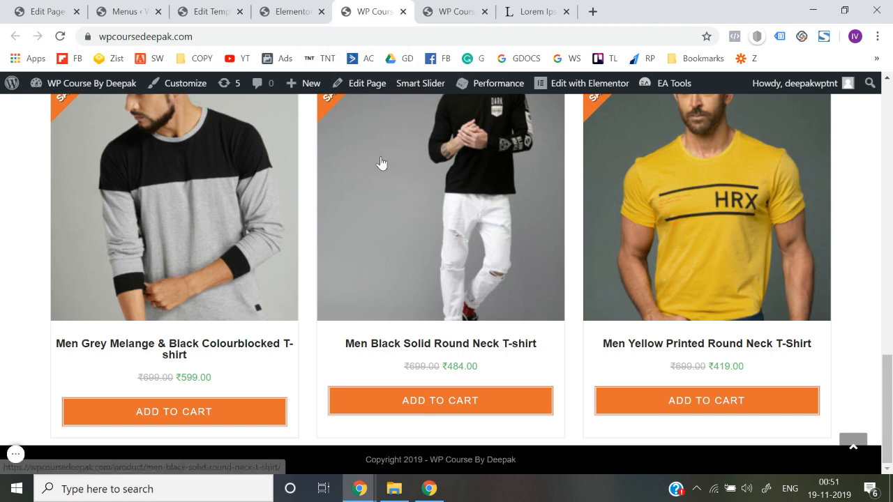
pyautogui.click(377, 11)
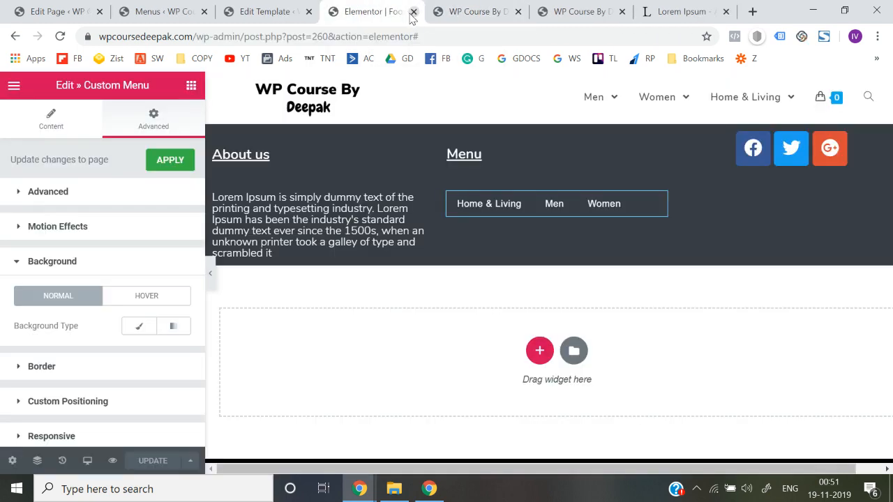
pyautogui.click(14, 86)
pyautogui.scroll(-2, 60, 319)
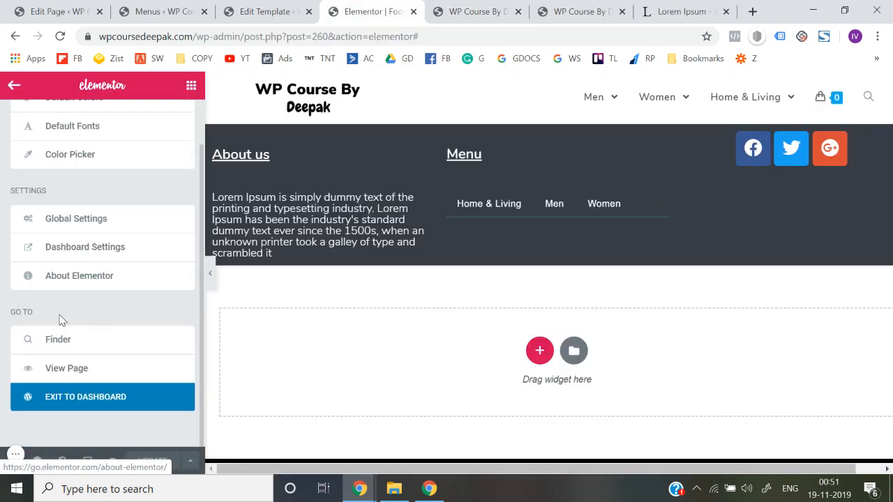
pyautogui.click(40, 5)
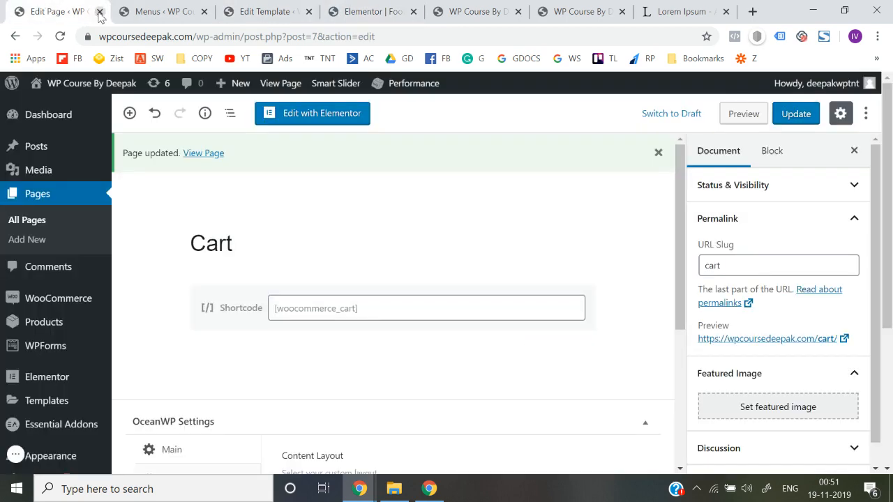
pyautogui.click(100, 12)
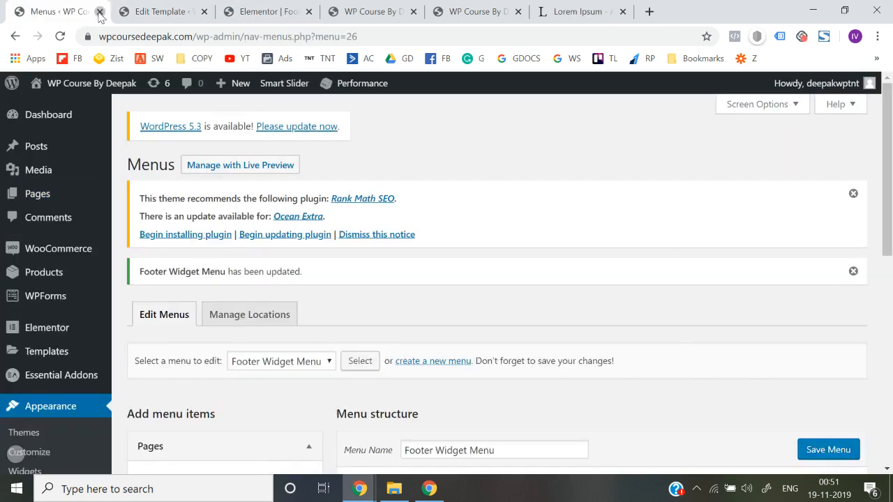
pyautogui.click(100, 12)
pyautogui.click(100, 12)
pyautogui.click(99, 12)
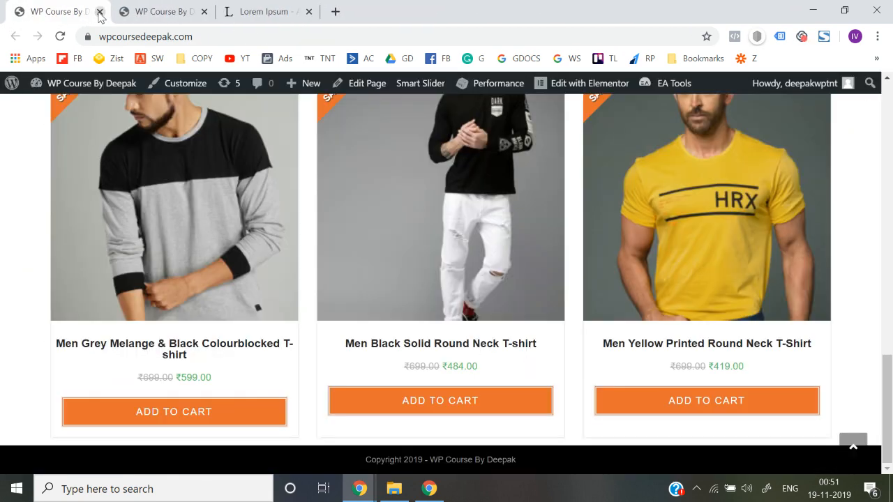
pyautogui.click(176, 7)
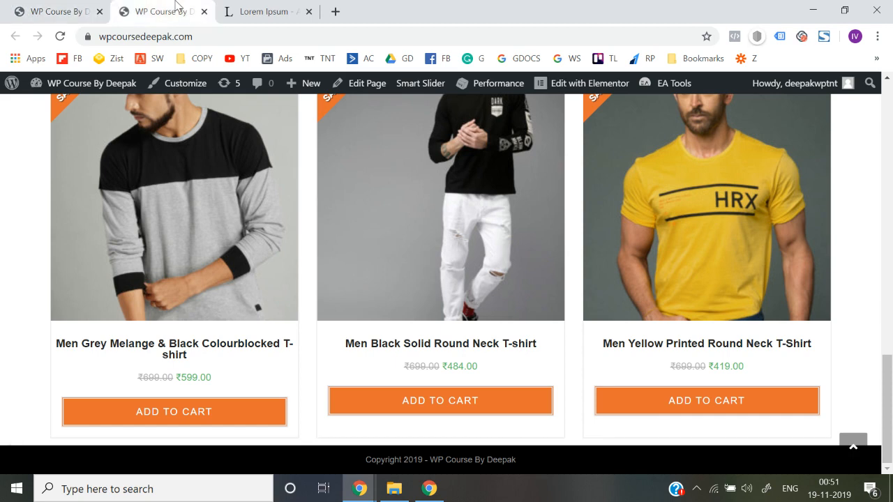
# Open the theme Customizer from the live homepage and enable the footer widgets
pyautogui.click(183, 91)
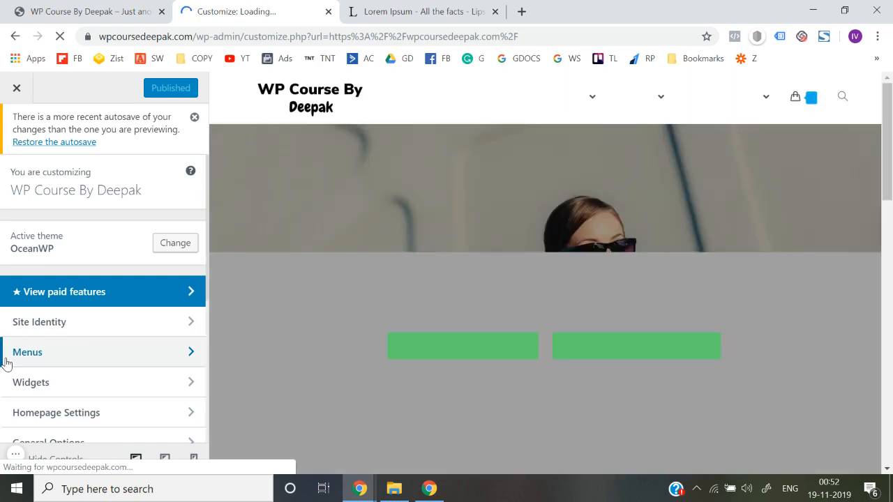
pyautogui.scroll(-10, 321, 331)
pyautogui.scroll(-5, 321, 331)
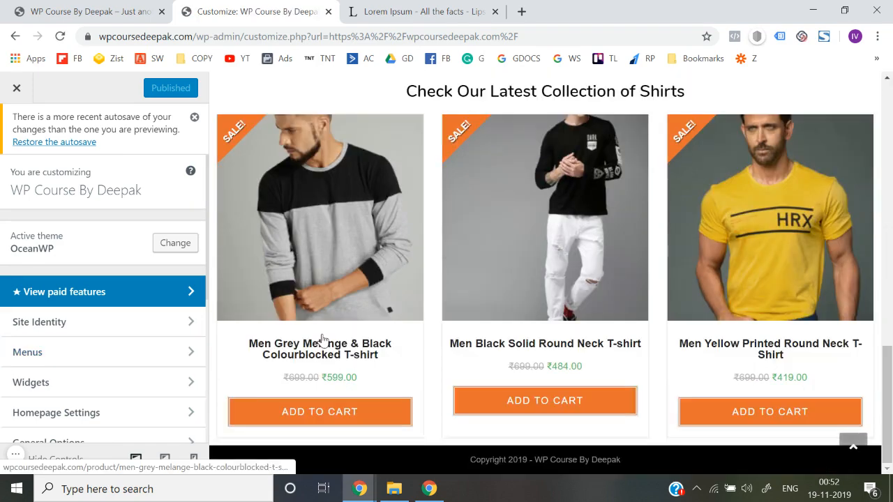
pyautogui.scroll(-4, 90, 371)
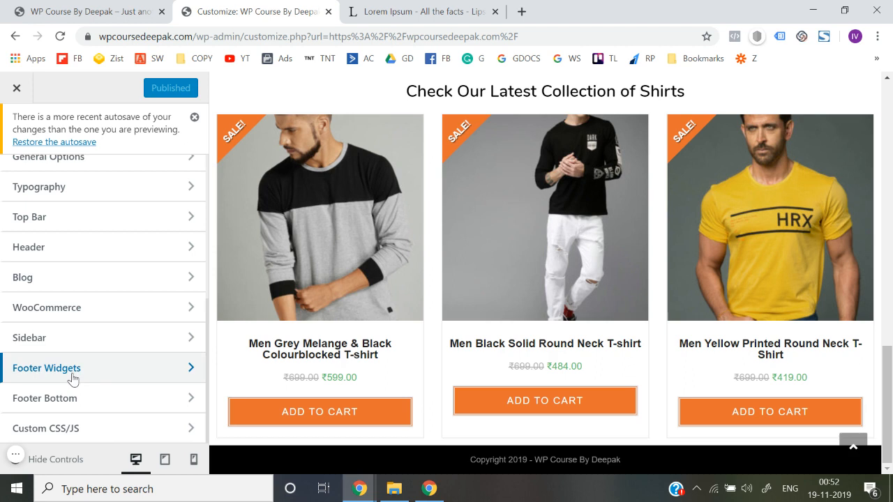
pyautogui.click(72, 378)
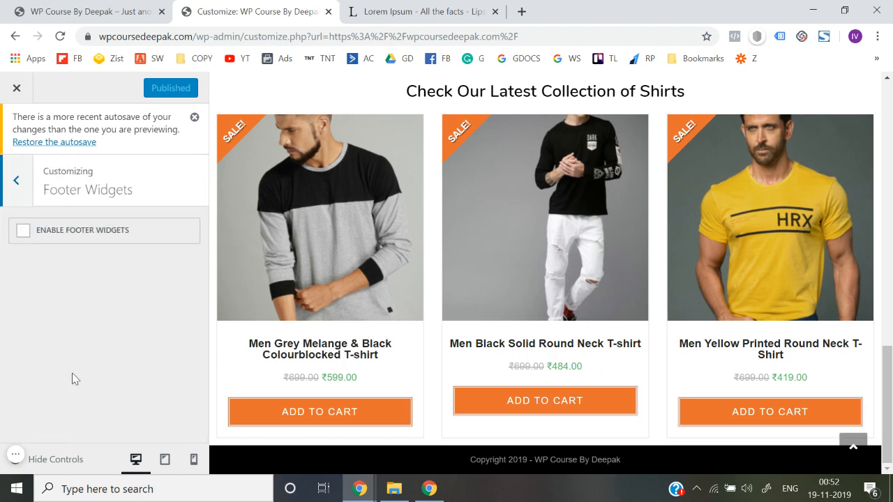
pyautogui.click(98, 236)
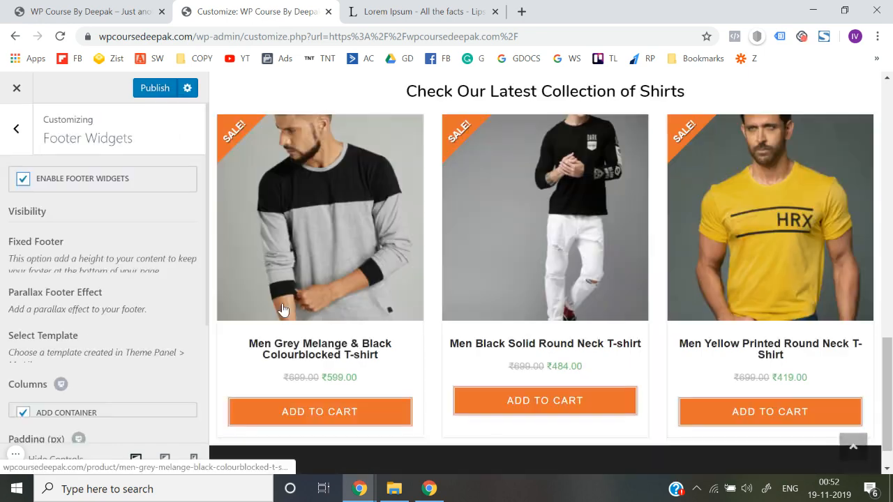
# Set the footer widgets' template to Footer Widget and bring the footer into view in the site preview
pyautogui.scroll(-2, 282, 304)
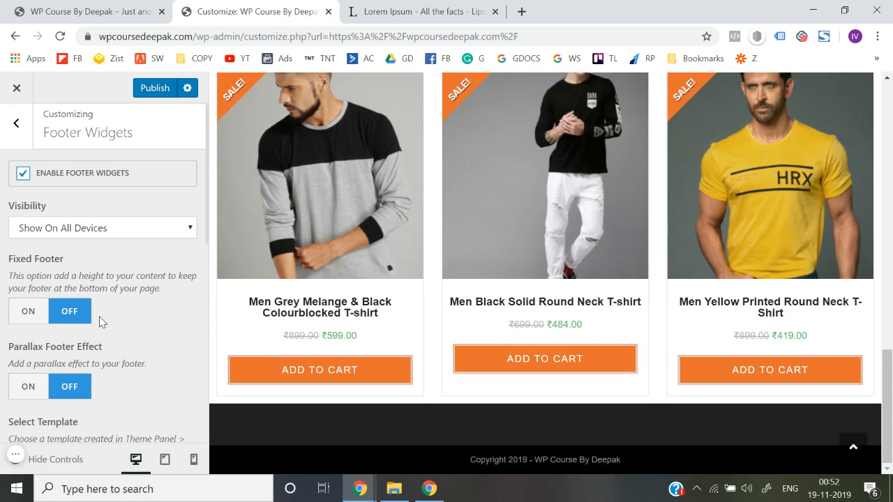
pyautogui.scroll(-4, 90, 244)
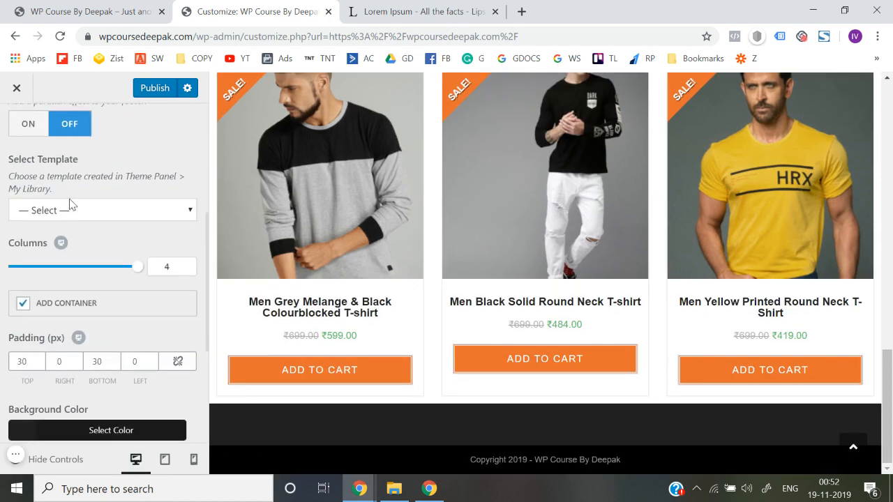
pyautogui.click(70, 209)
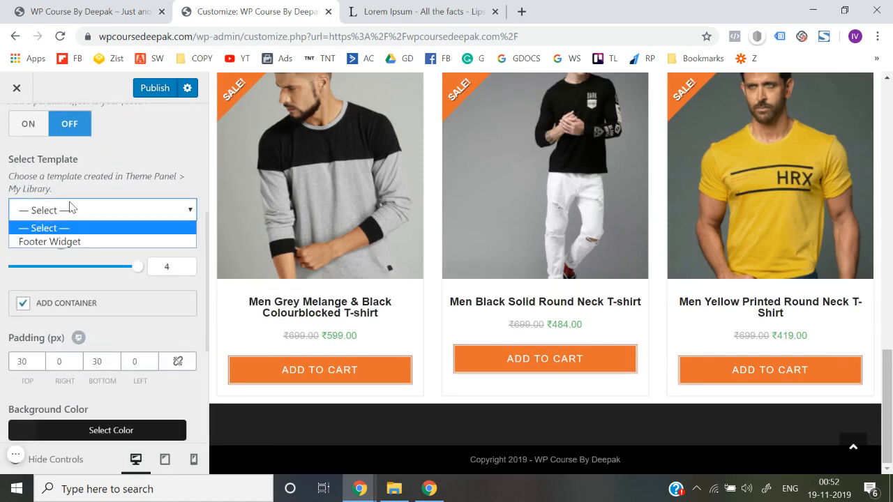
pyautogui.click(62, 242)
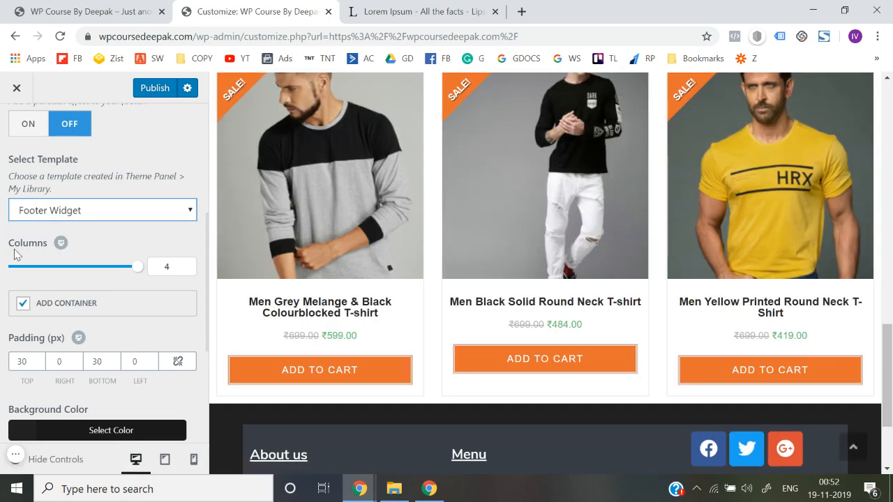
pyautogui.scroll(-2, 368, 408)
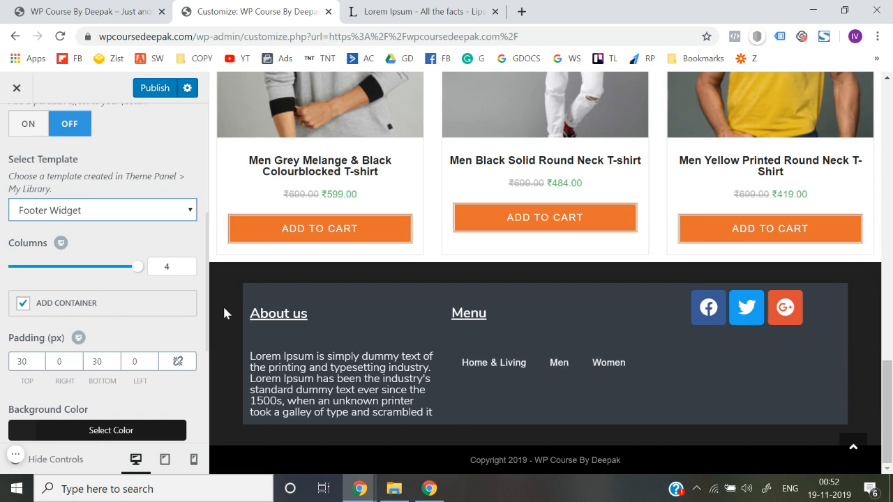
# Look through the footer widgets' padding and color settings, including the background color, without changing them
pyautogui.scroll(2, 1, 283)
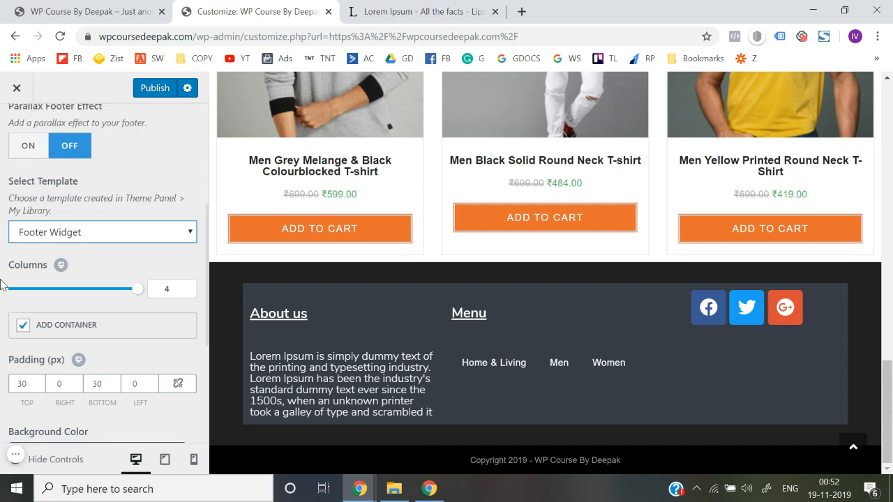
pyautogui.scroll(-4, 2, 283)
pyautogui.scroll(-1, 1, 284)
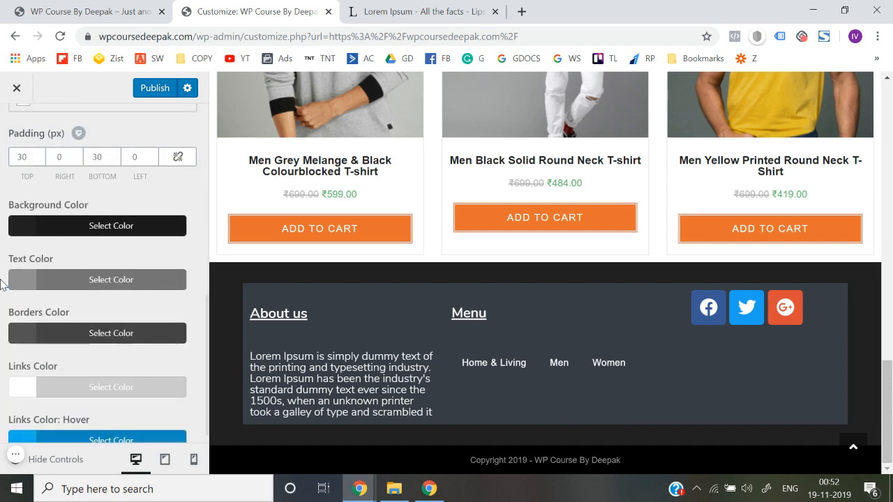
pyautogui.click(51, 232)
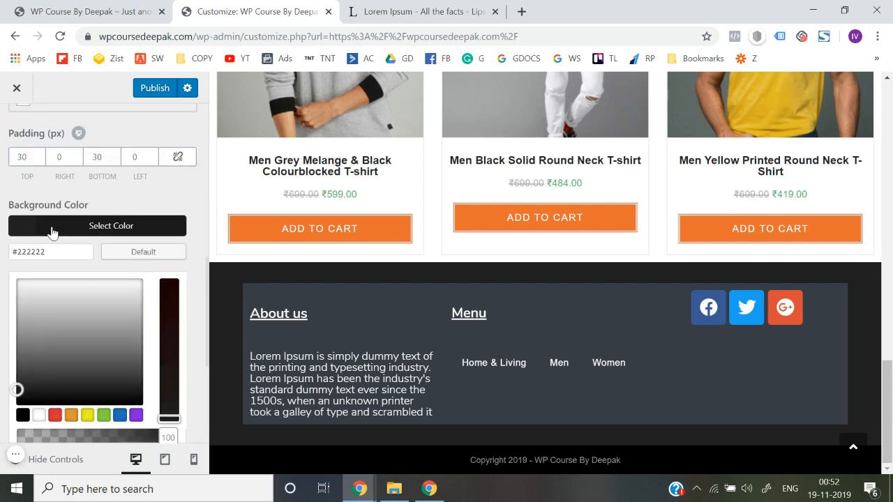
pyautogui.click(2, 295)
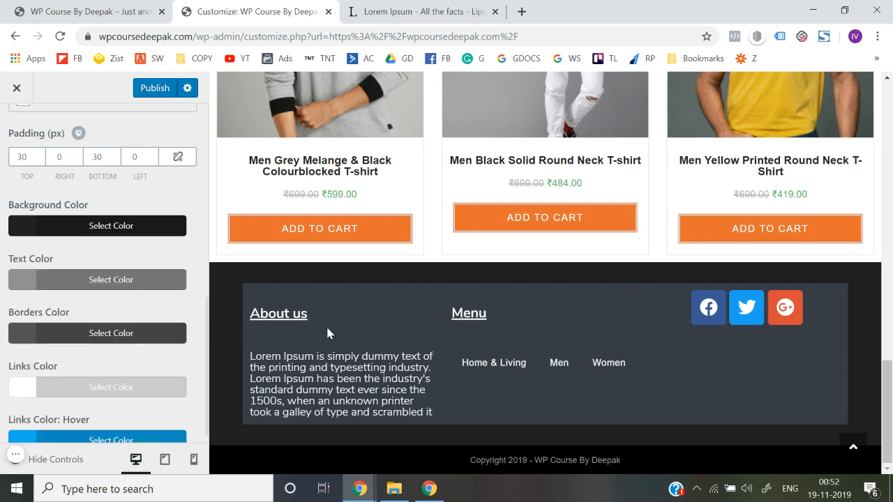
pyautogui.scroll(-1, 4, 320)
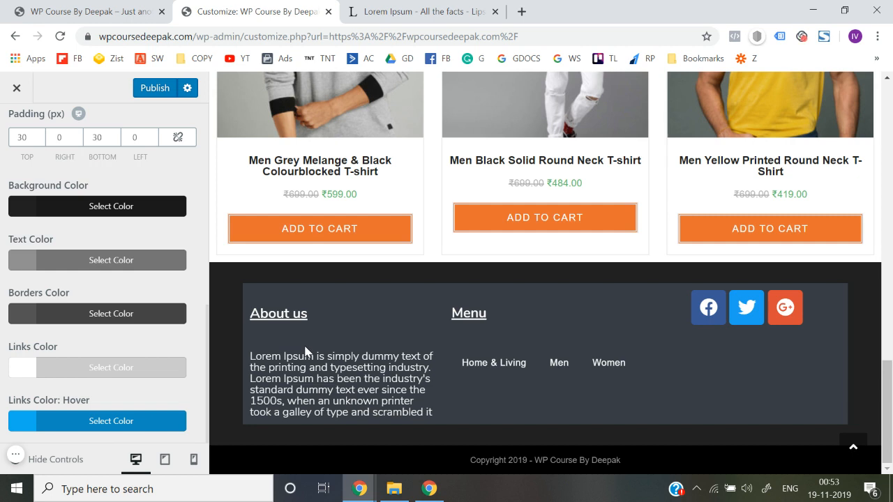
# Publish the footer widget settings, then leave the Customizer and check the footer at the end of the live homepage
pyautogui.click(148, 92)
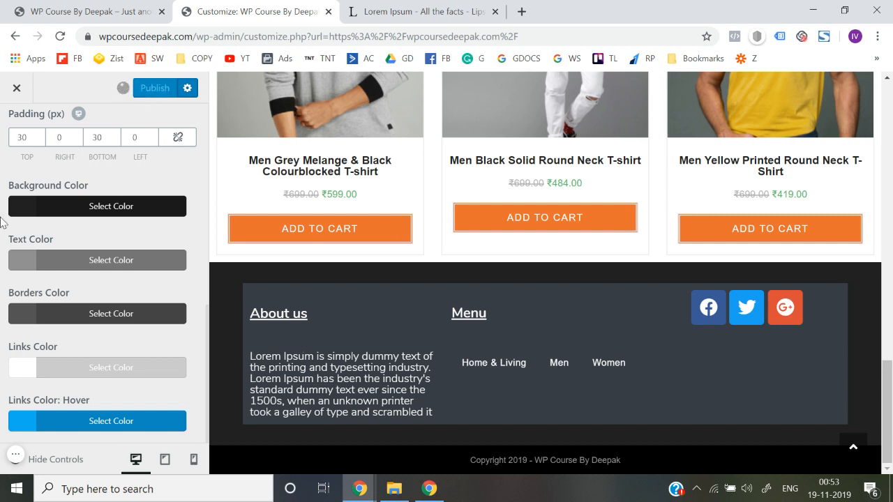
pyautogui.click(17, 85)
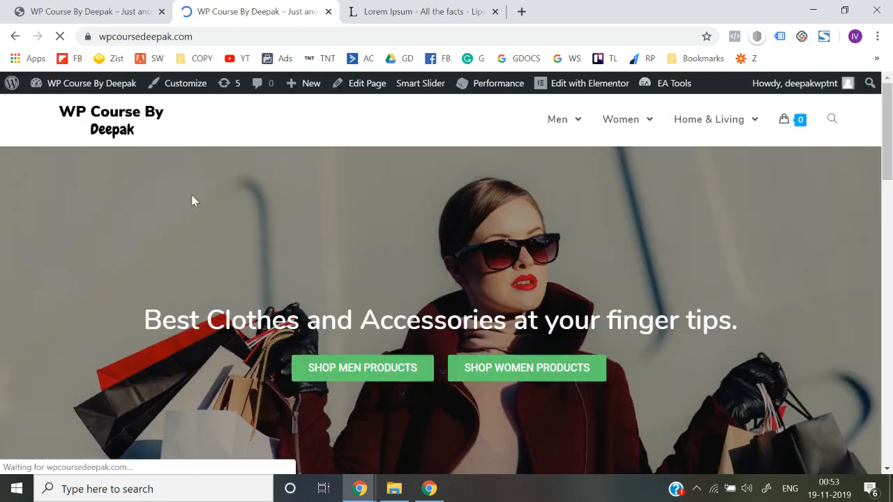
pyautogui.scroll(-16, 259, 263)
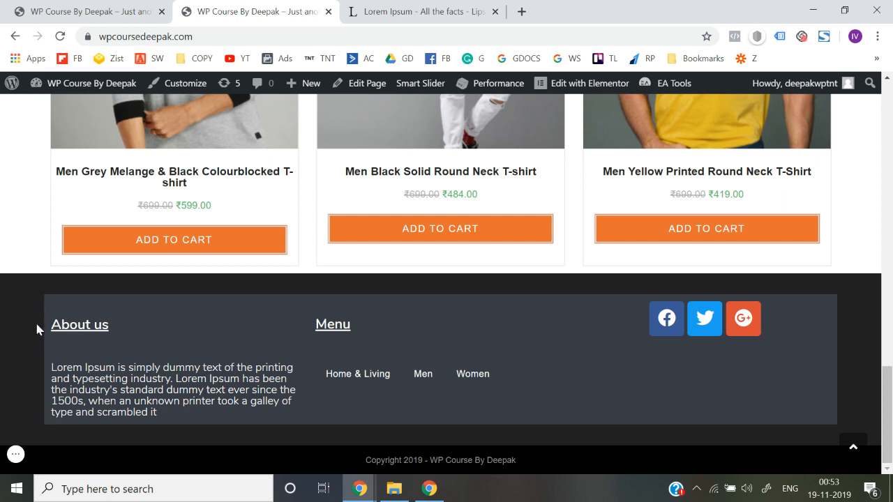
pyautogui.scroll(3, 132, 285)
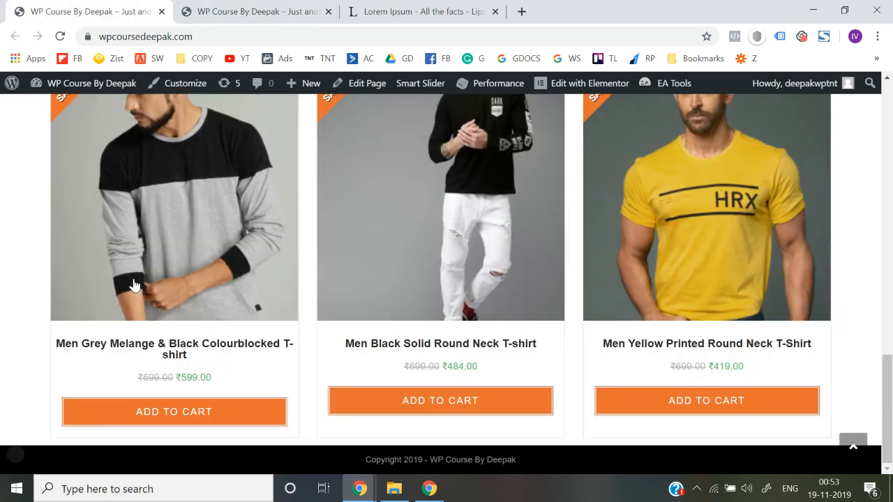
# Open the dashboard from the other homepage tab, close the remaining tabs and go to the Theme Panel's My Library
pyautogui.moveTo(67, 89)
pyautogui.click(56, 110)
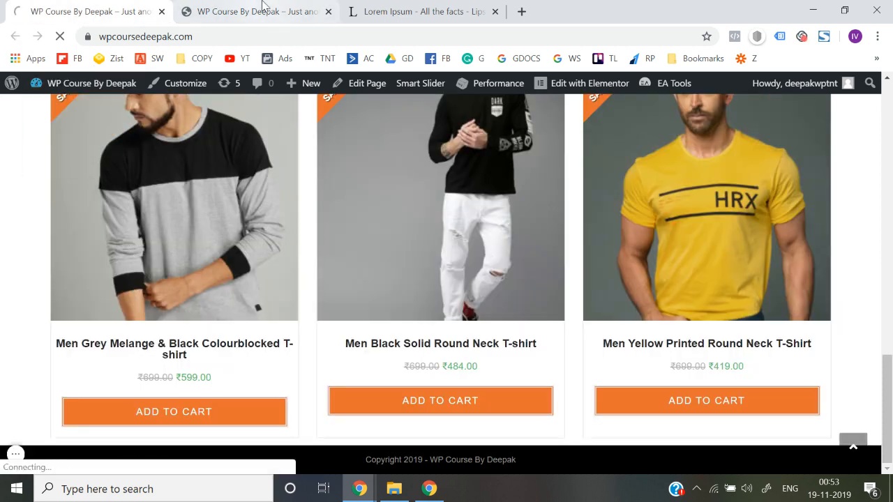
pyautogui.click(263, 8)
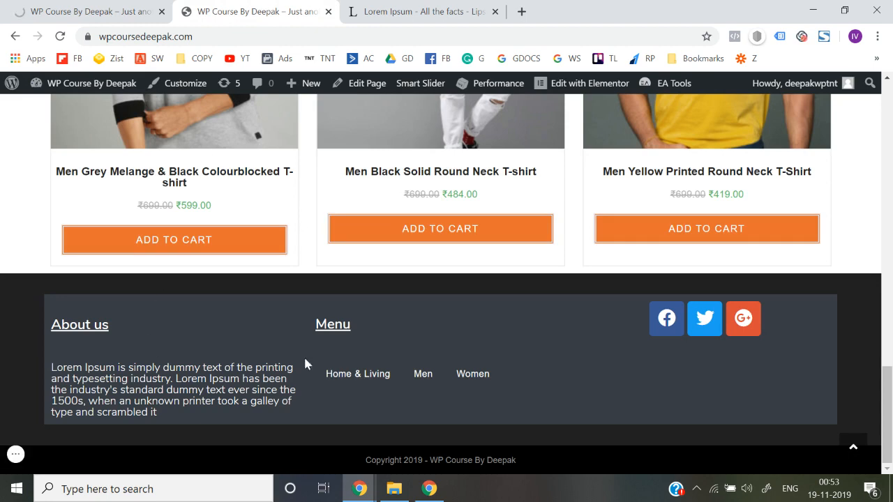
pyautogui.click(115, 9)
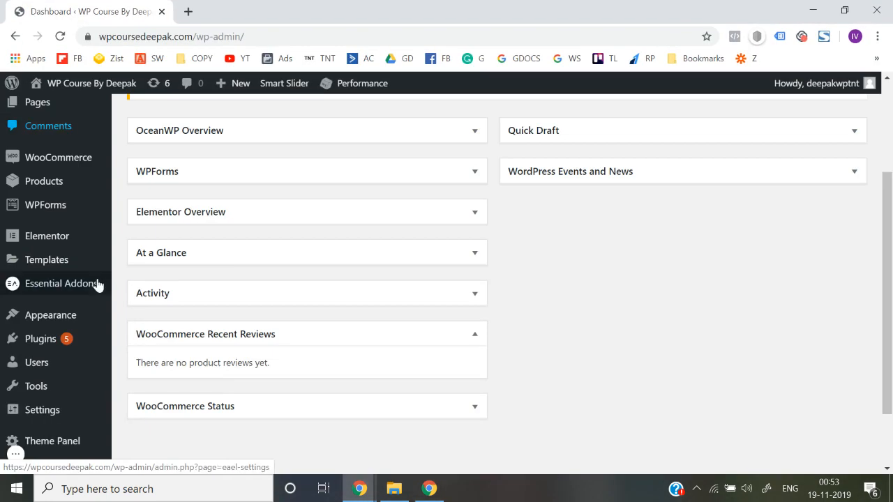
pyautogui.scroll(-3, 70, 342)
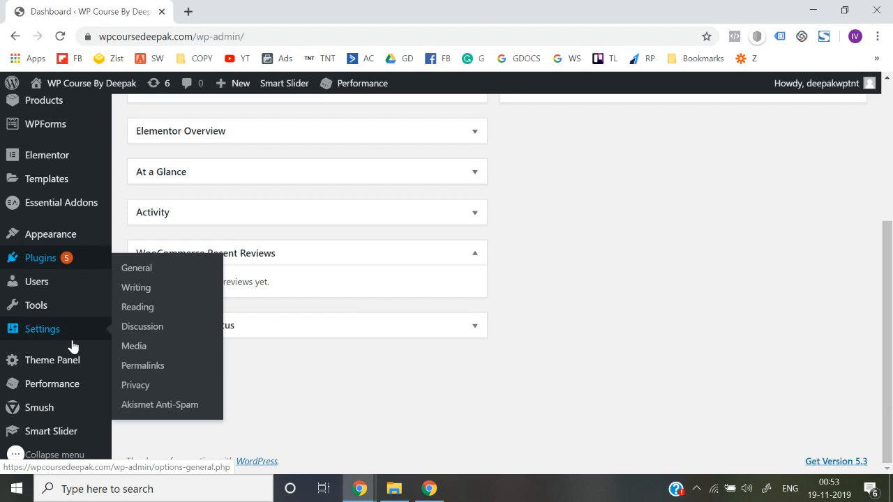
pyautogui.moveTo(60, 361)
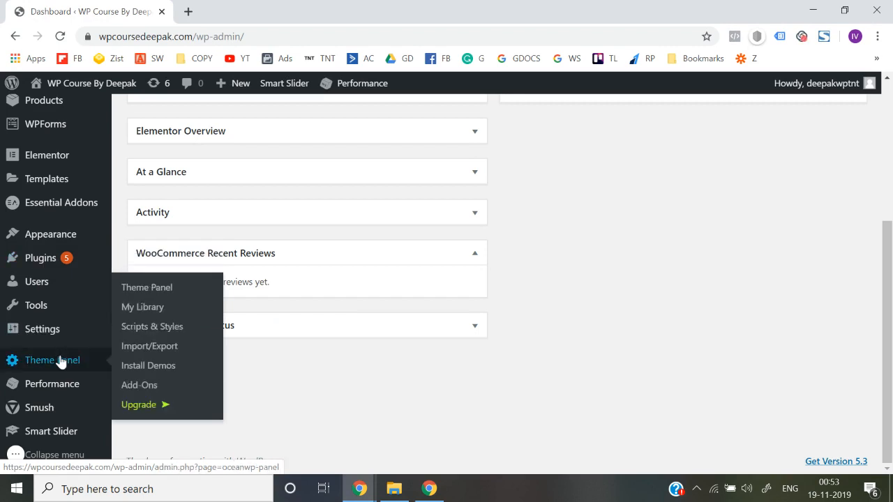
pyautogui.click(144, 311)
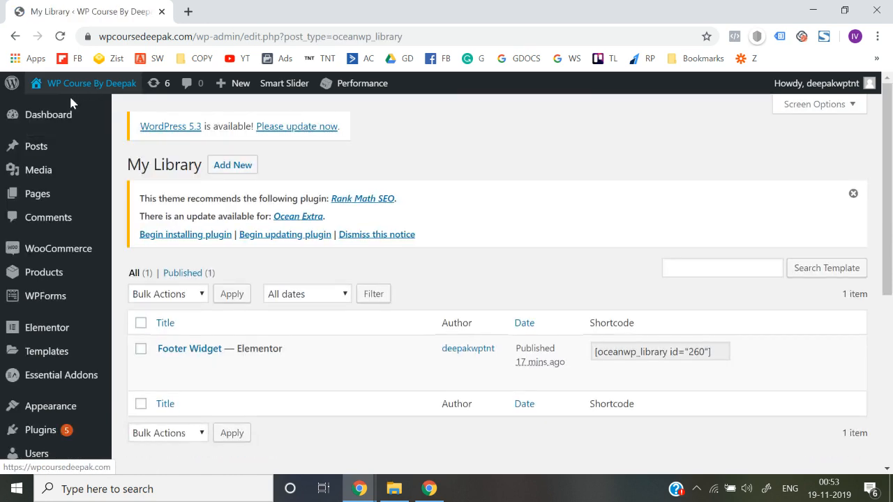
# Open the live site in a new tab from the My Library page
pyautogui.moveTo(76, 85)
pyautogui.rightClick(57, 106)
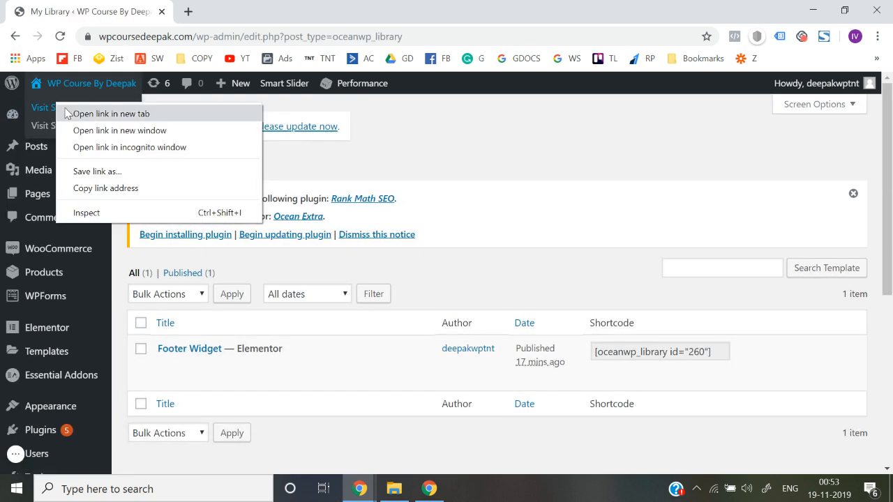
pyautogui.click(67, 113)
# Open the Footer Widget template for editing, check the footer on the live homepage and return to the template's OceanWP Settings
pyautogui.moveTo(184, 358)
pyautogui.click(165, 366)
pyautogui.scroll(-15, 415, 412)
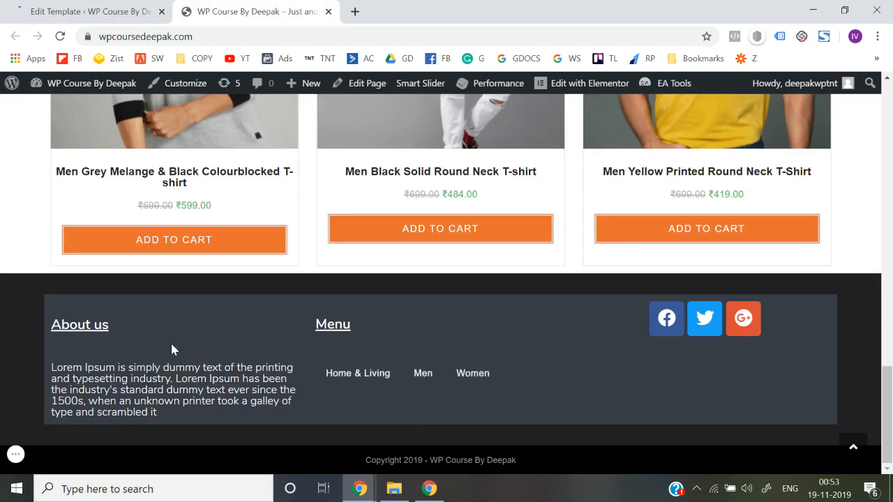
pyautogui.click(95, 10)
pyautogui.scroll(-6, 356, 287)
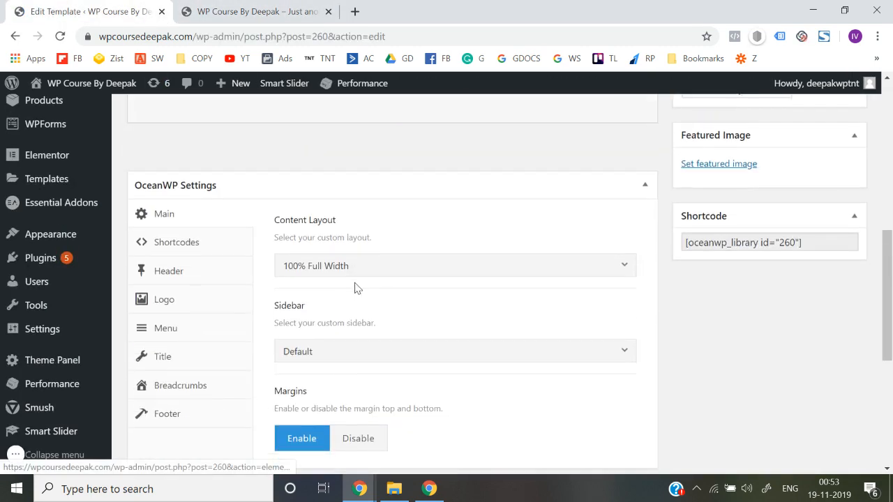
# Review the template's Content Layout options, keep 100% Full Width, and compare the footer on the live homepage
pyautogui.click(351, 262)
pyautogui.scroll(-1, 351, 352)
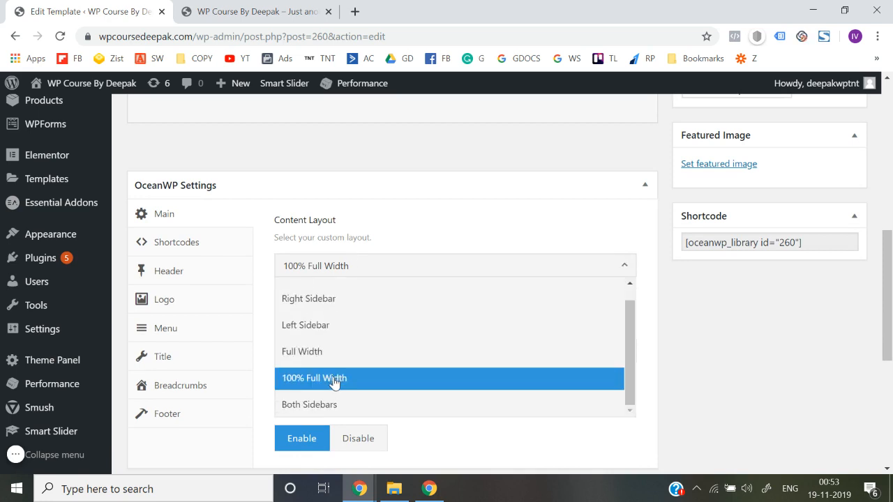
pyautogui.click(335, 381)
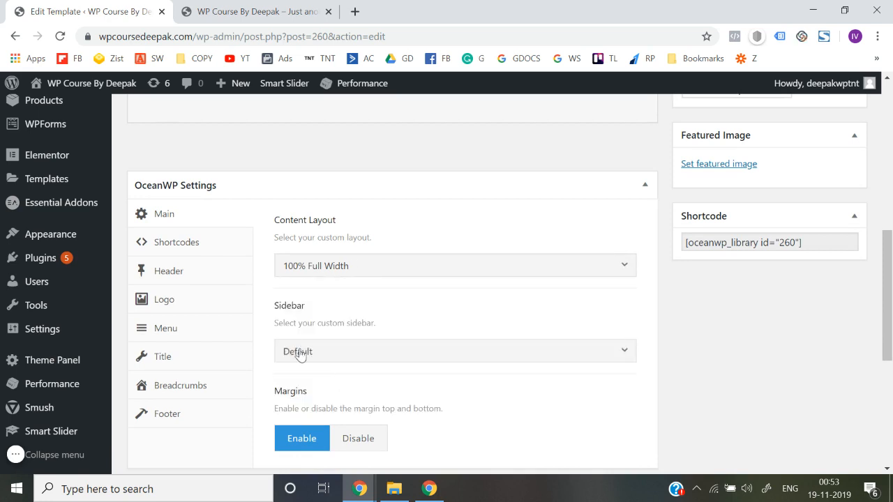
pyautogui.click(241, 14)
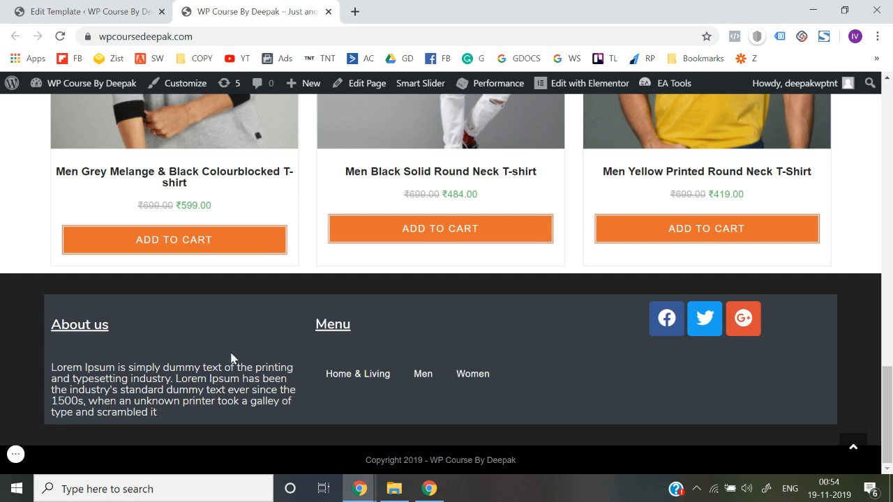
pyautogui.click(59, 10)
# Look through the Sidebar choices in the template's OceanWP Settings, leaving Default selected
pyautogui.scroll(-1, 389, 312)
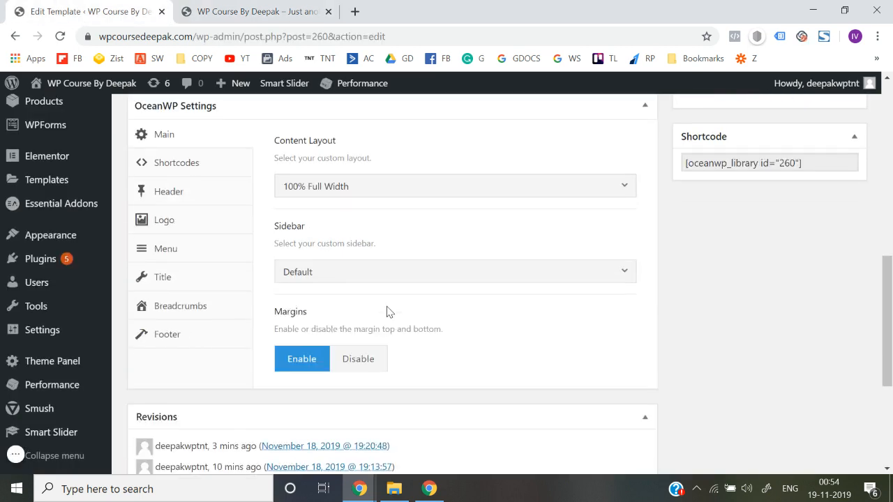
pyautogui.click(336, 272)
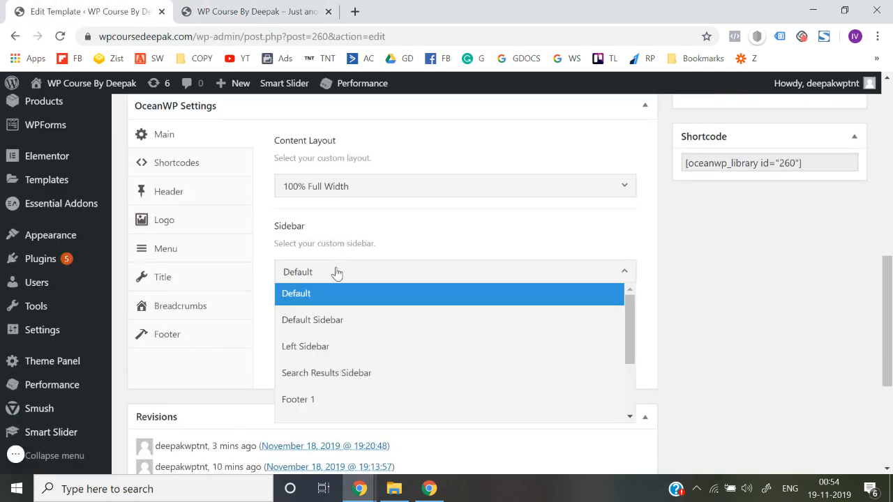
pyautogui.scroll(-3, 339, 369)
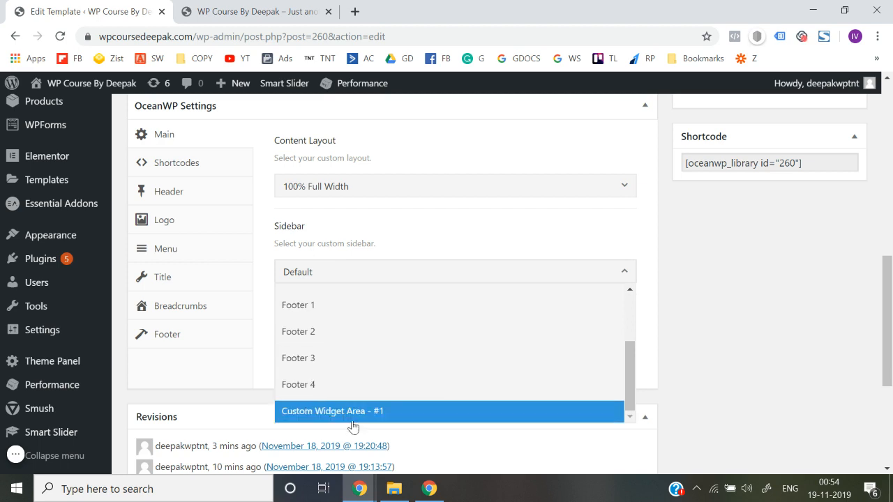
pyautogui.scroll(3, 355, 417)
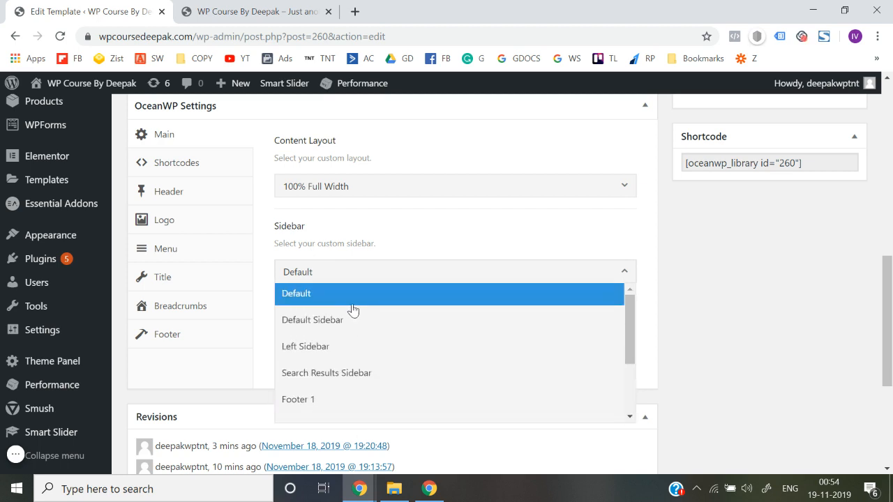
pyautogui.scroll(-3, 355, 315)
pyautogui.scroll(3, 355, 318)
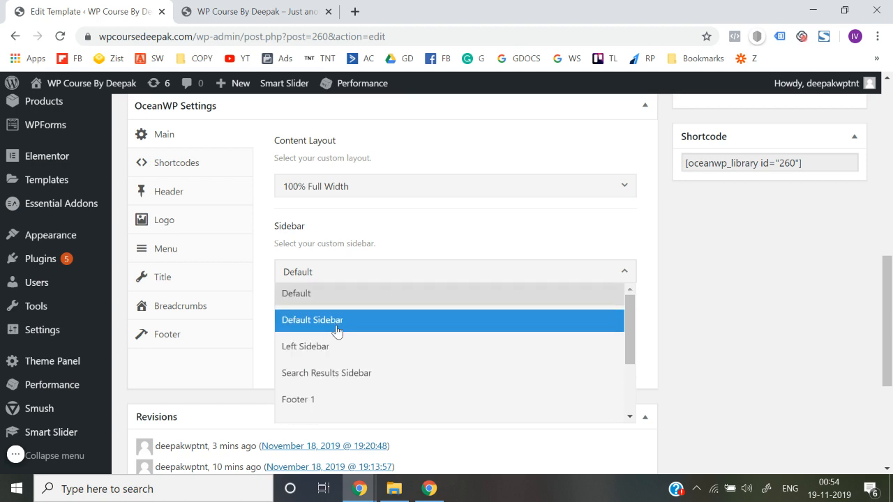
pyautogui.click(332, 302)
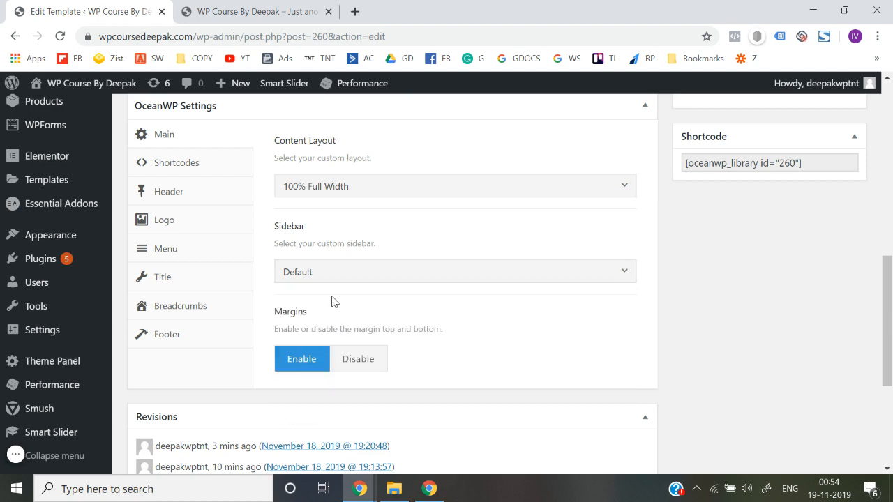
# Examine the Footer section of the template's OceanWP Settings and compare it with the live homepage's footer
pyautogui.click(183, 341)
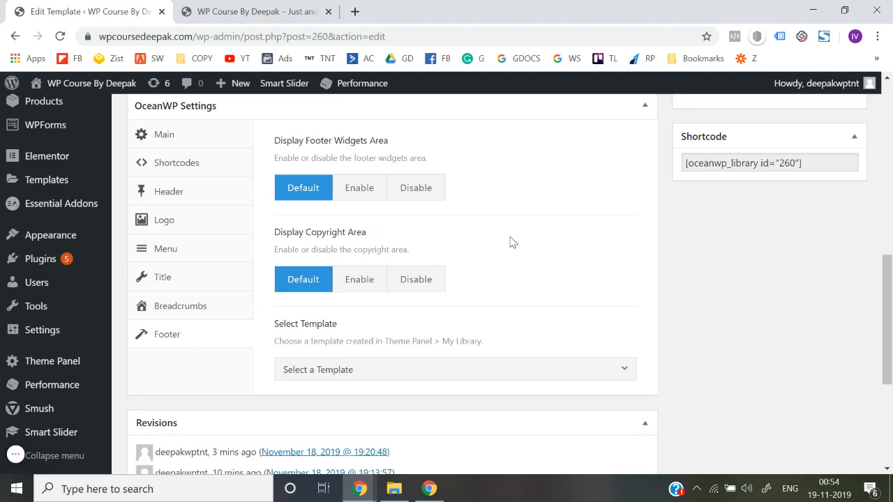
pyautogui.scroll(1, 513, 241)
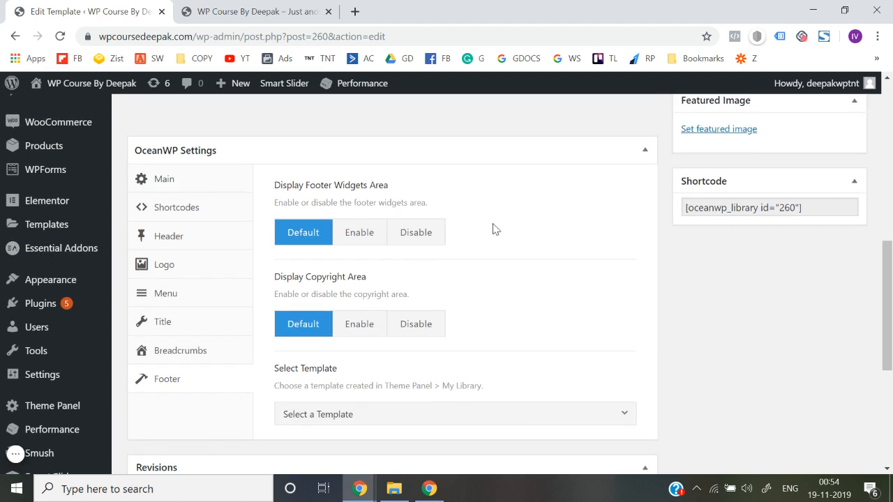
pyautogui.click(270, 8)
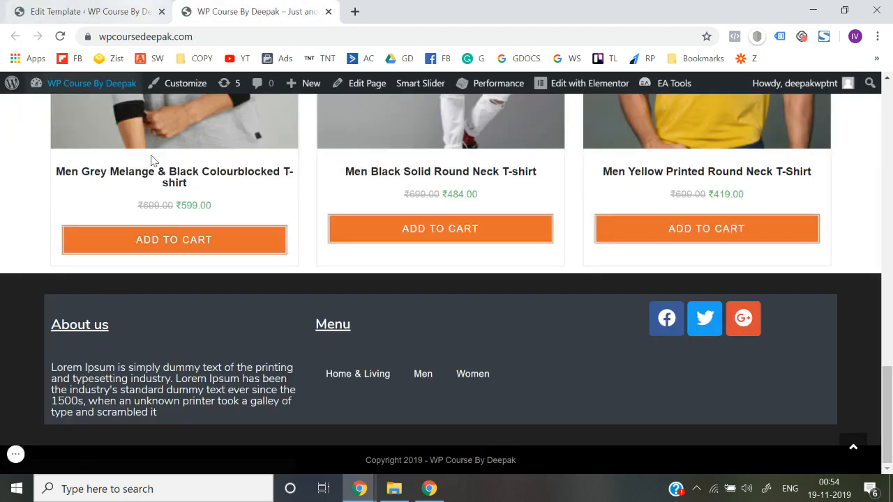
pyautogui.click(116, 5)
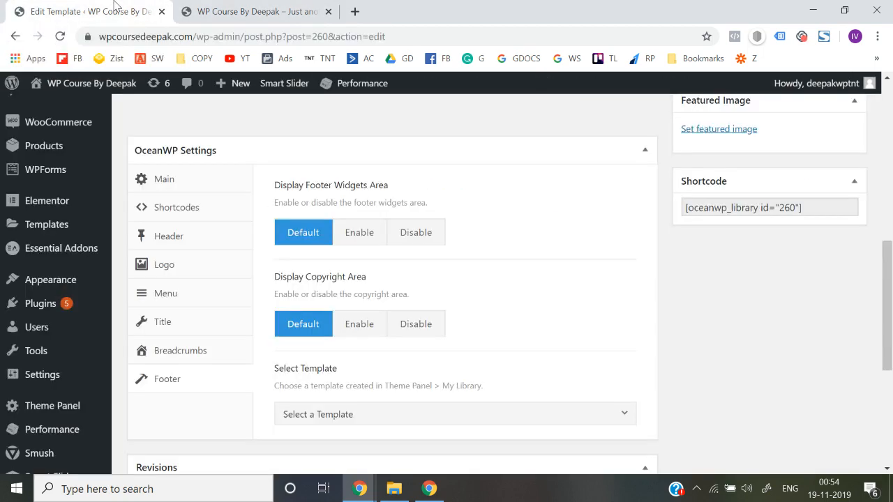
pyautogui.click(224, 8)
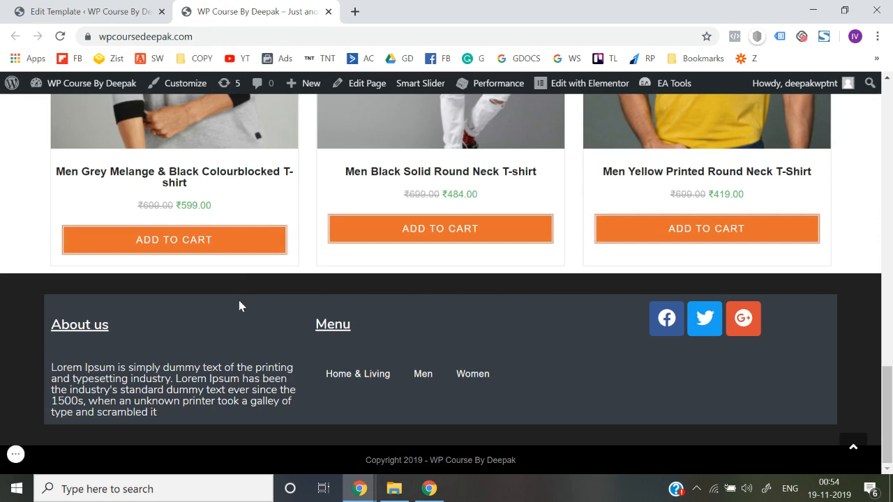
pyautogui.click(98, 6)
# Open the Footer Widget template in the Elementor editor, checking the live homepage's footer while it loads
pyautogui.scroll(10, 339, 285)
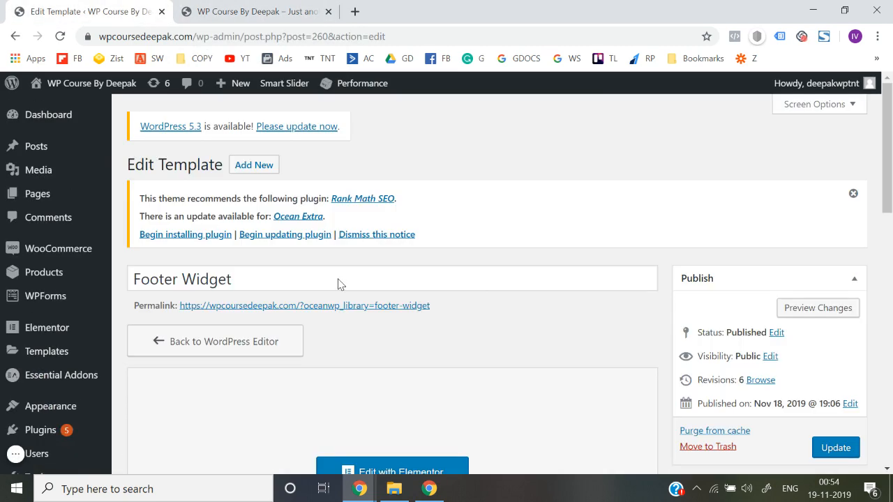
pyautogui.scroll(-2, 339, 285)
pyautogui.click(395, 381)
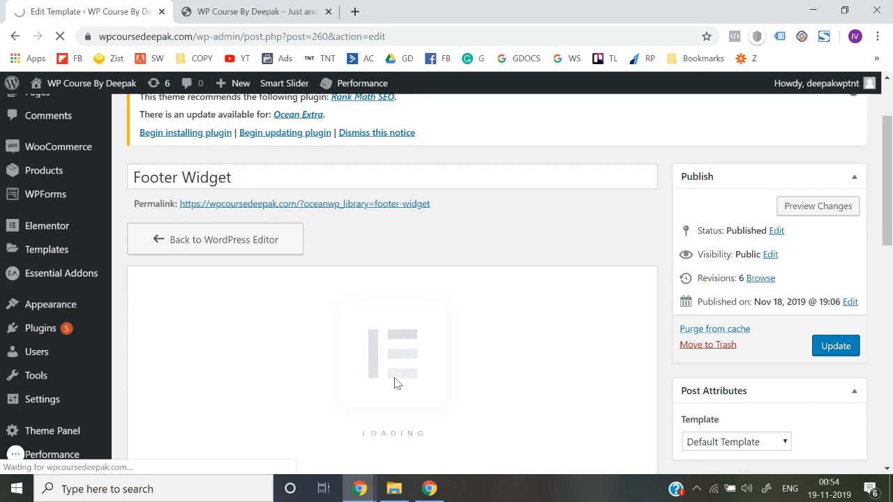
pyautogui.click(247, 11)
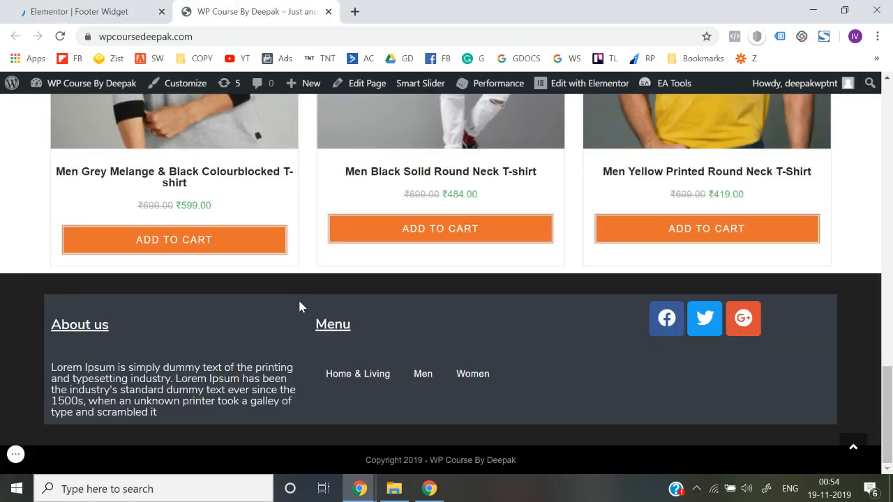
pyautogui.click(114, 8)
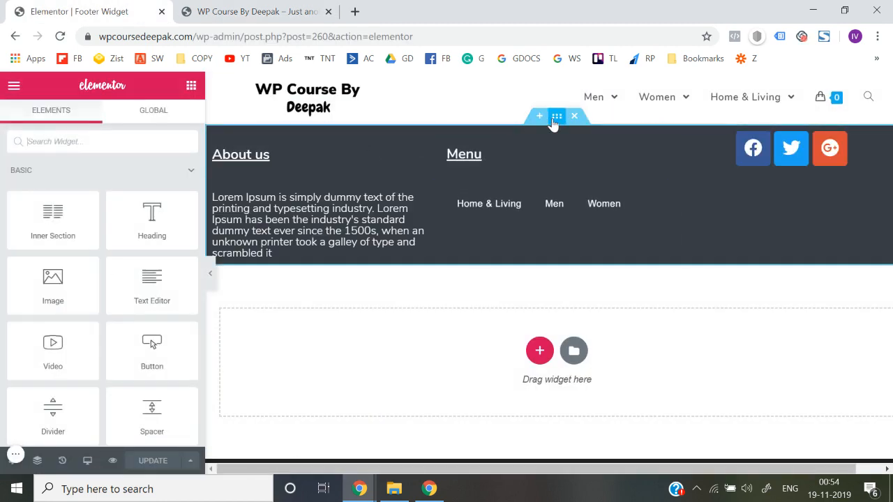
# Copy the background color code #393e46 from the footer section's style settings
pyautogui.click(554, 120)
pyautogui.click(102, 120)
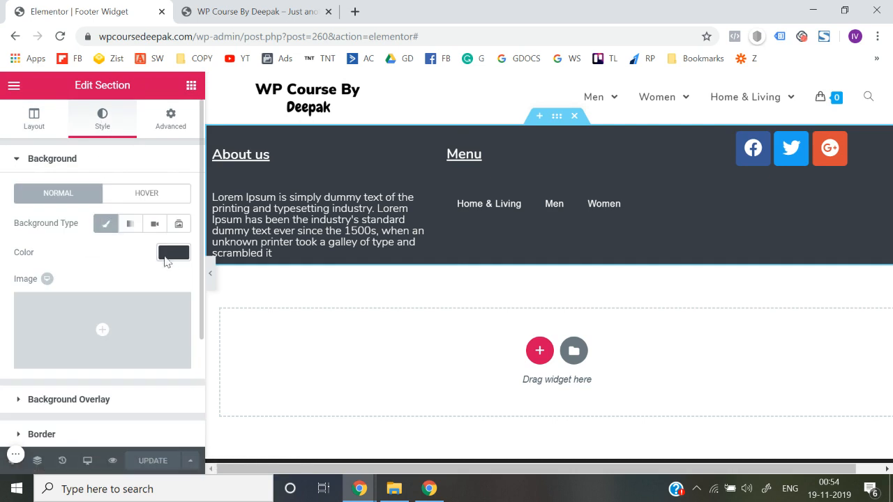
pyautogui.click(171, 252)
pyautogui.doubleClick(65, 249)
pyautogui.hotkey('ctrl', 'c')
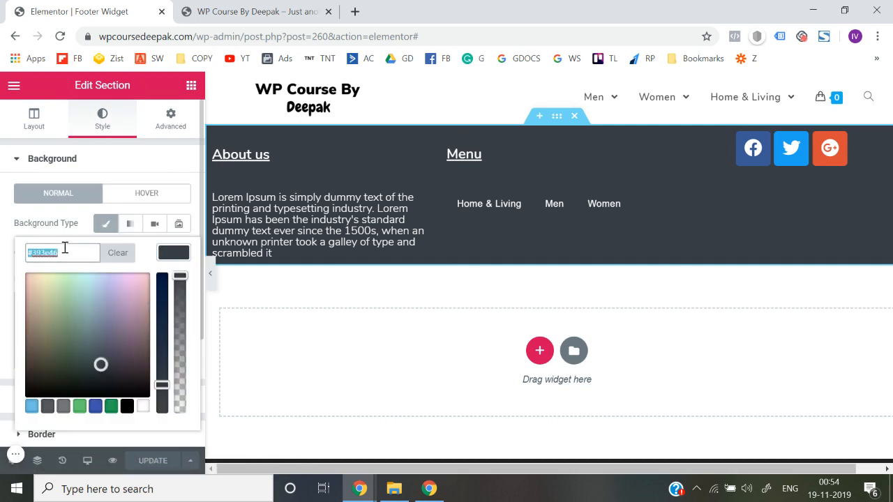
# Close the Elementor editor, open the Customizer from the live site and go to the Footer Widgets settings
pyautogui.click(162, 11)
pyautogui.click(178, 89)
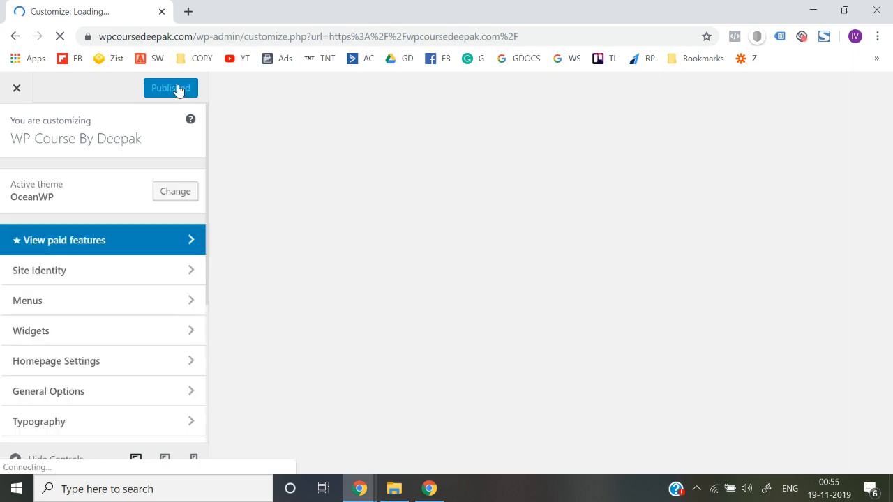
pyautogui.scroll(-2, 138, 326)
pyautogui.scroll(-2, 138, 326)
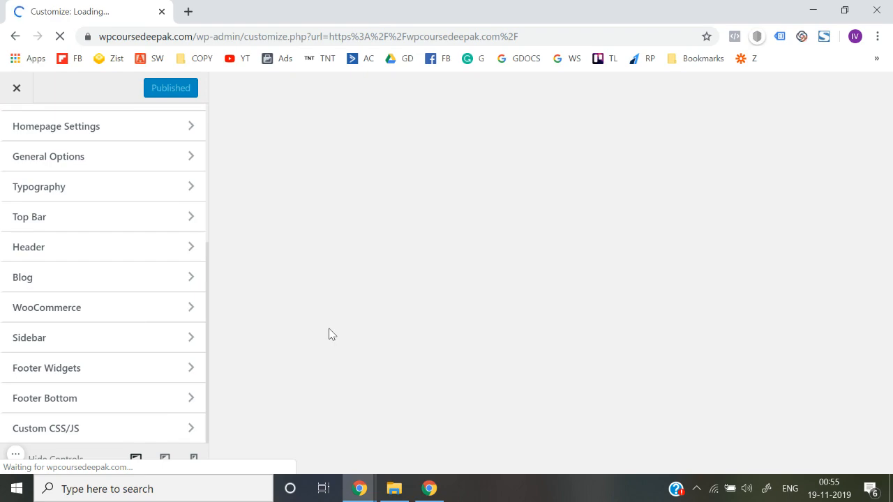
pyautogui.scroll(-15, 330, 333)
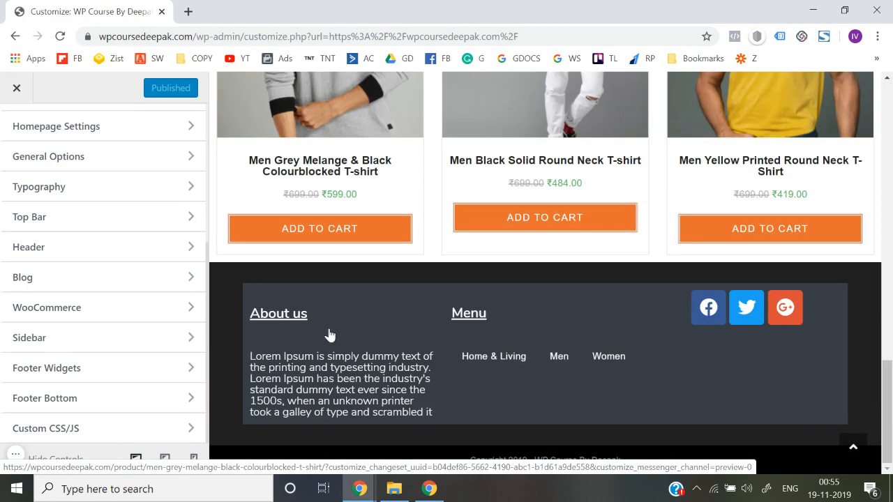
pyautogui.click(94, 368)
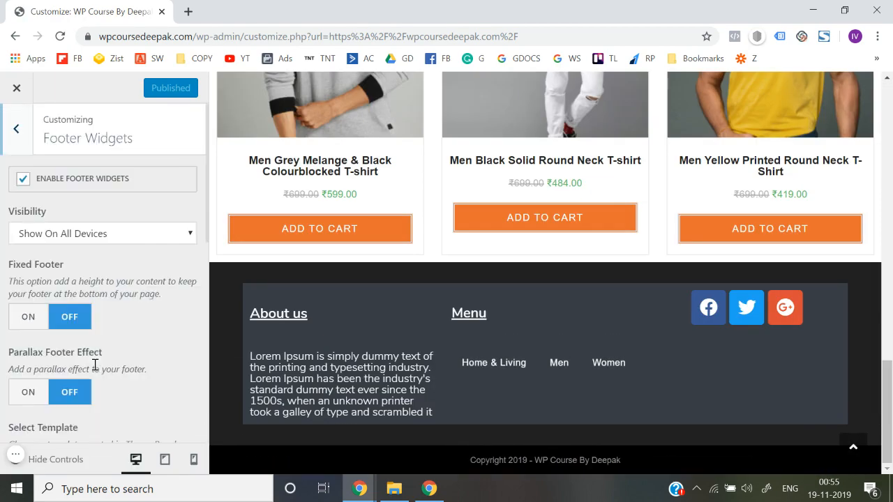
# Disable the Add Container option for the footer widgets so the footer spans the full page width
pyautogui.scroll(-2, 95, 365)
pyautogui.scroll(2, 97, 370)
pyautogui.scroll(-1, 95, 368)
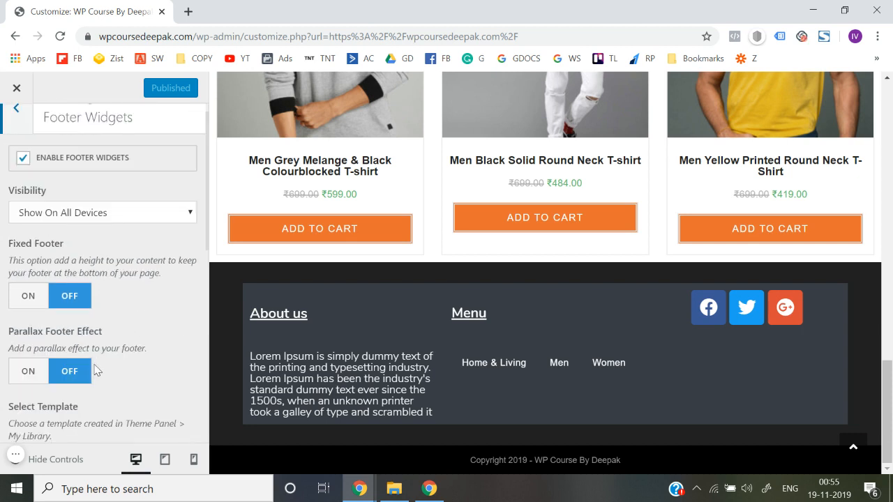
pyautogui.scroll(-3, 95, 370)
pyautogui.scroll(-6, 96, 370)
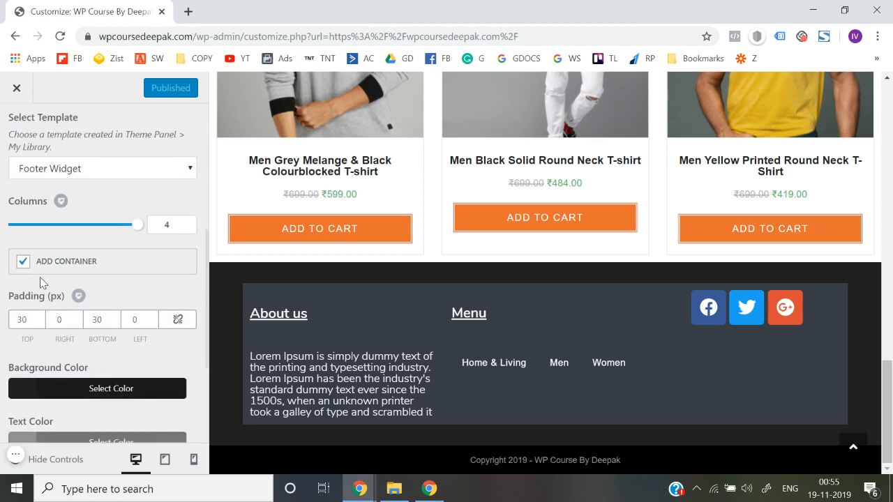
pyautogui.click(23, 263)
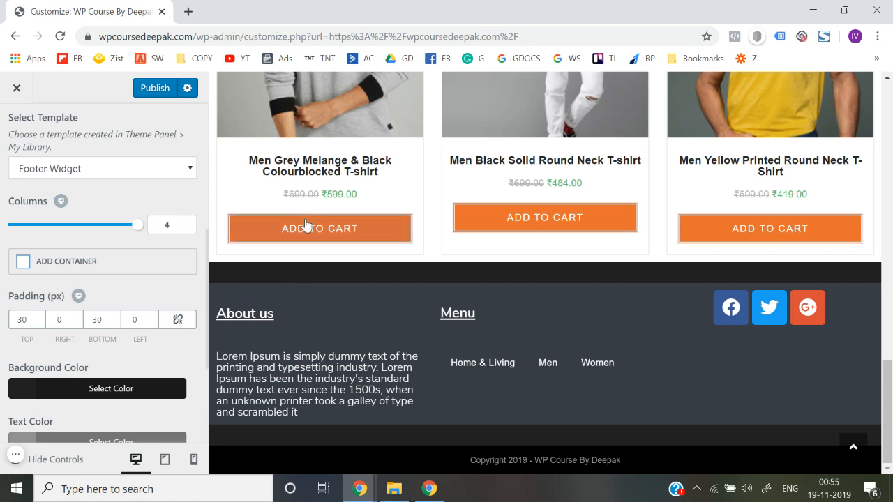
# Clear the footer widgets' top, right, bottom and left padding values
pyautogui.click(17, 321)
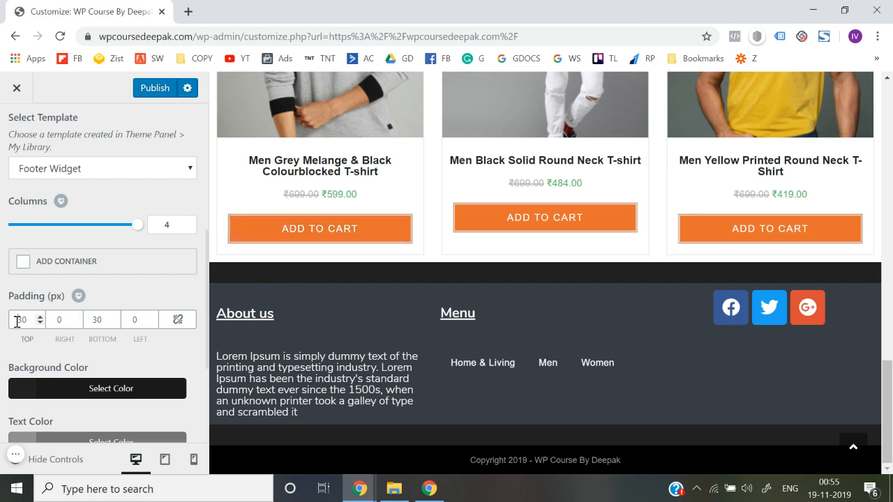
pyautogui.press('BackSpace')
pyautogui.press('Tab')
pyautogui.press('BackSpace')
pyautogui.press('Tab')
pyautogui.press('BackSpace')
pyautogui.press('Tab')
# Set the footer widgets' background color to the copied #393e46 to match the footer section
pyautogui.scroll(-4, 2, 328)
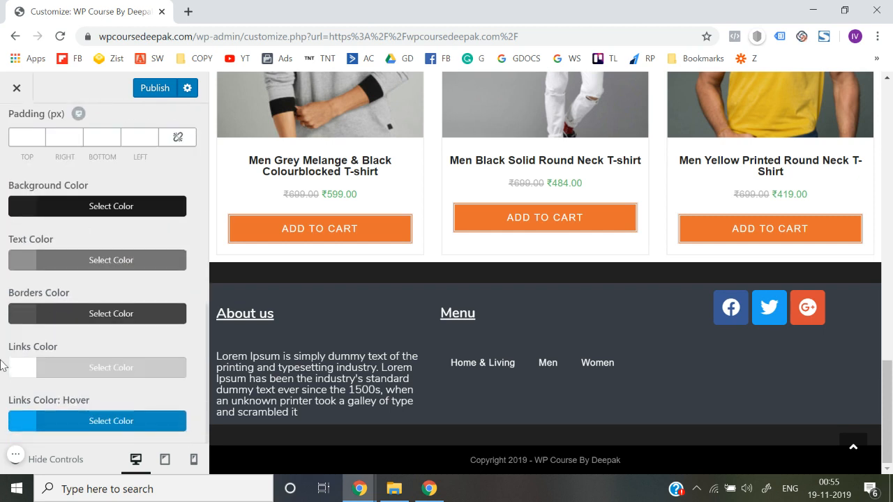
pyautogui.scroll(5, 3, 360)
pyautogui.scroll(-3, 2, 307)
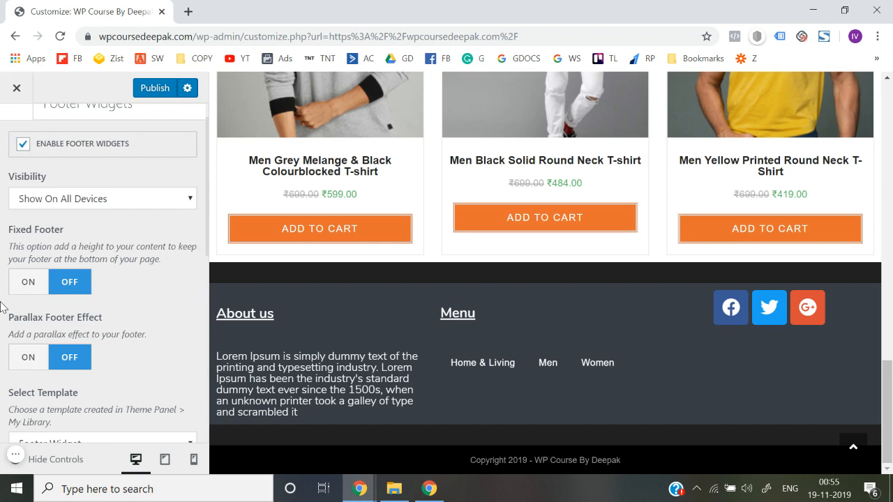
pyautogui.scroll(-4, 2, 307)
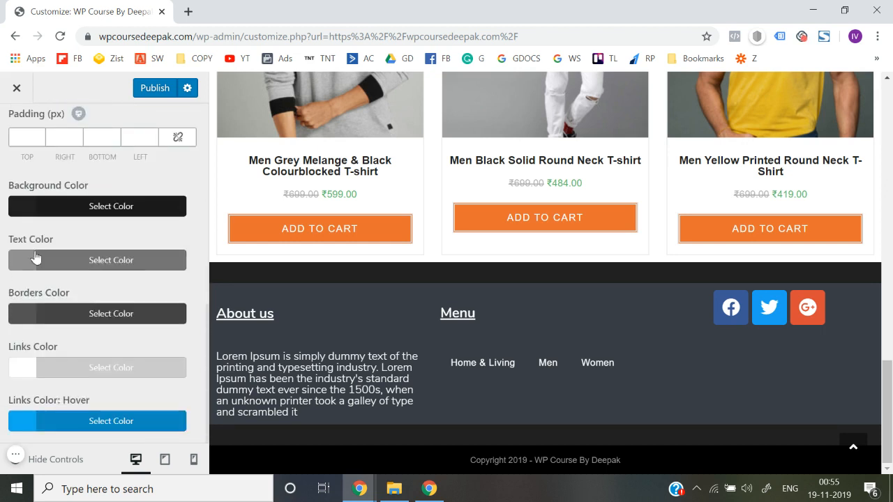
pyautogui.click(63, 206)
pyautogui.tripleClick(52, 231)
pyautogui.hotkey('ctrl', 'v')
pyautogui.click(275, 298)
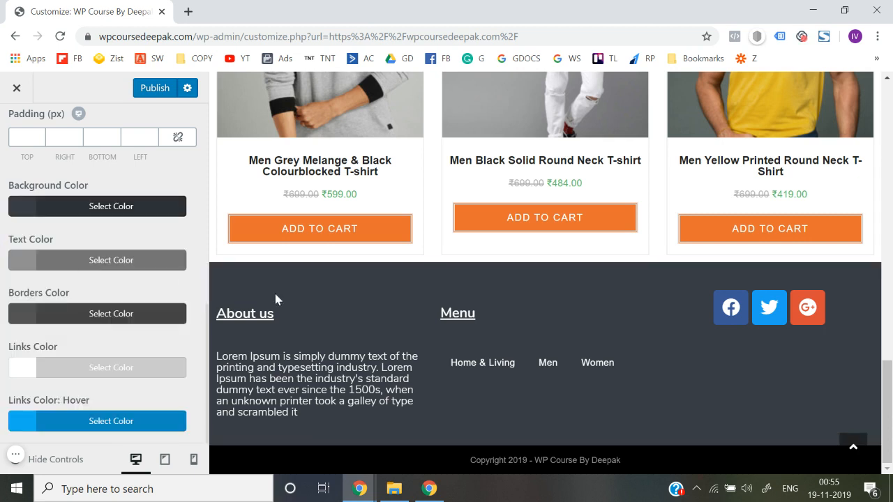
# Publish the footer widget changes and leave the Customizer for the live site
pyautogui.click(150, 89)
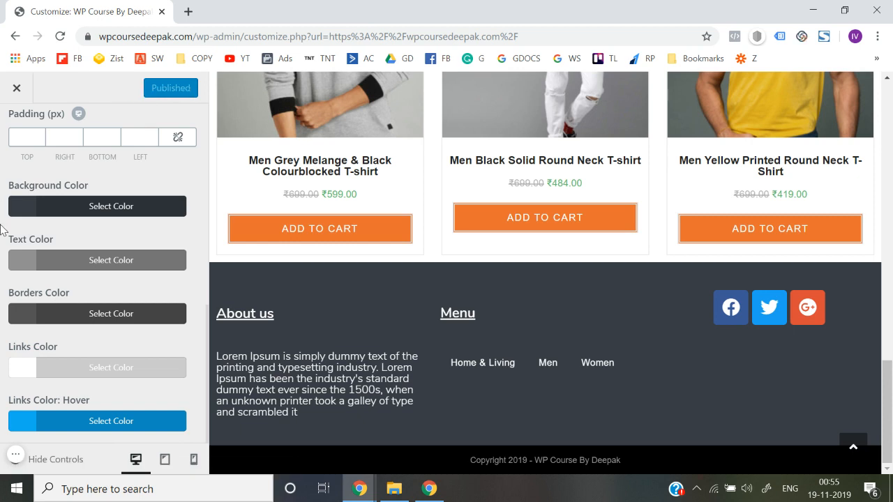
pyautogui.scroll(7, 2, 230)
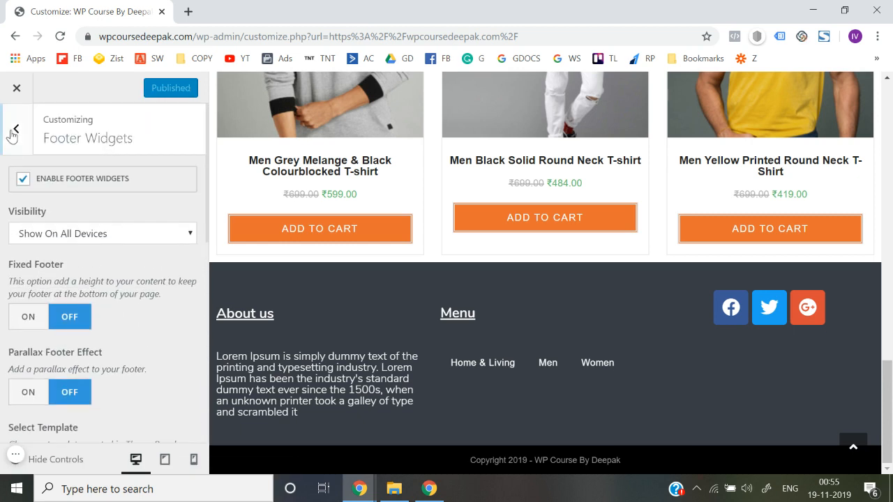
pyautogui.click(15, 91)
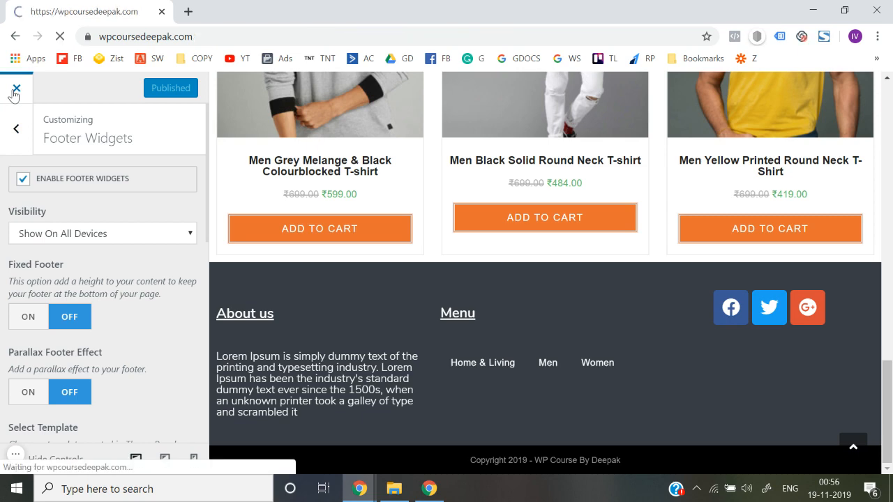
# Examine the footer on the live home page and on the Men Grey Melange & Black Colourblocked T-shirt product page
pyautogui.scroll(-2, 247, 294)
pyautogui.scroll(-10, 246, 294)
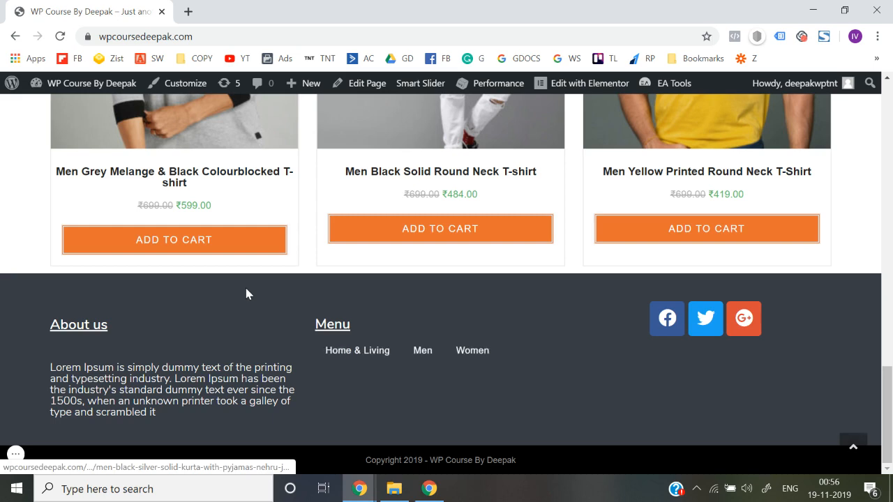
pyautogui.scroll(4, 278, 293)
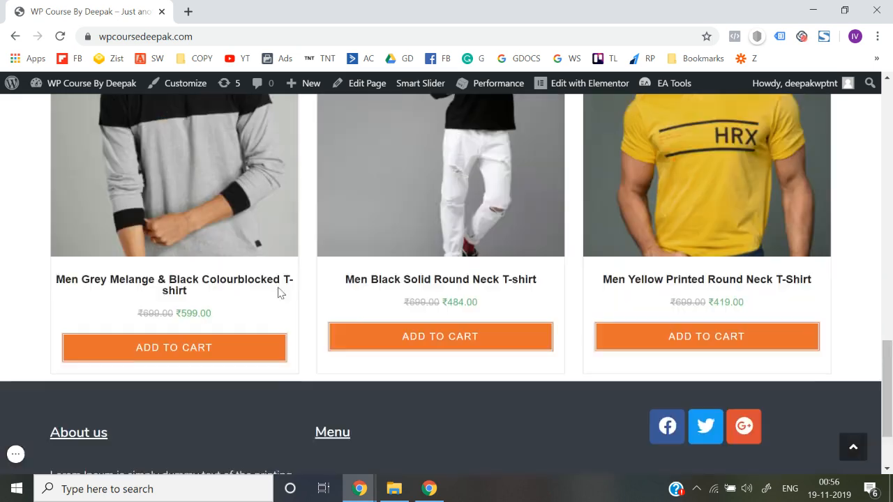
pyautogui.click(162, 259)
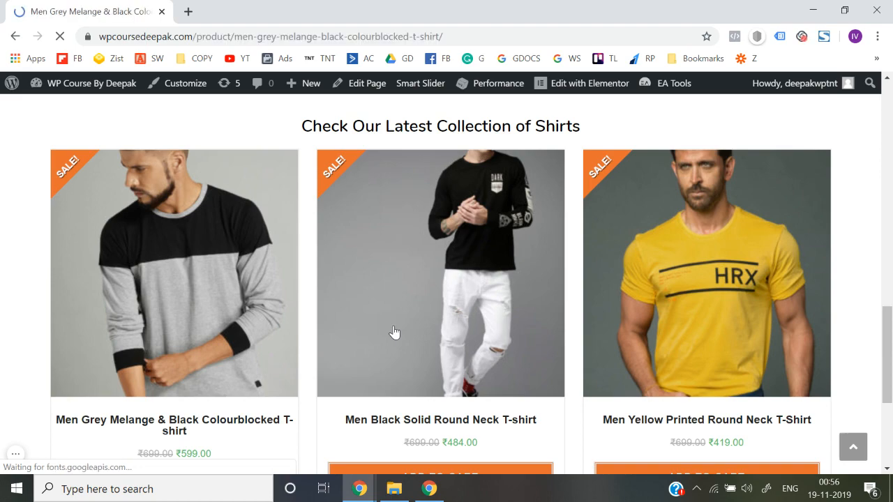
pyautogui.scroll(-15, 394, 332)
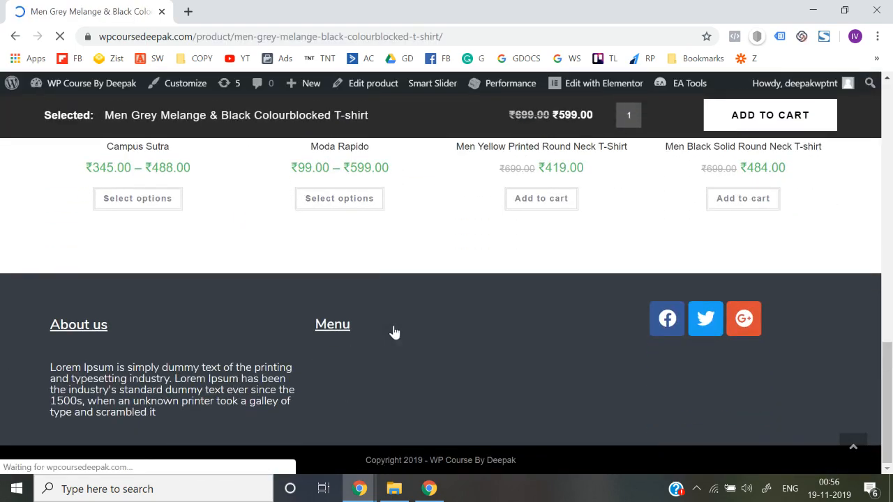
# Return to the home page and check the footer there and on the Men Black Solid Round Neck T-shirt product page
pyautogui.scroll(15, 479, 372)
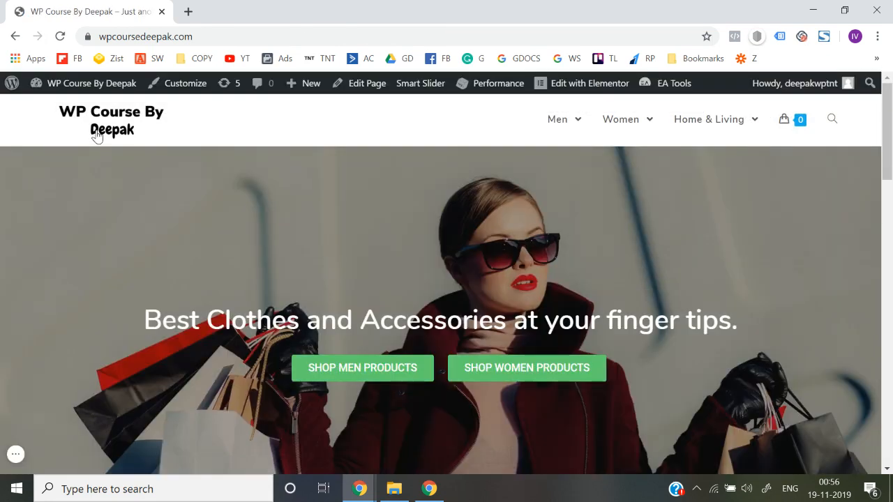
pyautogui.scroll(-10, 349, 282)
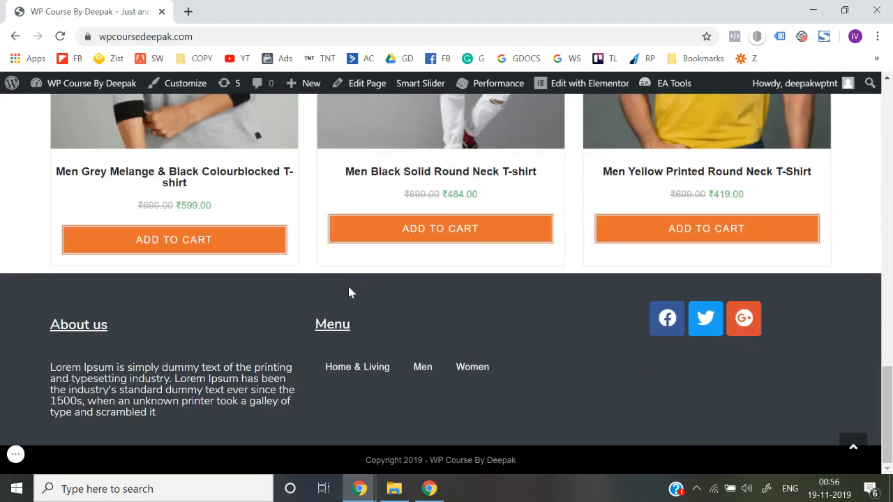
pyautogui.scroll(2, 357, 320)
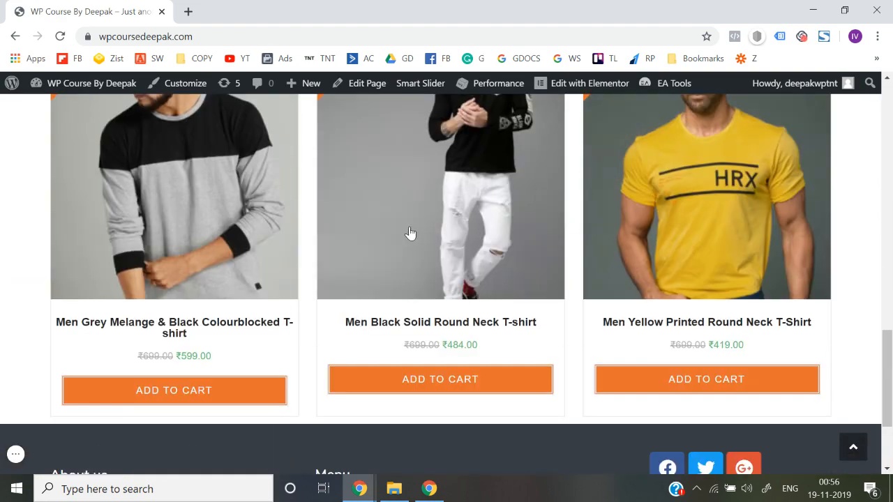
pyautogui.click(411, 233)
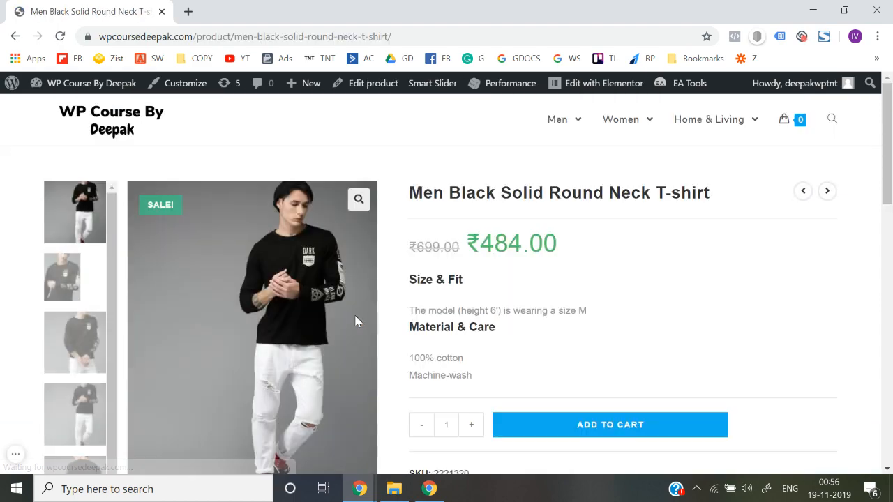
pyautogui.scroll(-12, 356, 321)
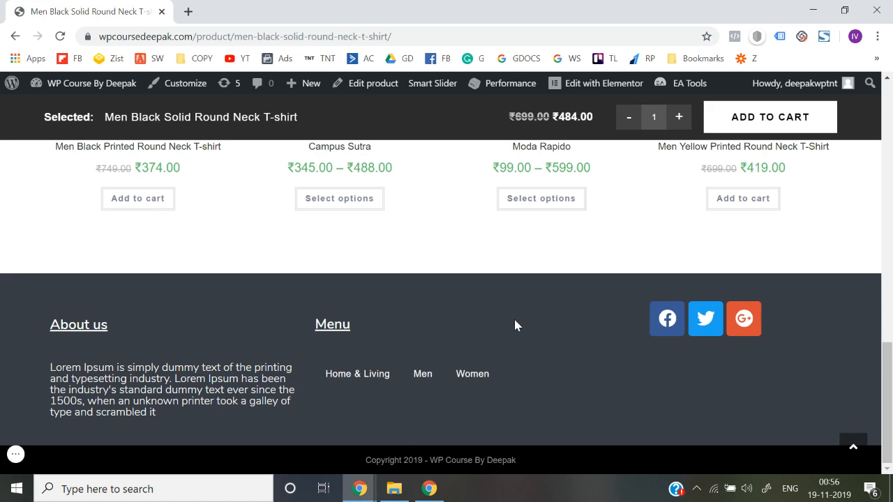
pyautogui.scroll(12, 515, 325)
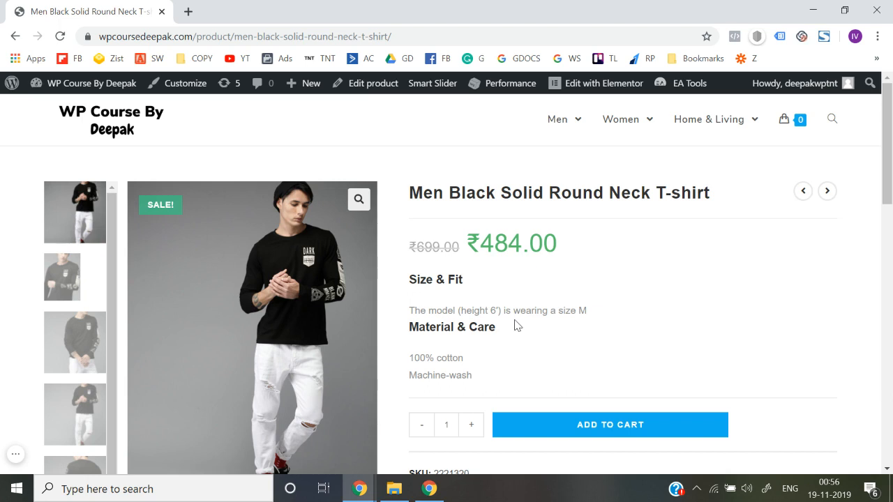
pyautogui.click(16, 454)
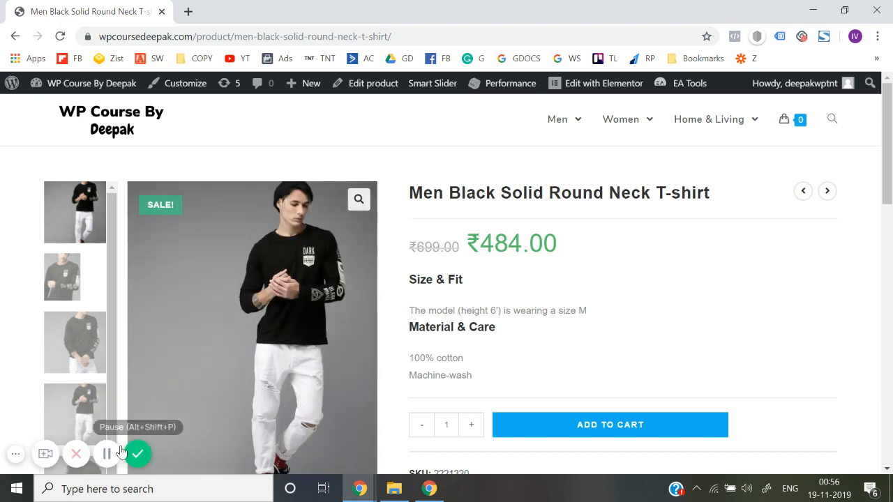